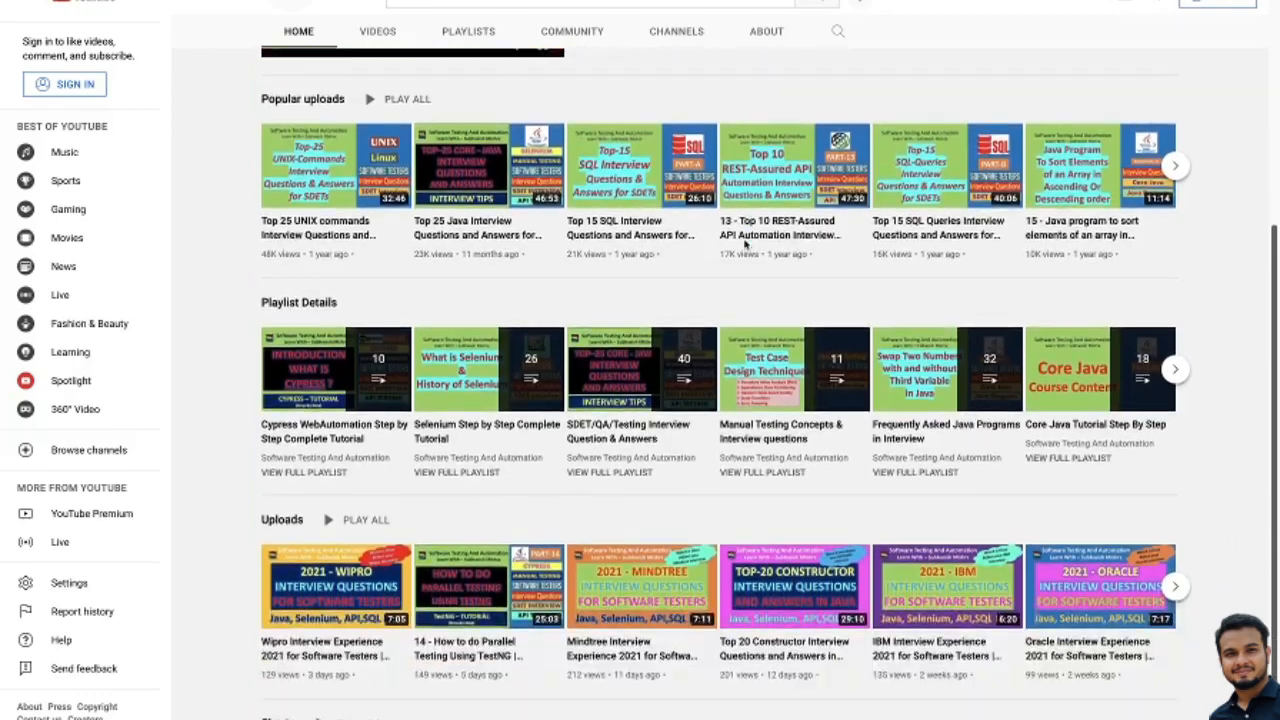
pyautogui.scroll(6, 745, 245)
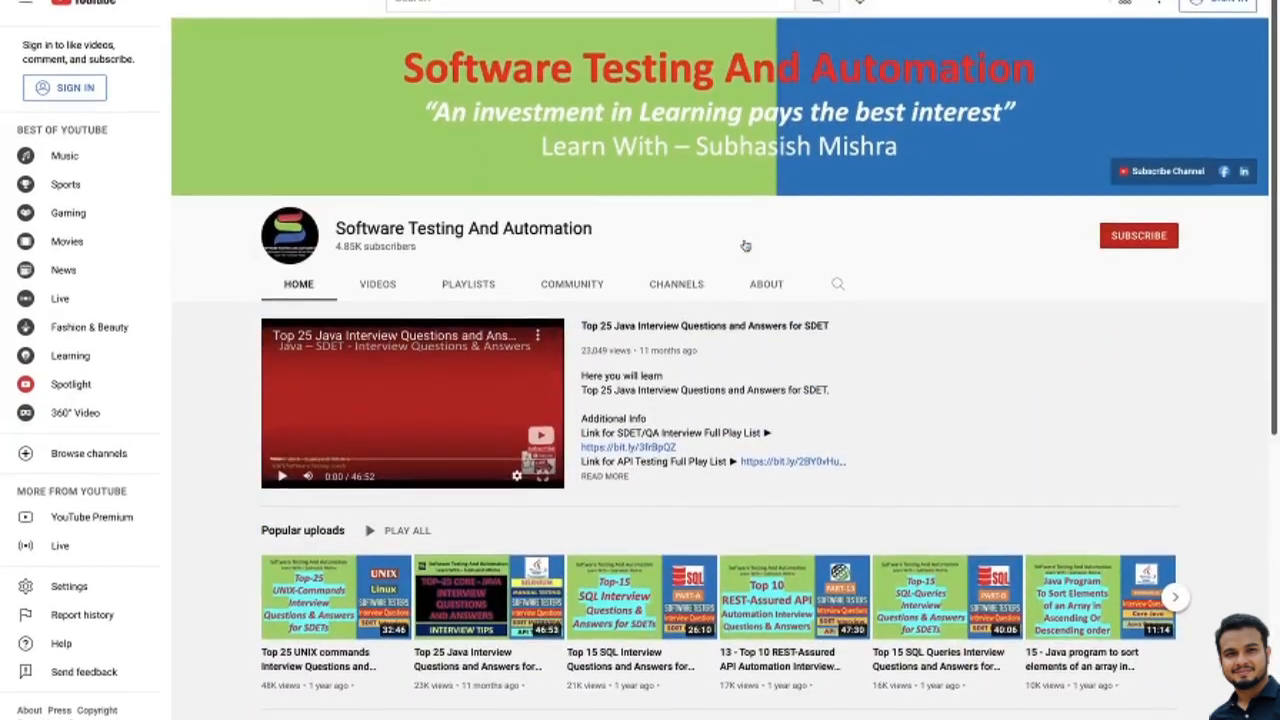
pyautogui.scroll(-3, 745, 245)
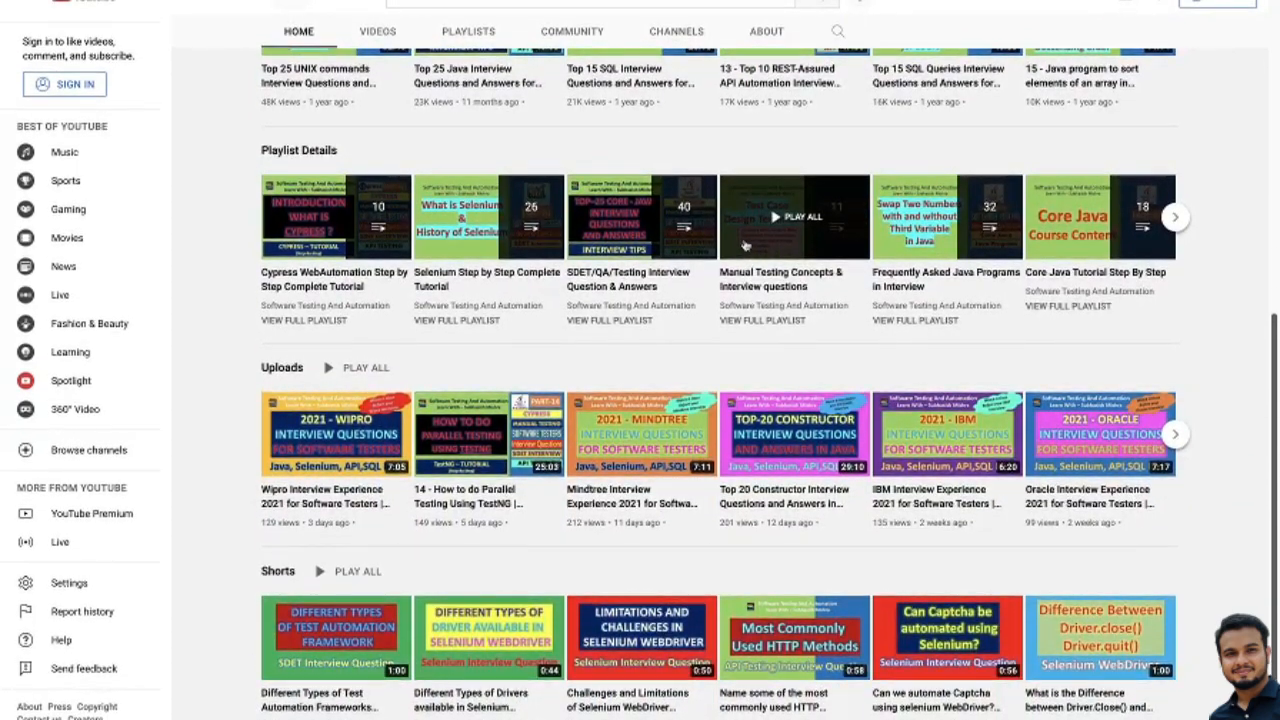
pyautogui.scroll(4, 745, 245)
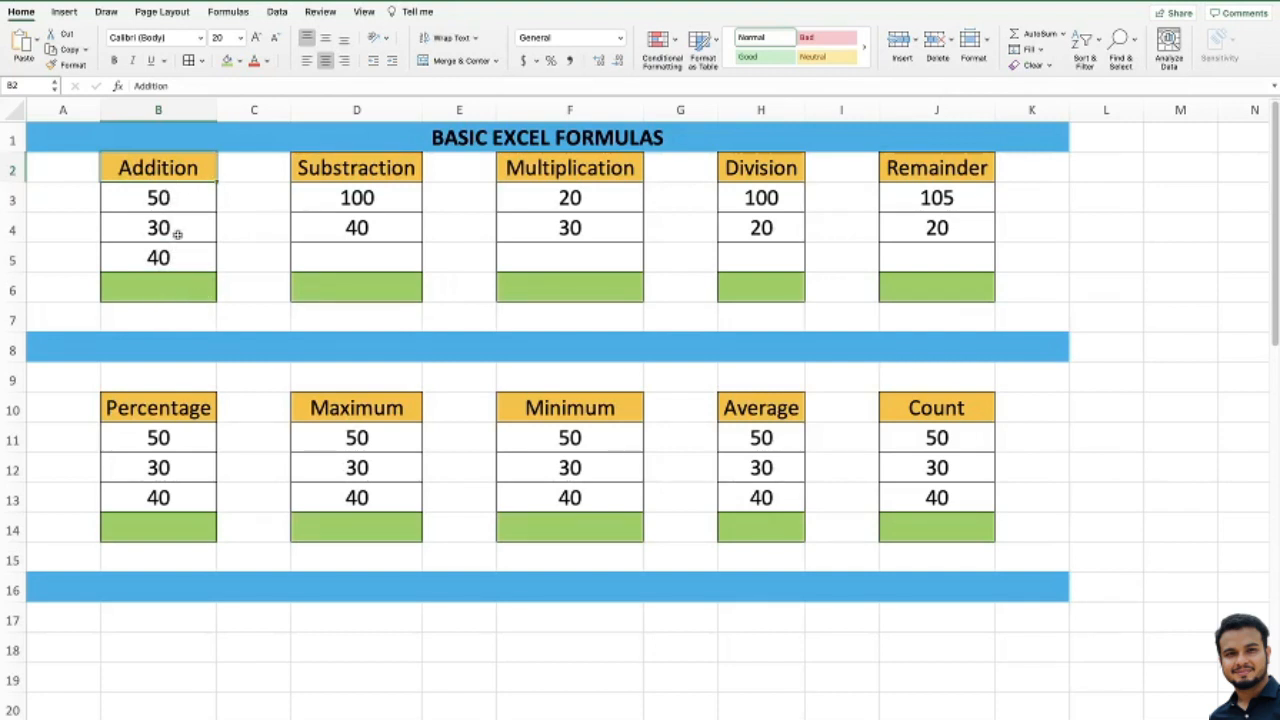
# Enter the formula =B3+B4+B5 in cell B6 to add the three values in the Addition column.
pyautogui.click(171, 200)
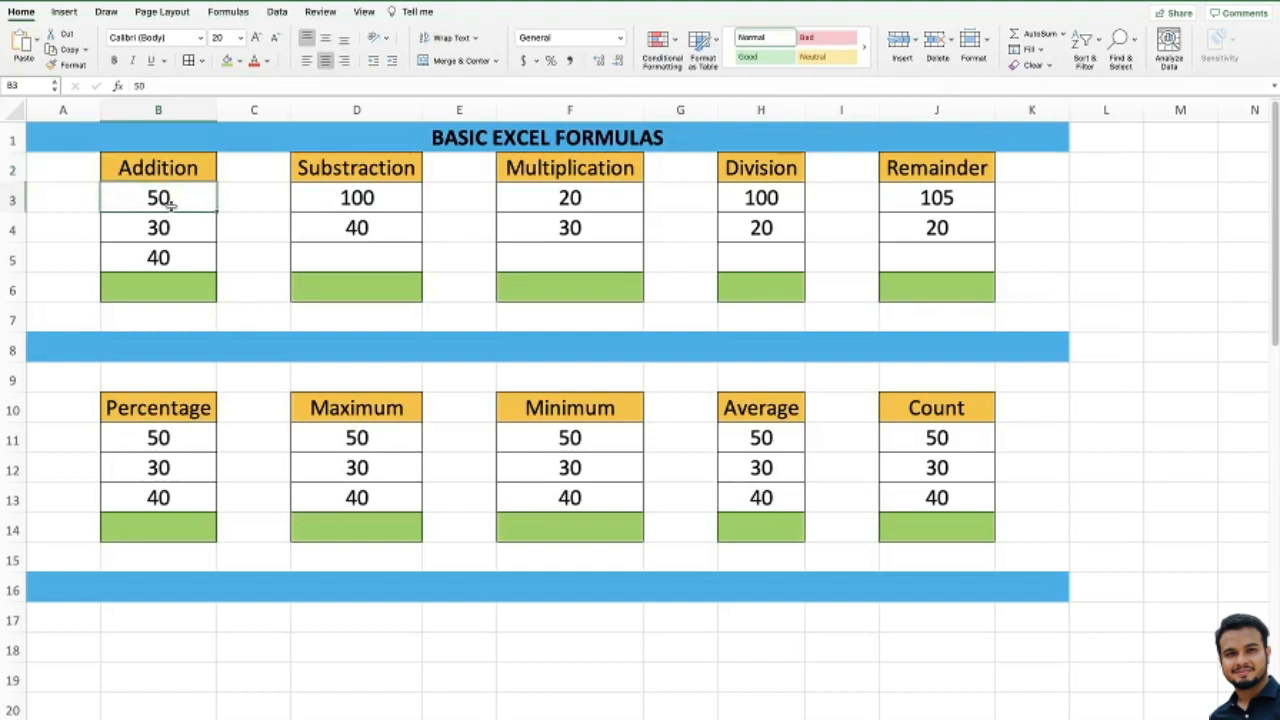
pyautogui.press('Down')
pyautogui.press('Down')
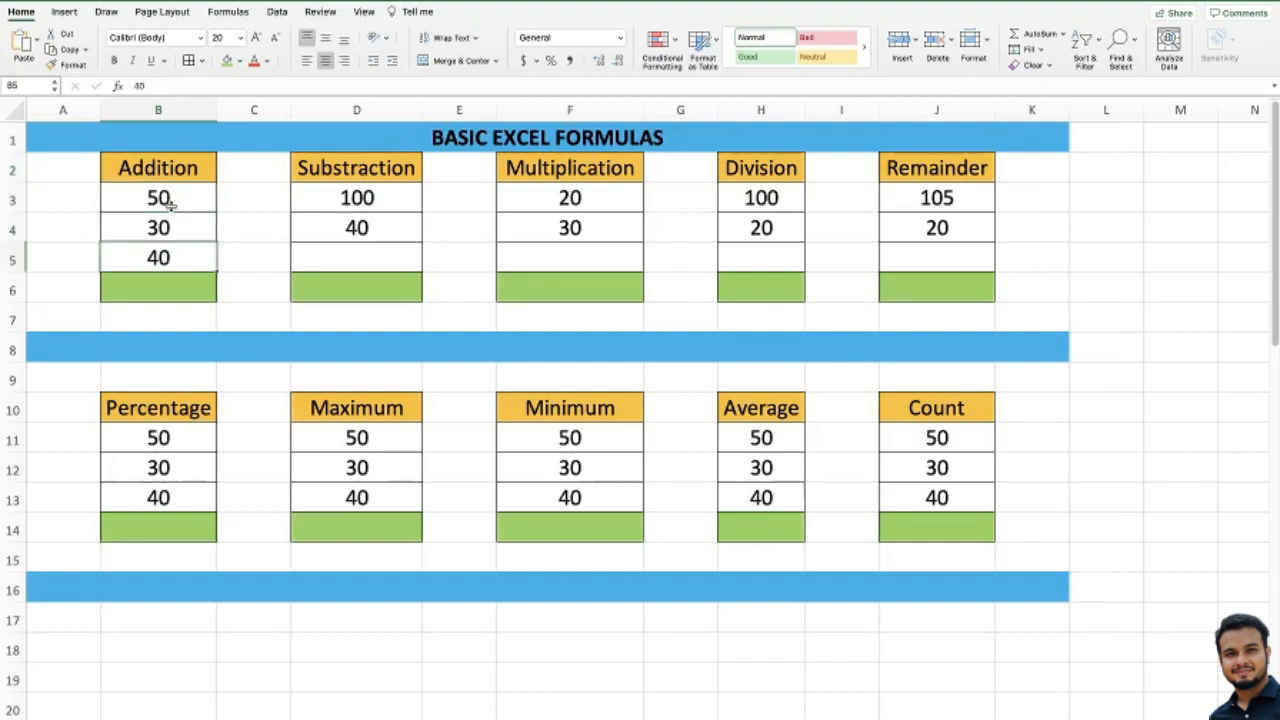
pyautogui.press('Down')
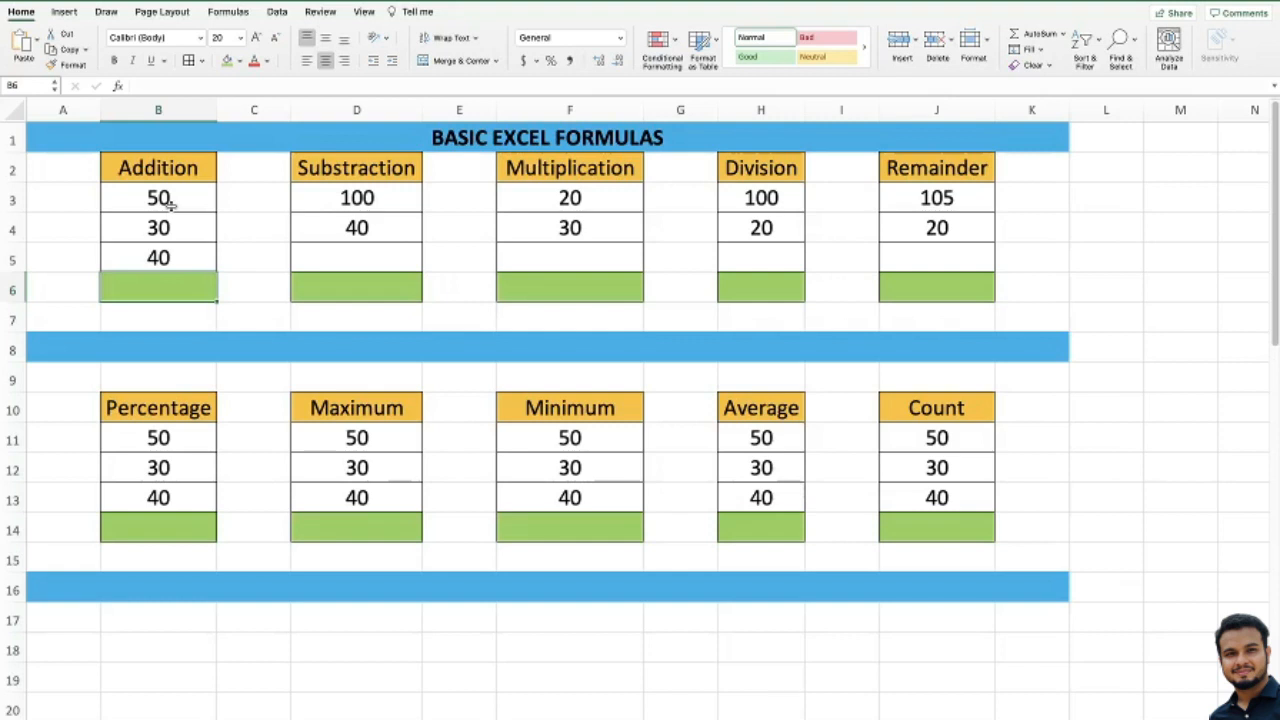
pyautogui.write('=')
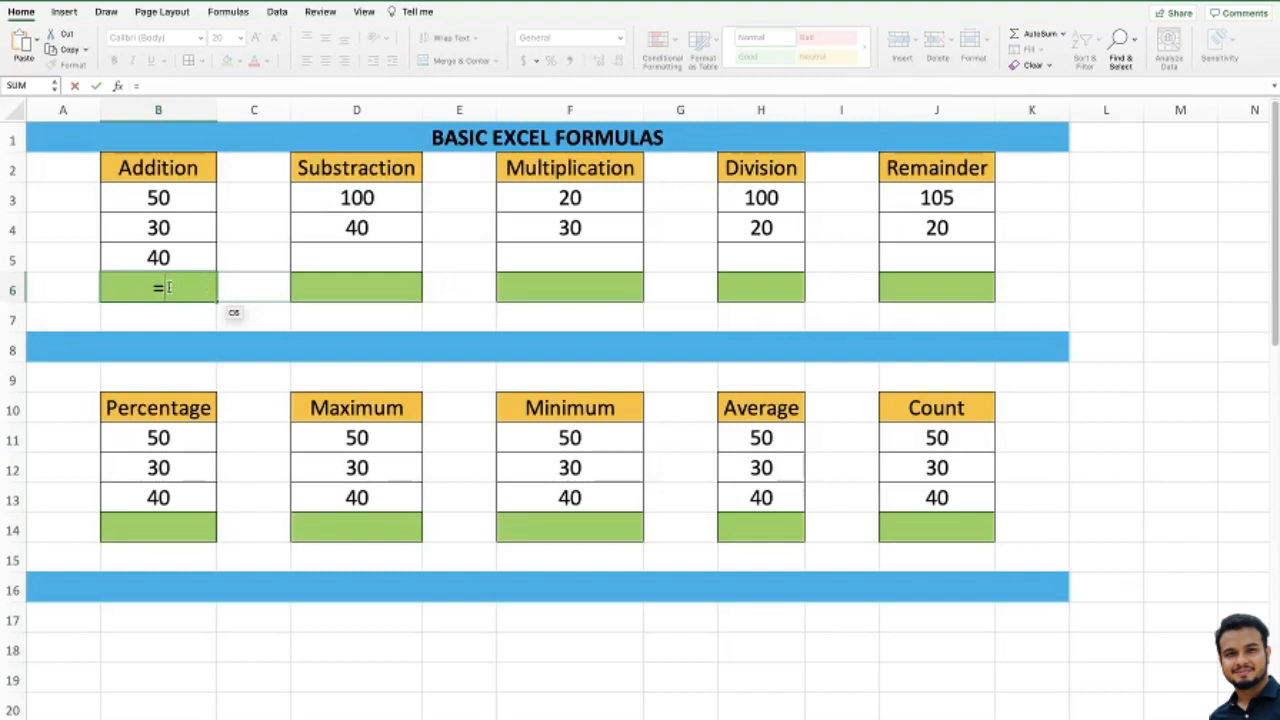
pyautogui.click(163, 198)
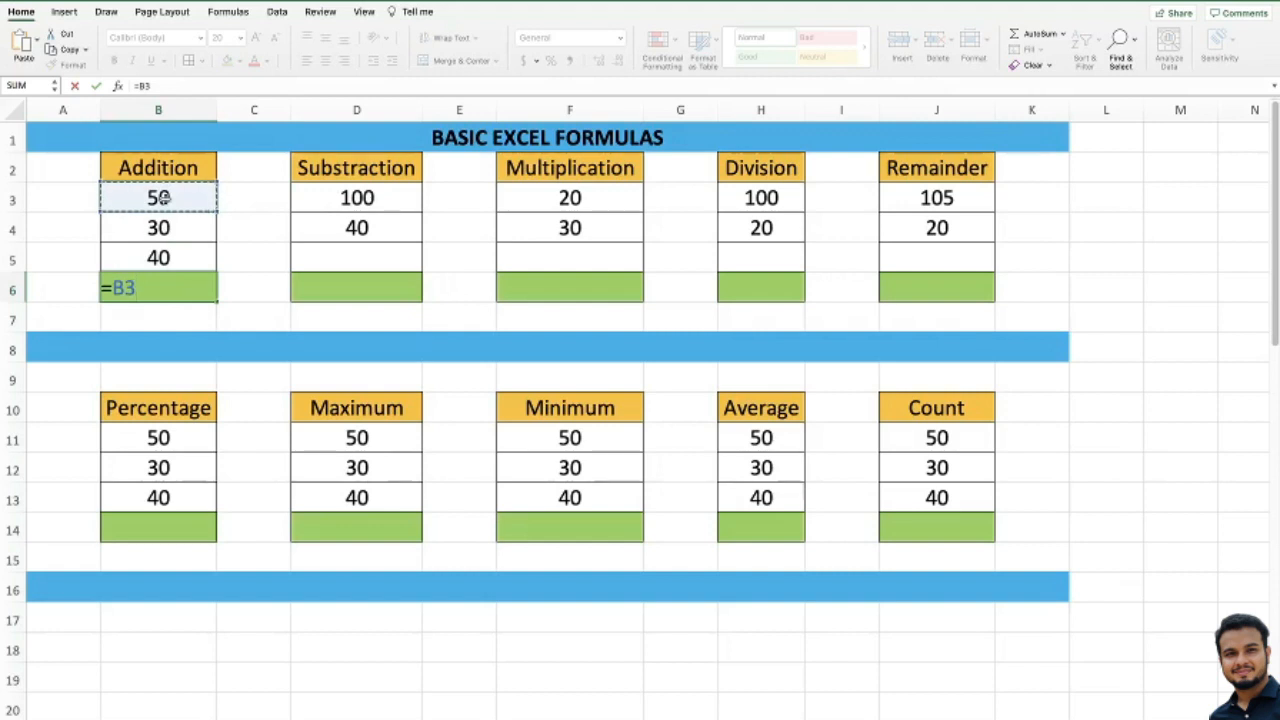
pyautogui.write('+')
pyautogui.click(163, 228)
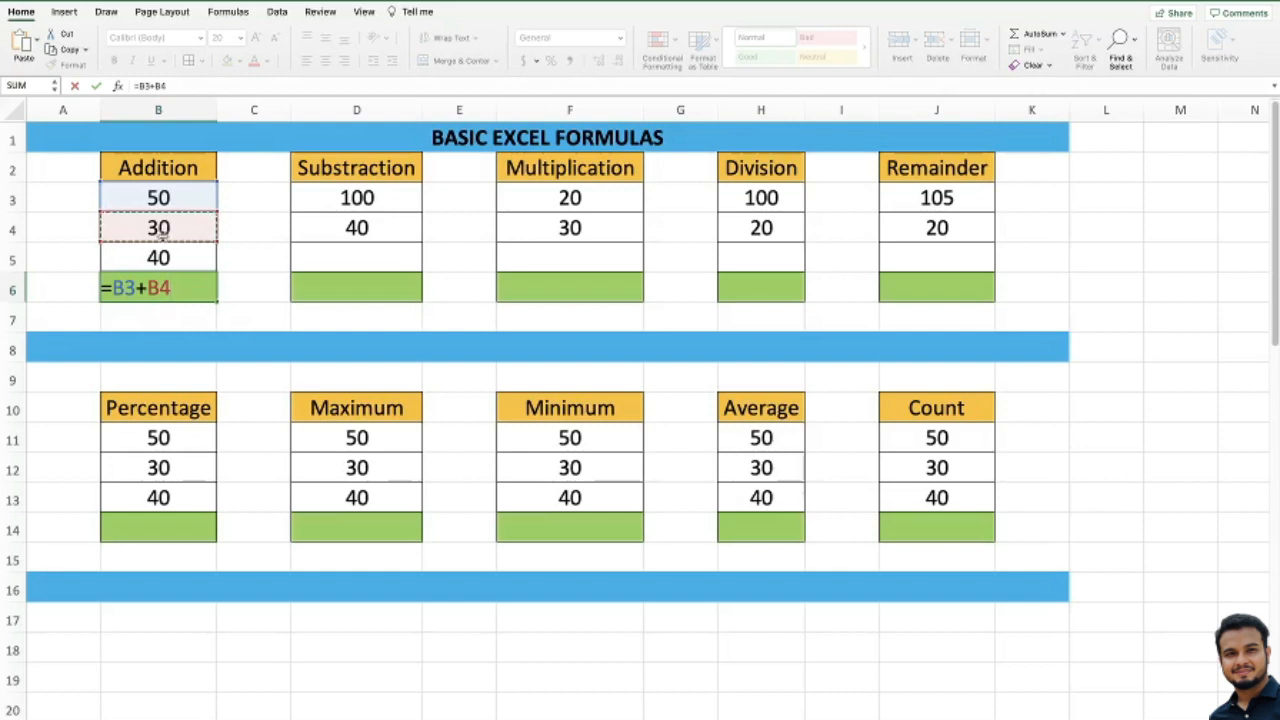
pyautogui.write('+')
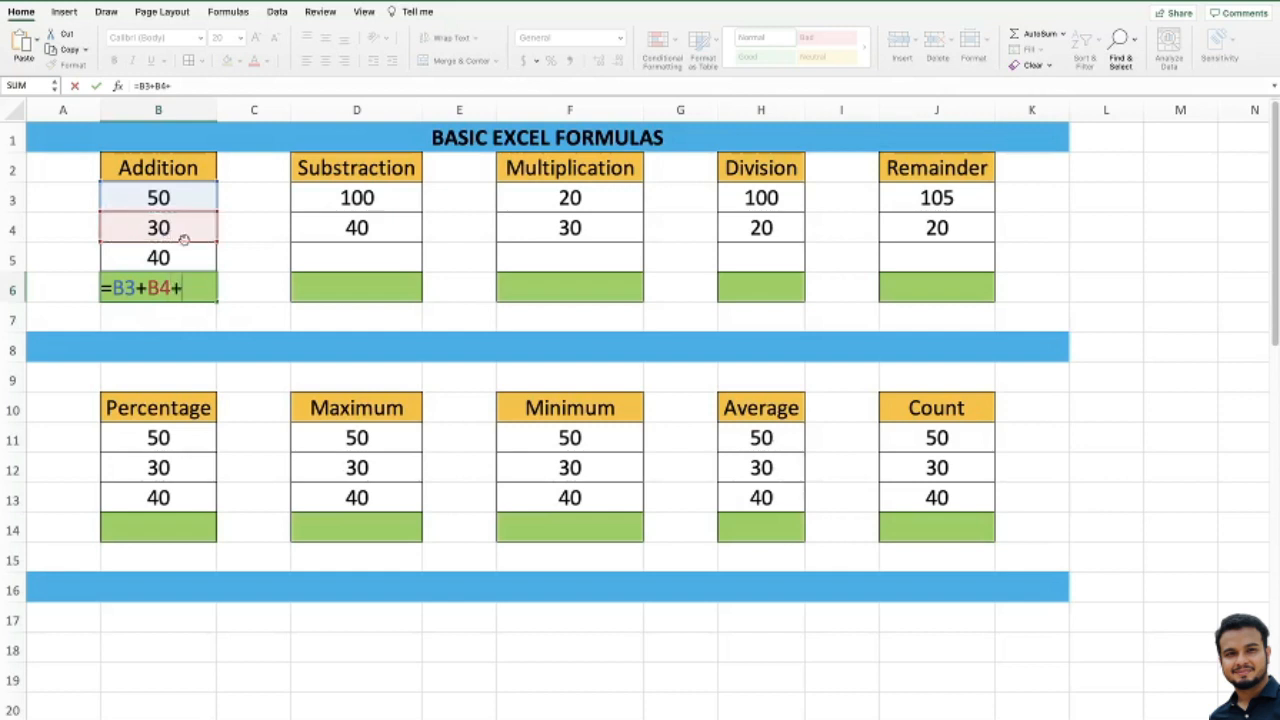
pyautogui.click(160, 257)
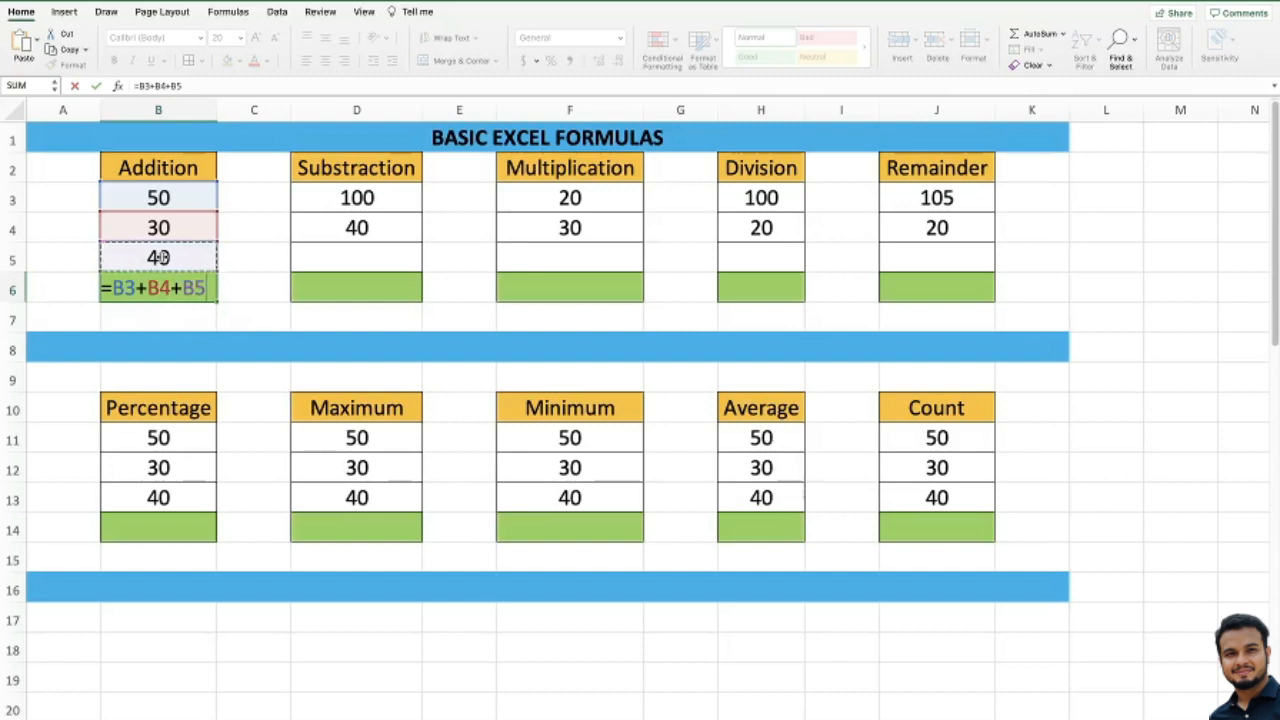
pyautogui.press('Return')
pyautogui.press('Up')
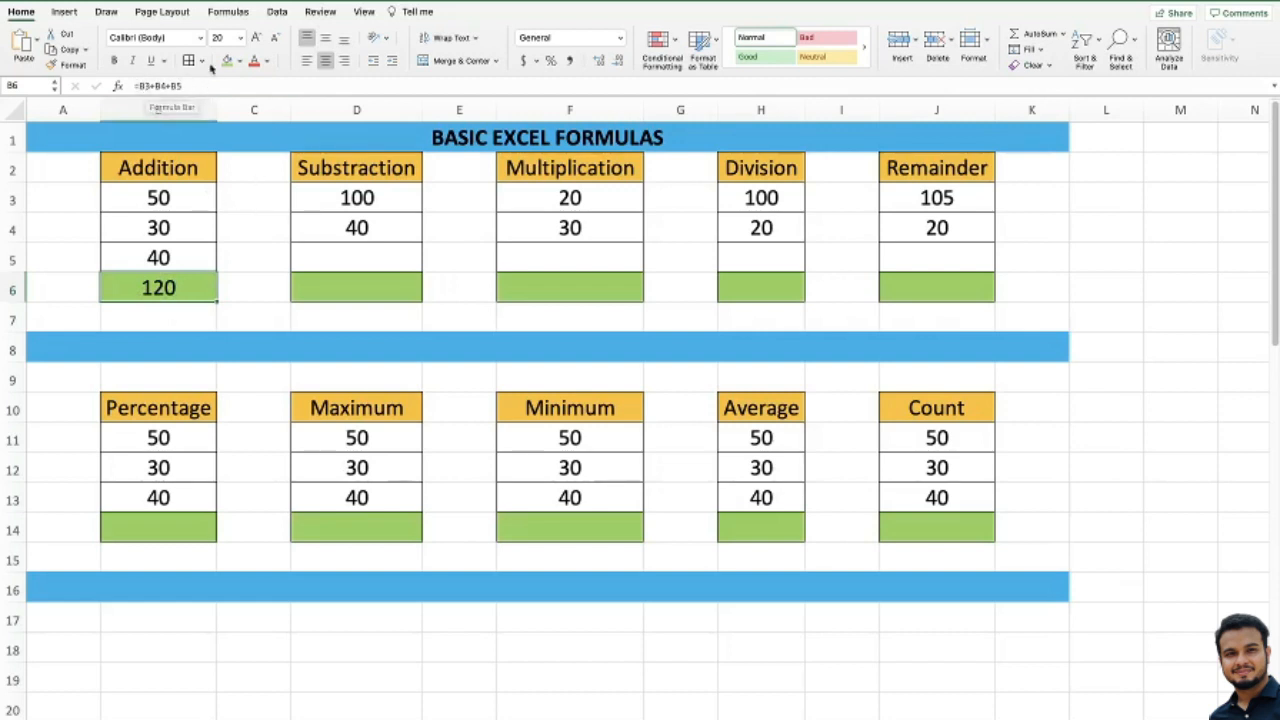
# Check the cells referenced by the Addition formula in B6 and clear that formula.
pyautogui.click(142, 198)
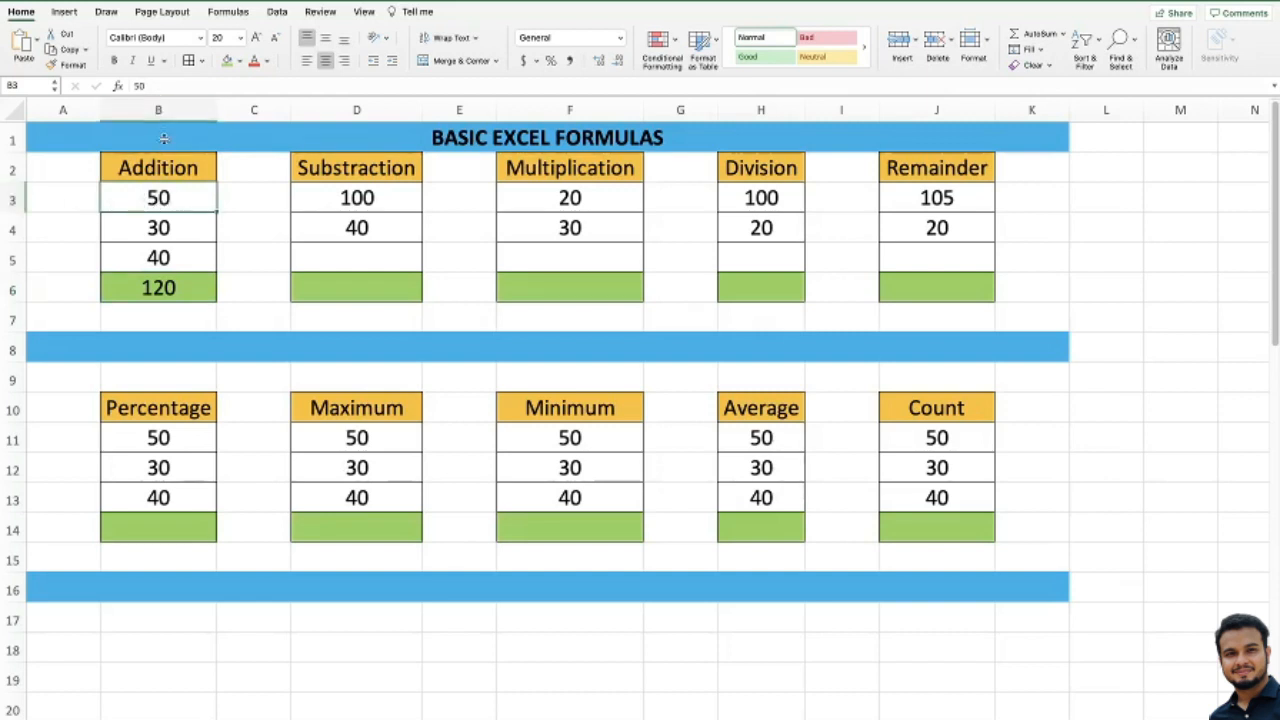
pyautogui.click(152, 229)
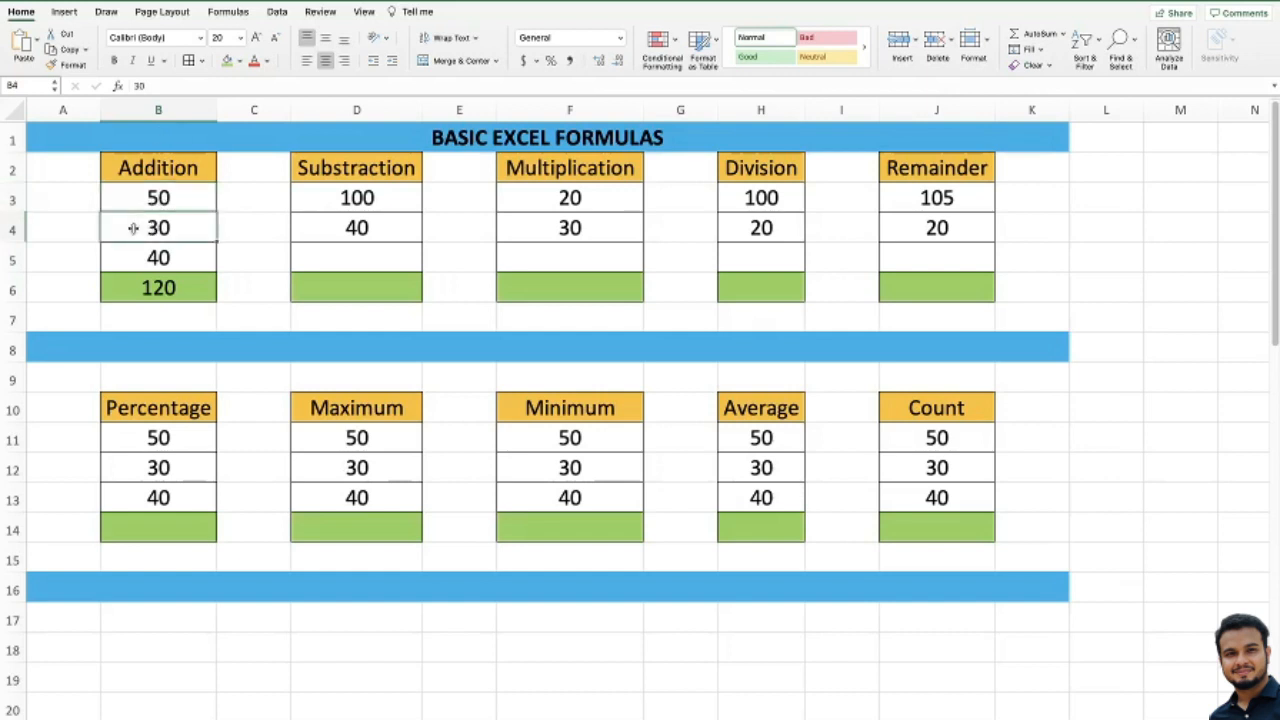
pyautogui.click(156, 261)
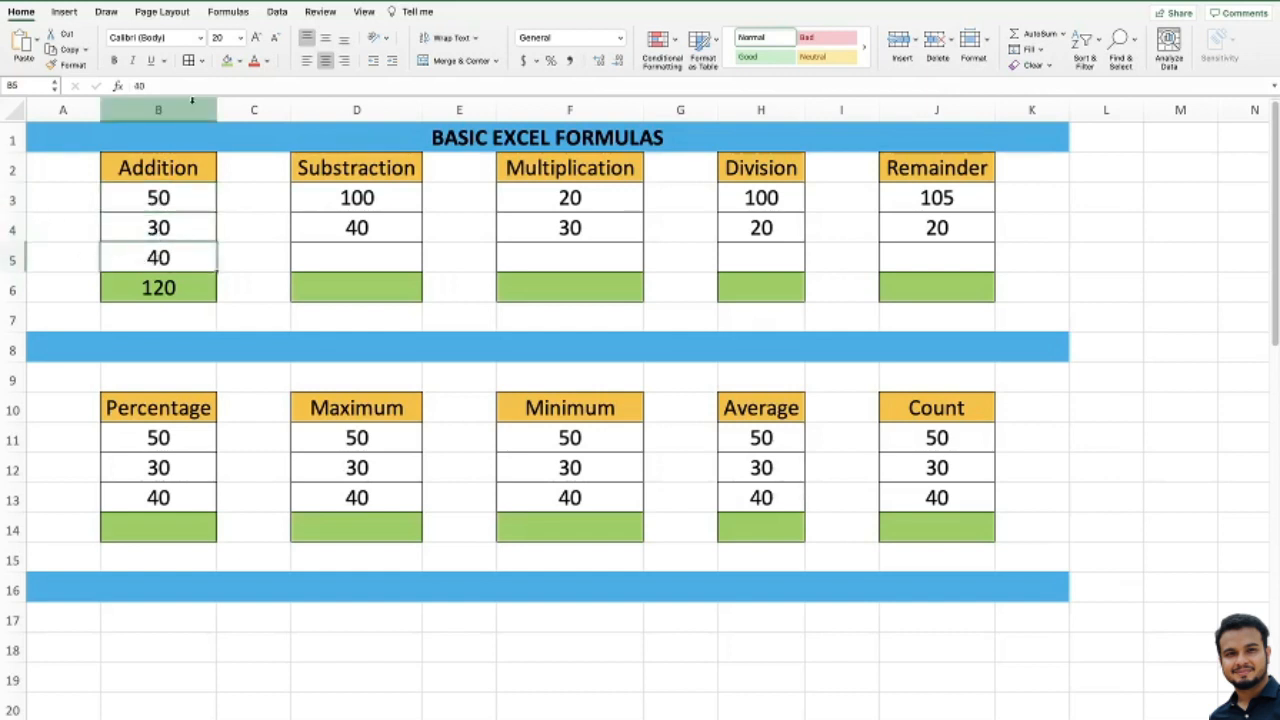
pyautogui.click(170, 284)
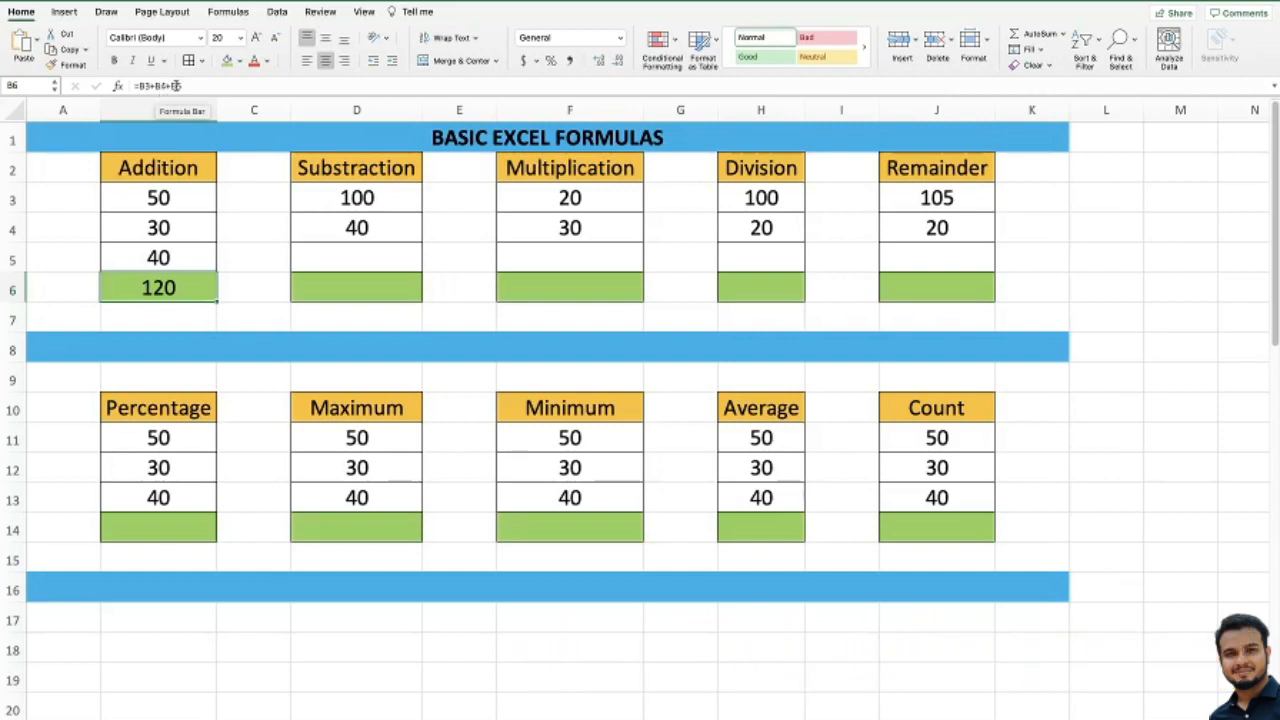
pyautogui.click(189, 259)
pyautogui.click(181, 289)
pyautogui.press('Delete')
pyautogui.click(191, 253)
pyautogui.click(173, 295)
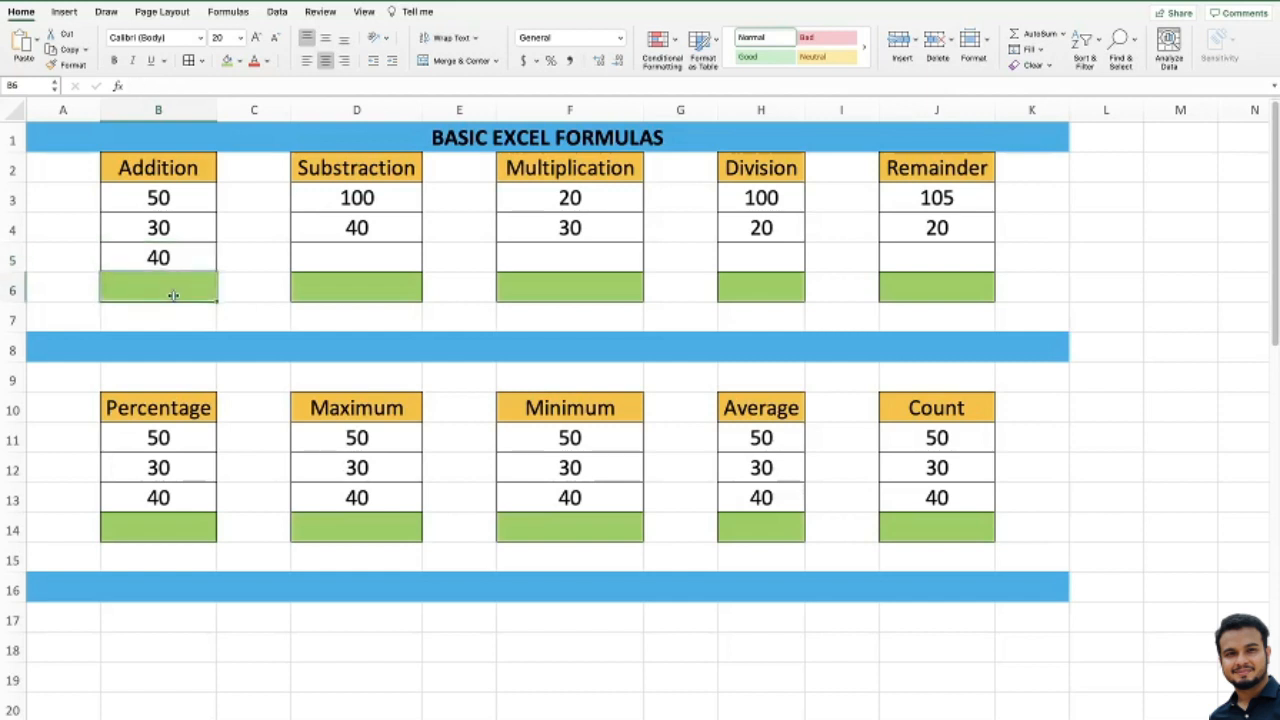
pyautogui.click(195, 258)
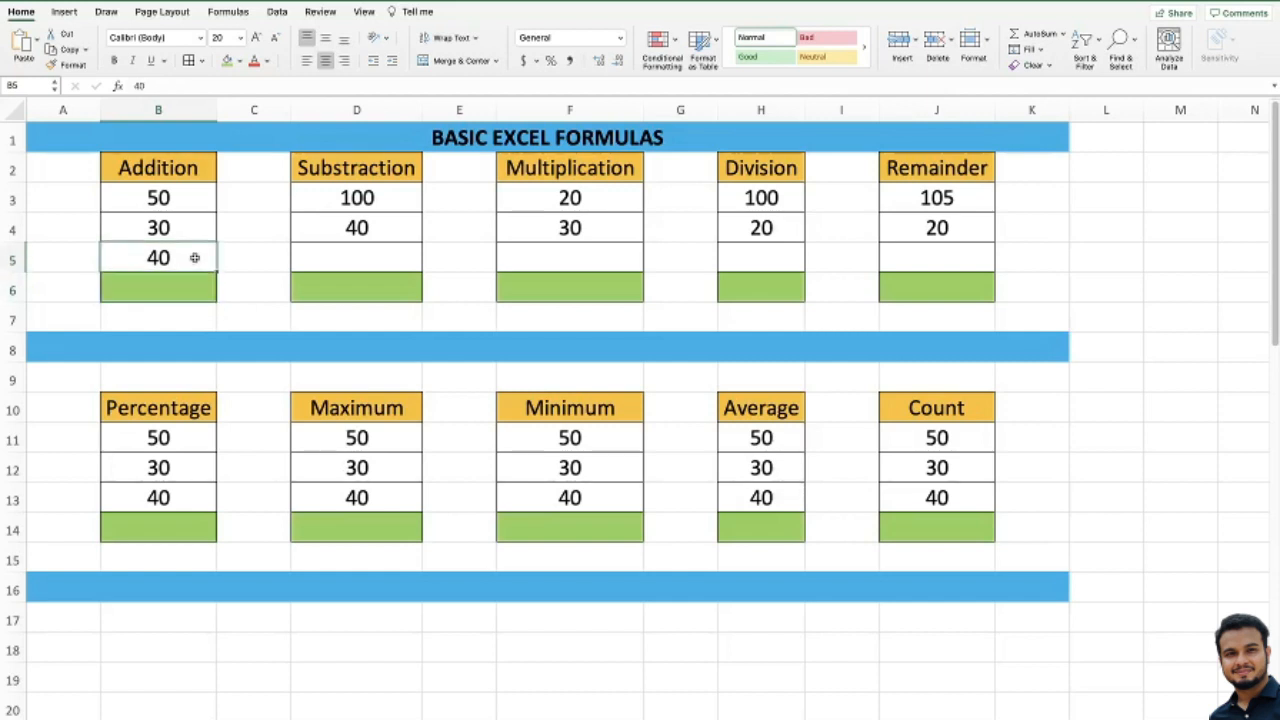
pyautogui.click(174, 295)
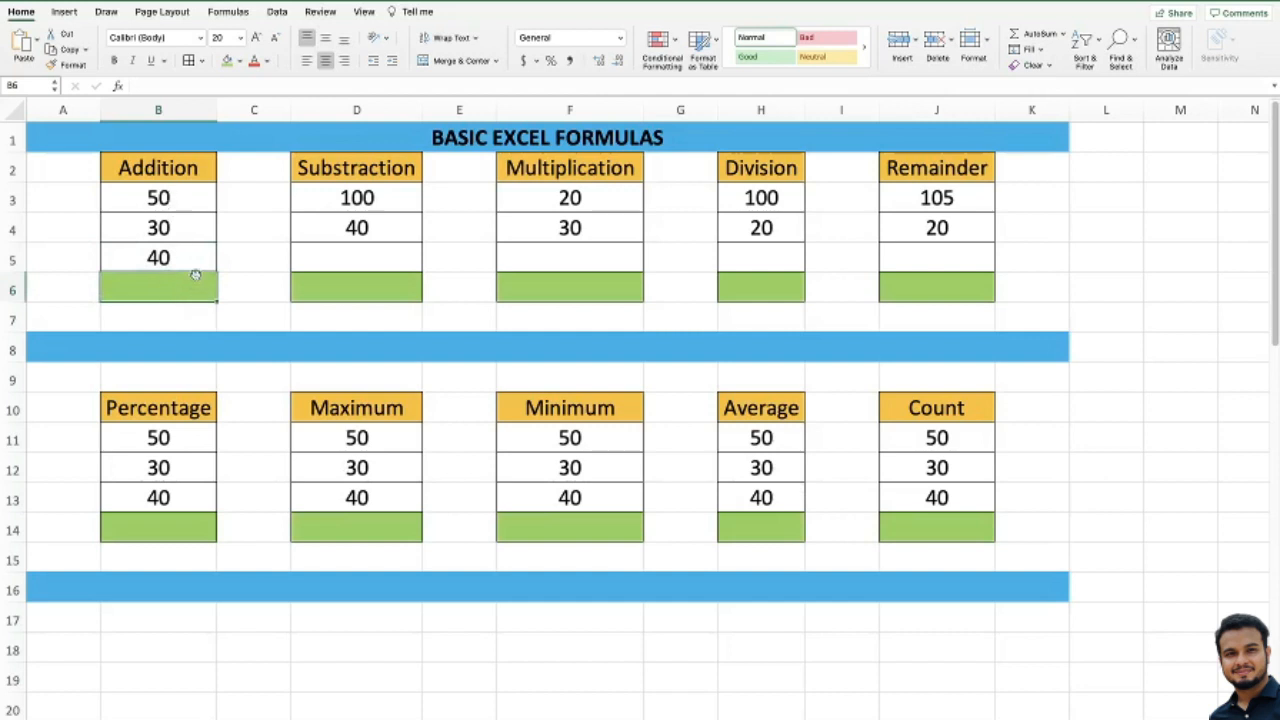
# Total the Addition values B3:B5 into B6 with AutoSum and check the resulting formula.
pyautogui.moveTo(186, 196); pyautogui.dragTo(183, 254)
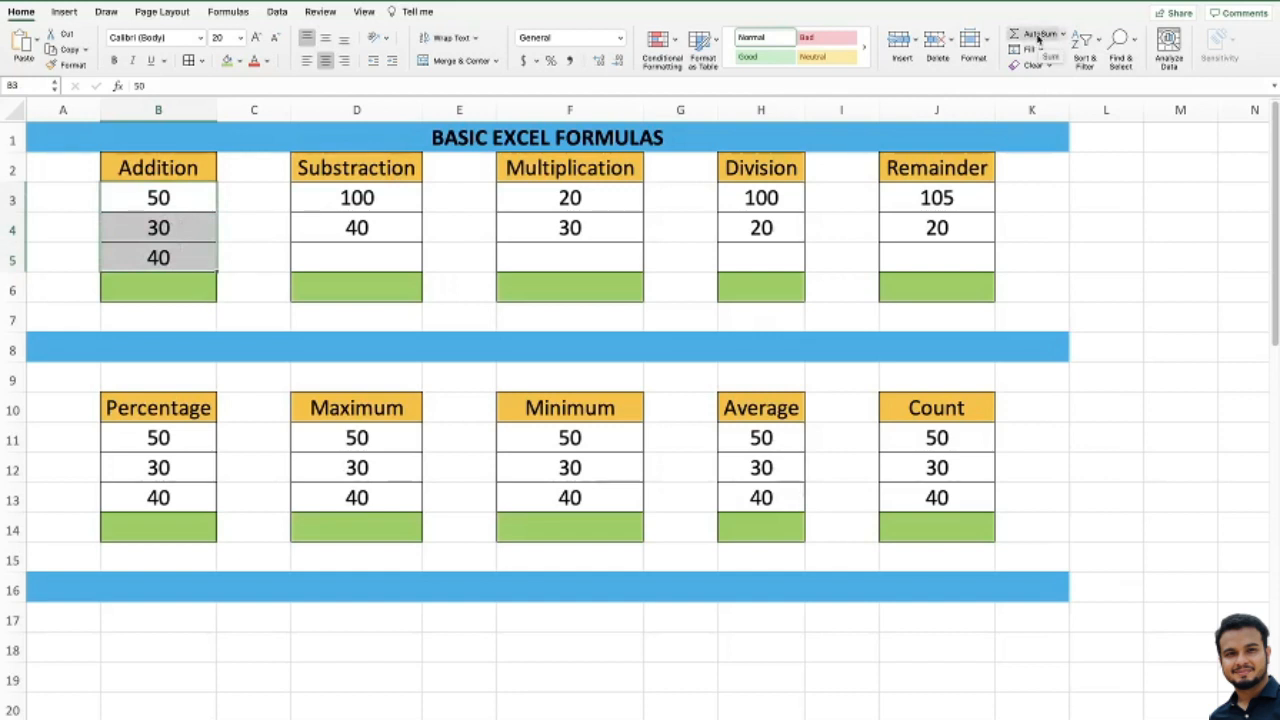
pyautogui.click(1038, 36)
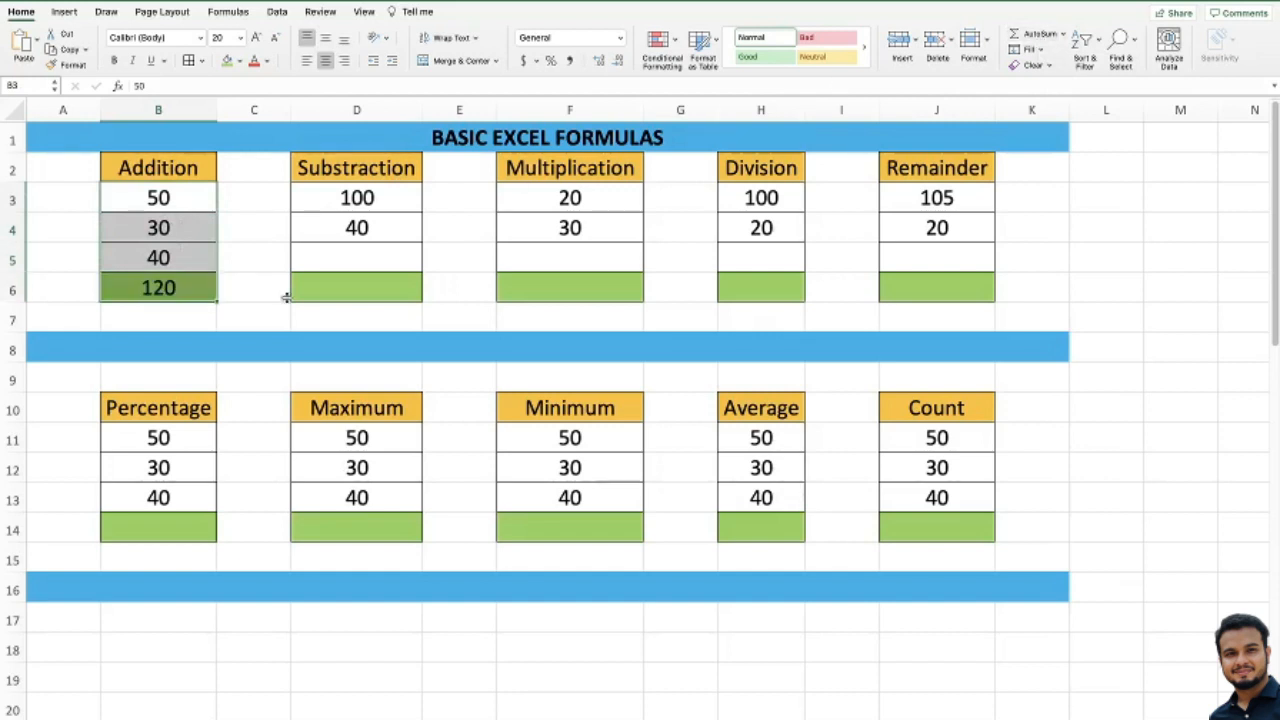
pyautogui.click(182, 289)
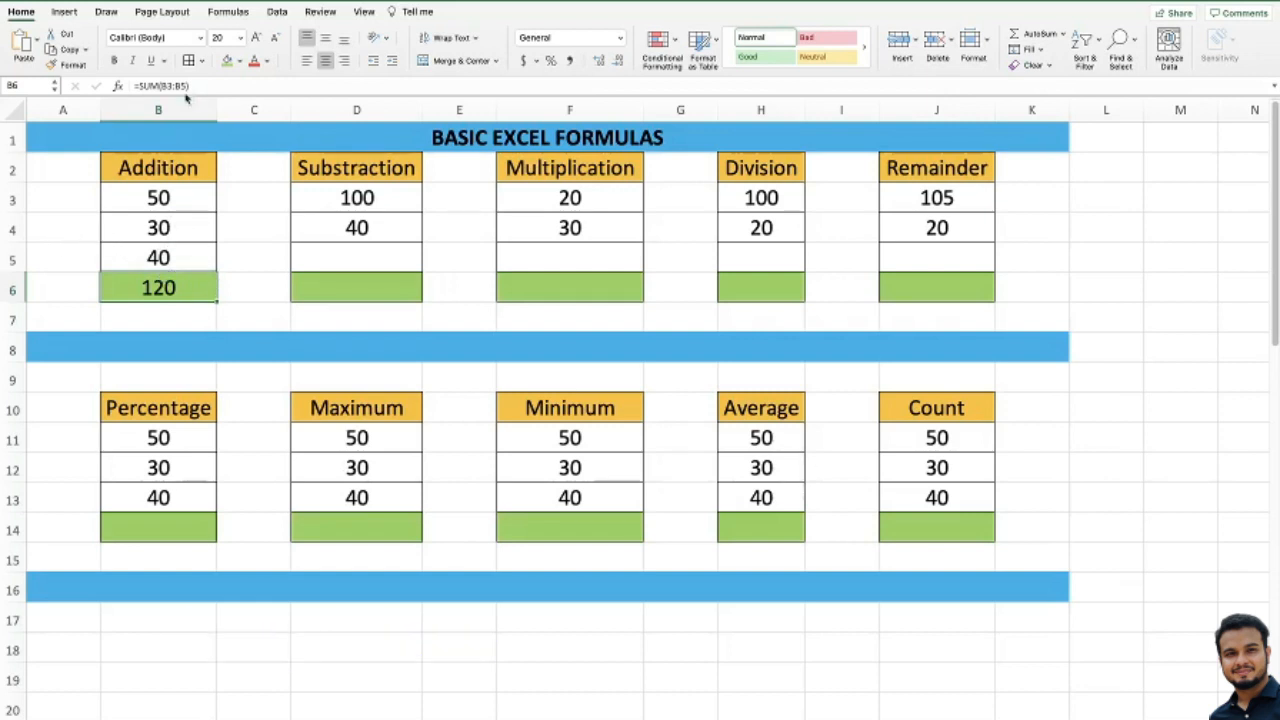
pyautogui.moveTo(171, 198); pyautogui.dragTo(173, 197)
pyautogui.click(176, 285)
# Change the Addition formula in B6 to =SUM(B3:B4).
pyautogui.click(185, 86)
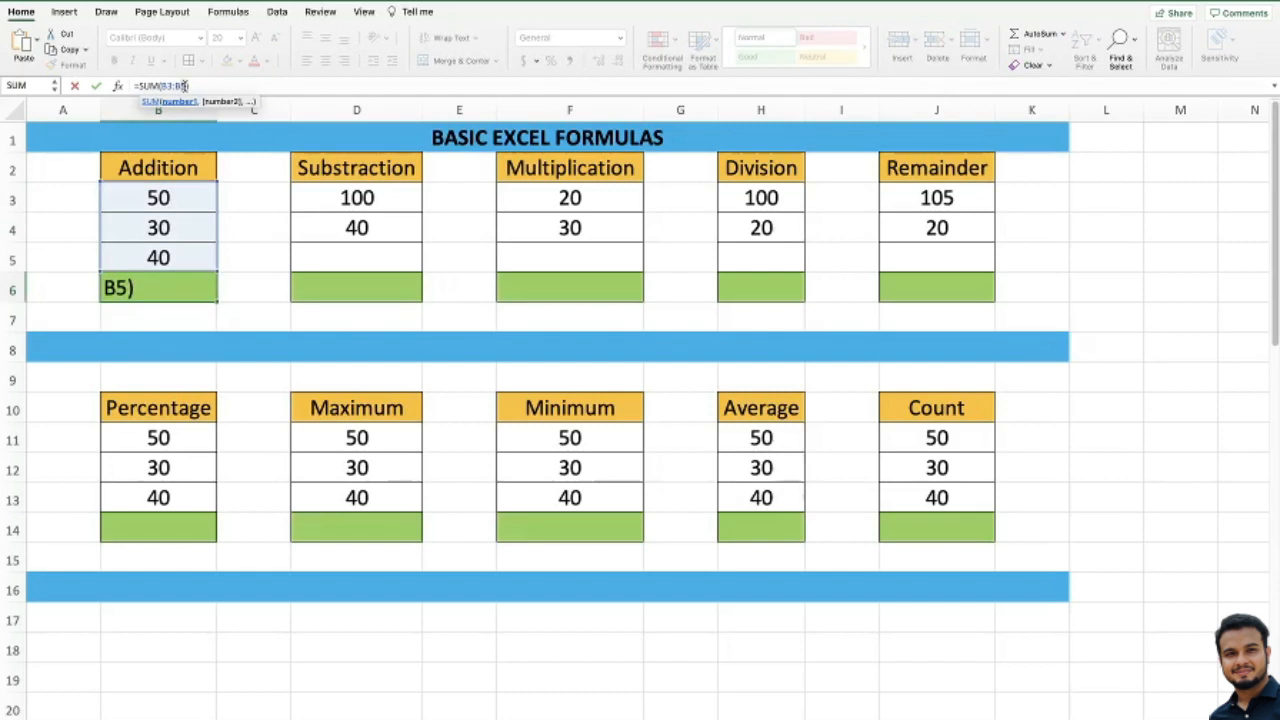
pyautogui.press('Return')
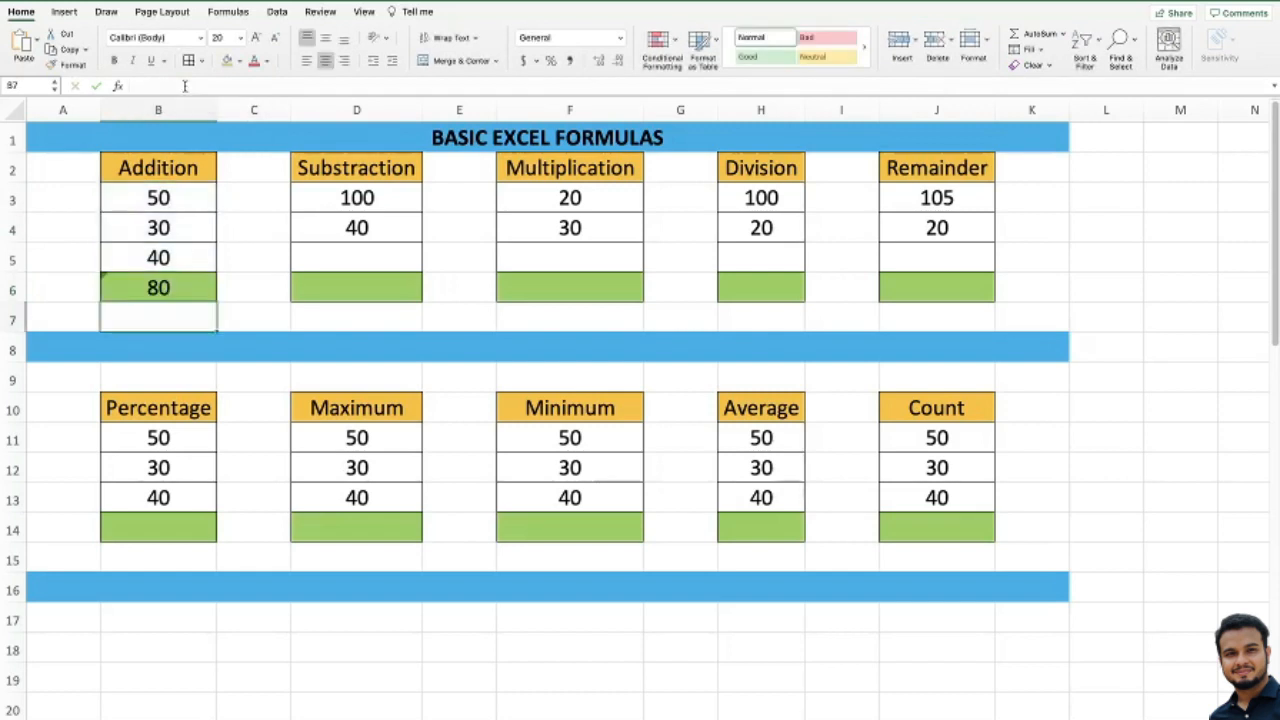
pyautogui.press('Up')
pyautogui.press('Up')
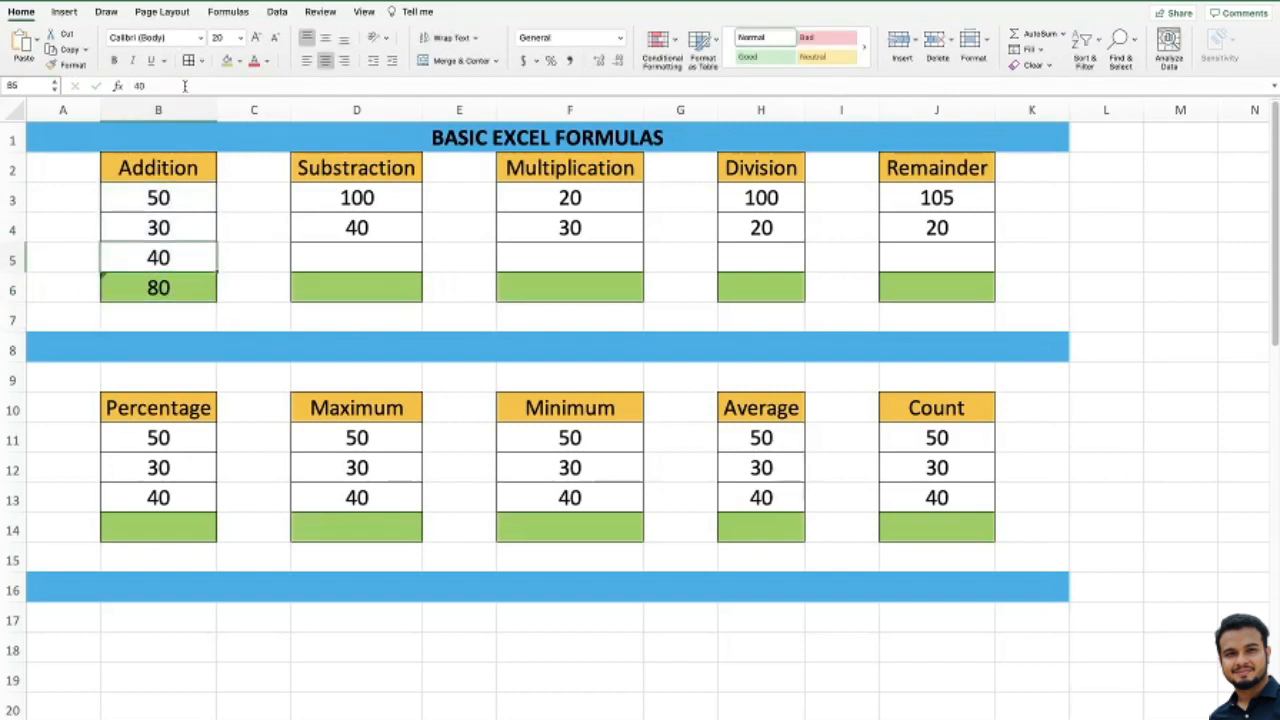
# Try extending the sum range in B6 to =SUM(B3:B6) and dismiss the alert.
pyautogui.press('Down')
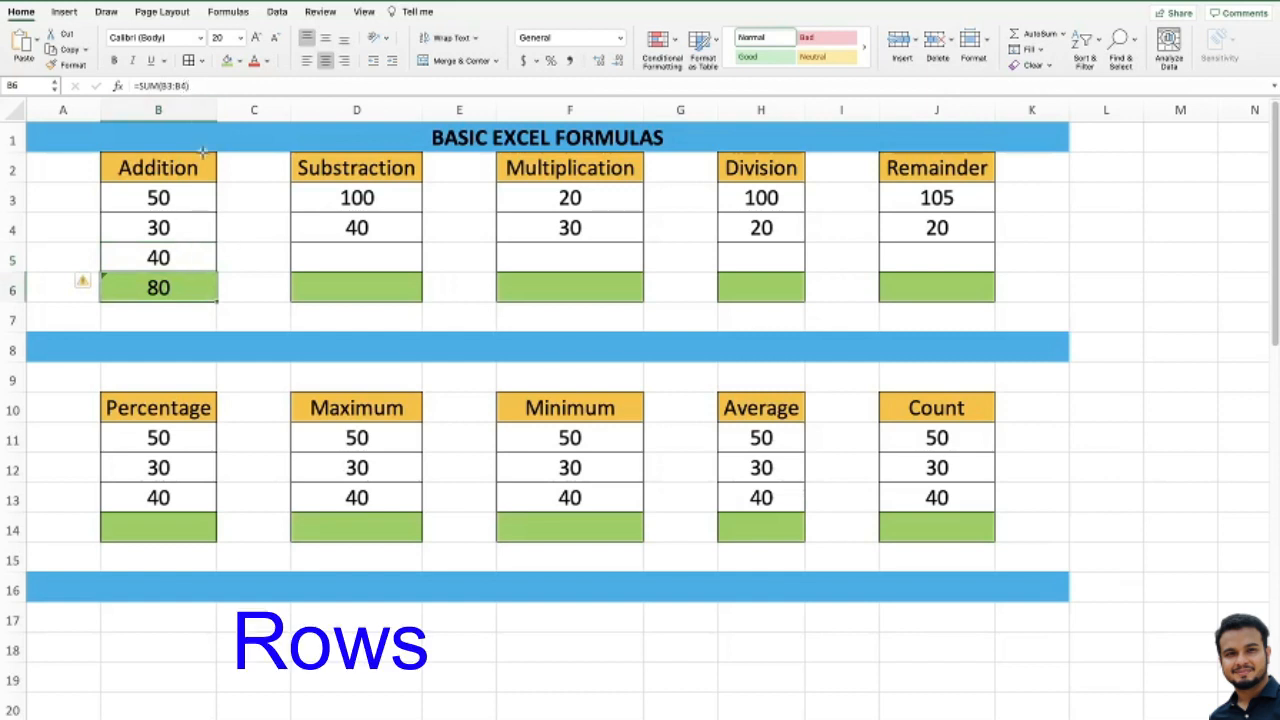
pyautogui.click(188, 85)
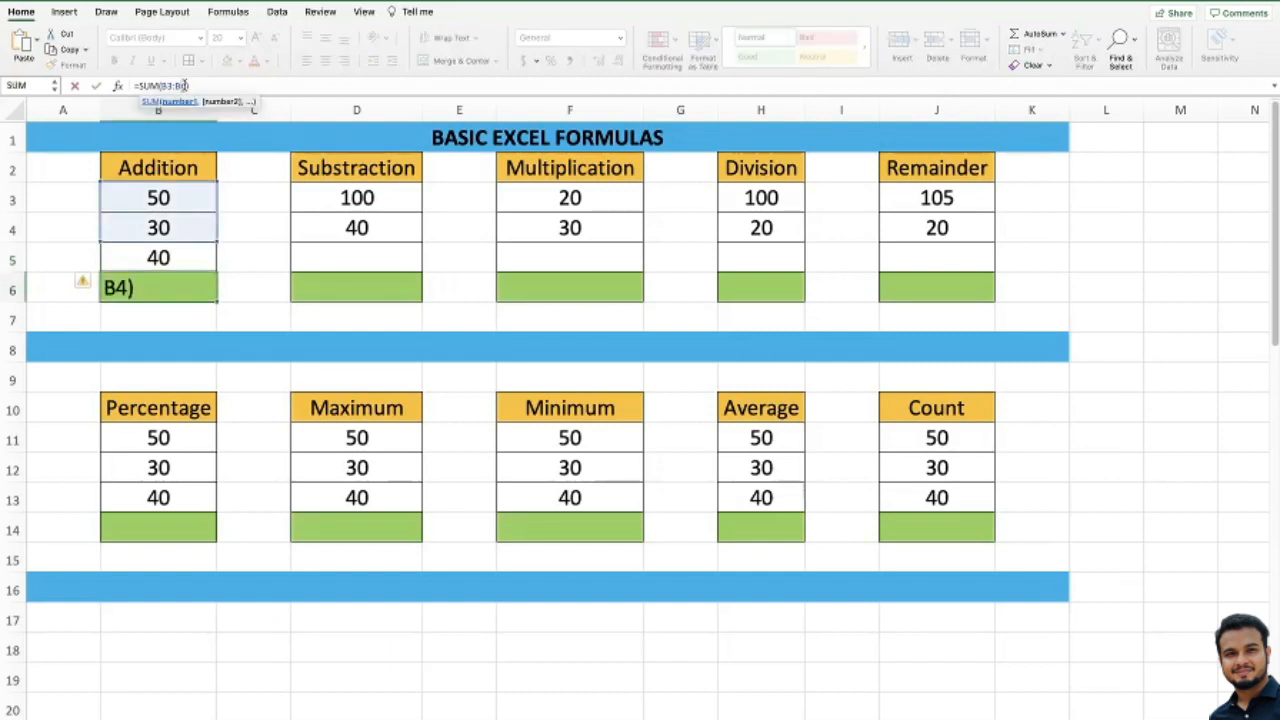
pyautogui.press('BackSpace')
pyautogui.write('6')
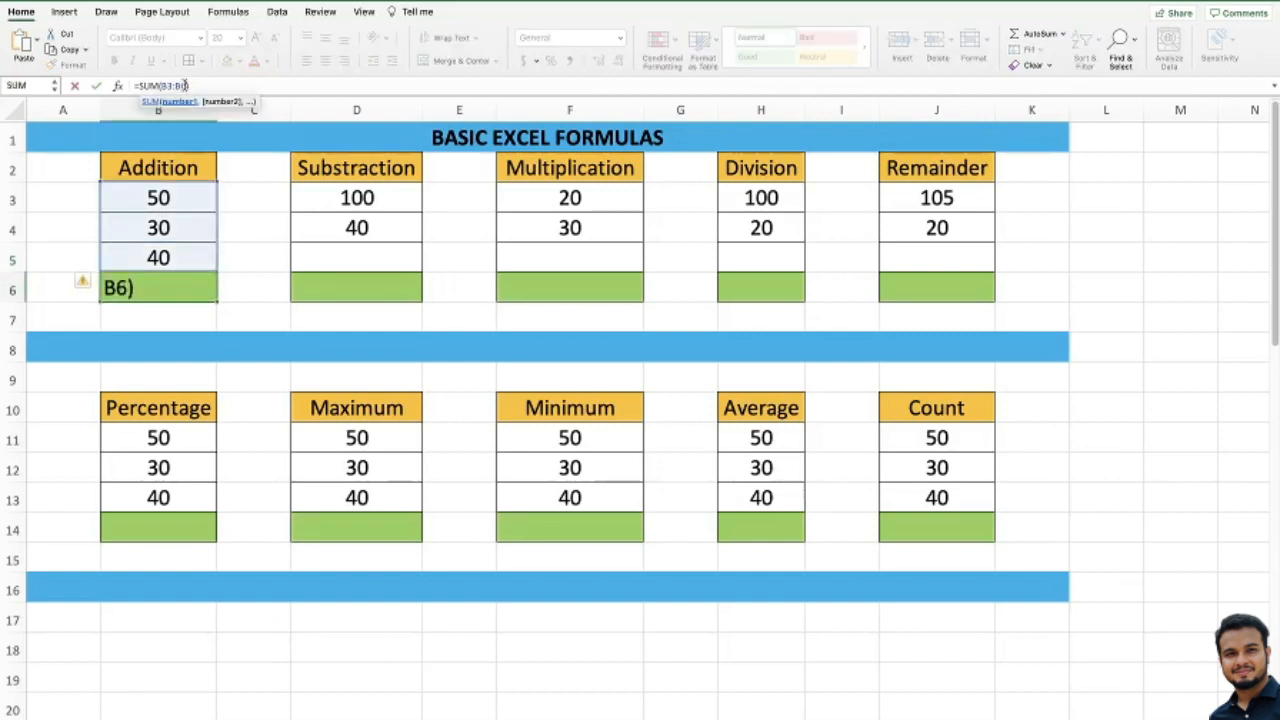
pyautogui.press('Return')
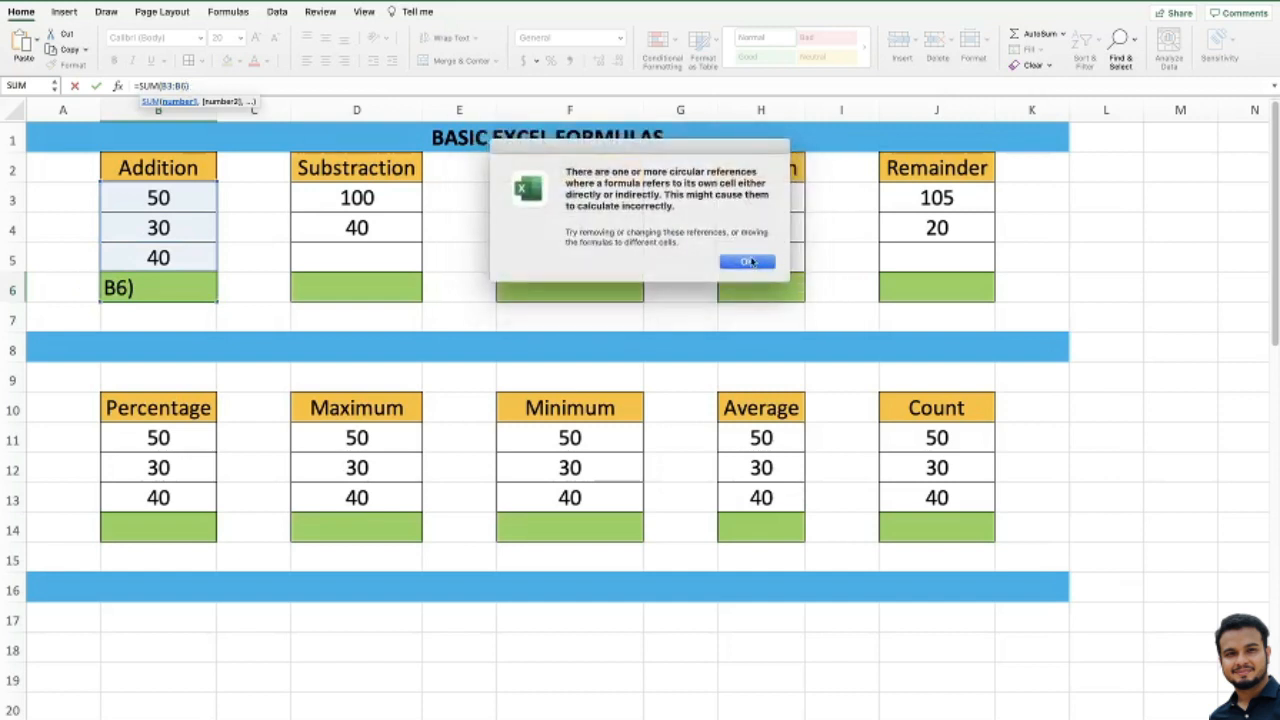
pyautogui.click(749, 262)
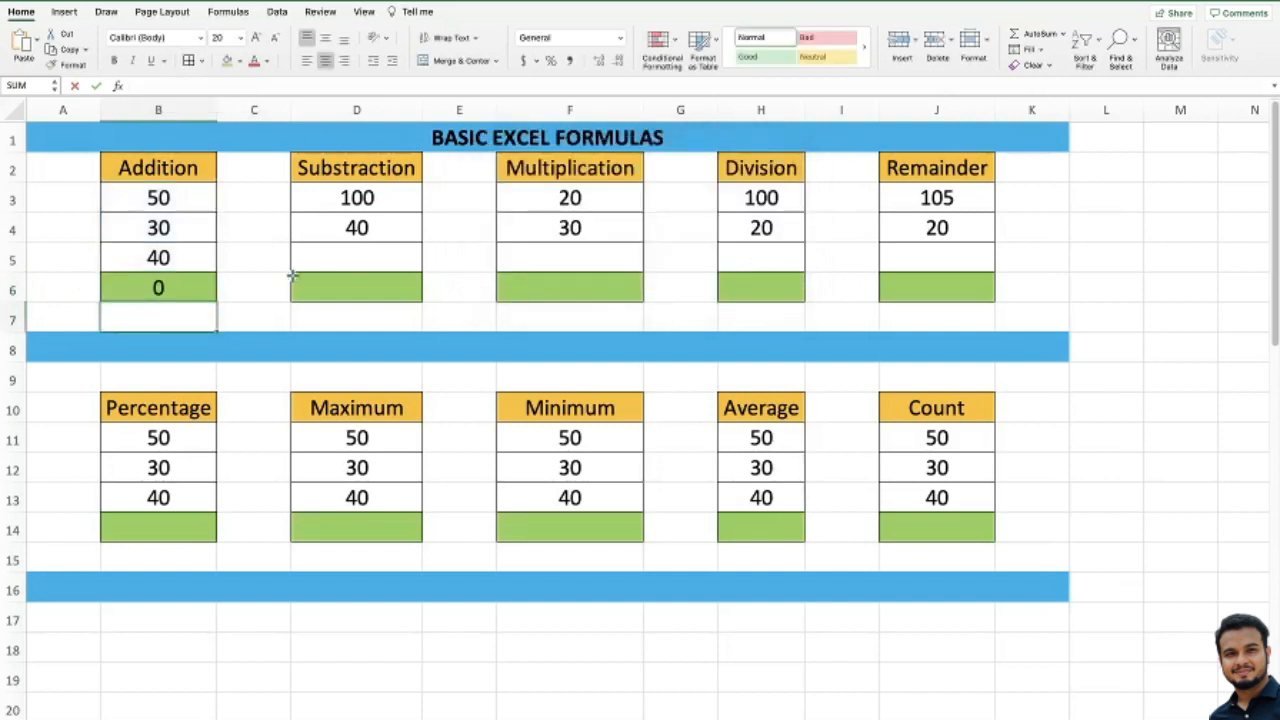
# Set the Addition formula in B6 to =SUM(B3:B5) and check it against the cells it sums.
pyautogui.click(194, 289)
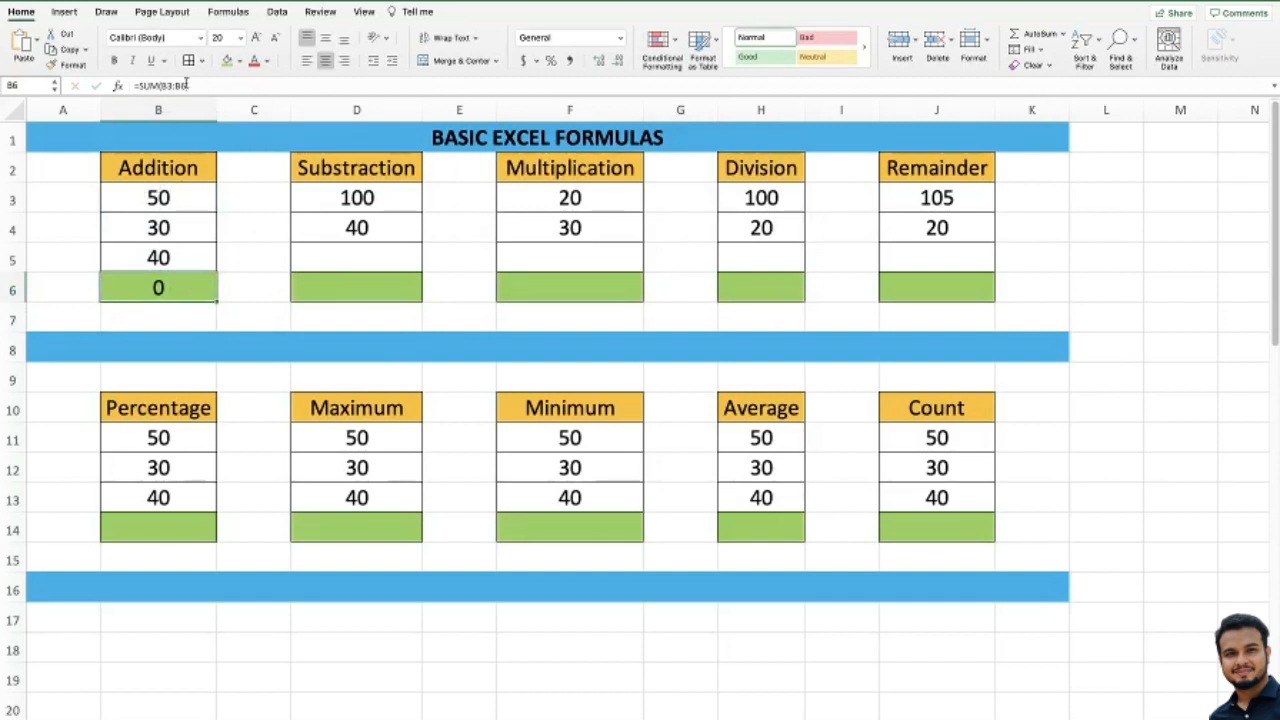
pyautogui.click(186, 85)
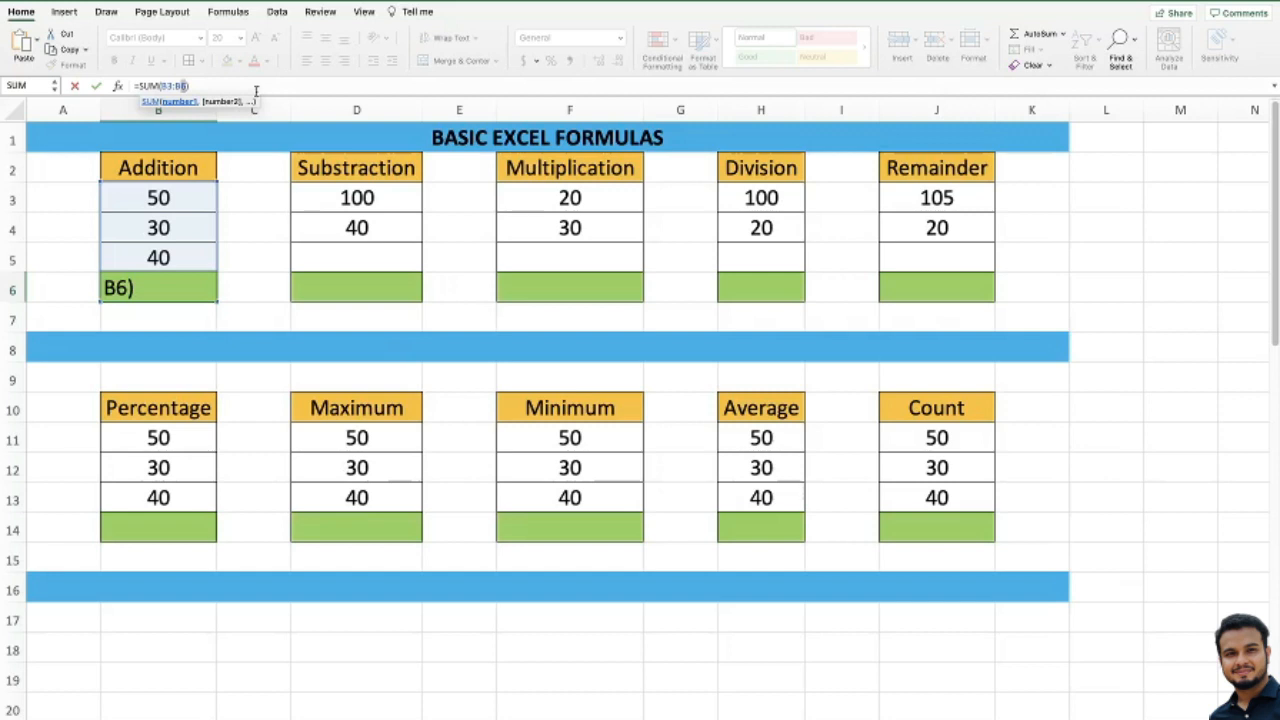
pyautogui.hotkey('ctrl', 'Return')
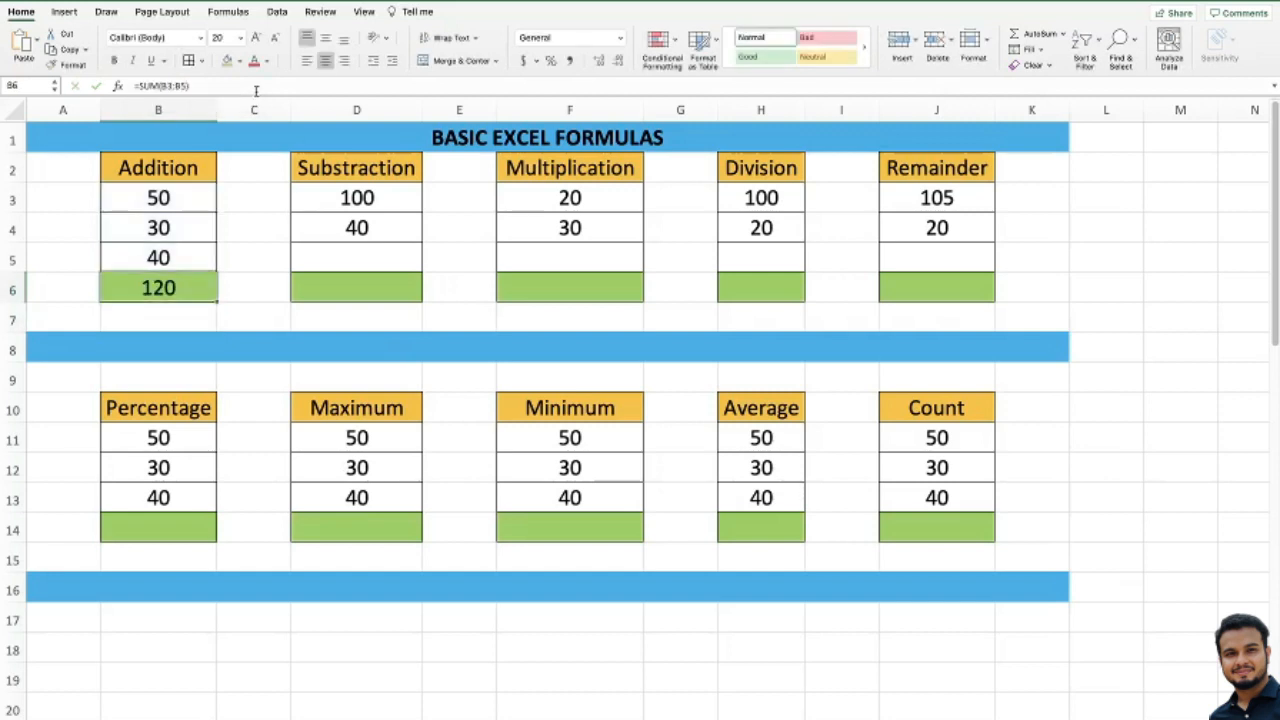
pyautogui.press('Up')
pyautogui.press('Down')
pyautogui.press('Down')
pyautogui.press('Up')
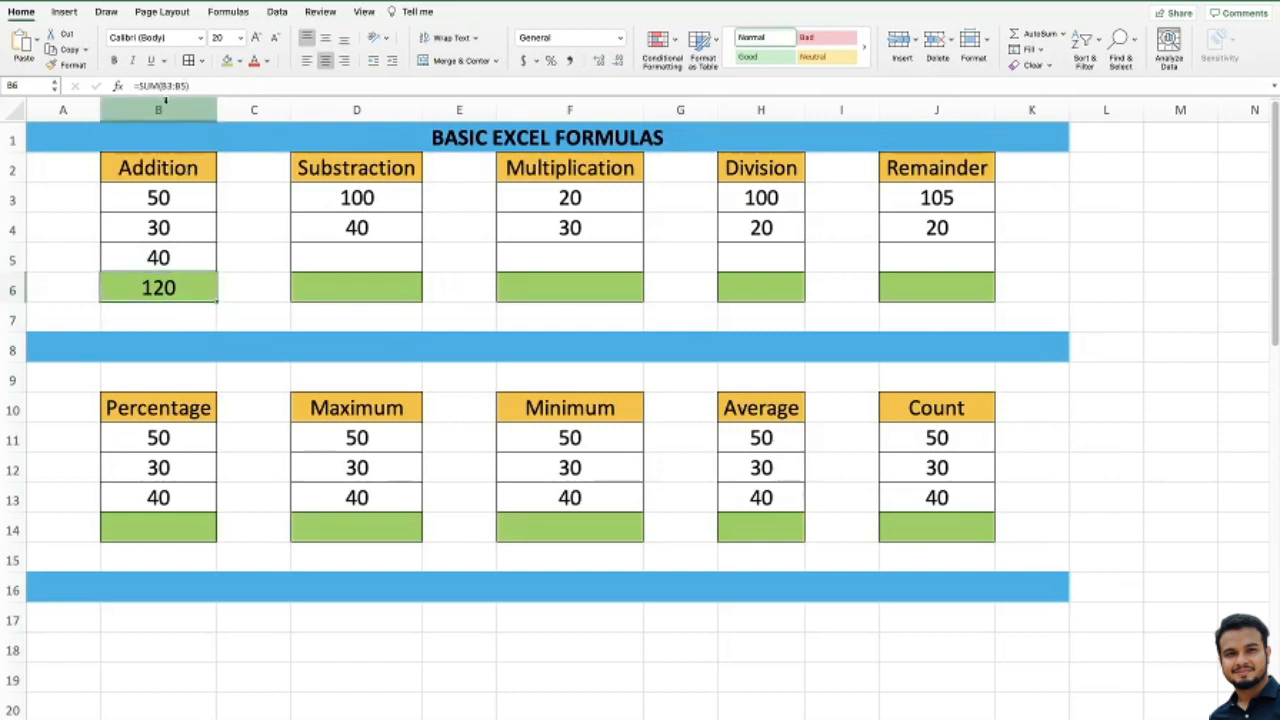
pyautogui.click(163, 197)
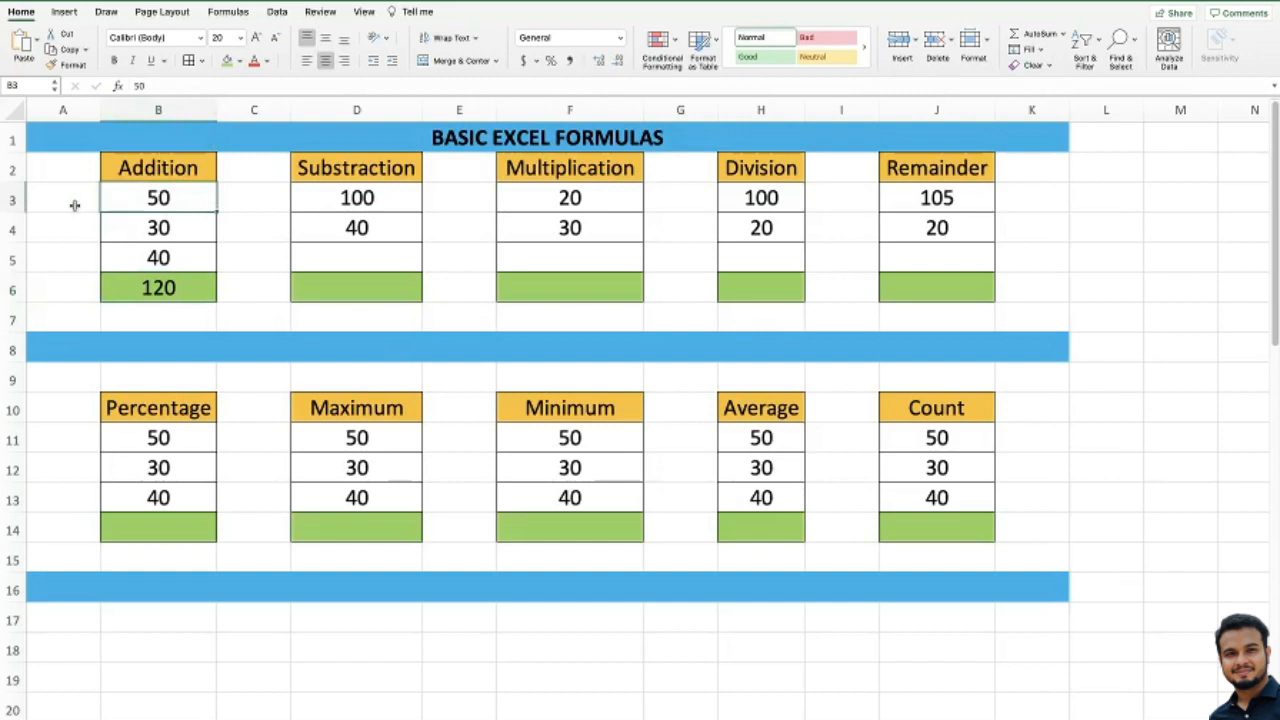
# Review the Addition values in B3:B5 and the sum formula in B6.
pyautogui.click(166, 259)
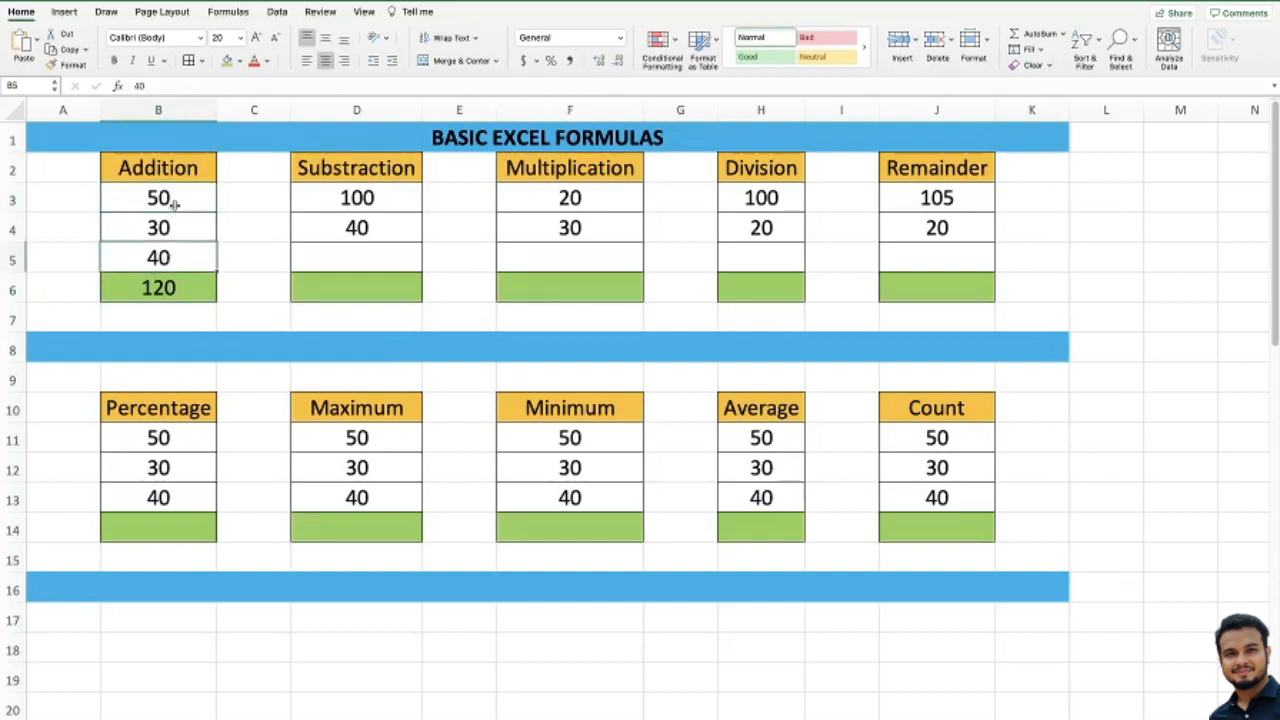
pyautogui.moveTo(174, 204); pyautogui.dragTo(189, 258)
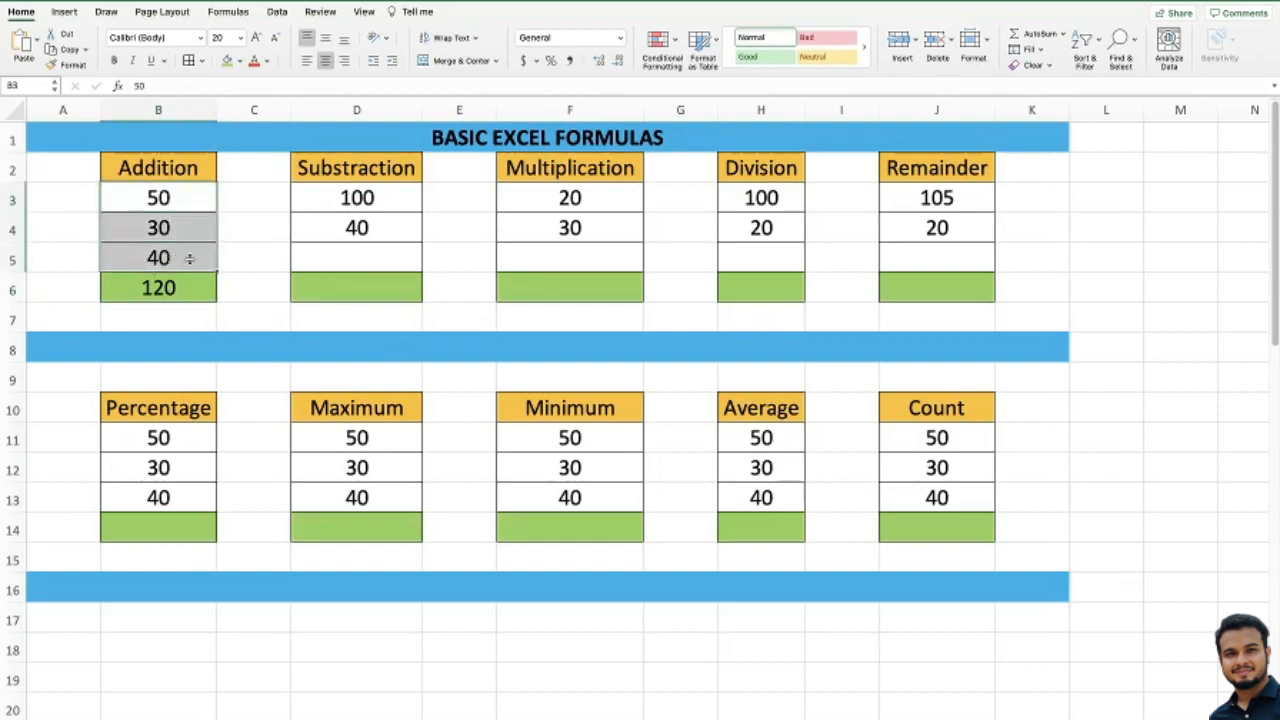
pyautogui.click(176, 290)
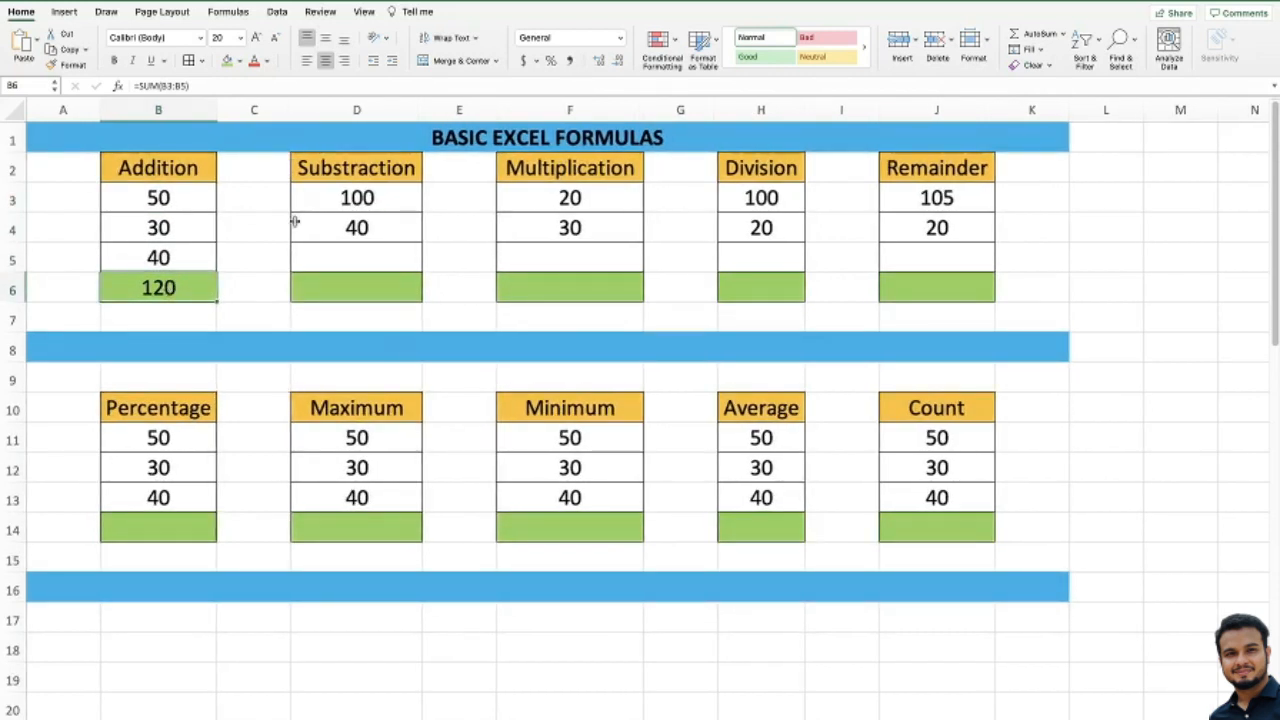
# Enter the formula =D3-D4 in D6 to subtract the second Substraction value from the first.
pyautogui.click(367, 197)
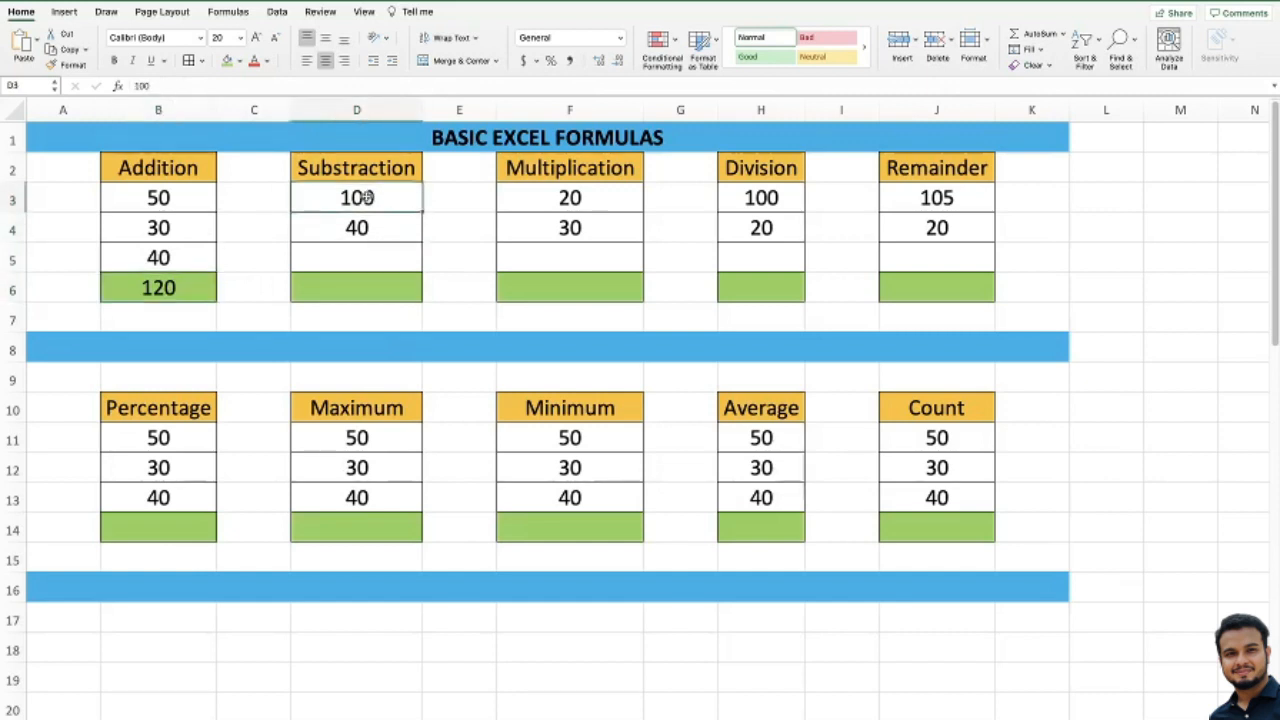
pyautogui.press('Down')
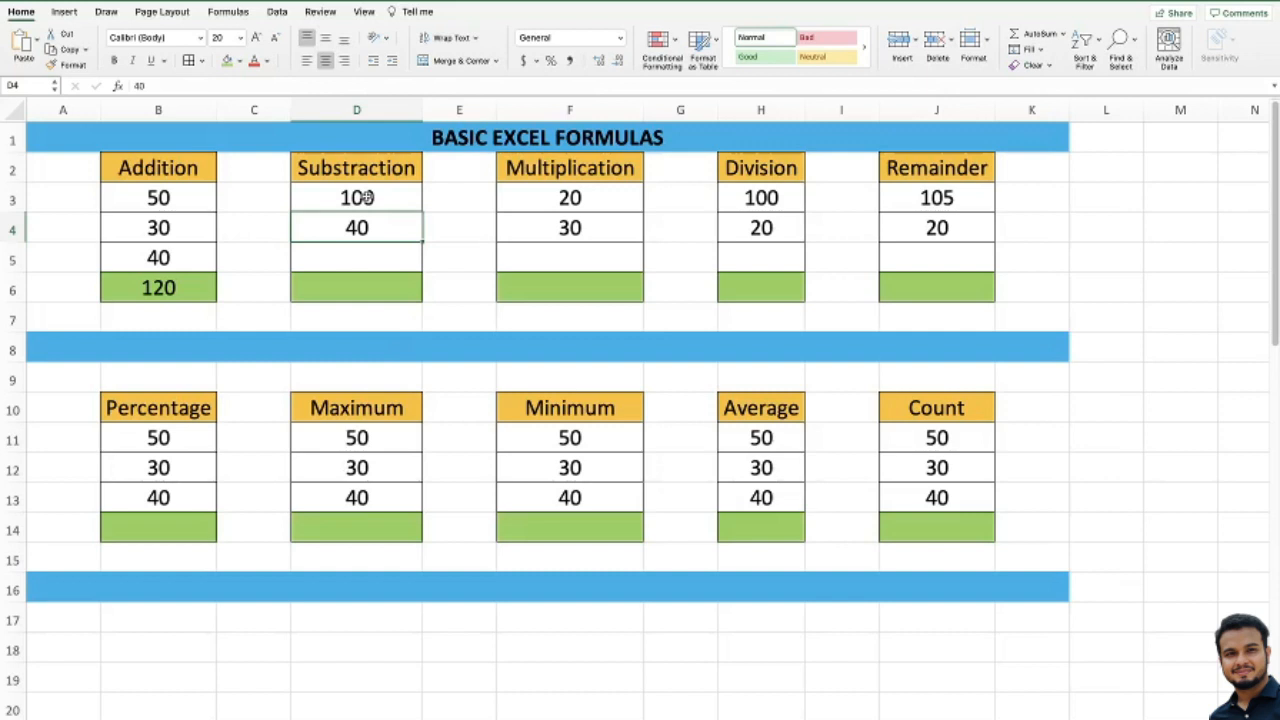
pyautogui.press('Up')
pyautogui.press('Down')
pyautogui.press('Down')
pyautogui.press('Down')
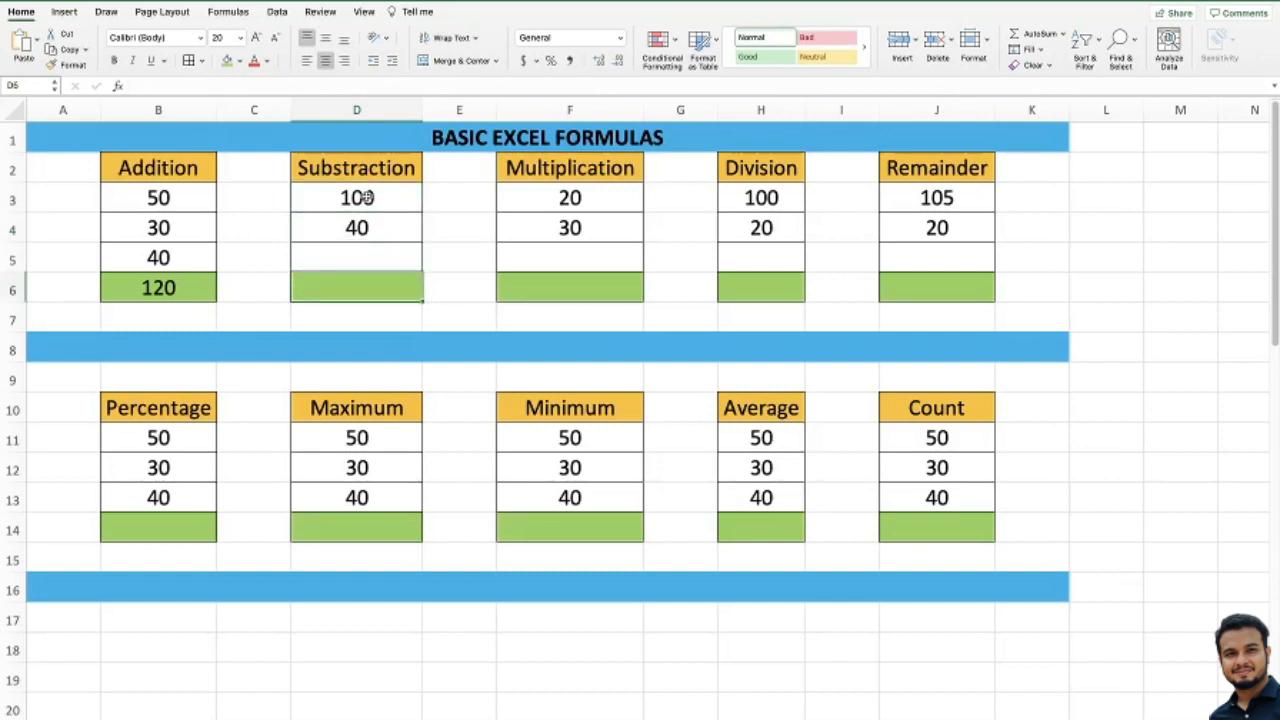
pyautogui.write('=')
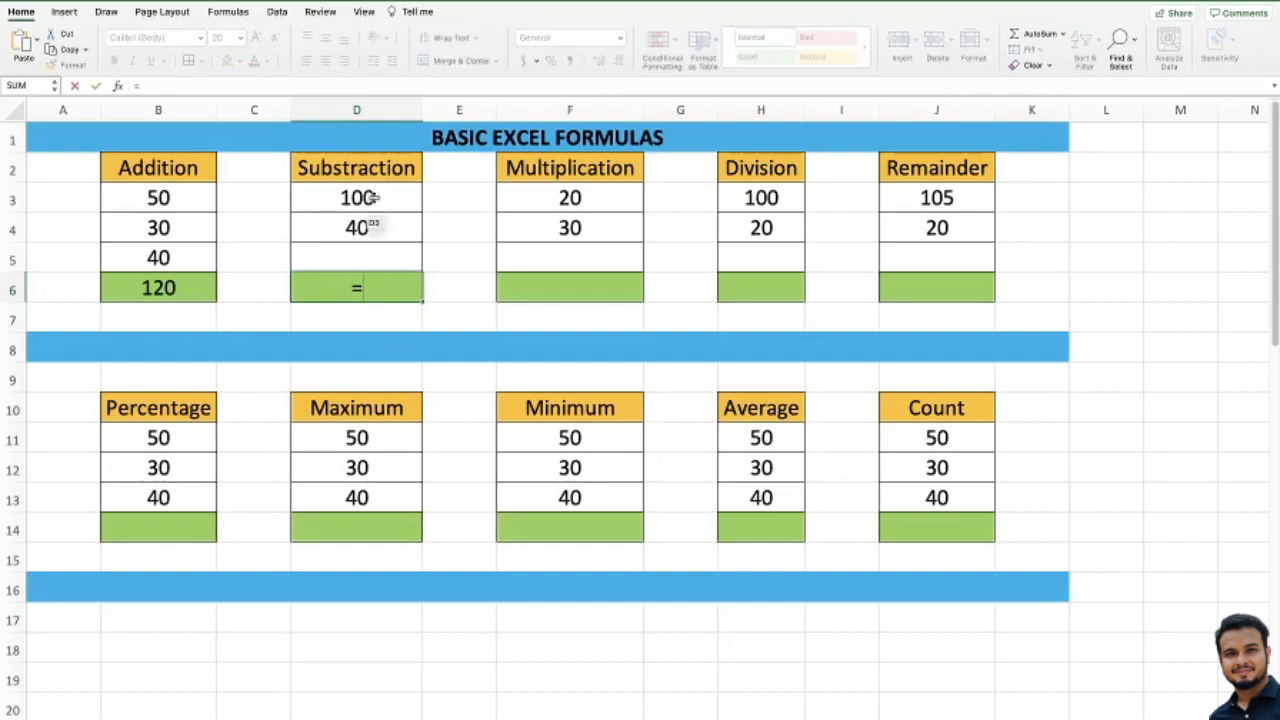
pyautogui.click(370, 198)
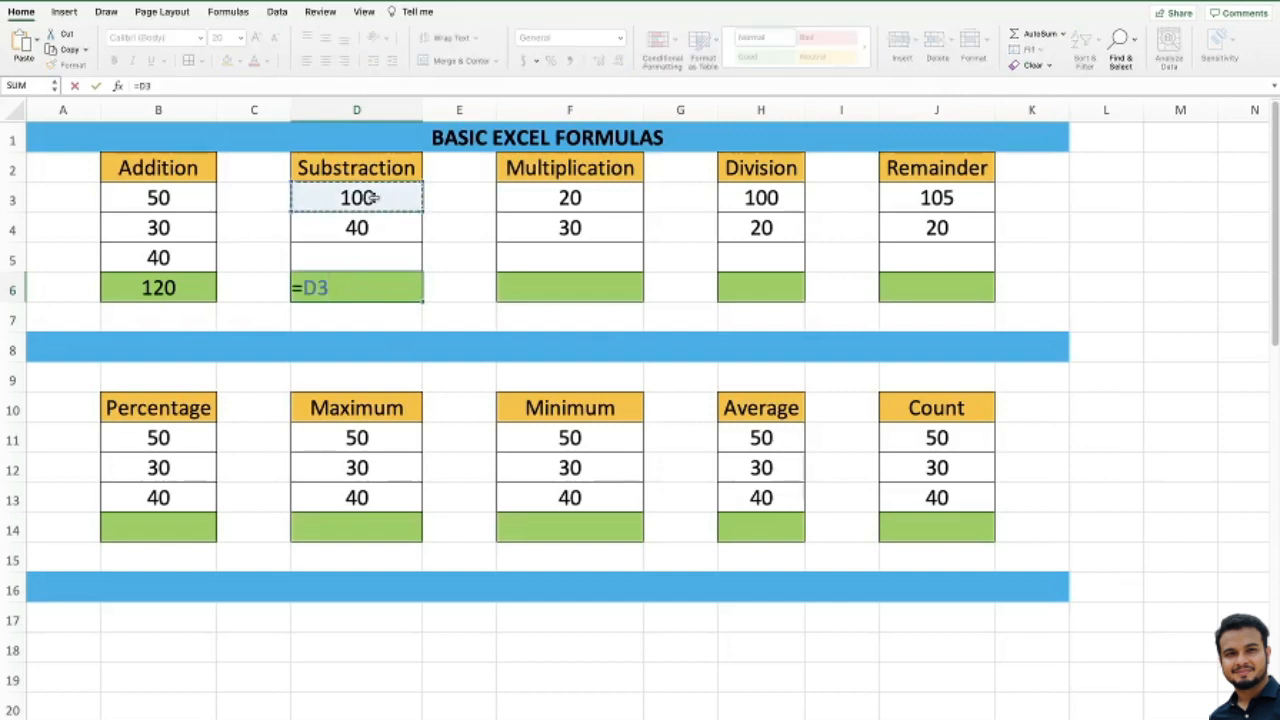
pyautogui.write('-')
pyautogui.click(365, 228)
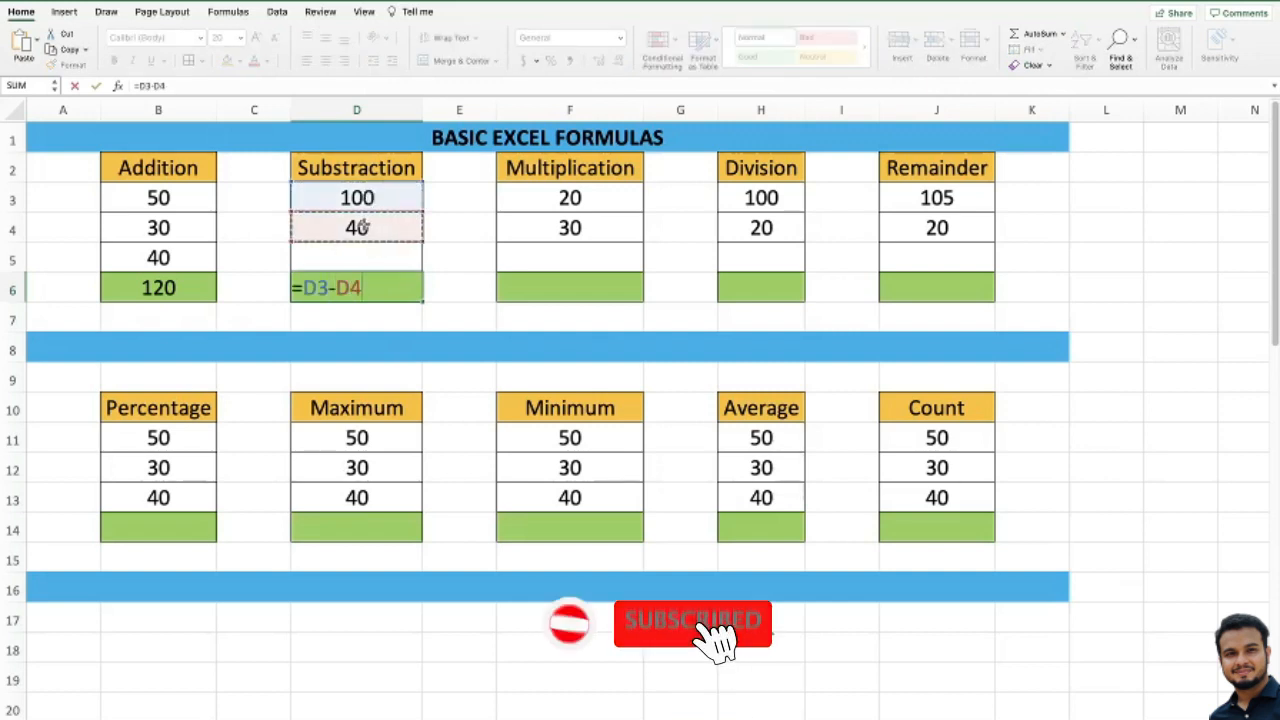
pyautogui.press('Return')
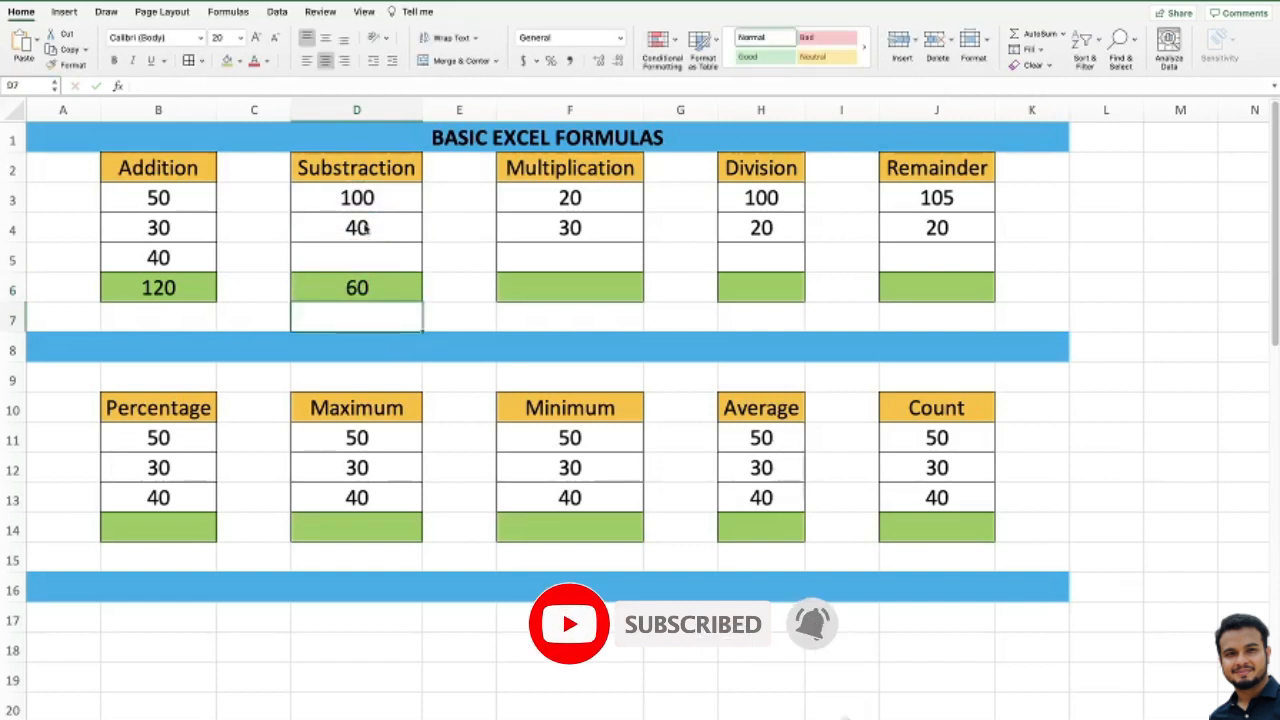
# Add 20 as a third Substraction value in D5.
pyautogui.press('Up')
pyautogui.press('Up')
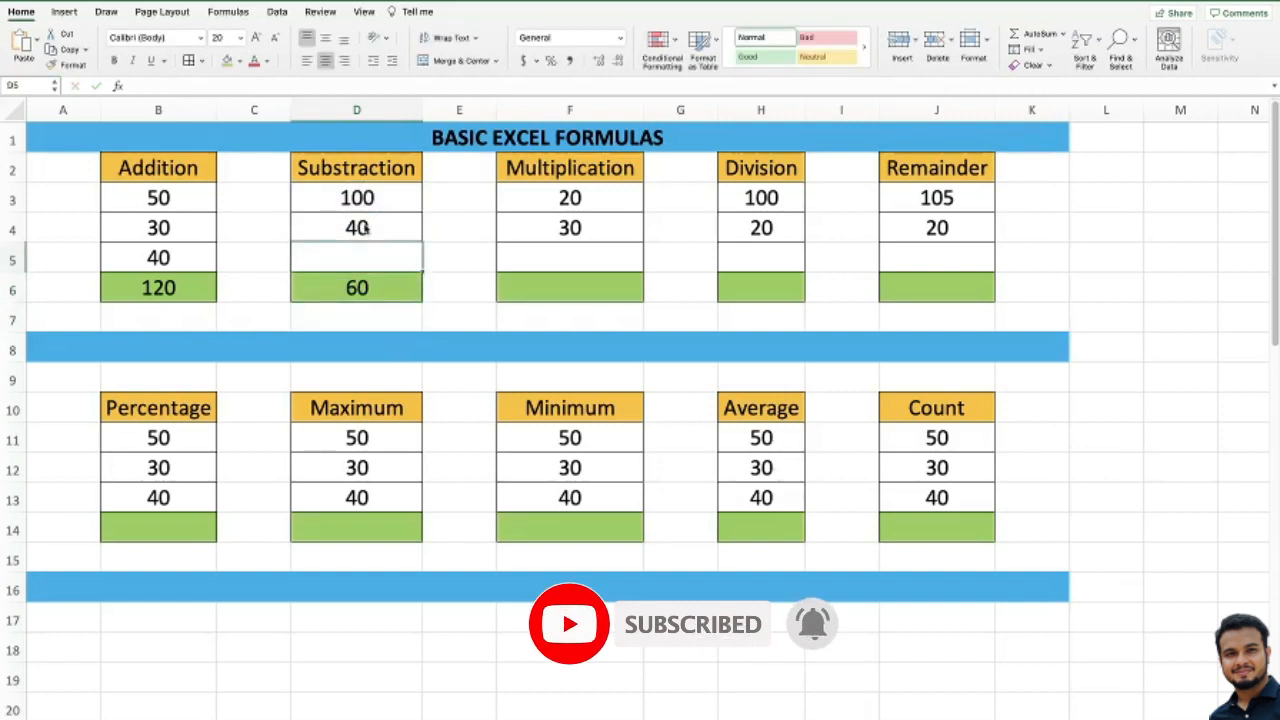
pyautogui.press('Up')
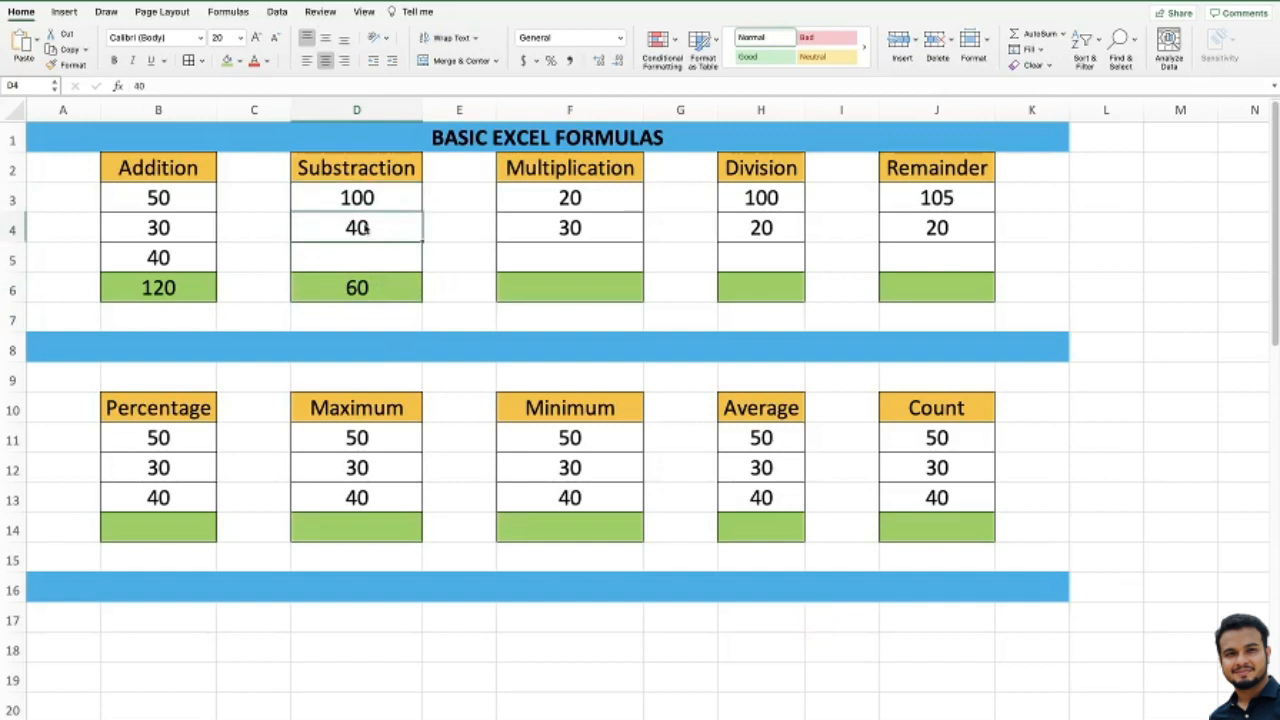
pyautogui.press('Down')
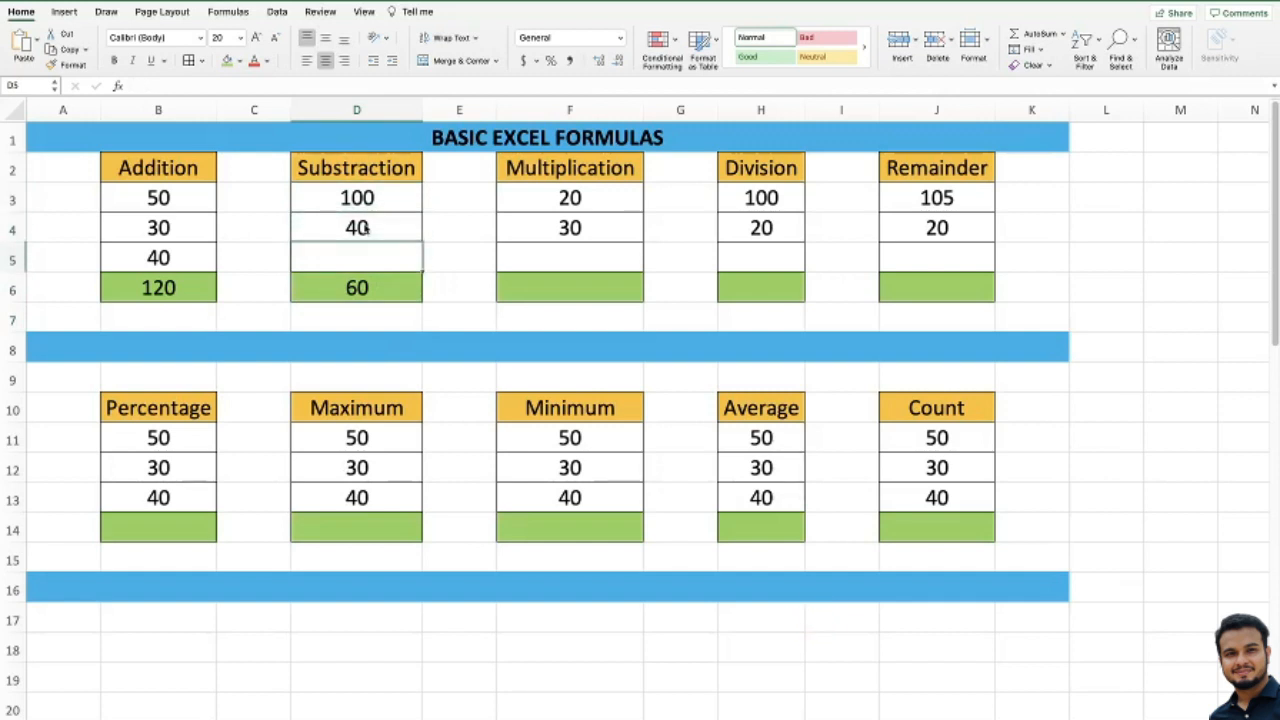
pyautogui.write('20')
pyautogui.press('Return')
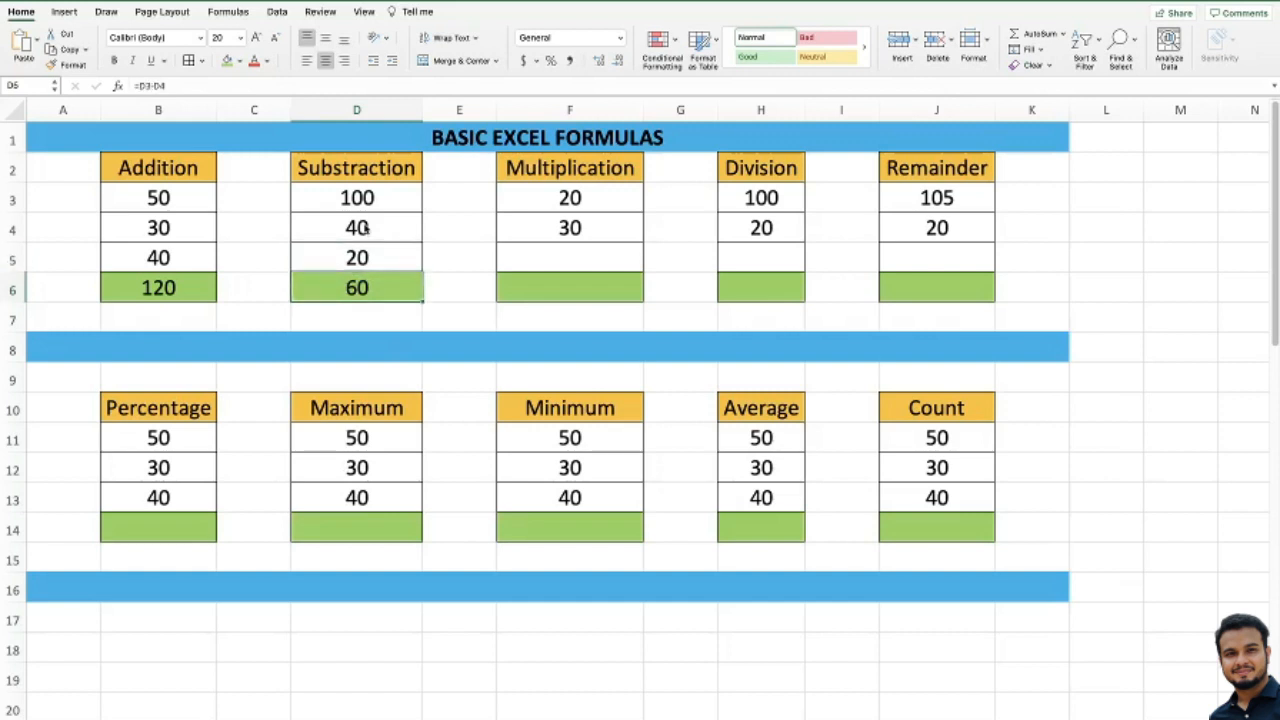
# Replace the Substraction formula in D6 with =D3-D4-D5.
pyautogui.write('=')
pyautogui.click(383, 200)
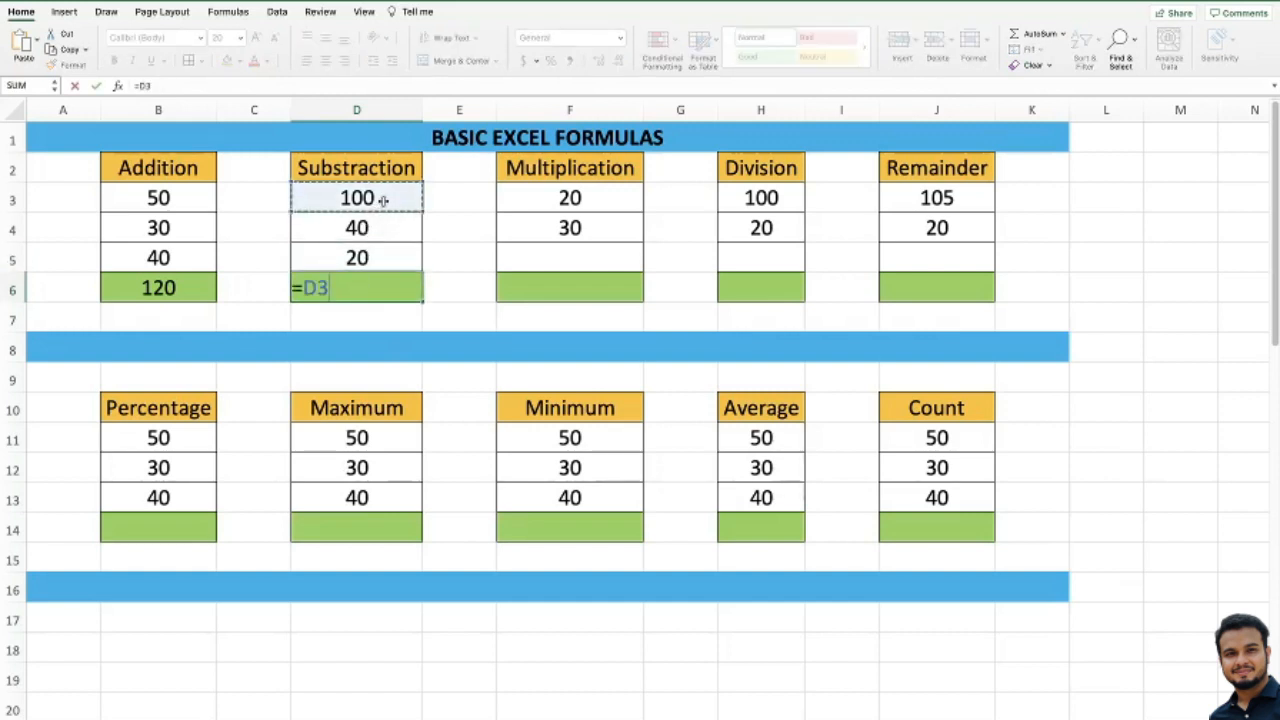
pyautogui.write('-')
pyautogui.click(376, 228)
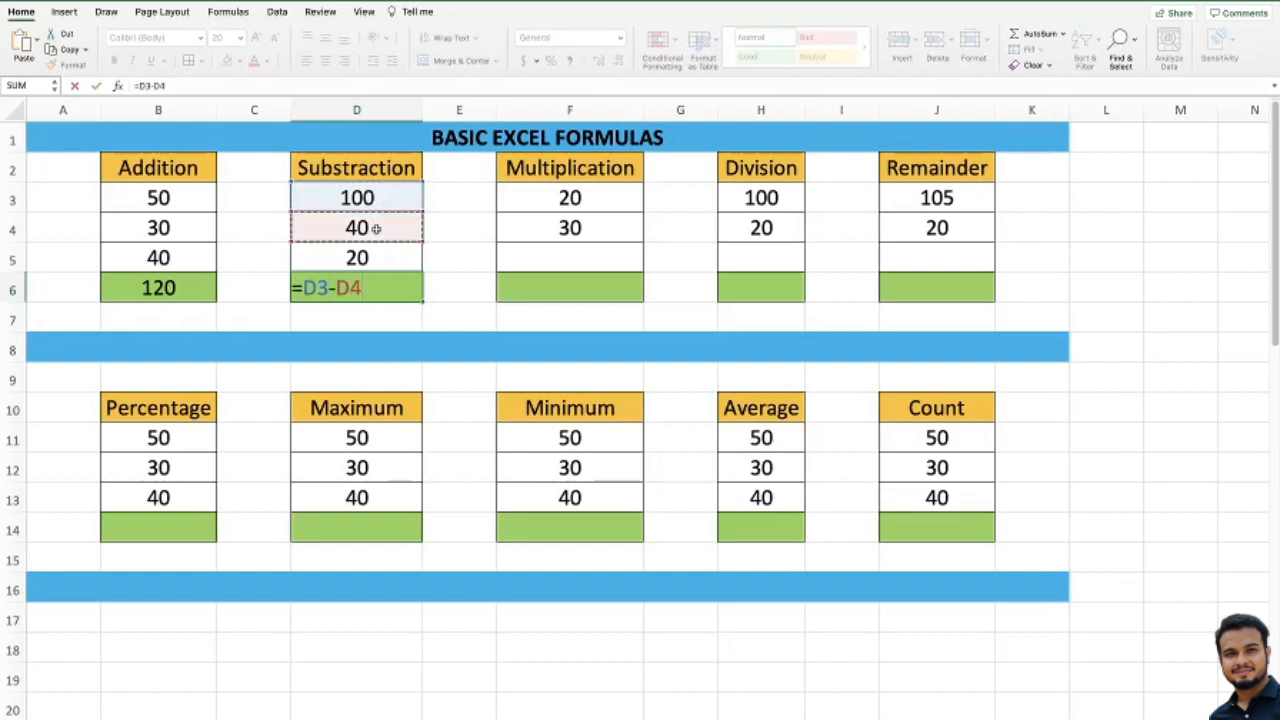
pyautogui.write('-')
pyautogui.click(382, 260)
pyautogui.press('Return')
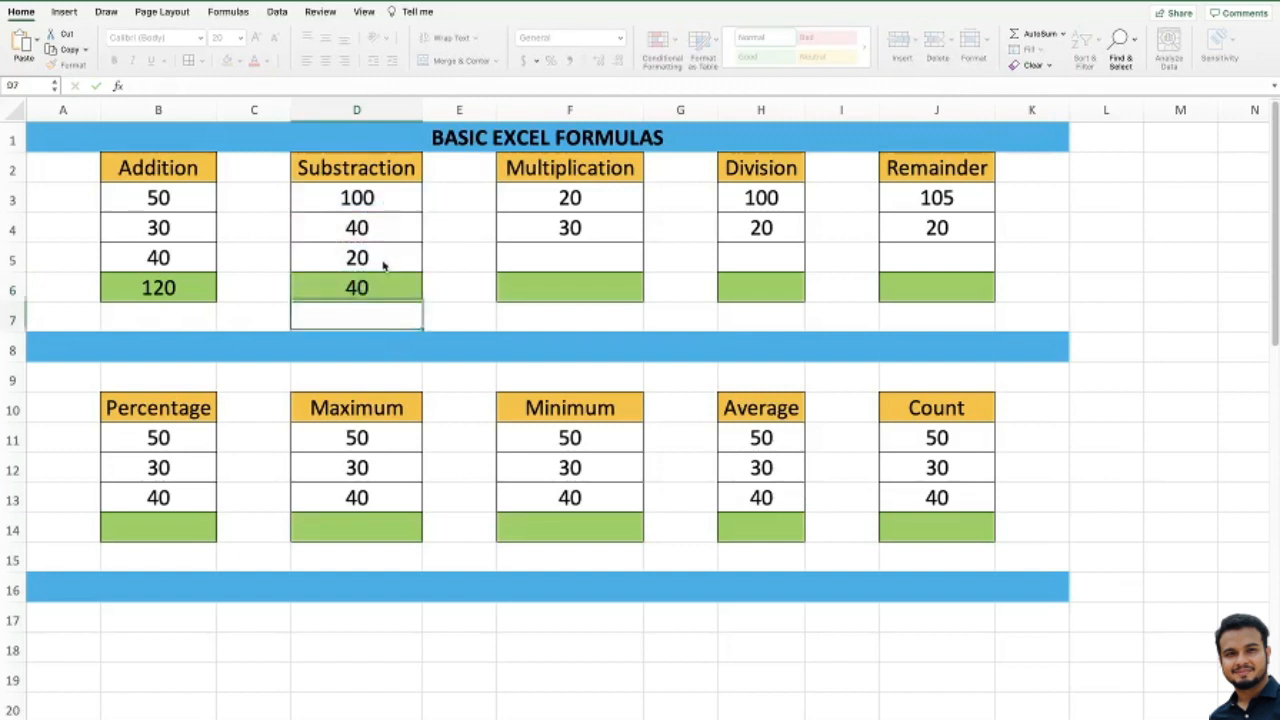
# Compare the Addition formula in B6 with the Substraction formula in D6.
pyautogui.press('Up')
pyautogui.press('Left')
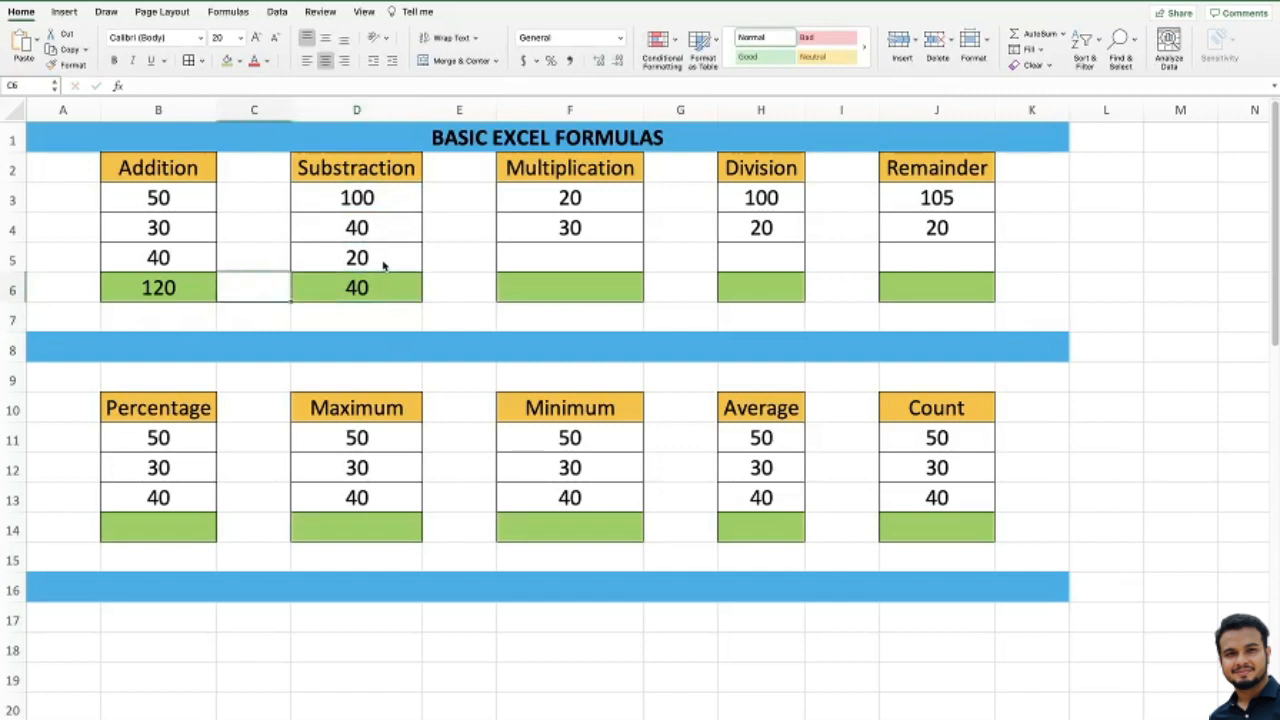
pyautogui.press('Right')
pyautogui.press('Right')
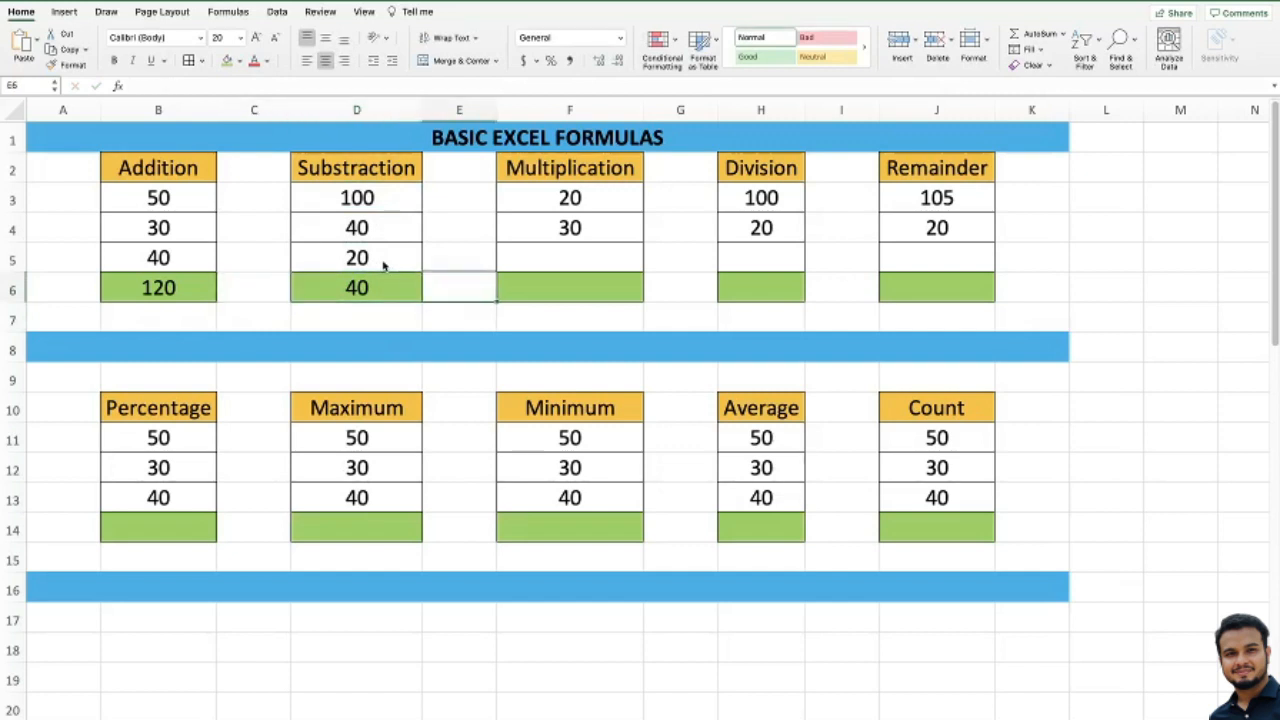
pyautogui.press('Left')
pyautogui.press('Left')
pyautogui.press('Left')
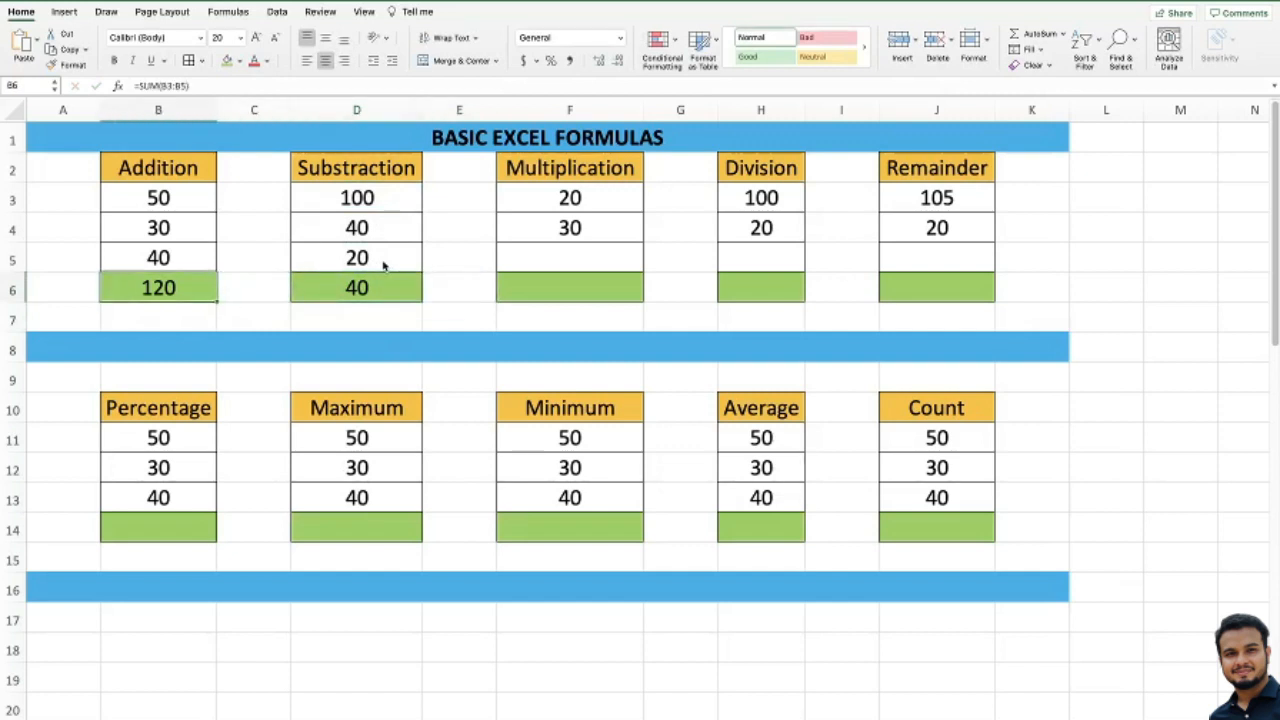
pyautogui.press('Right')
pyautogui.press('Right')
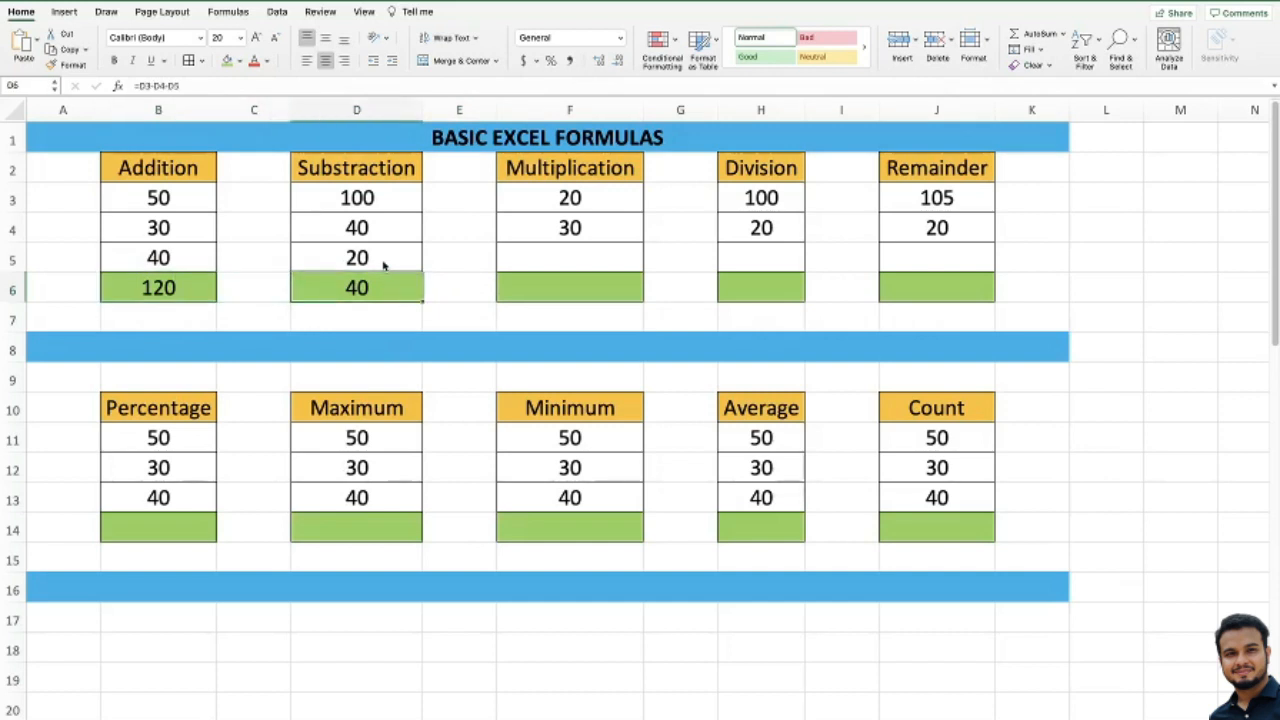
pyautogui.press('Left')
pyautogui.press('Right')
pyautogui.press('Left')
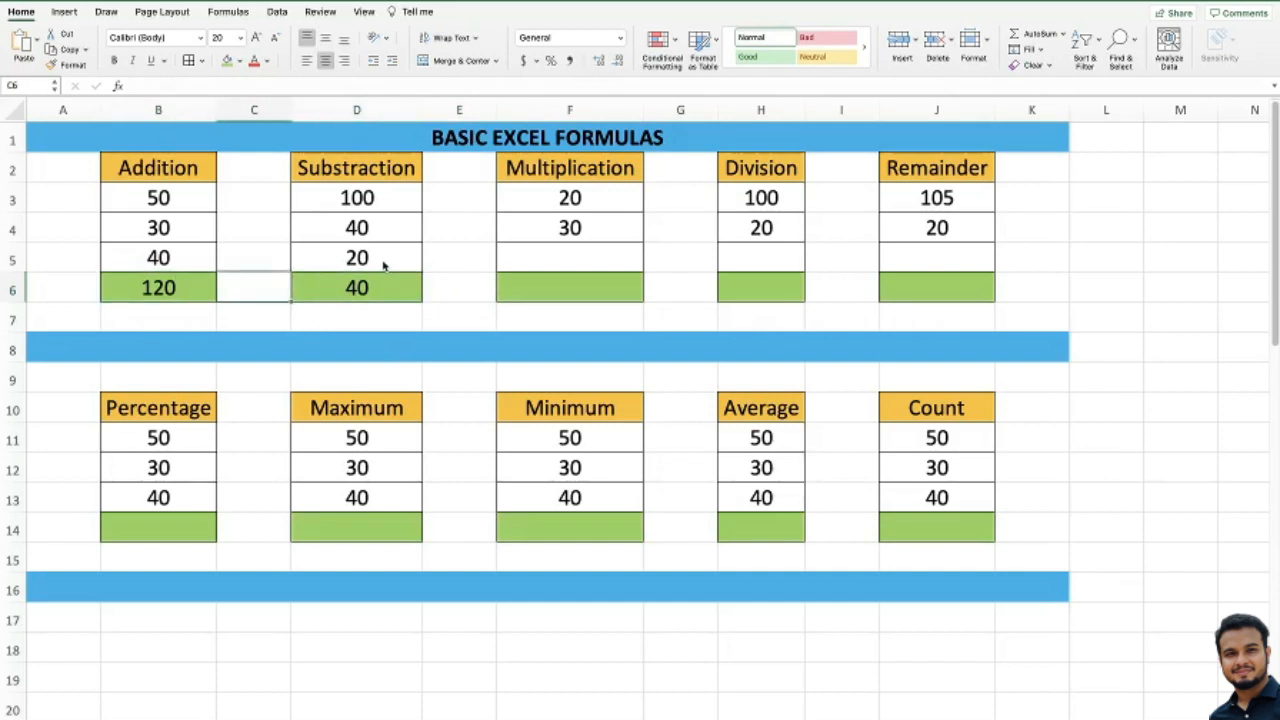
pyautogui.press('Right')
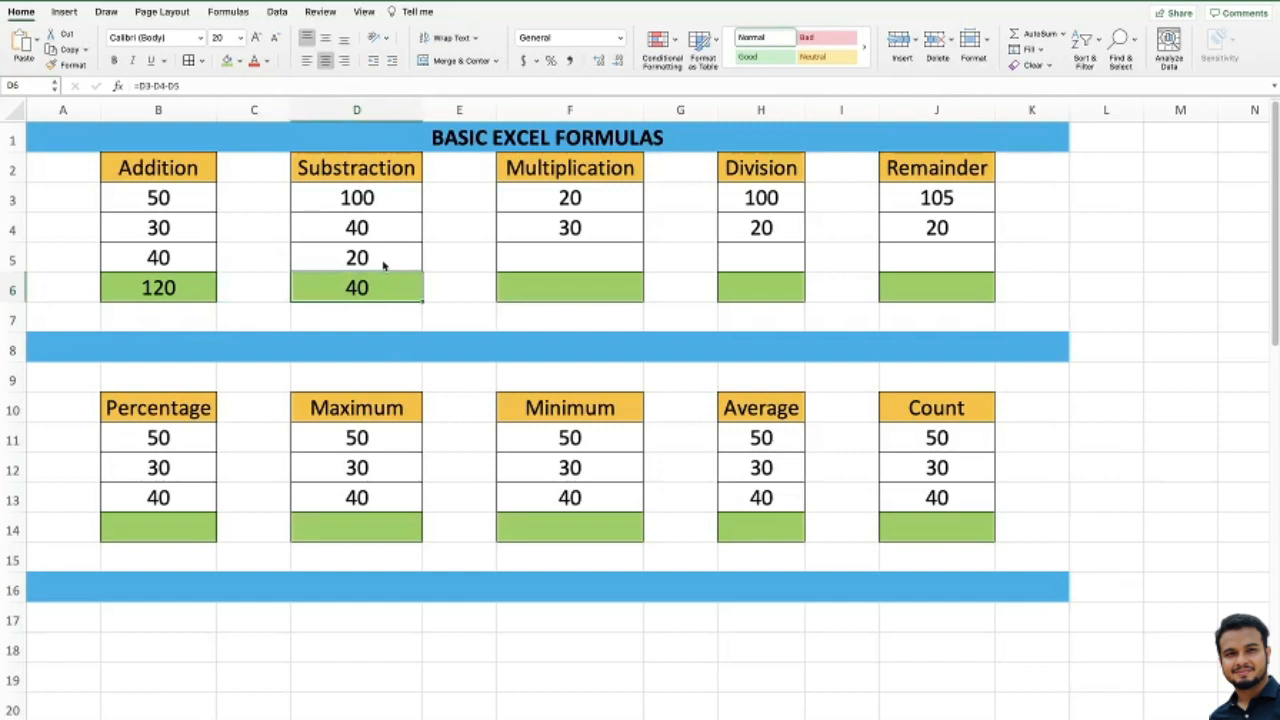
pyautogui.press('Left')
pyautogui.press('Right')
pyautogui.press('Left')
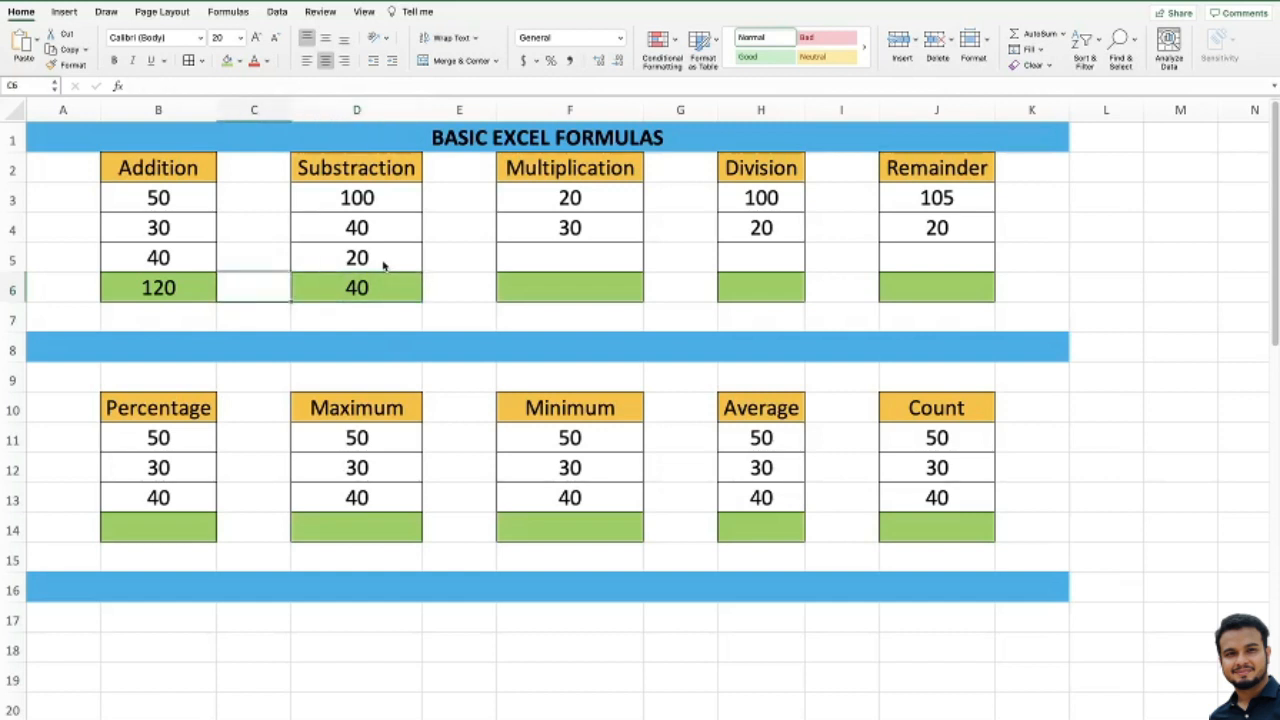
# Make the subtracted values negative by setting D4 to -40 and D5 to -20.
pyautogui.press('Right')
pyautogui.press('Up')
pyautogui.press('Up')
pyautogui.press('Down')
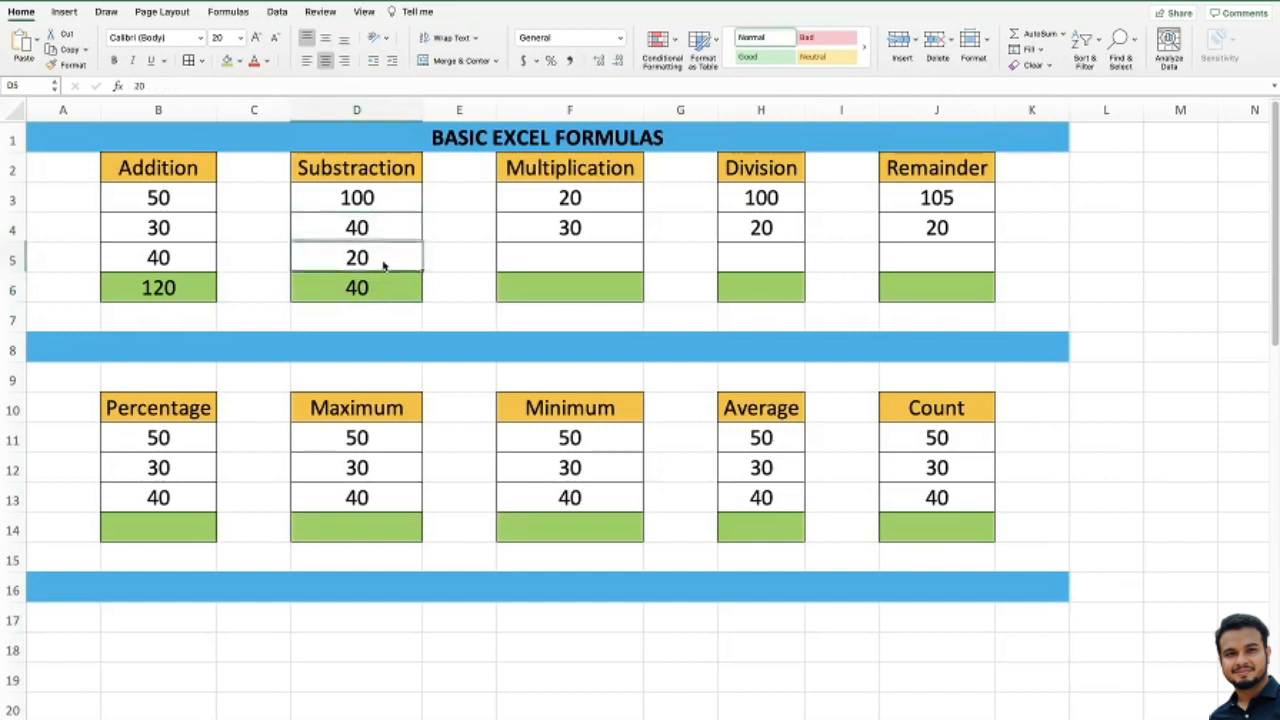
pyautogui.press('Up')
pyautogui.press('Down')
pyautogui.press('Up')
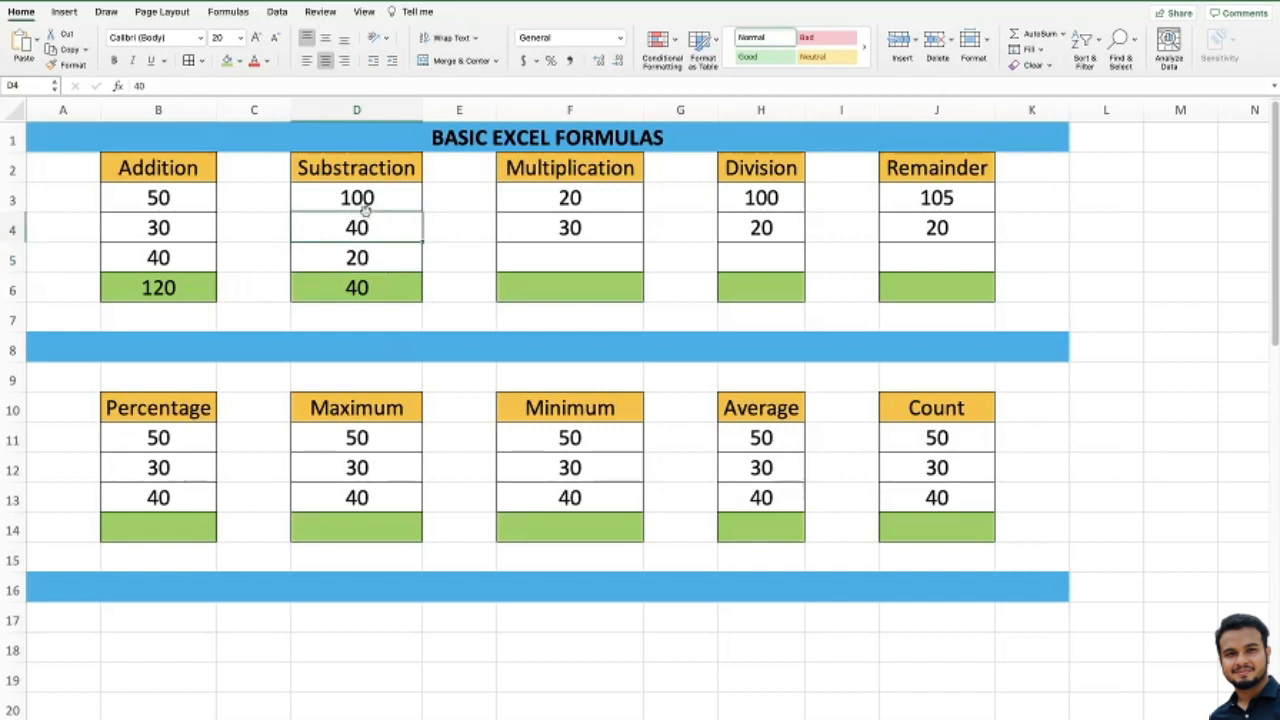
pyautogui.write('-40')
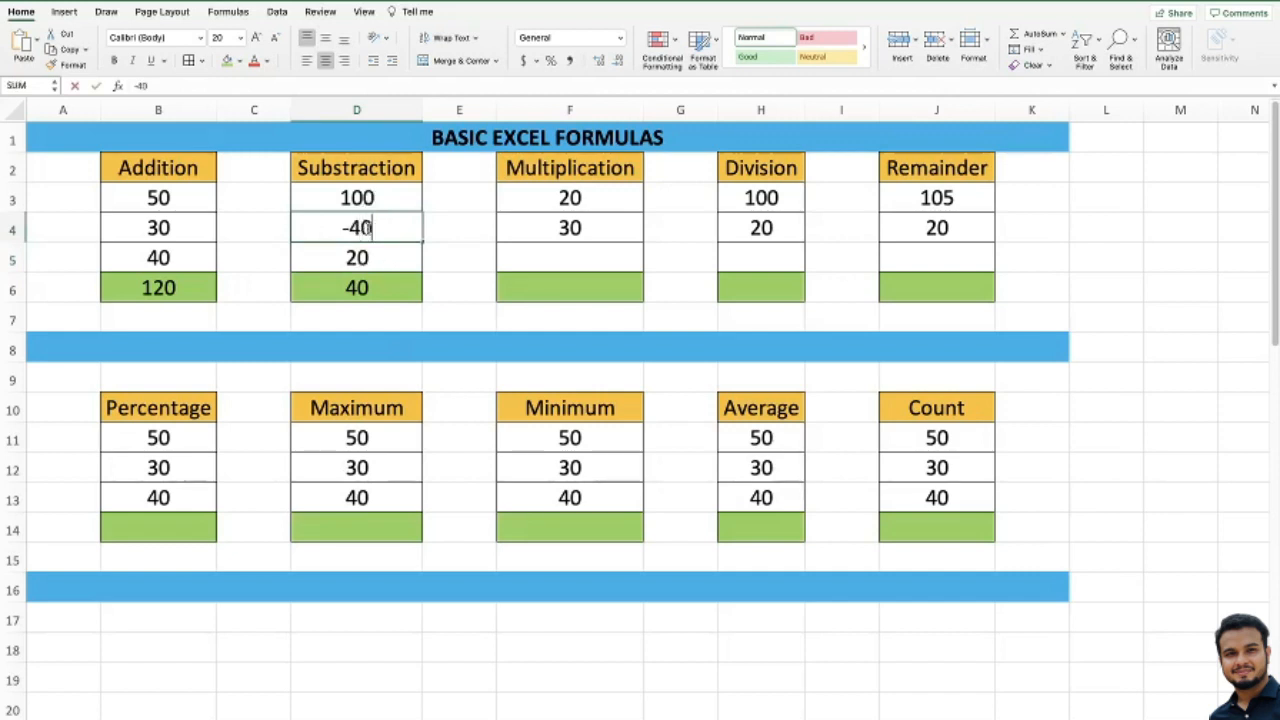
pyautogui.press('Return')
pyautogui.write('-')
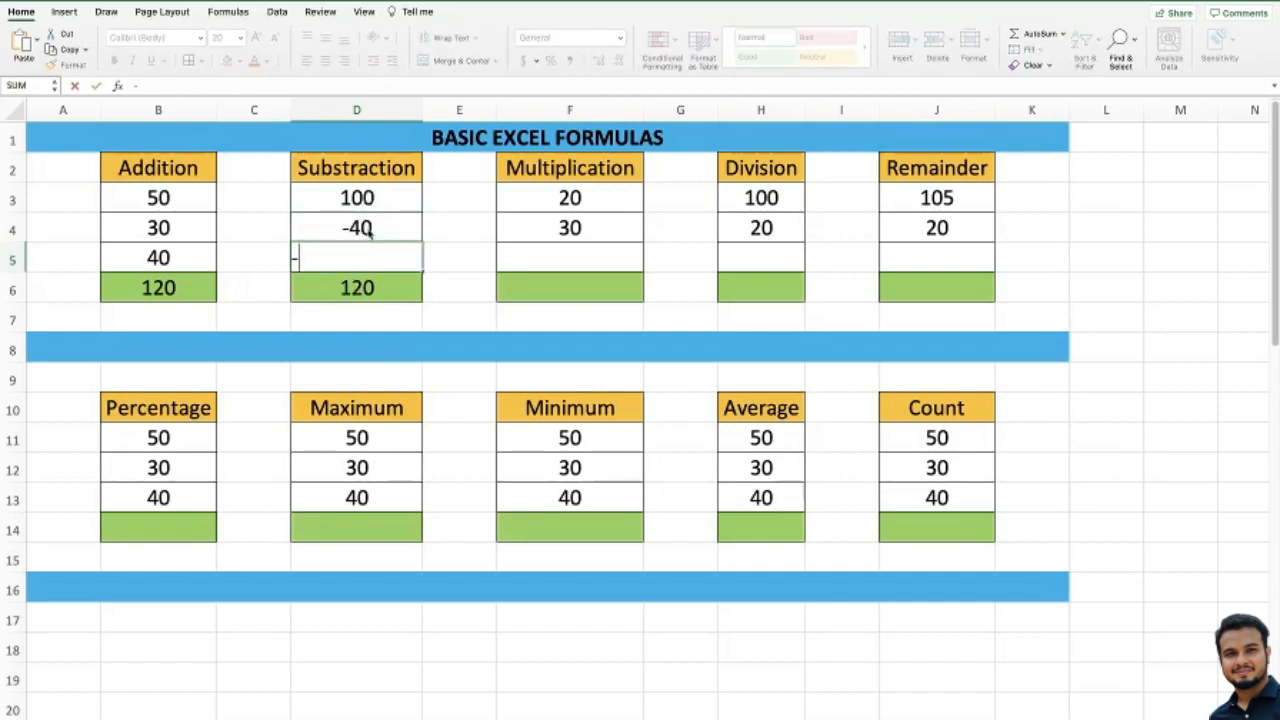
pyautogui.write('20')
pyautogui.press('Return')
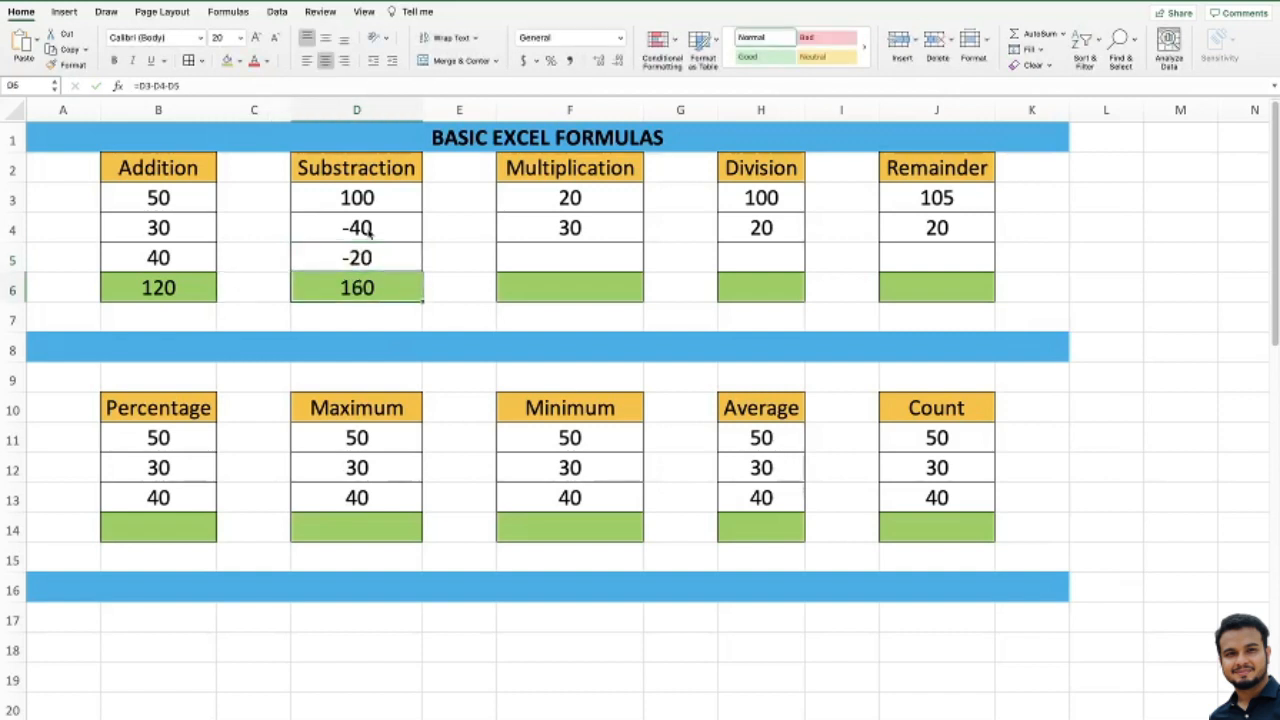
pyautogui.write('=SUM')
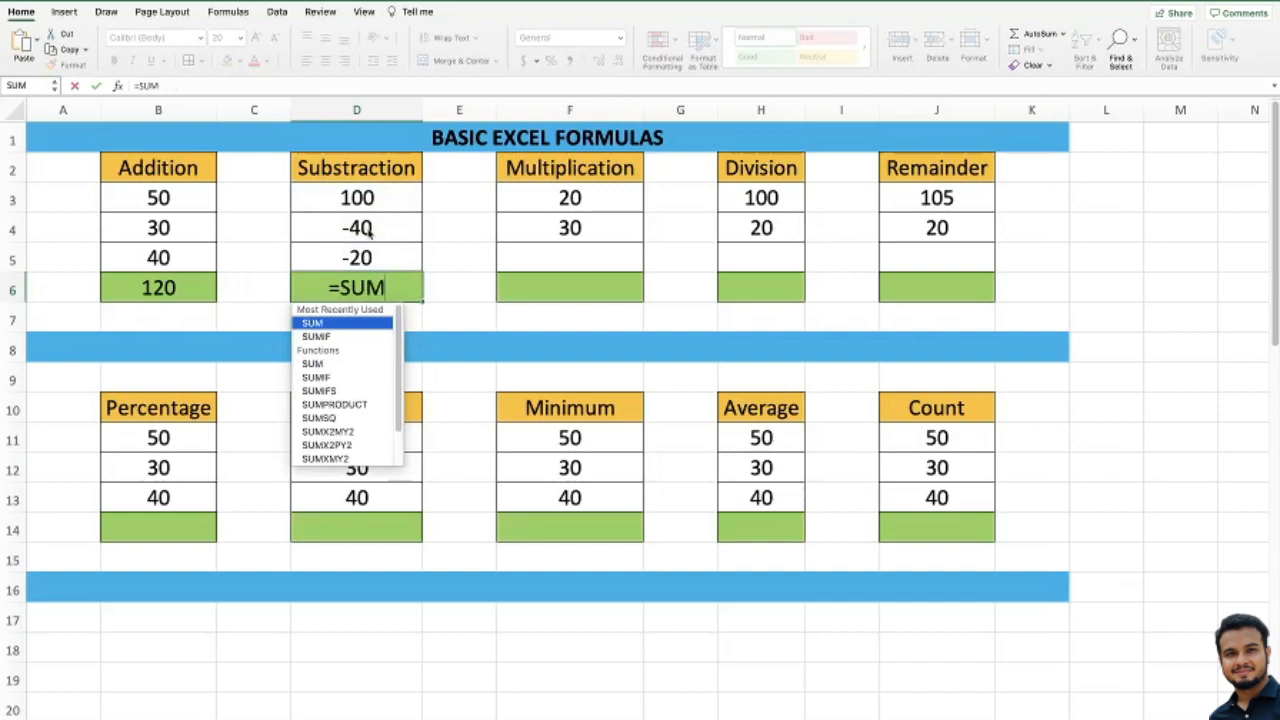
pyautogui.moveTo(368, 199); pyautogui.dragTo(375, 247)
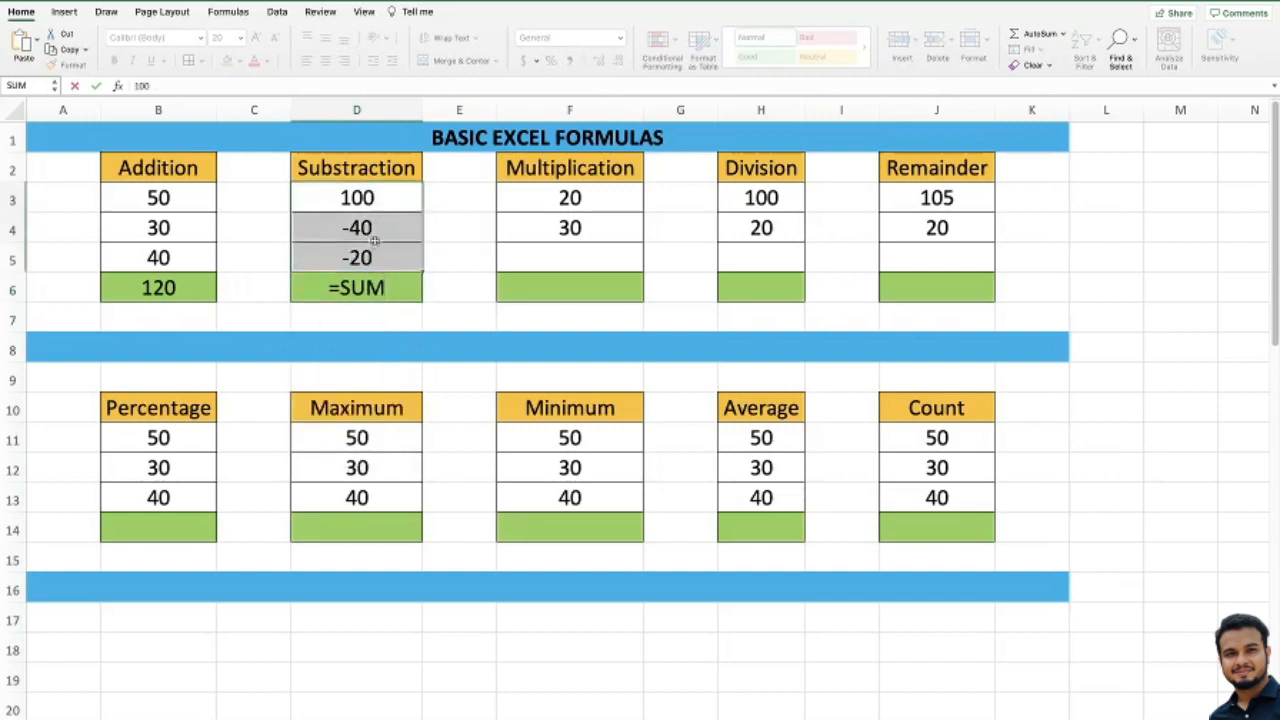
pyautogui.click(374, 240)
# Replace the Substraction formula in D6 with =SUM(D3:D5).
pyautogui.click(380, 288)
pyautogui.write('=')
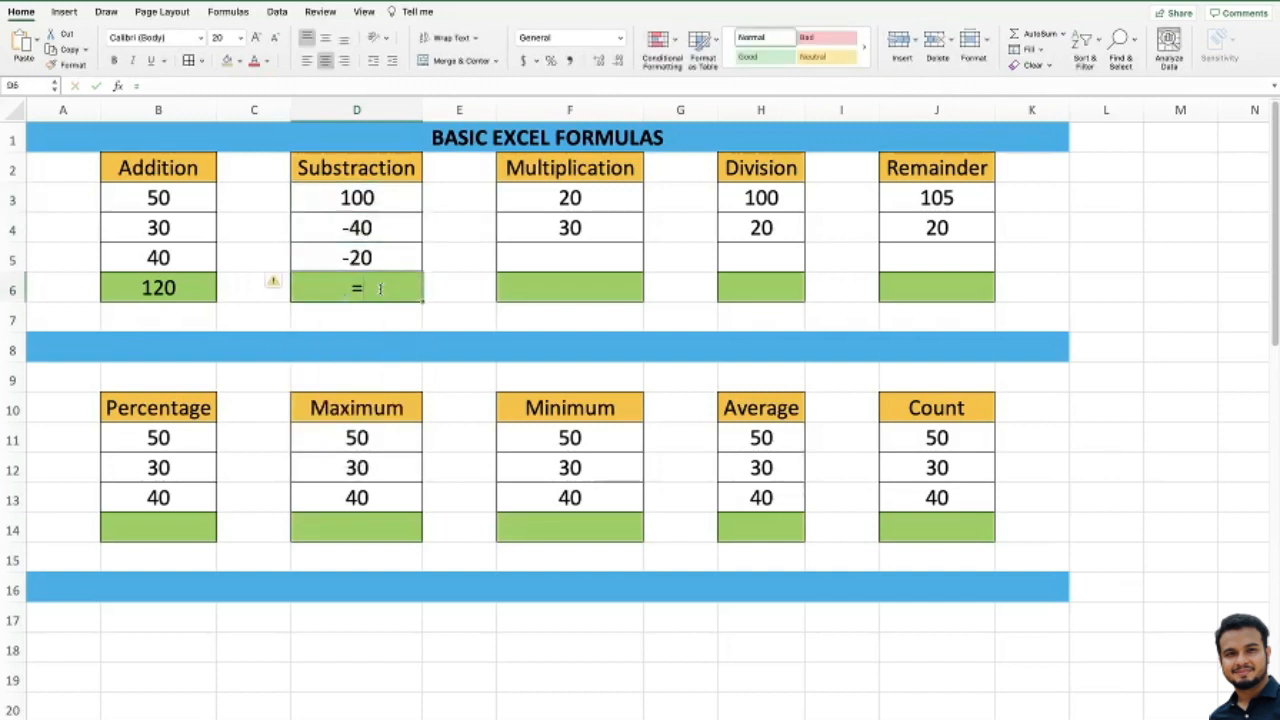
pyautogui.write('SUM')
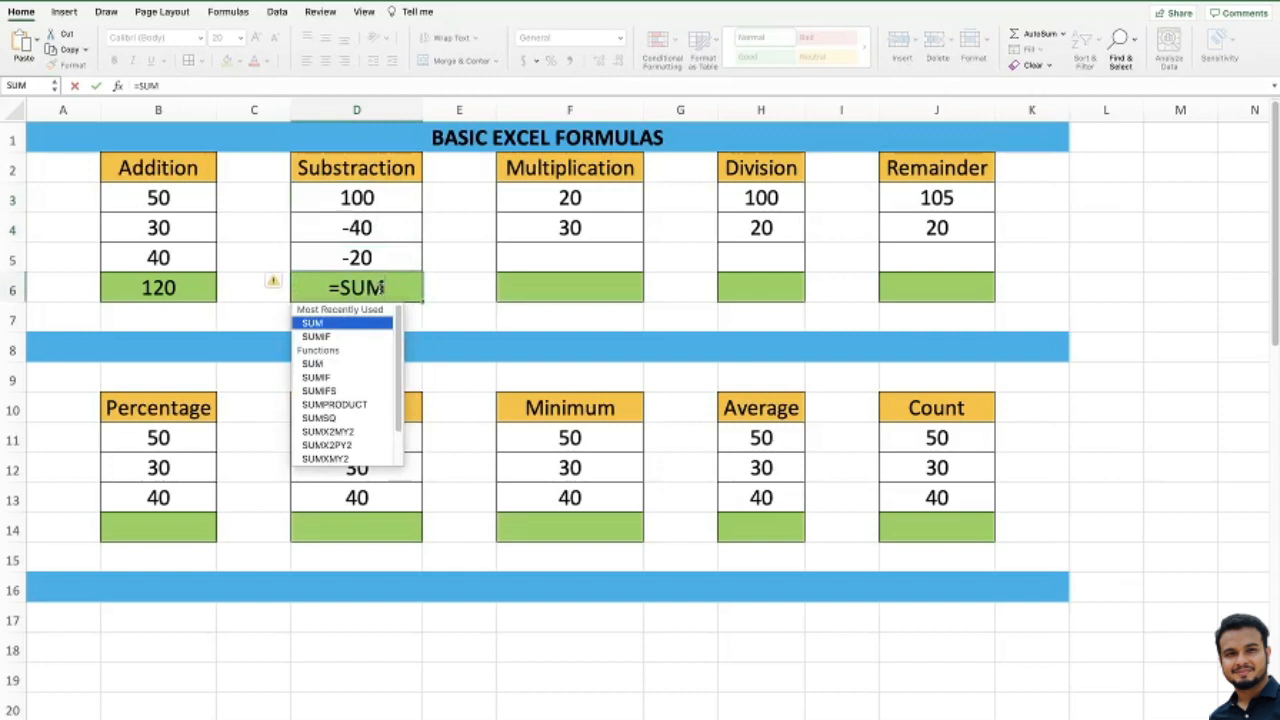
pyautogui.write('(')
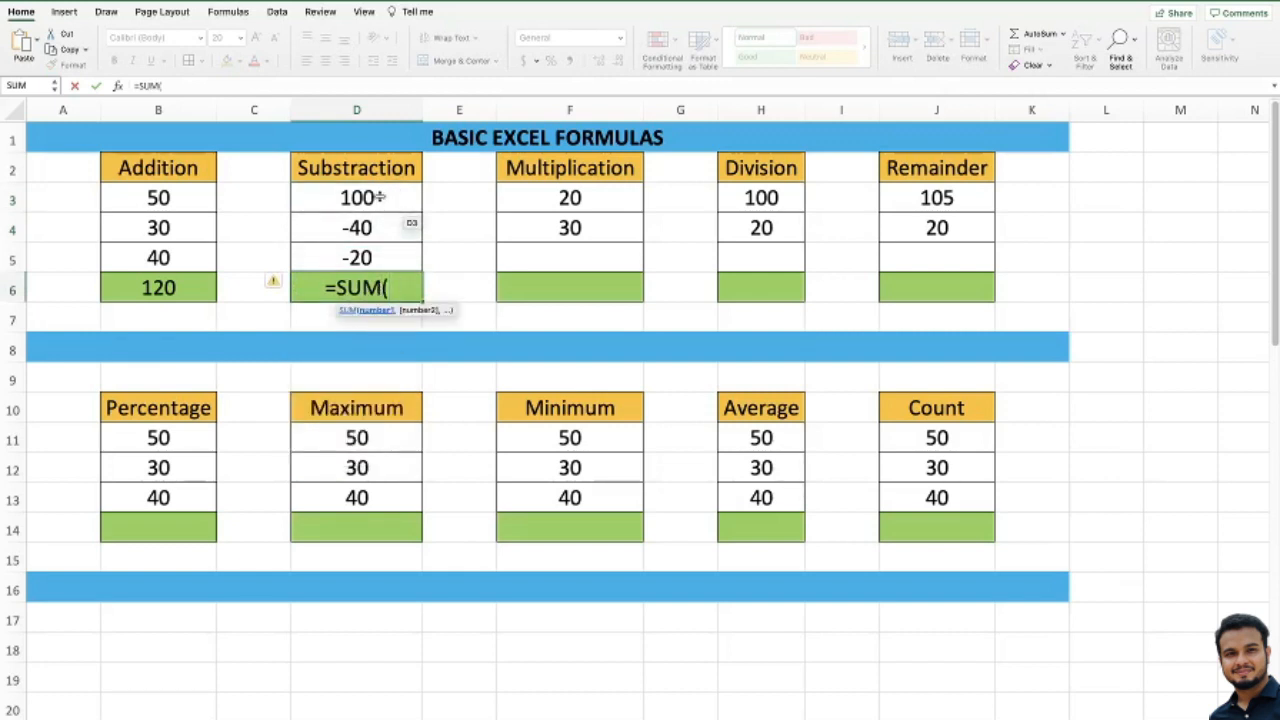
pyautogui.moveTo(380, 197); pyautogui.dragTo(378, 258)
pyautogui.write(')')
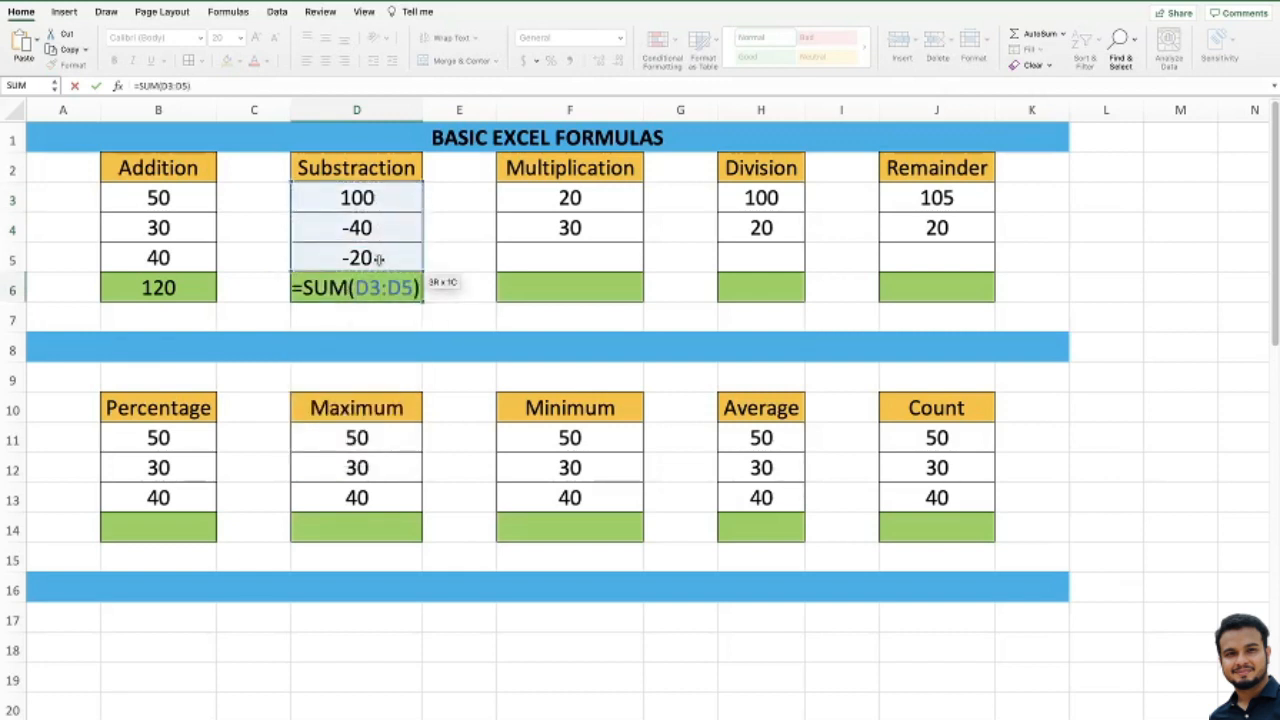
pyautogui.press('Return')
pyautogui.press('Up')
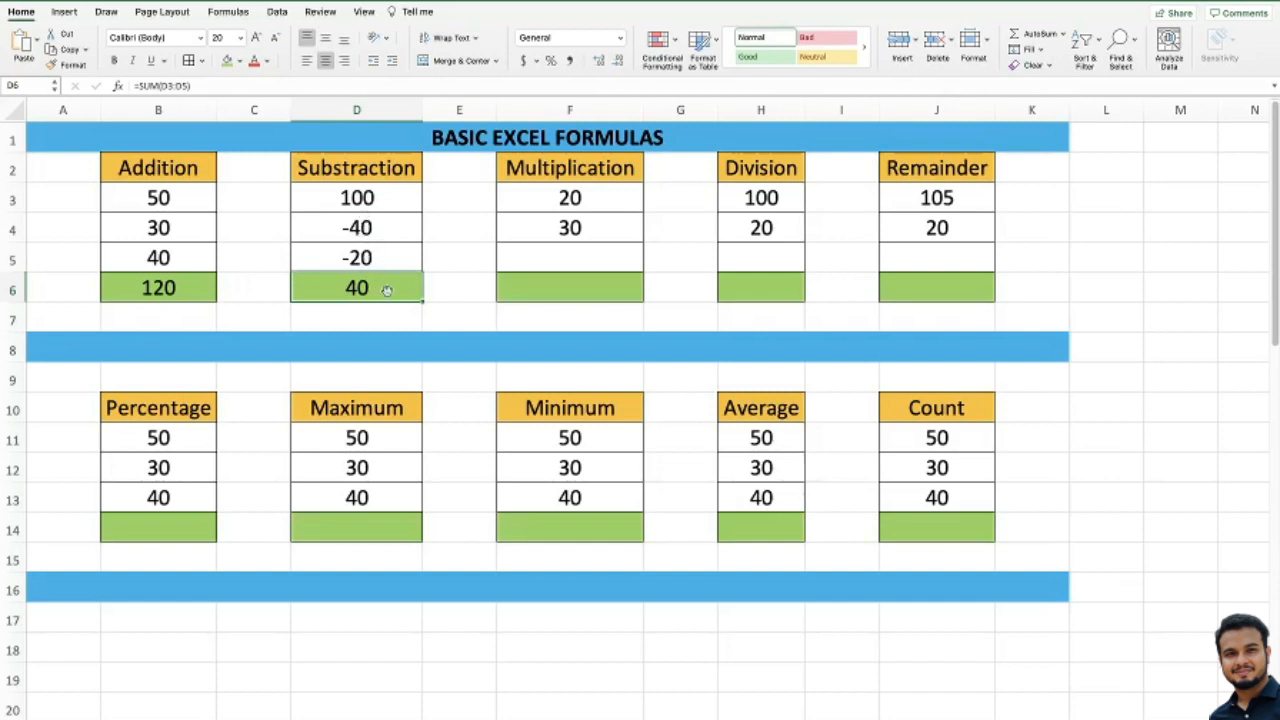
# Set the second Substraction value in D4 to -50.
pyautogui.doubleClick(360, 228)
pyautogui.press('Left')
pyautogui.press('Left')
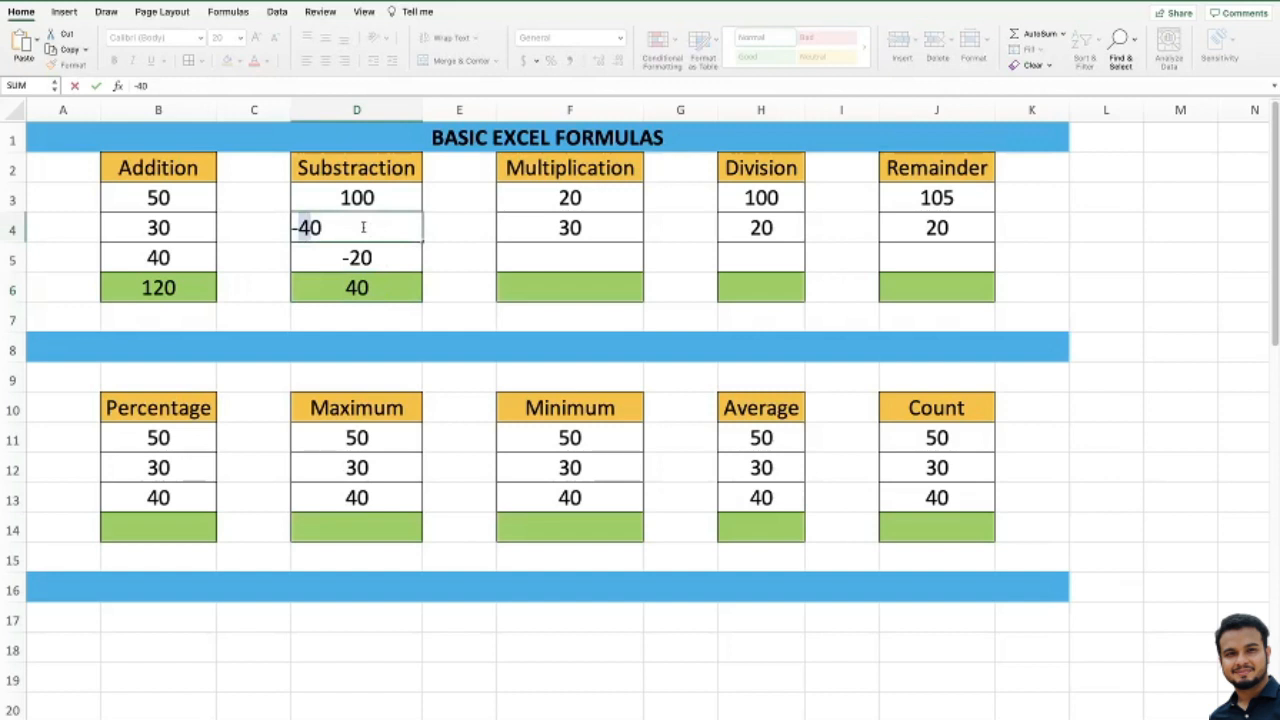
pyautogui.write('5')
pyautogui.press('Return')
pyautogui.press('Down')
pyautogui.press('Left')
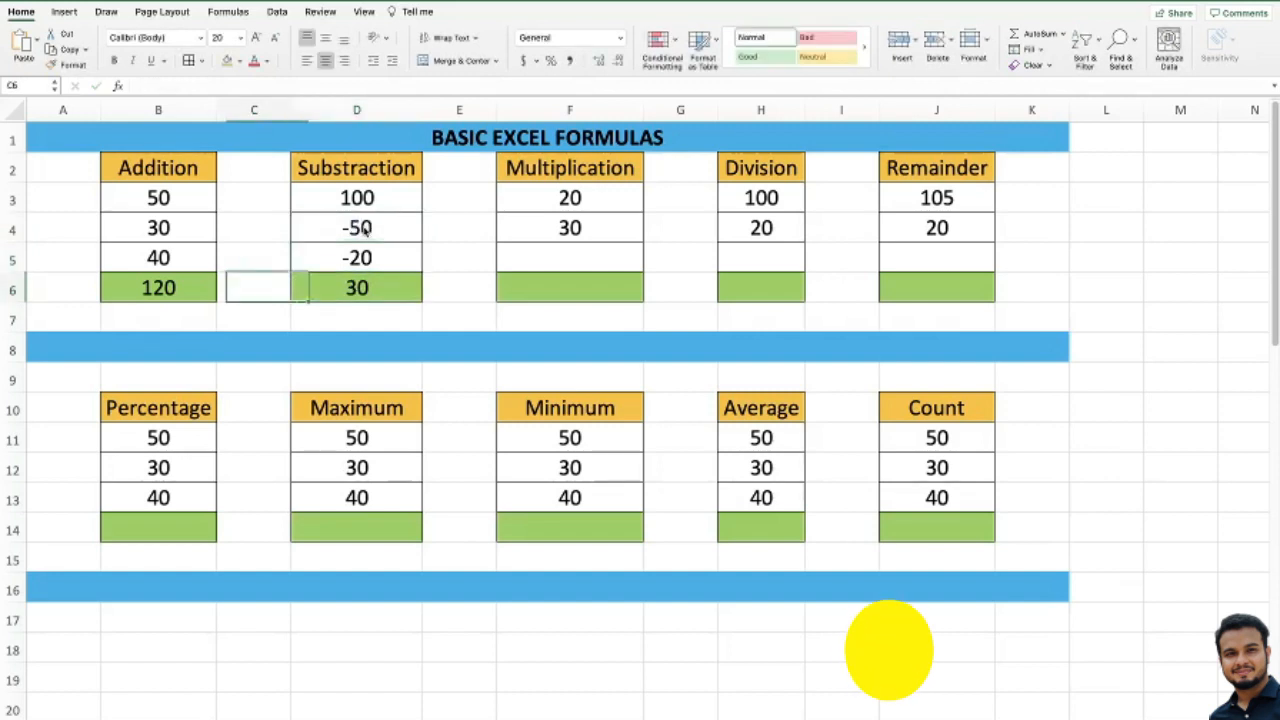
# Review the Substraction values in D3 to D5 and the SUM formula in D6.
pyautogui.press('Right')
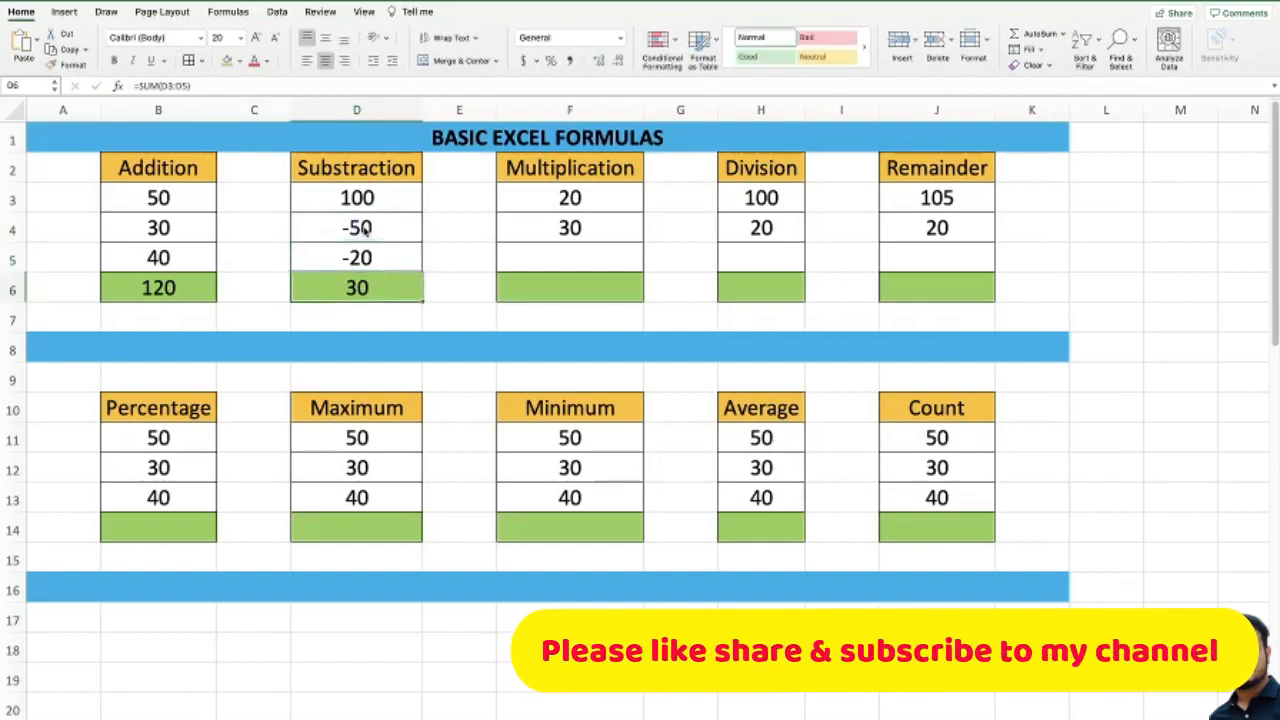
pyautogui.press('Up')
pyautogui.press('Up')
pyautogui.press('Up')
pyautogui.press('Up')
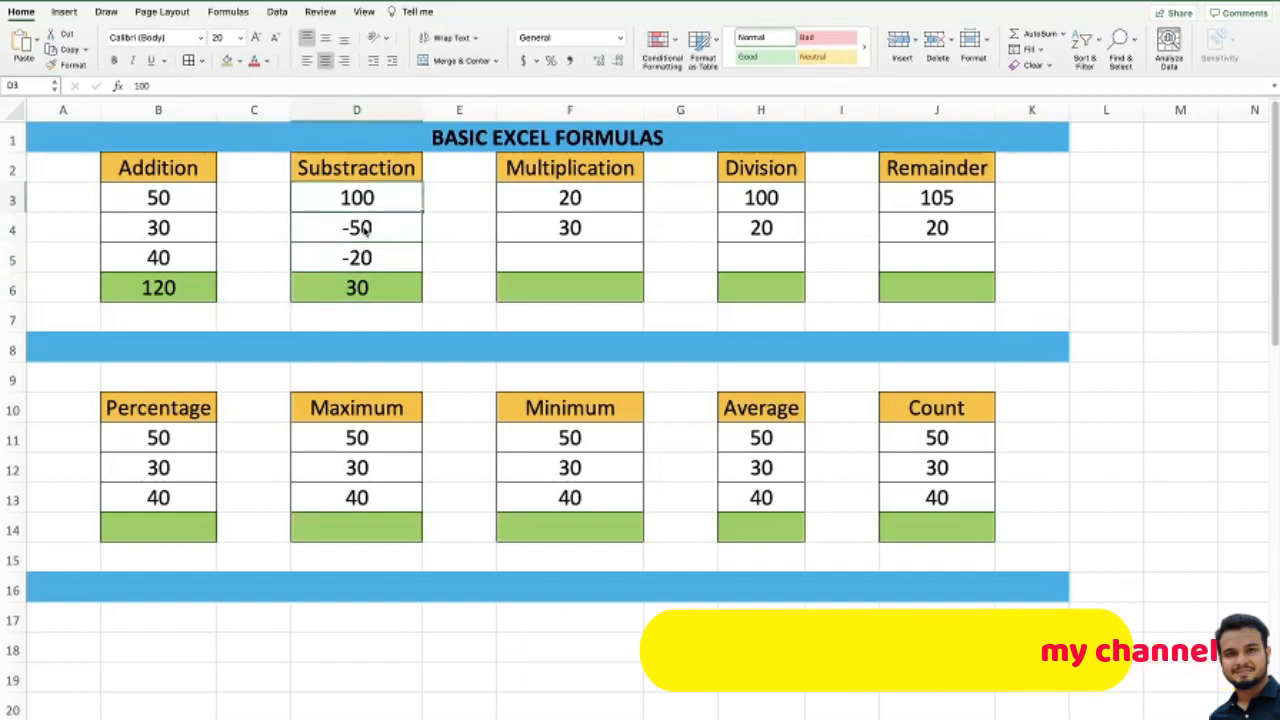
pyautogui.press('Down')
pyautogui.press('Down')
pyautogui.press('Down')
pyautogui.press('Down')
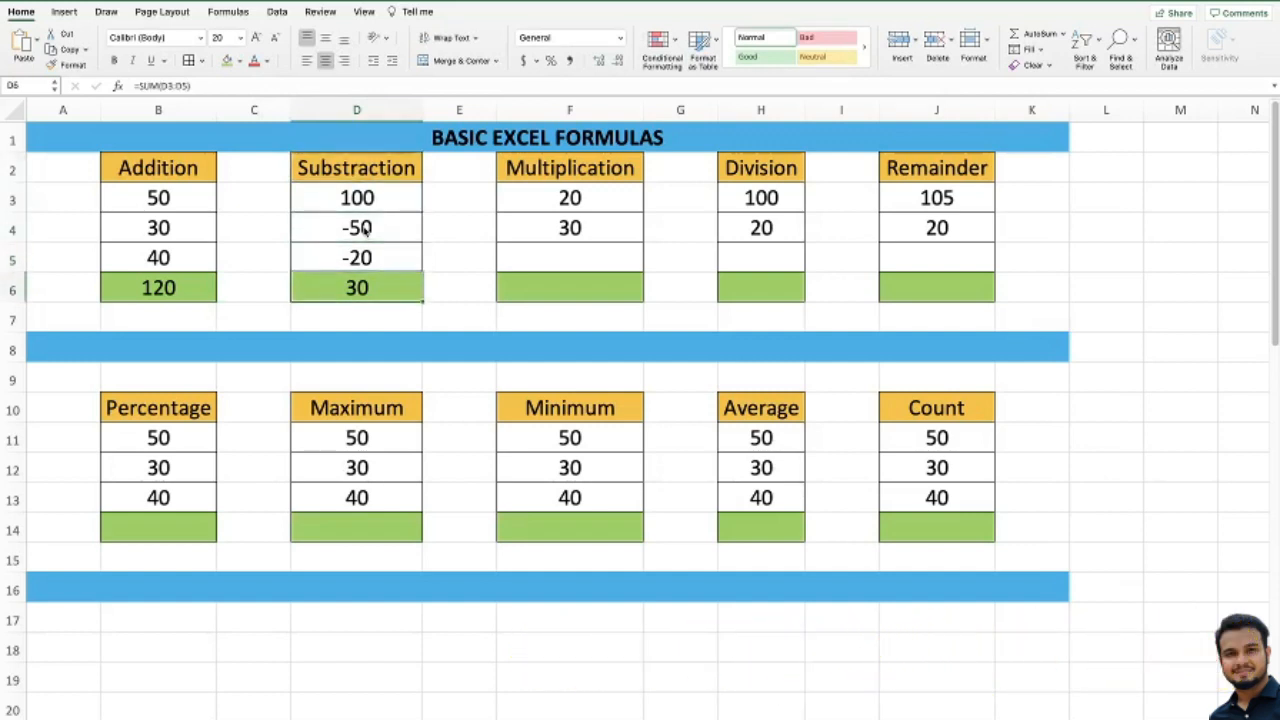
# Multiply the two Multiplication values by entering =F3*F4 in F6.
pyautogui.press('Up')
pyautogui.press('Up')
pyautogui.press('Up')
pyautogui.press('Right')
pyautogui.press('Right')
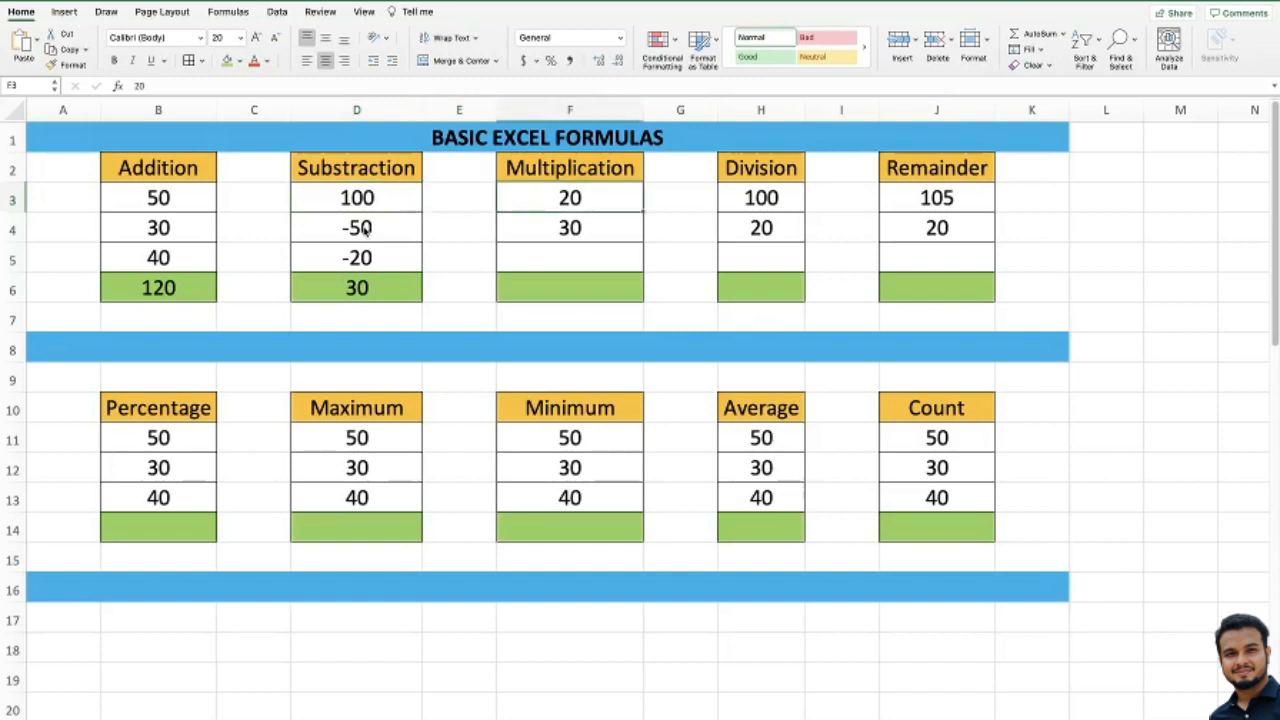
pyautogui.press('Up')
pyautogui.press('Down')
pyautogui.press('Down')
pyautogui.press('Down')
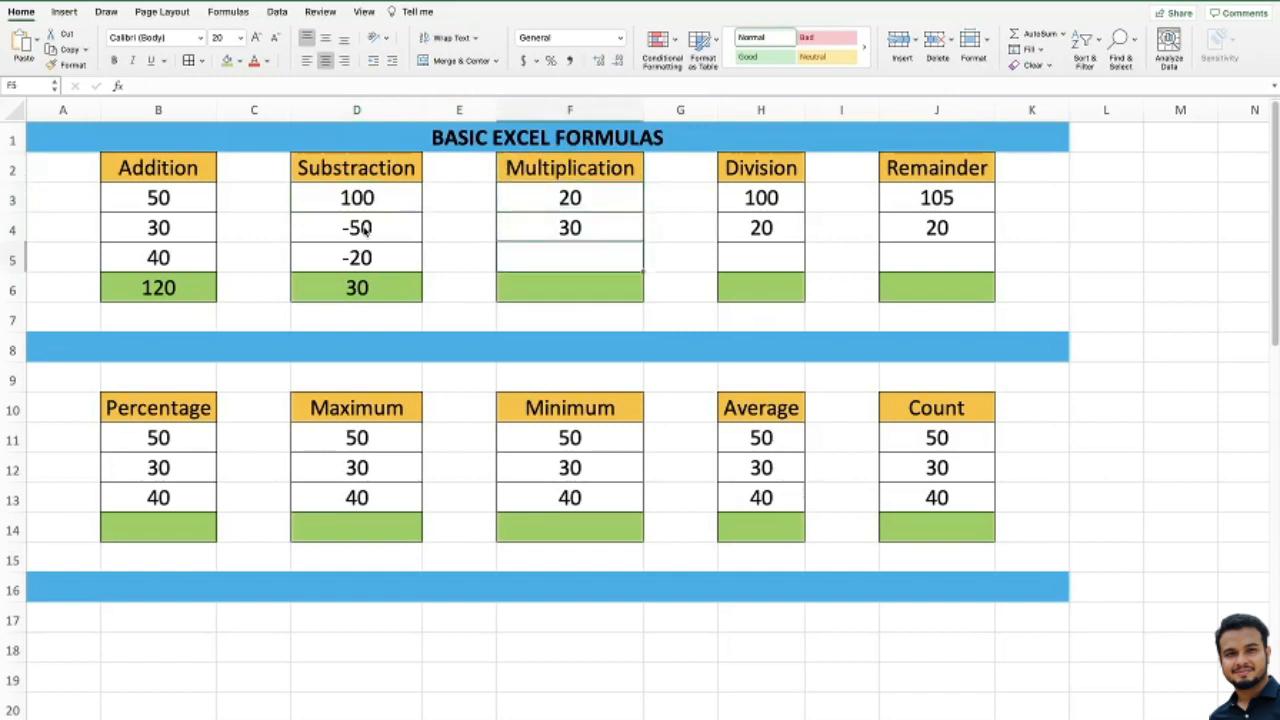
pyautogui.press('Down')
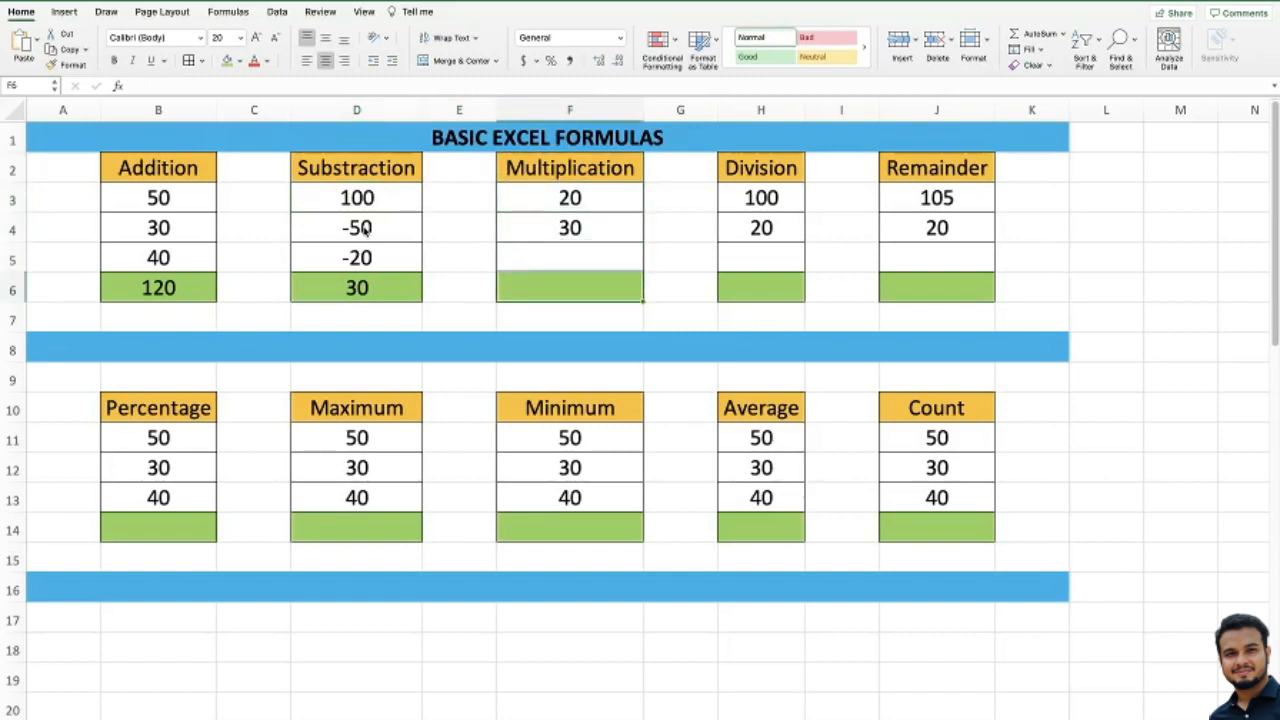
pyautogui.write('=')
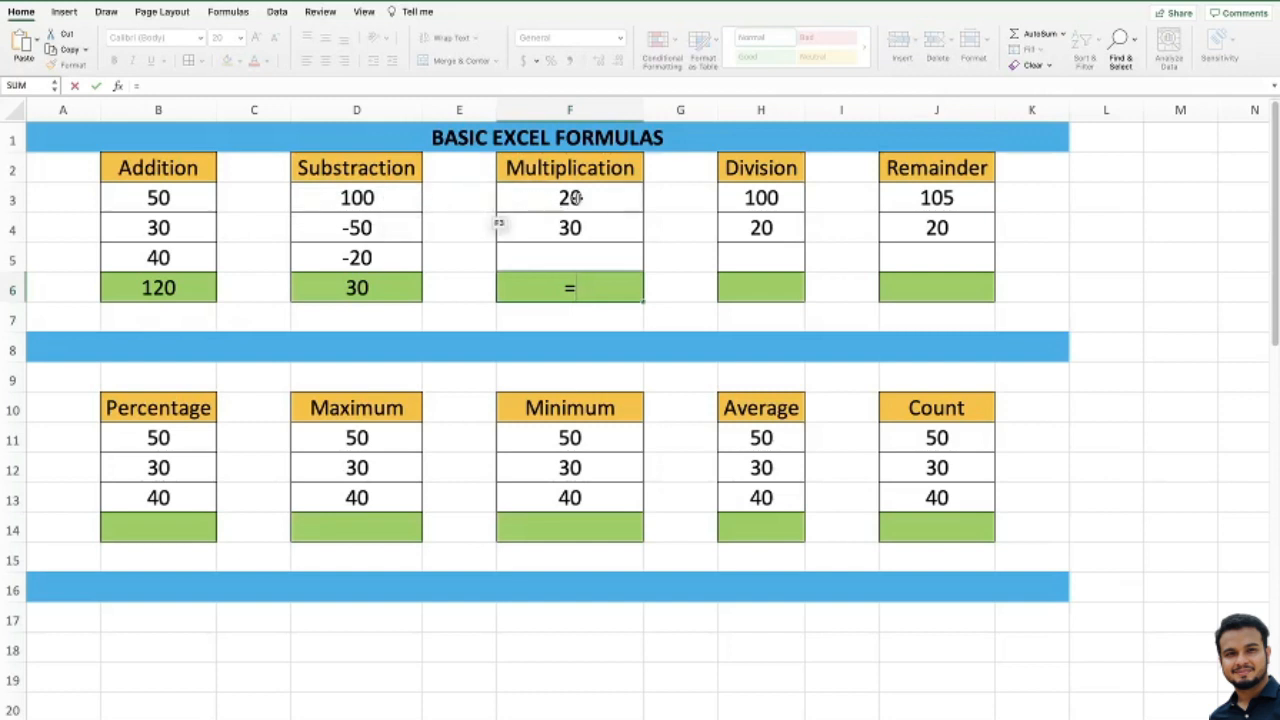
pyautogui.click(575, 198)
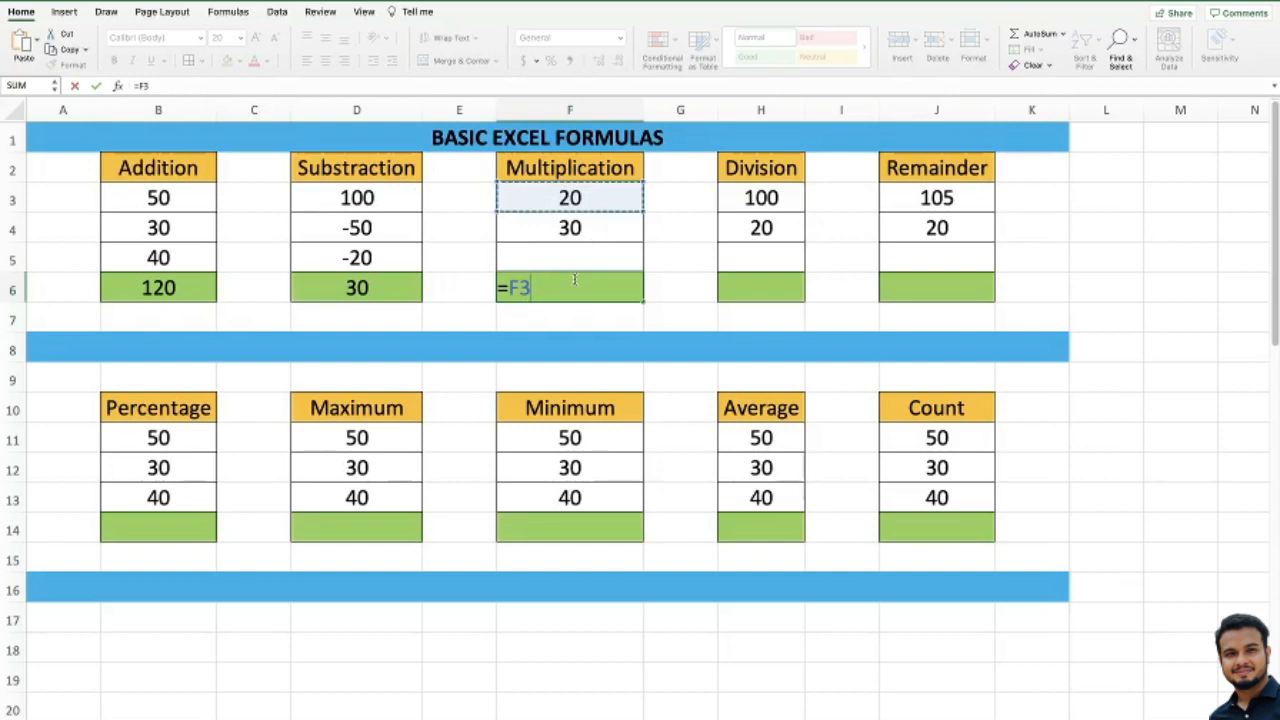
pyautogui.write('*')
pyautogui.click(570, 228)
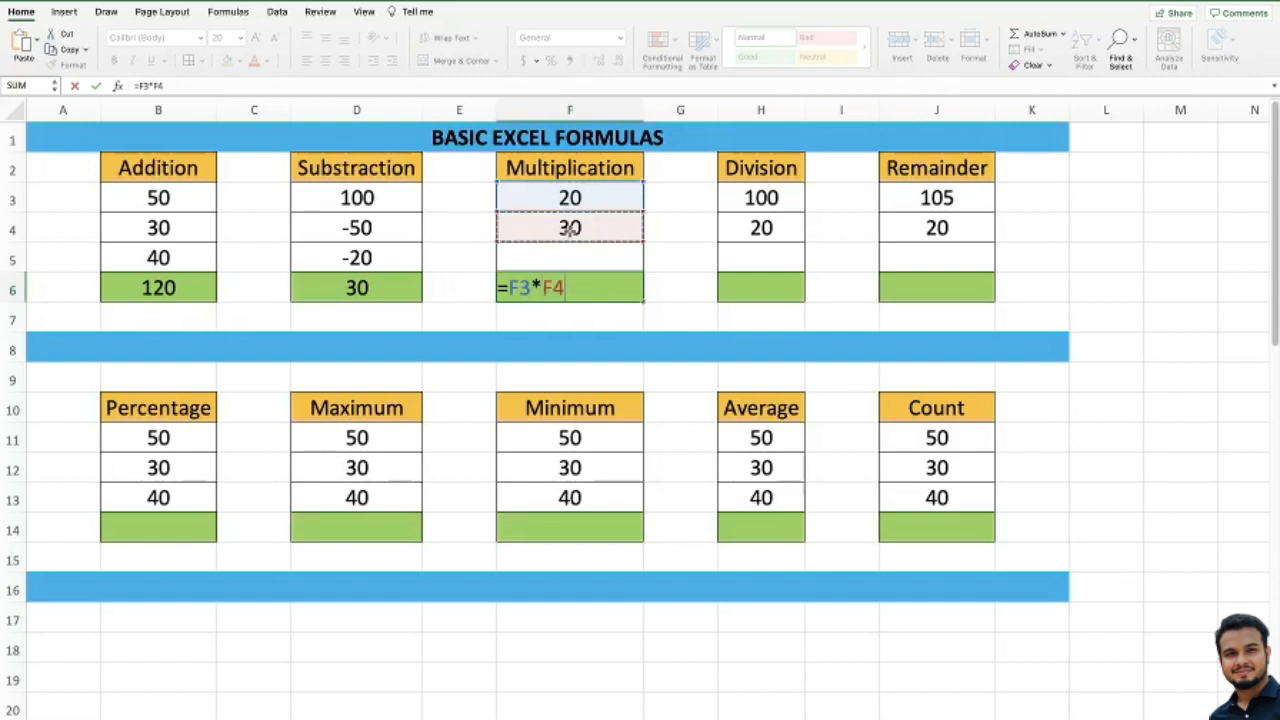
pyautogui.press('Return')
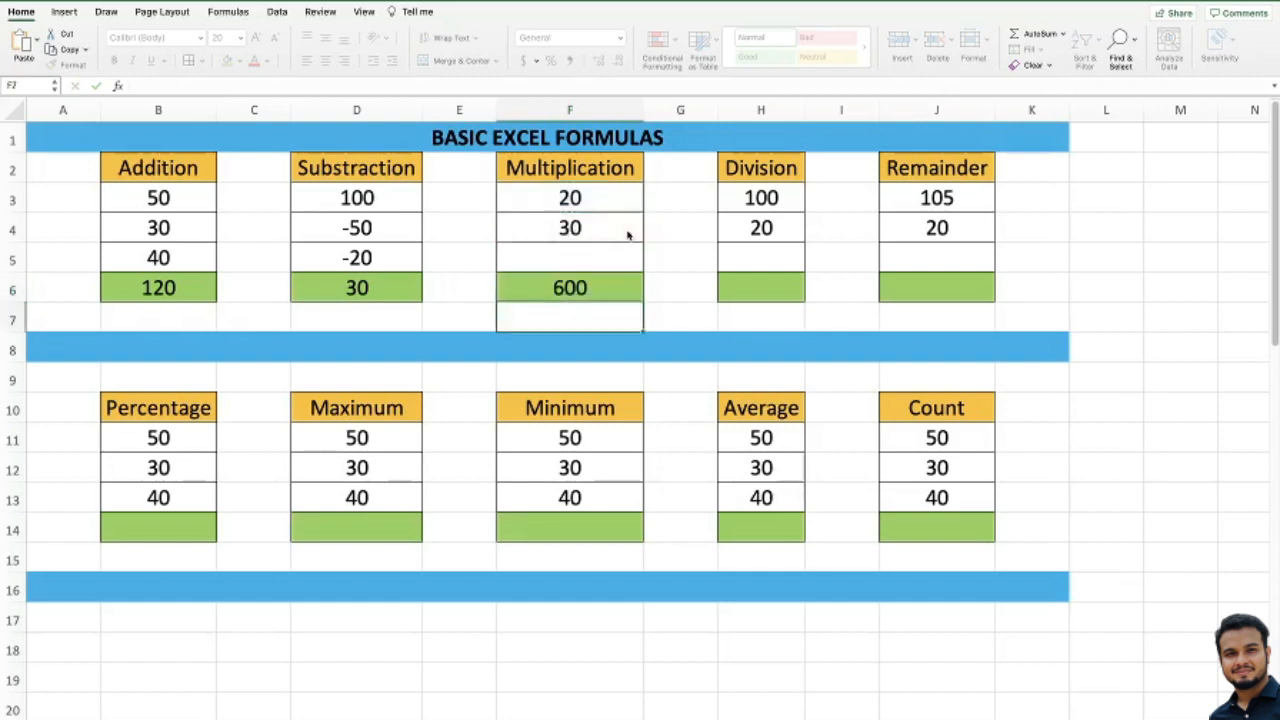
pyautogui.press('Up')
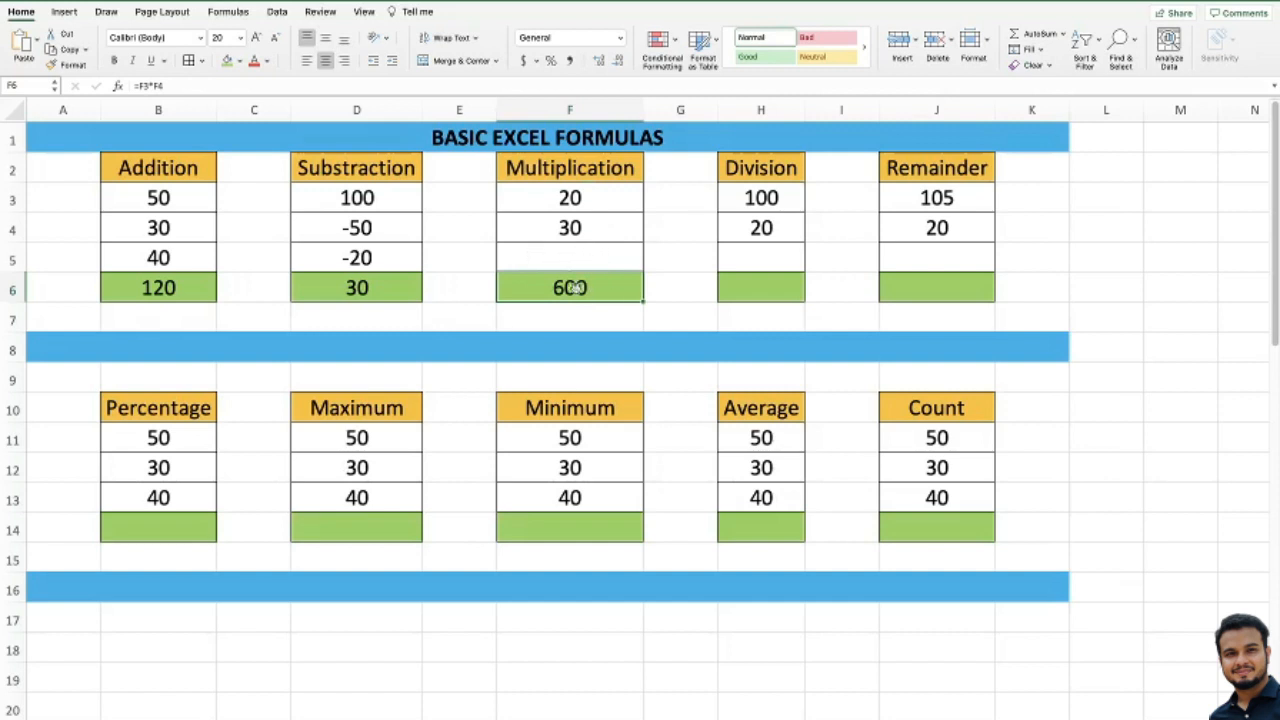
# Add 10 as a third Multiplication value in F5.
pyautogui.click(578, 253)
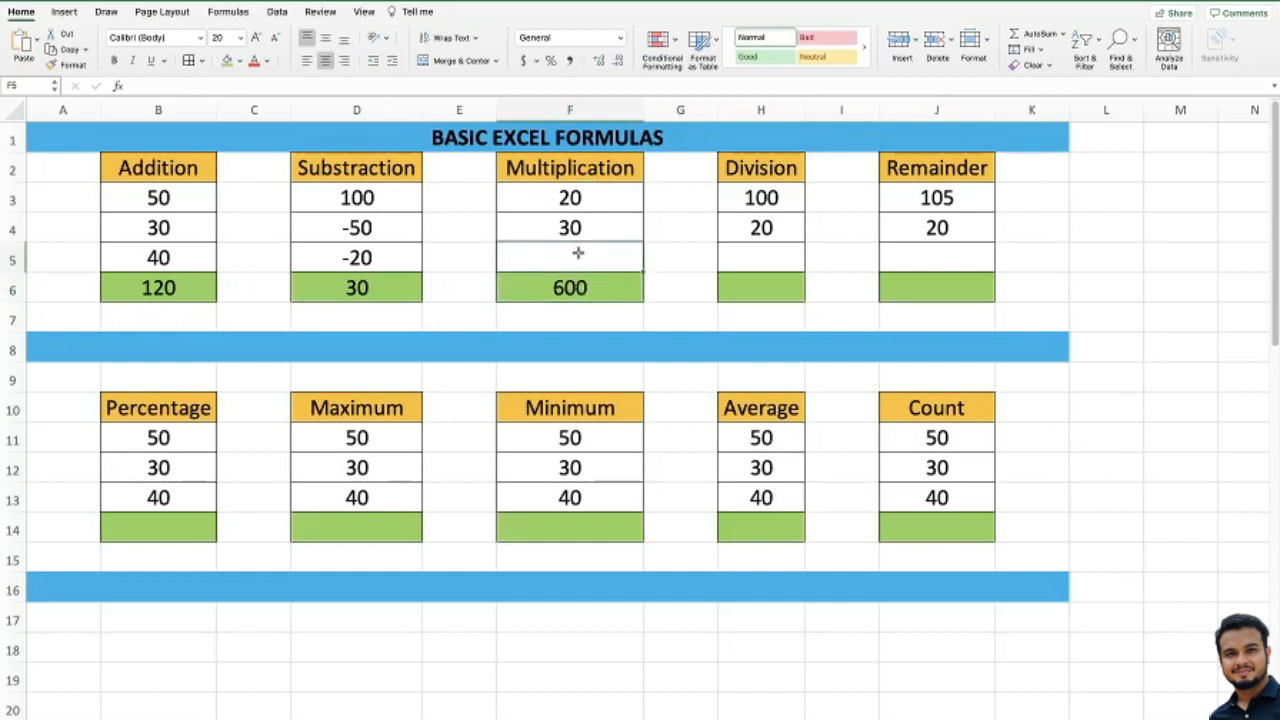
pyautogui.write('10')
pyautogui.press('Tab')
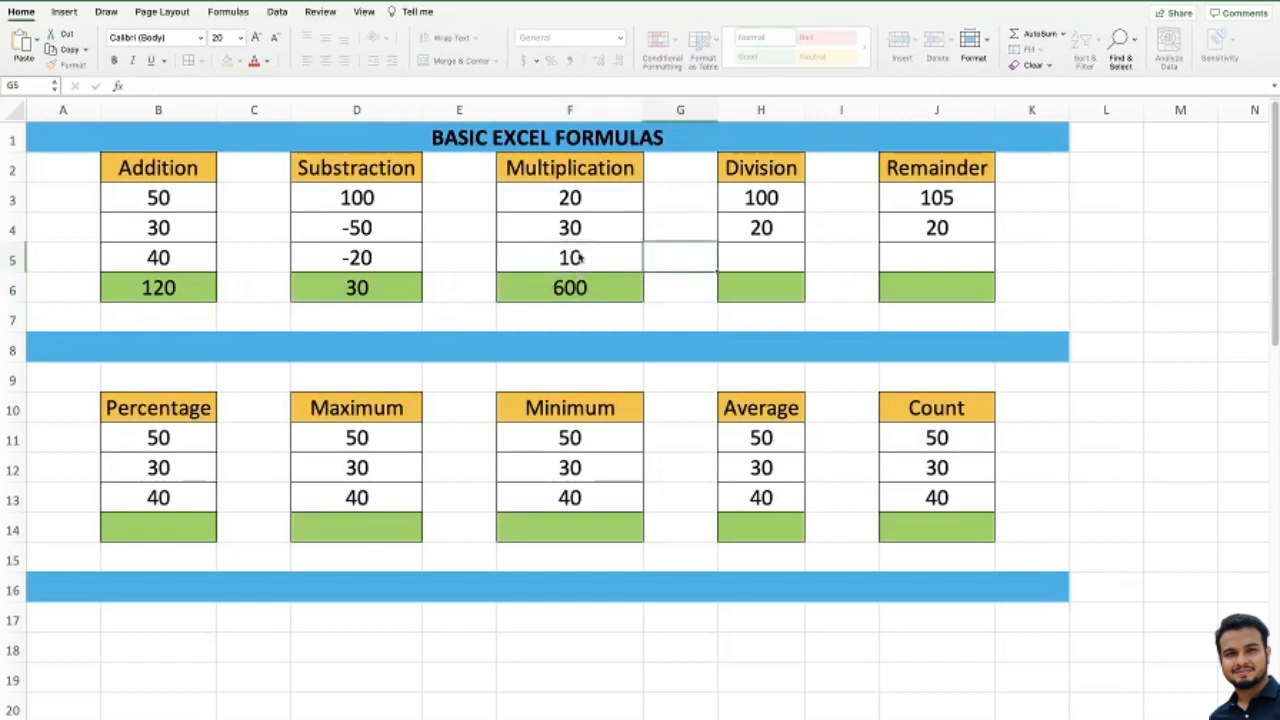
# Replace the Multiplication formula in F6 with =F3*F4*F5.
pyautogui.press('Left')
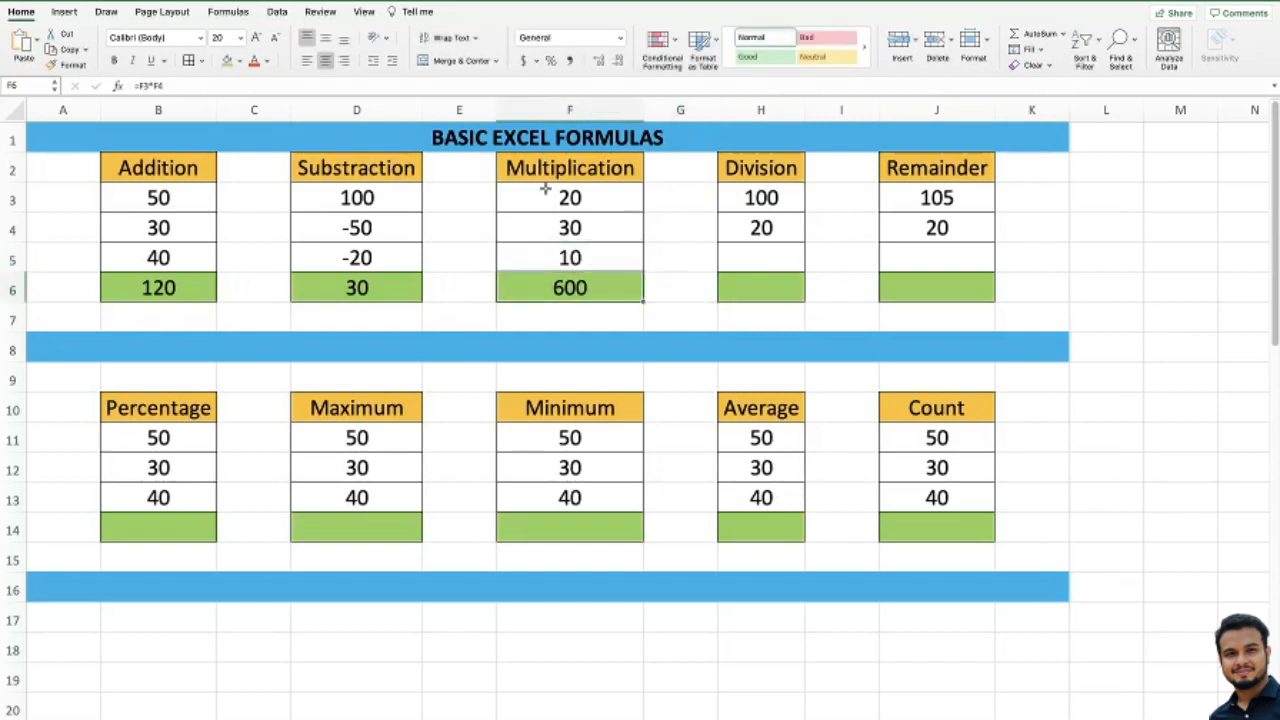
pyautogui.write('=')
pyautogui.click(588, 198)
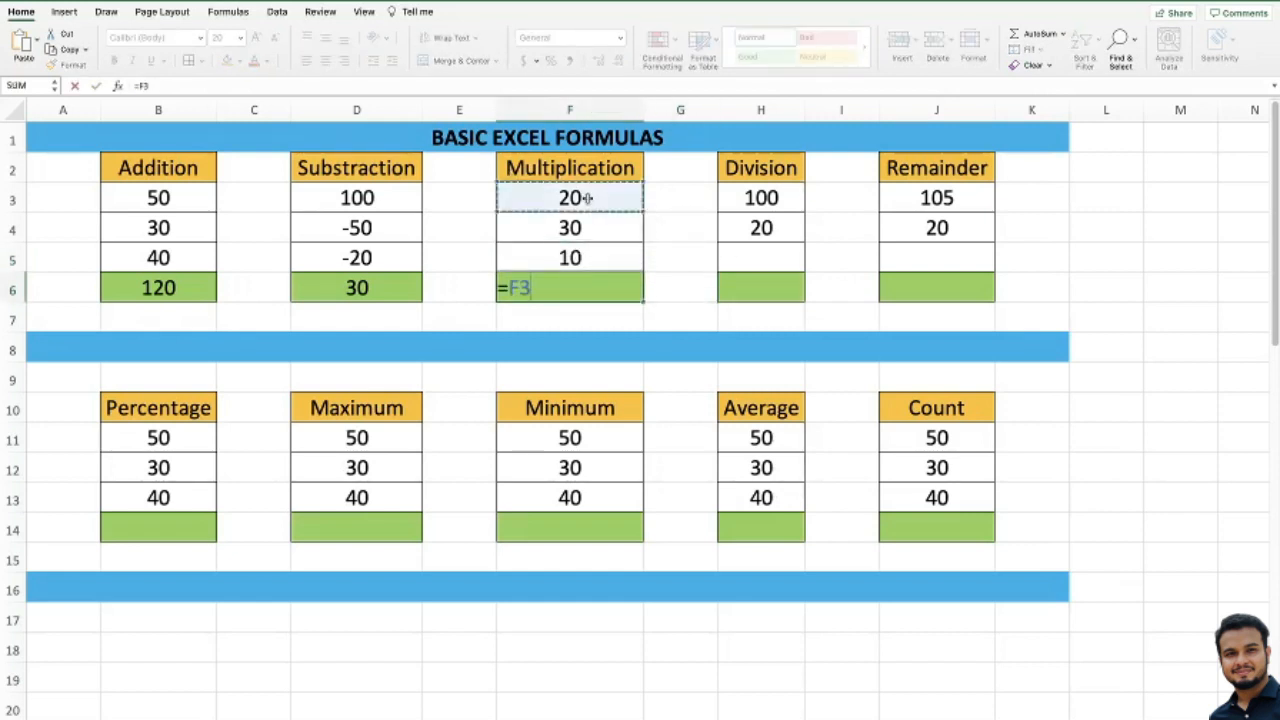
pyautogui.write('*')
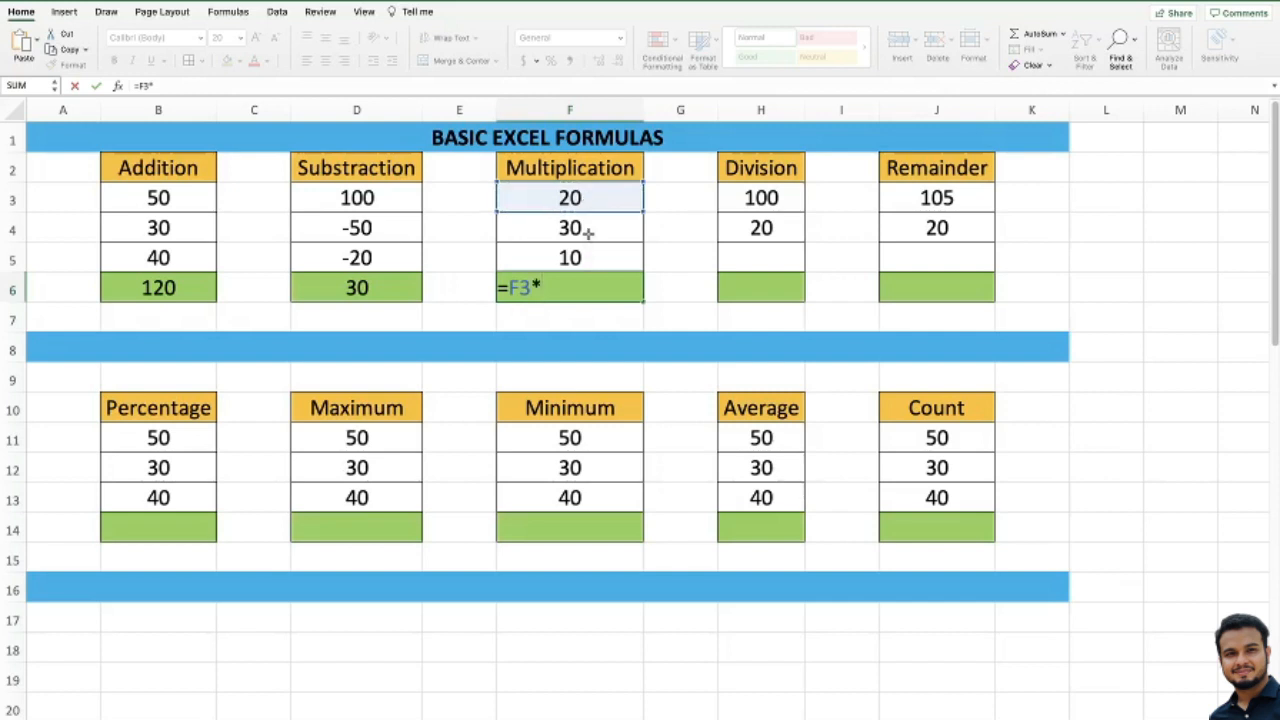
pyautogui.click(588, 230)
pyautogui.write('*')
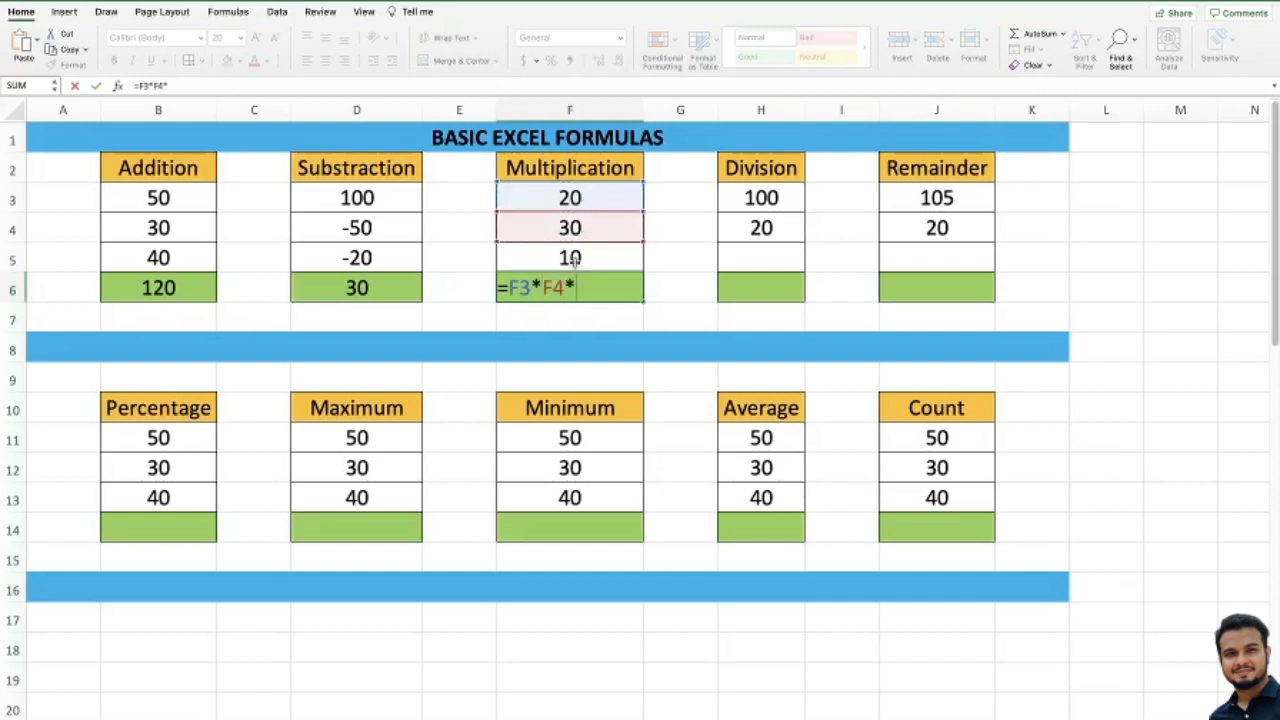
pyautogui.click(575, 258)
pyautogui.press('Return')
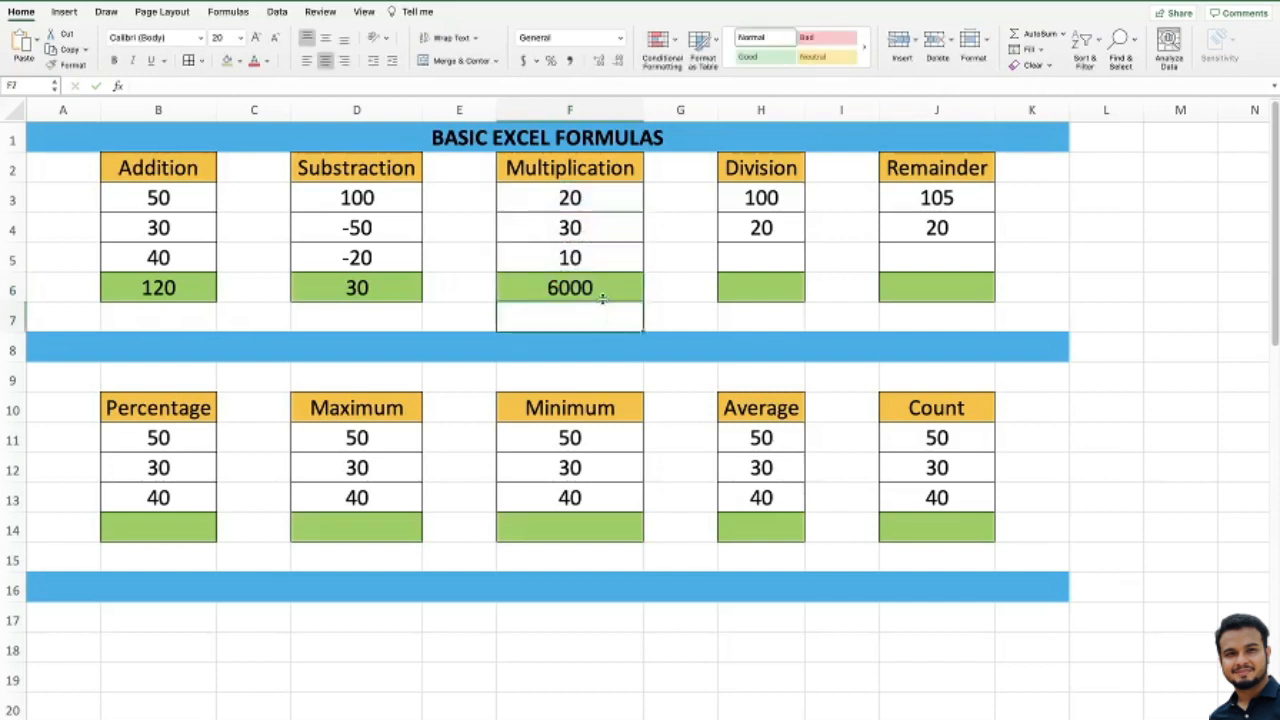
# Replace the Multiplication formula in F6 with the PRODUCT function, entering =PRODUCT(F3,F4,F5).
pyautogui.click(577, 289)
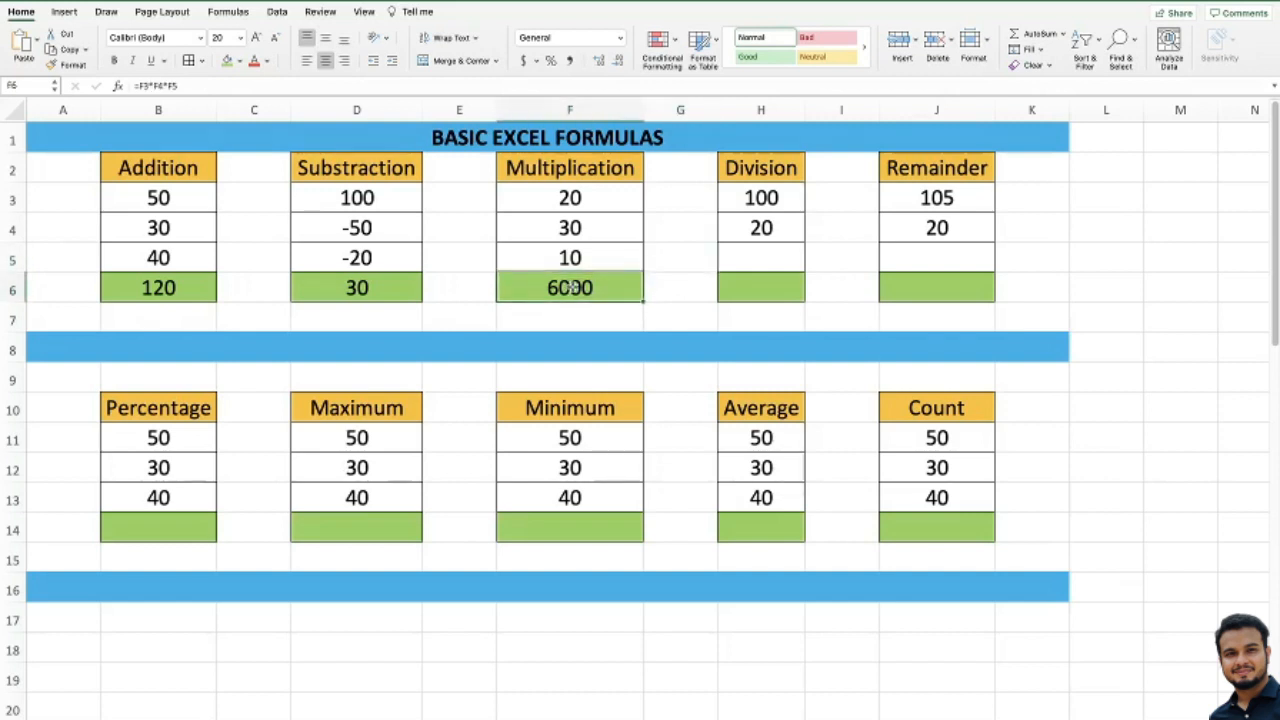
pyautogui.write('=')
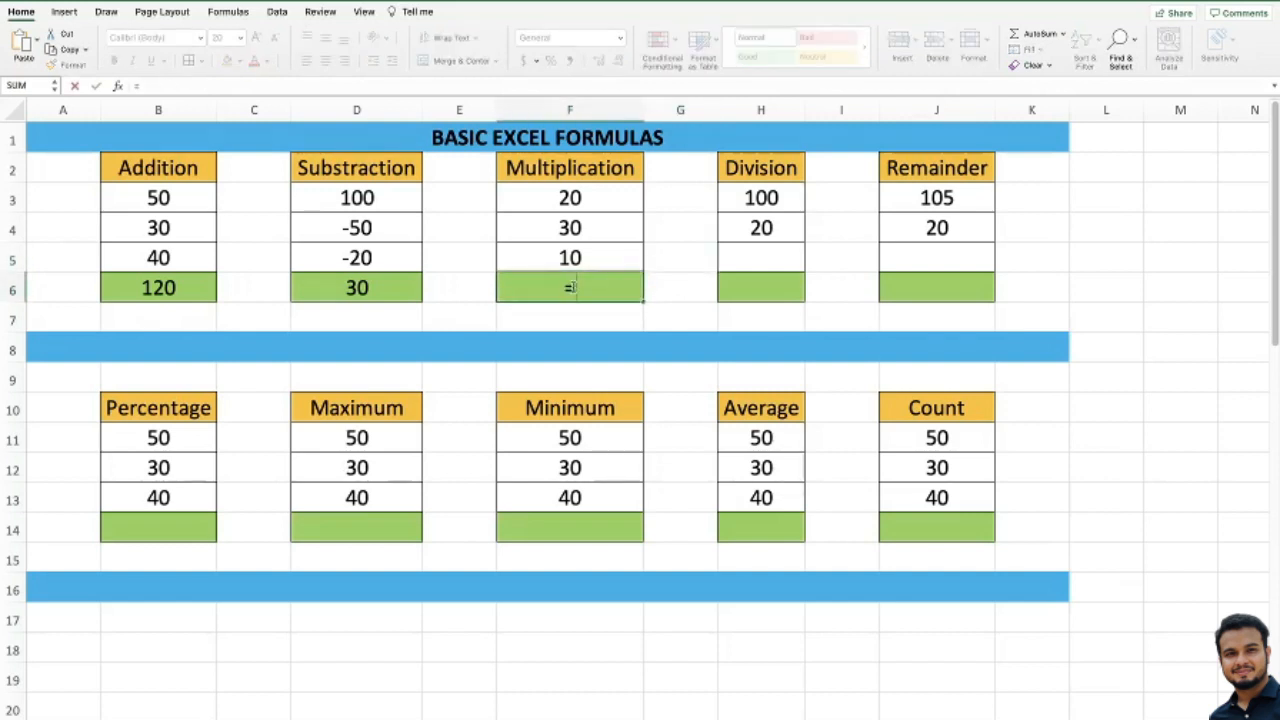
pyautogui.write('PR')
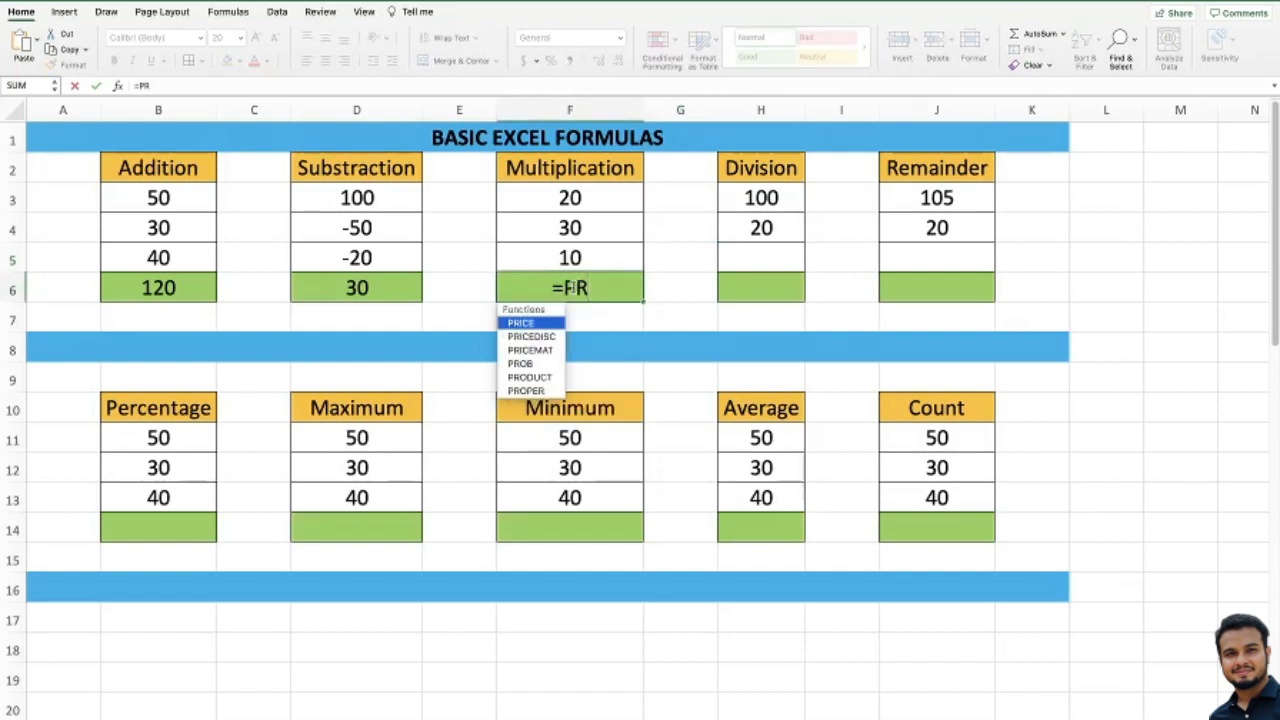
pyautogui.write('OD')
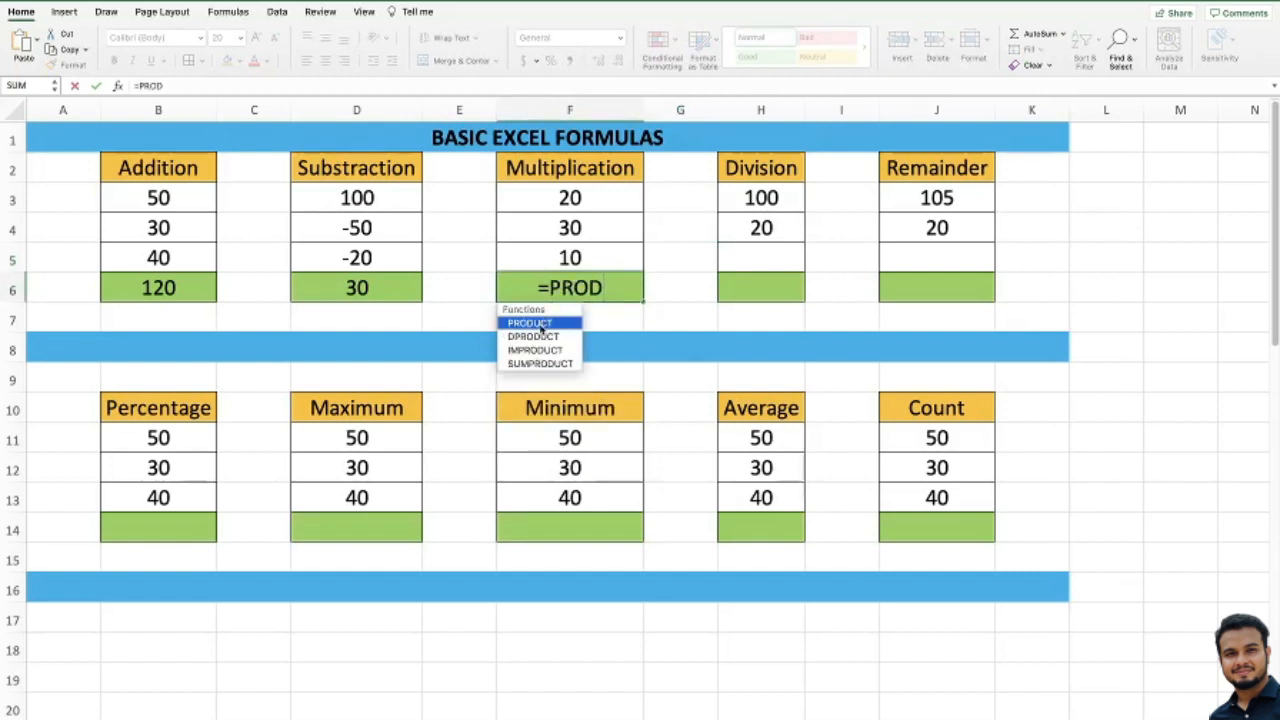
pyautogui.doubleClick(540, 326)
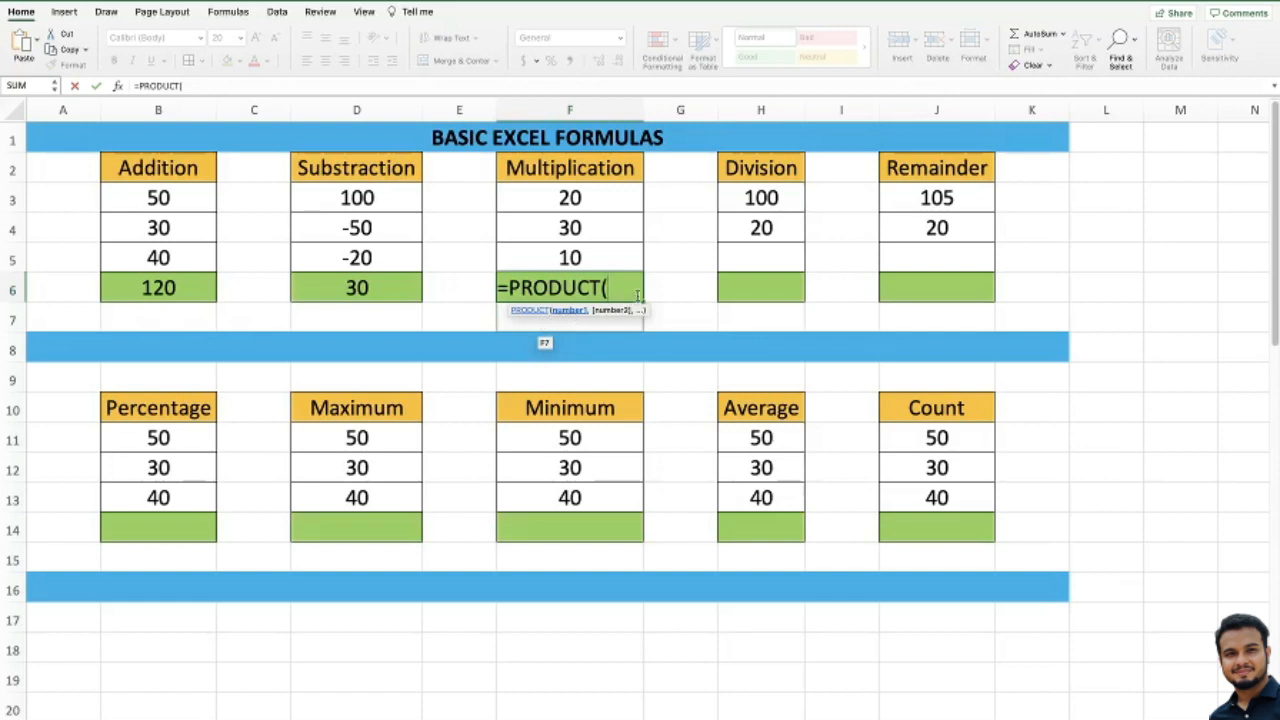
pyautogui.click(584, 196)
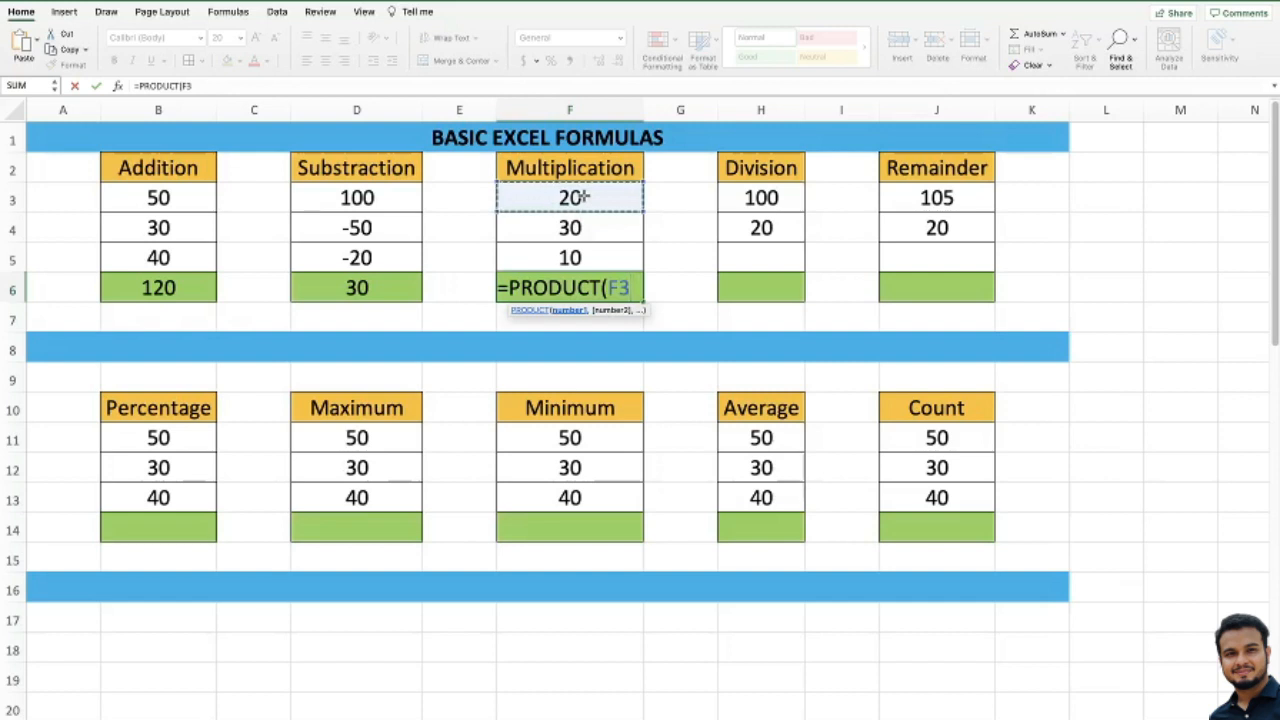
pyautogui.write(',')
pyautogui.click(583, 227)
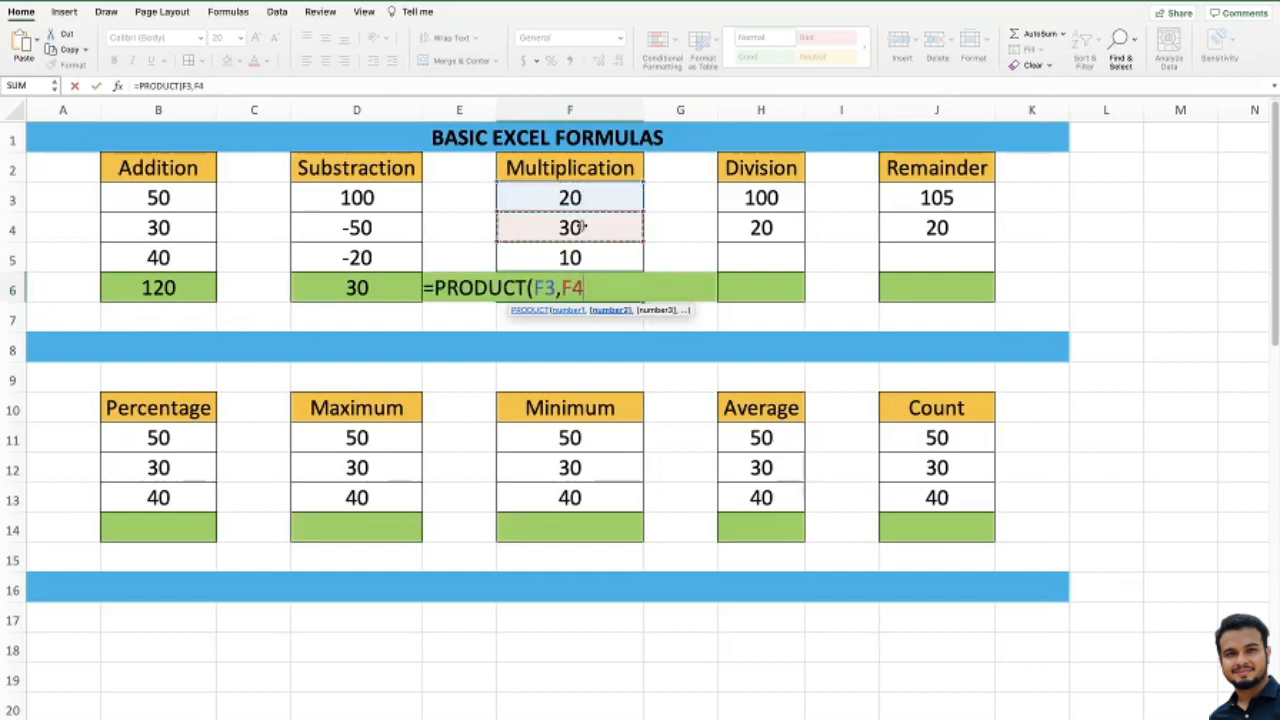
pyautogui.write(',')
pyautogui.click(588, 256)
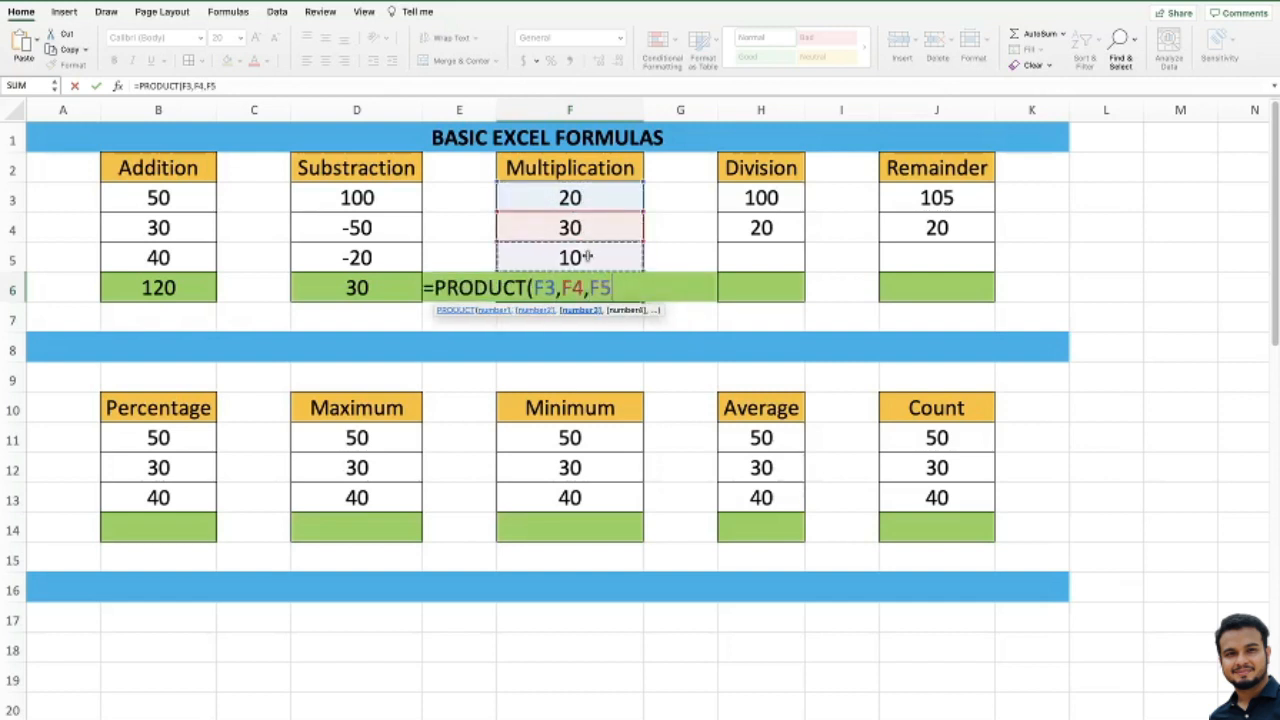
pyautogui.write(')')
pyautogui.press('Return')
pyautogui.press('Up')
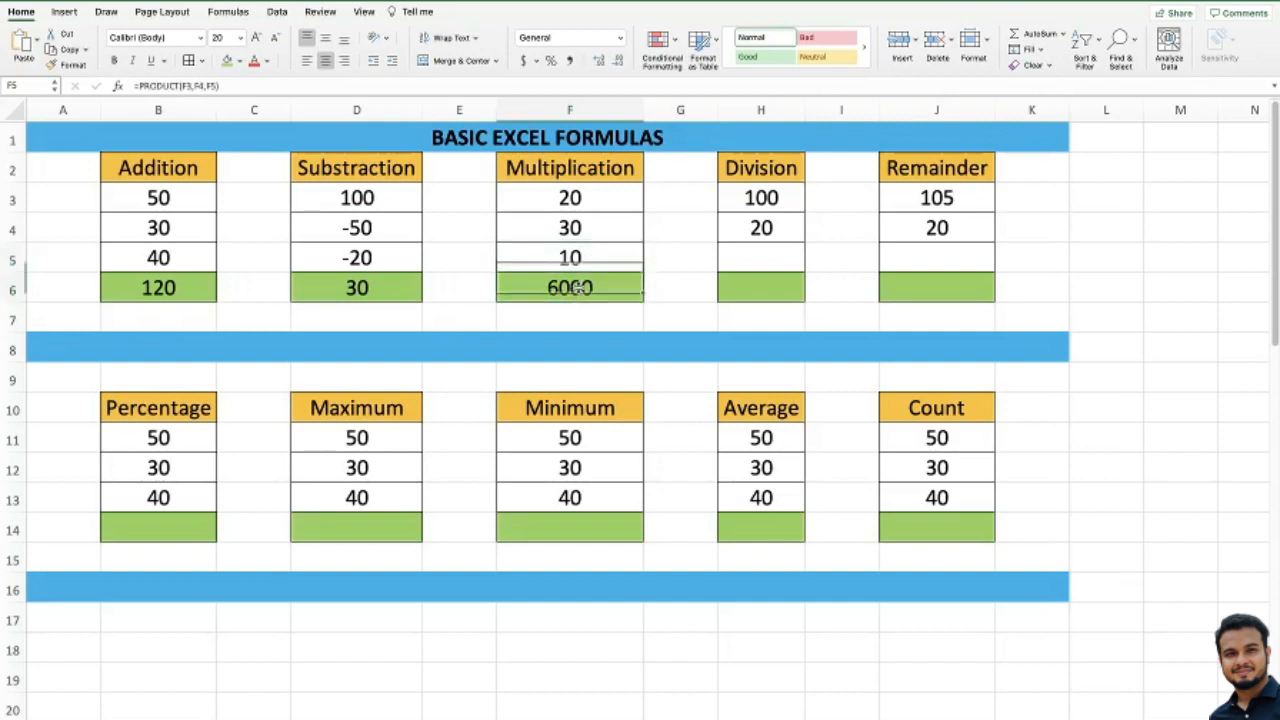
# Edit the Multiplication formula in F6 to use a range instead of separate cells, making it =PRODUCT(F3:F5).
pyautogui.click(209, 86)
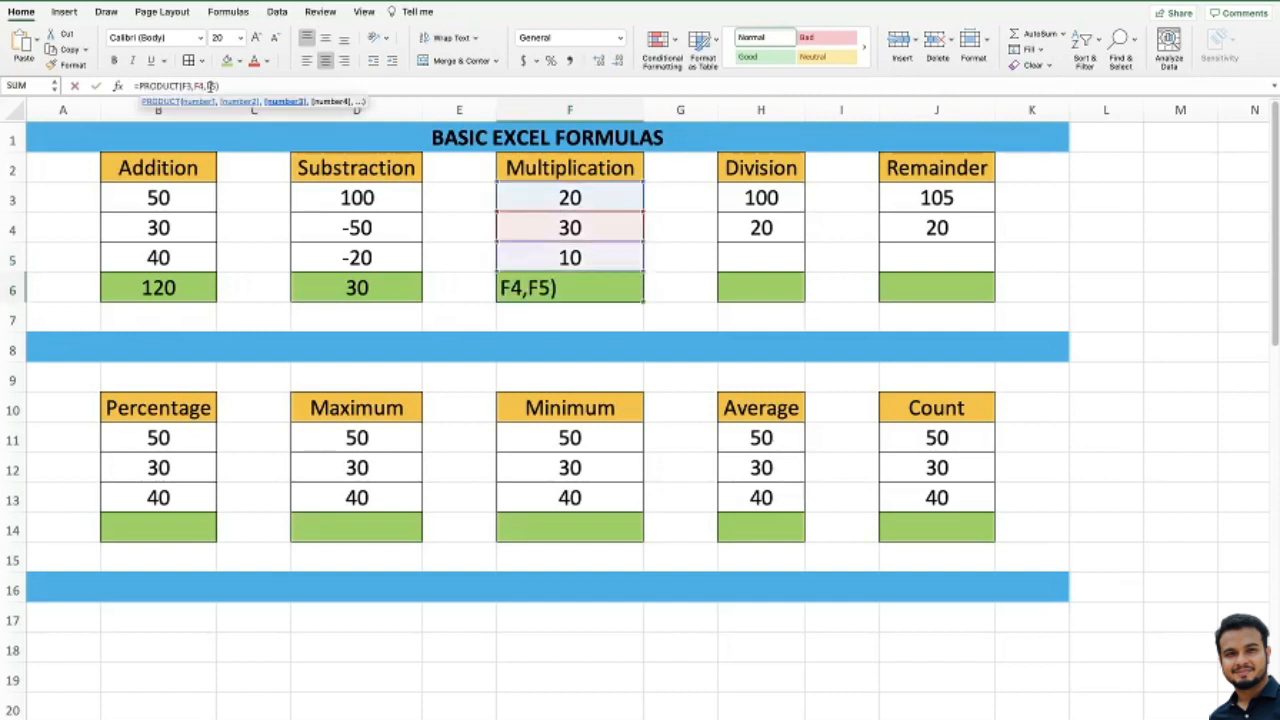
pyautogui.press('BackSpace')
pyautogui.press('BackSpace')
pyautogui.press('BackSpace')
pyautogui.press('BackSpace')
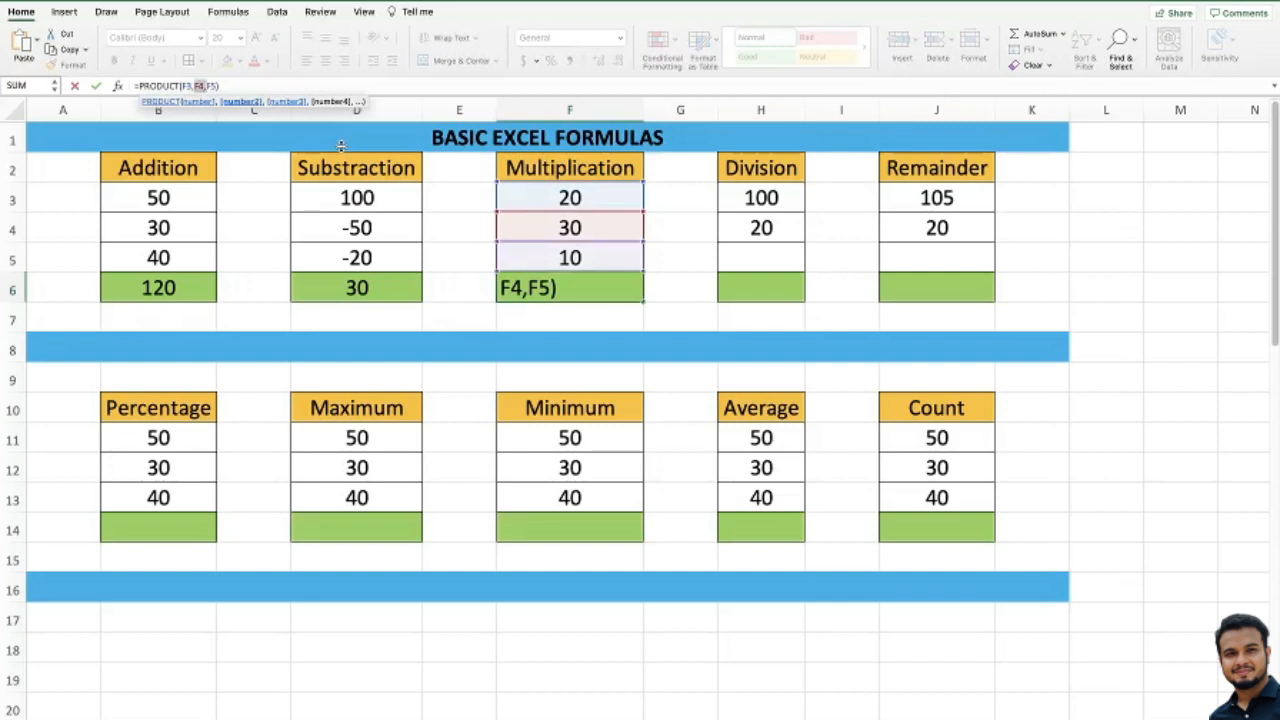
pyautogui.write(':')
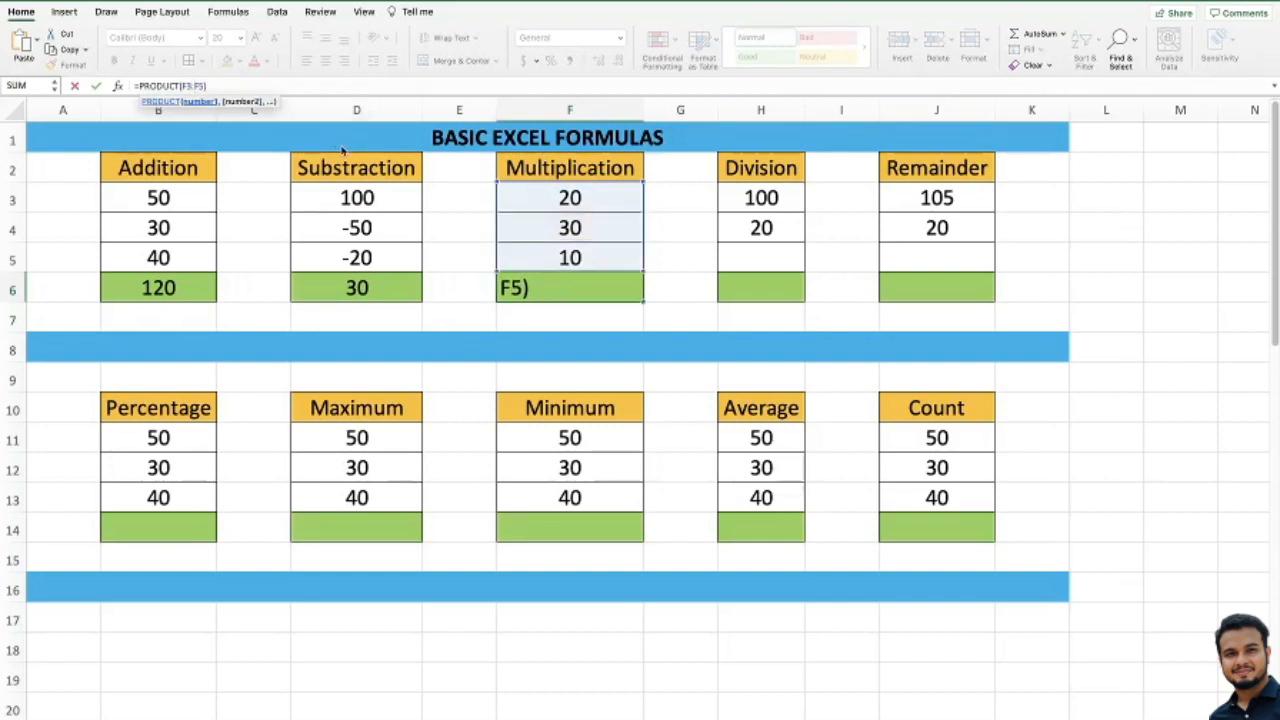
pyautogui.press('Return')
pyautogui.press('Up')
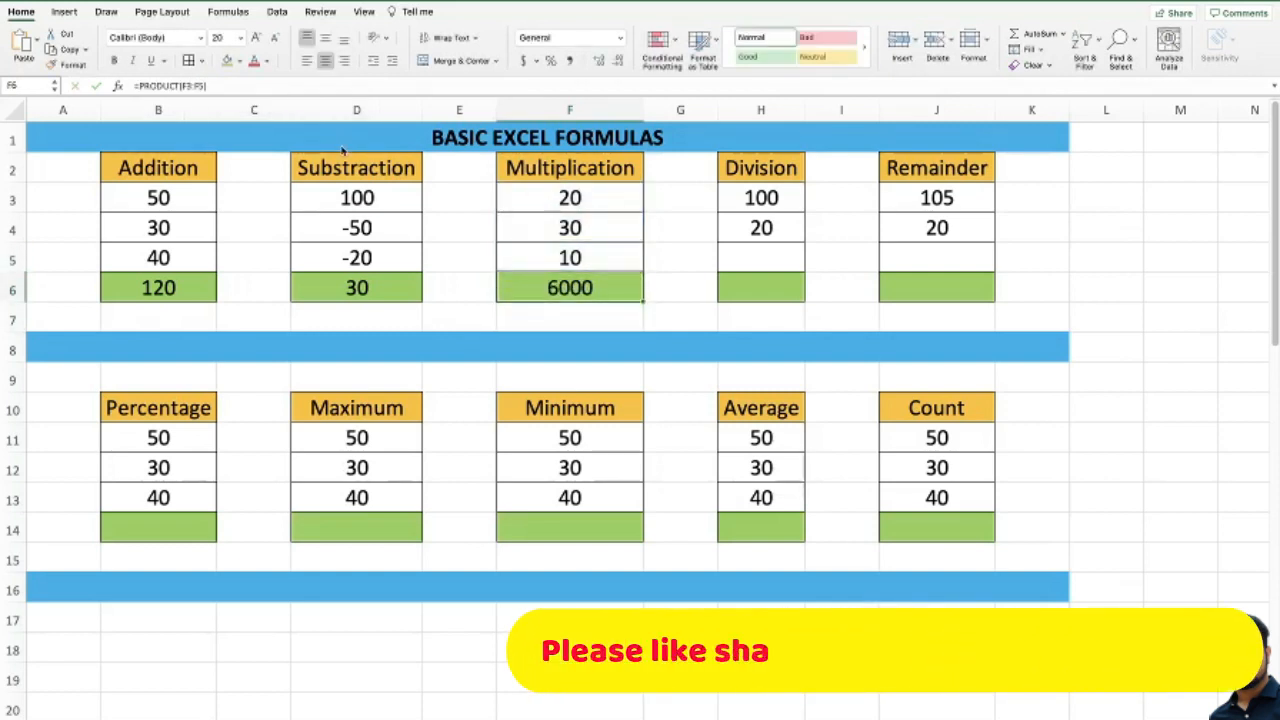
# Re-enter the Multiplication formula in F6 from scratch as =PRODUCT(F3:F5).
pyautogui.write('=')
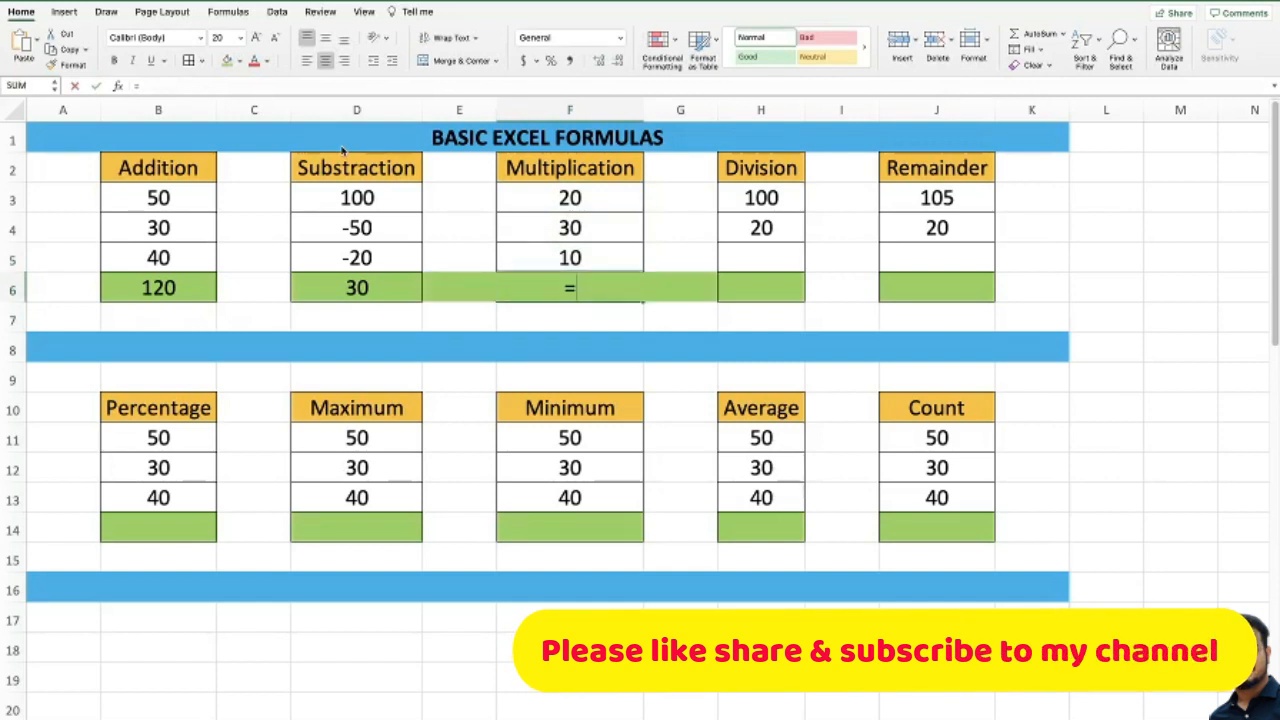
pyautogui.write('PRODUCT(')
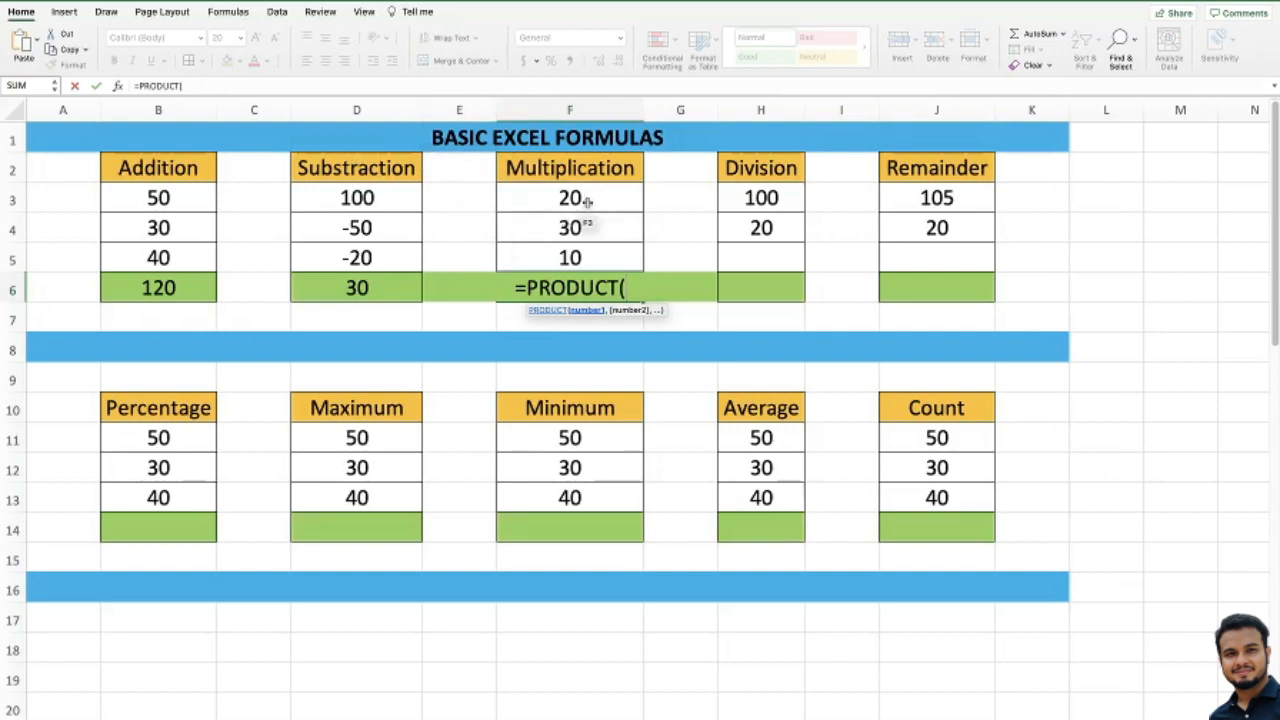
pyautogui.moveTo(586, 196); pyautogui.dragTo(585, 250)
pyautogui.write(')')
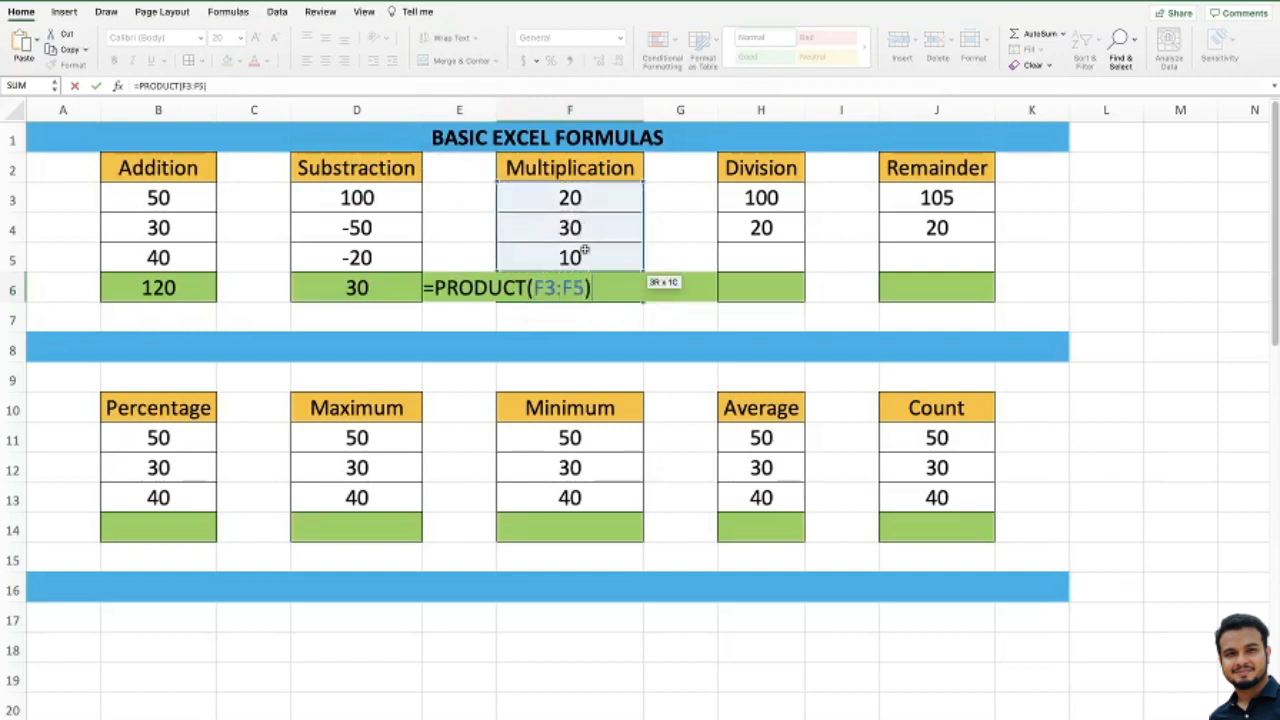
pyautogui.press('Return')
pyautogui.press('Up')
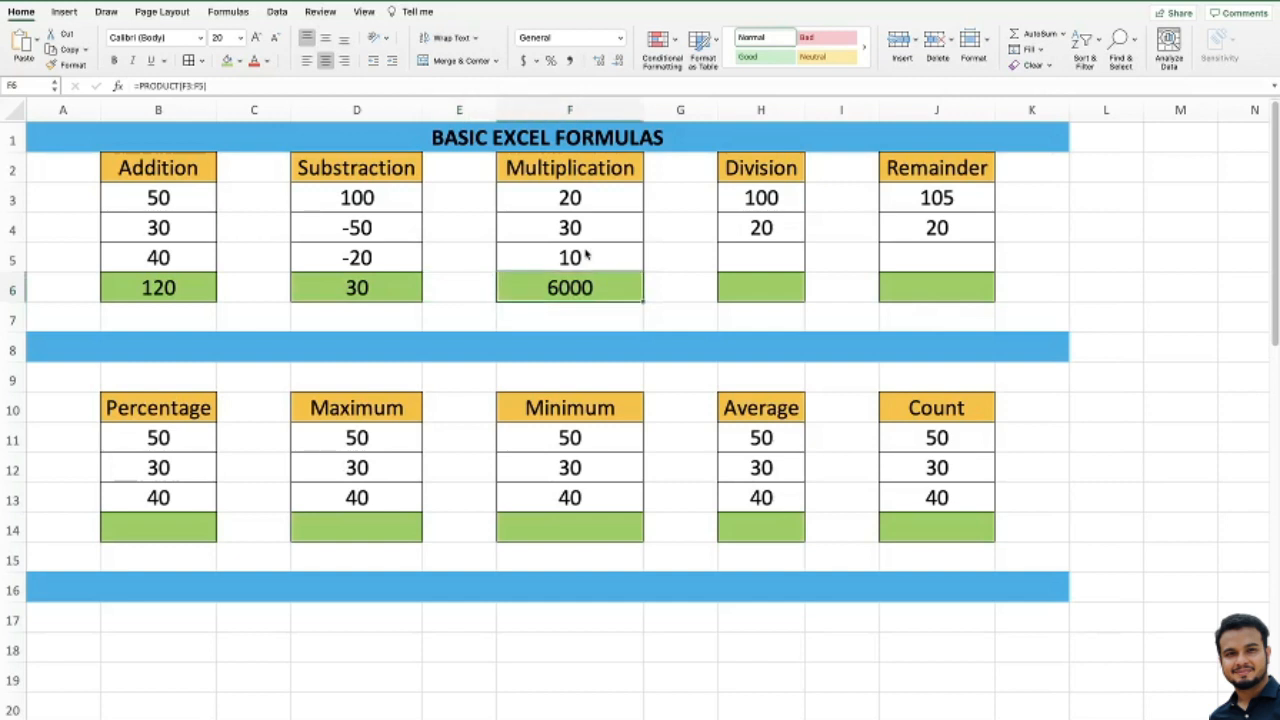
# Divide the first Division value by the second by entering =H3/H4 in H6.
pyautogui.press('Right')
pyautogui.press('Right')
pyautogui.press('Up')
pyautogui.press('Up')
pyautogui.press('Up')
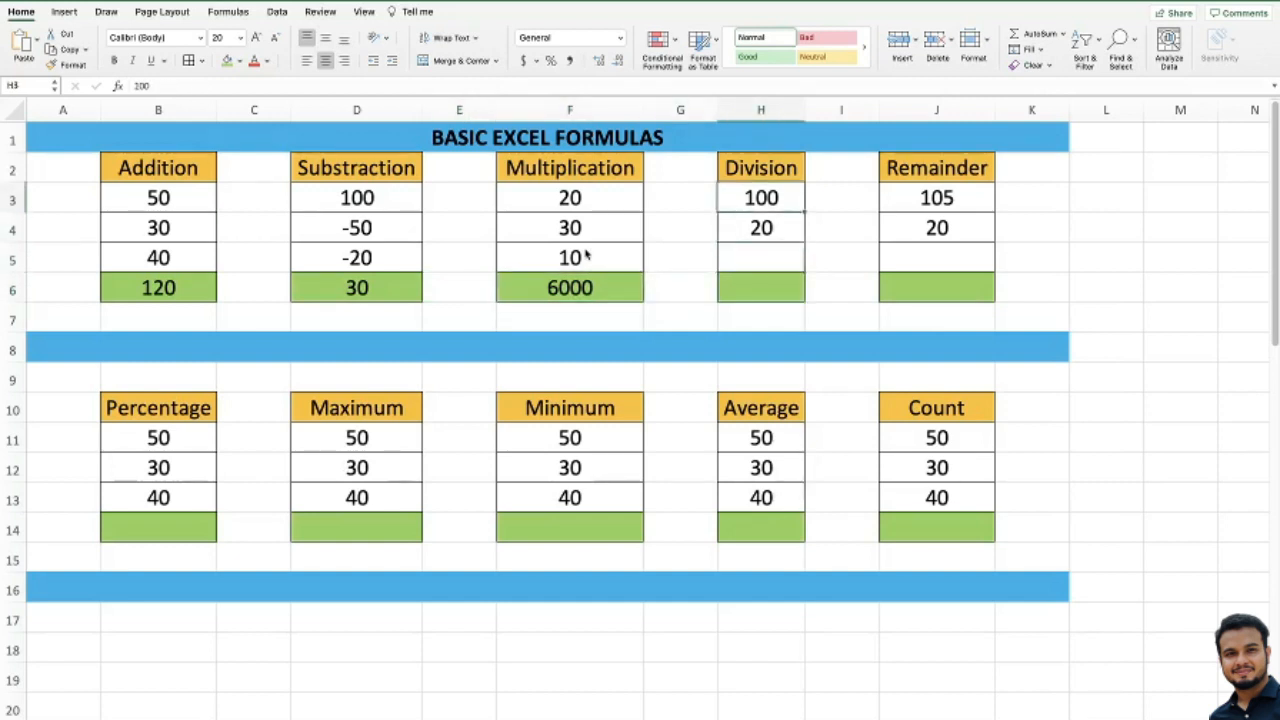
pyautogui.press('Up')
pyautogui.press('Down')
pyautogui.press('Down')
pyautogui.press('Down')
pyautogui.press('Down')
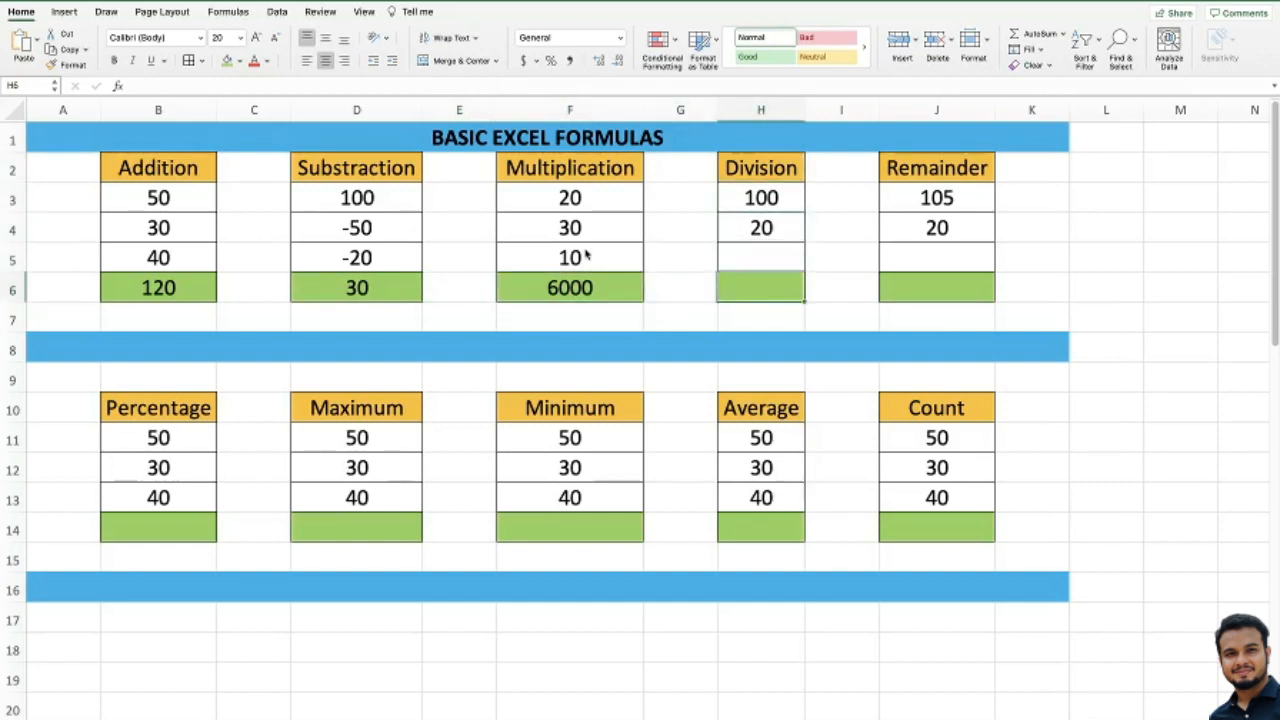
pyautogui.write('=')
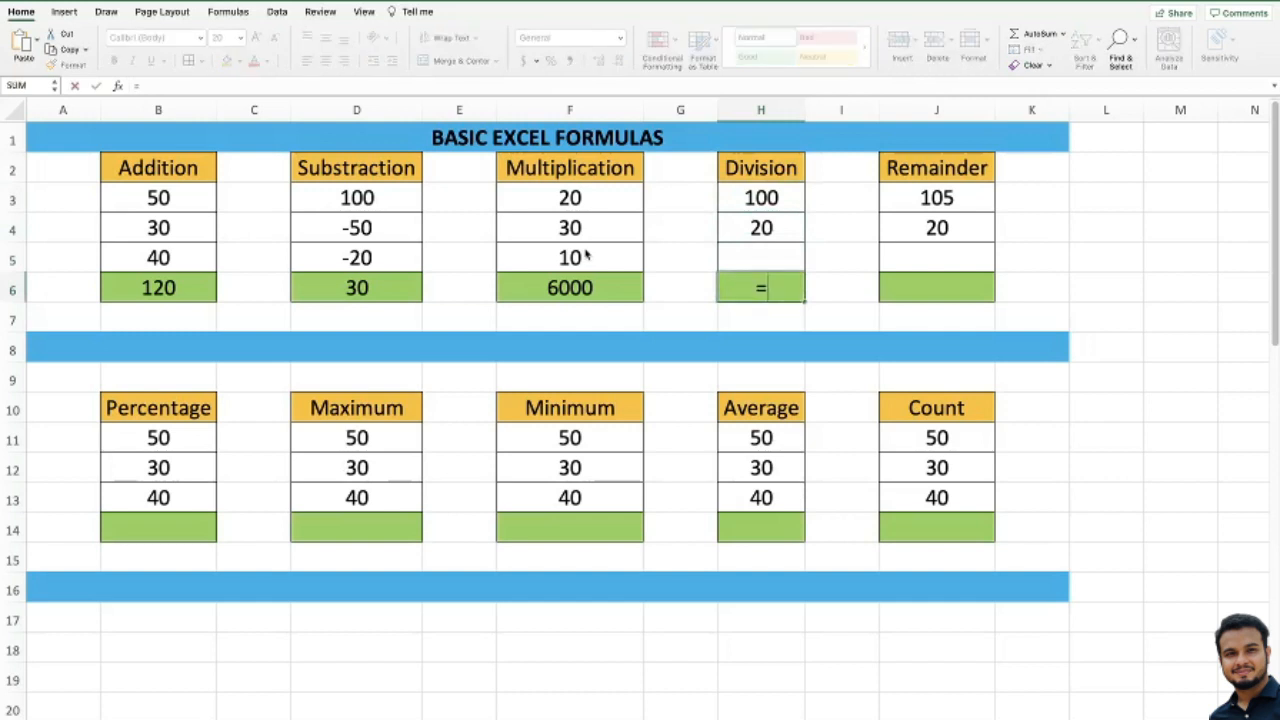
pyautogui.click(772, 197)
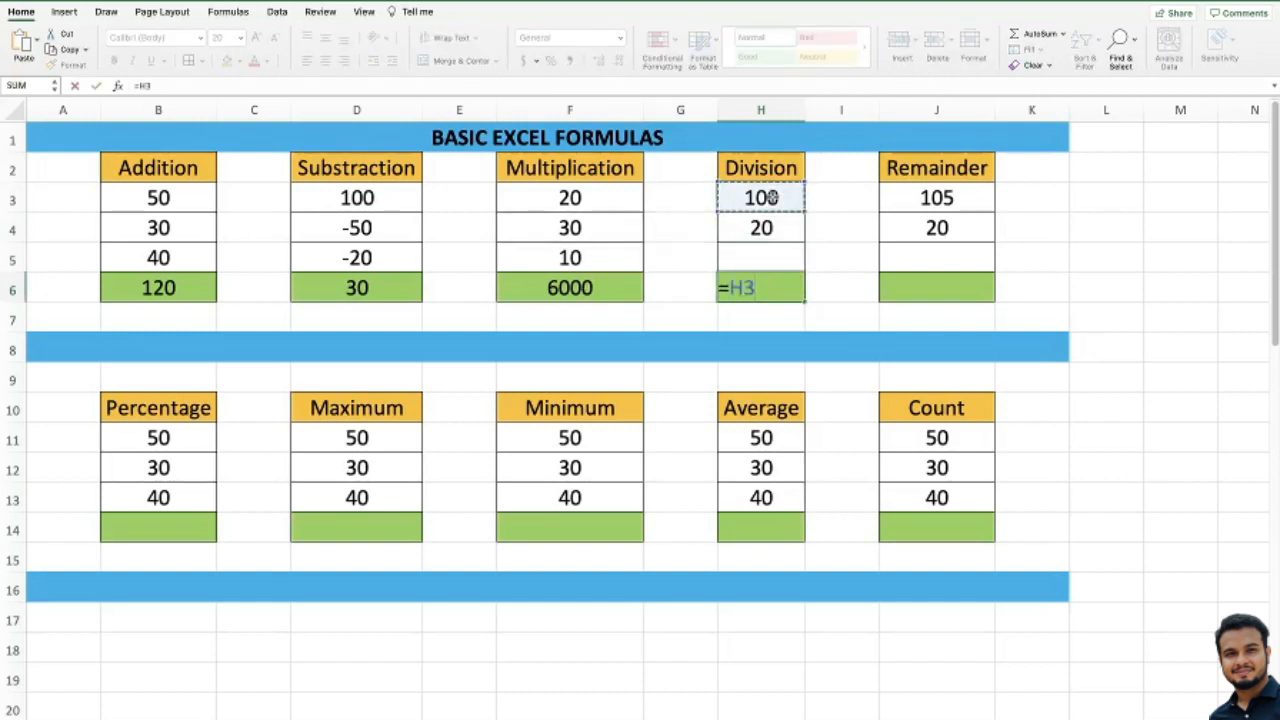
pyautogui.write('/')
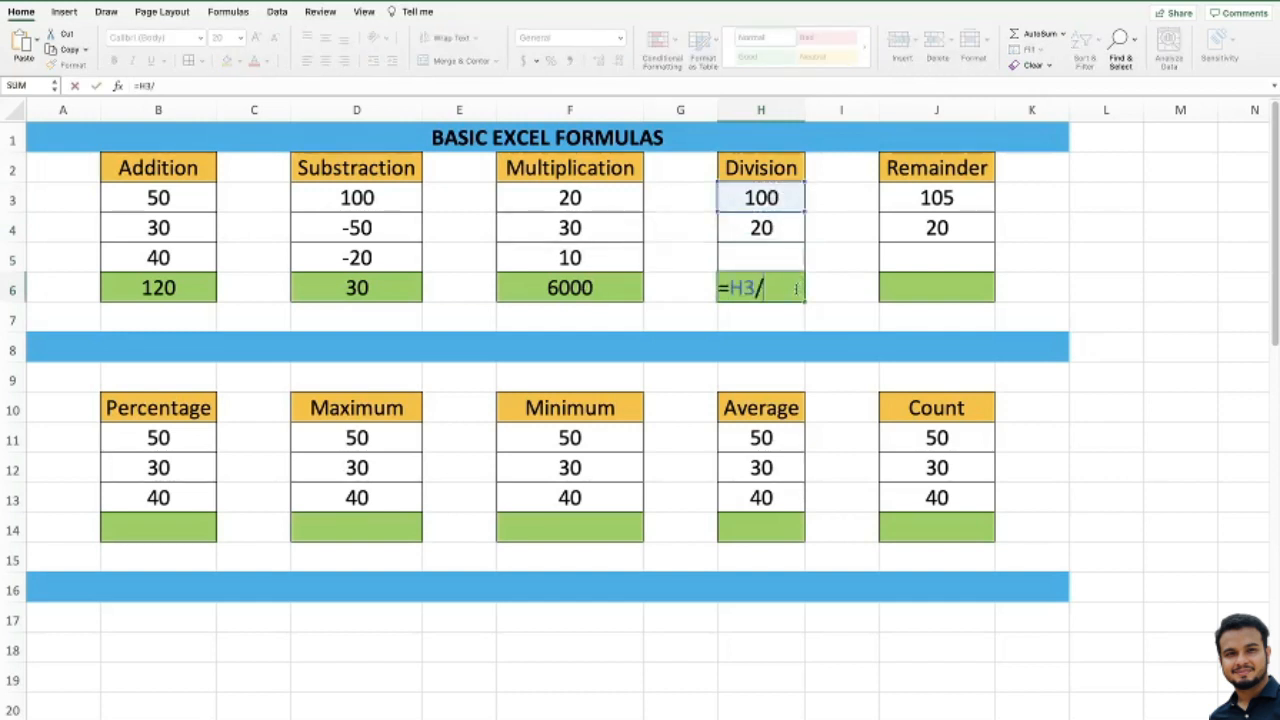
pyautogui.click(762, 228)
pyautogui.press('Return')
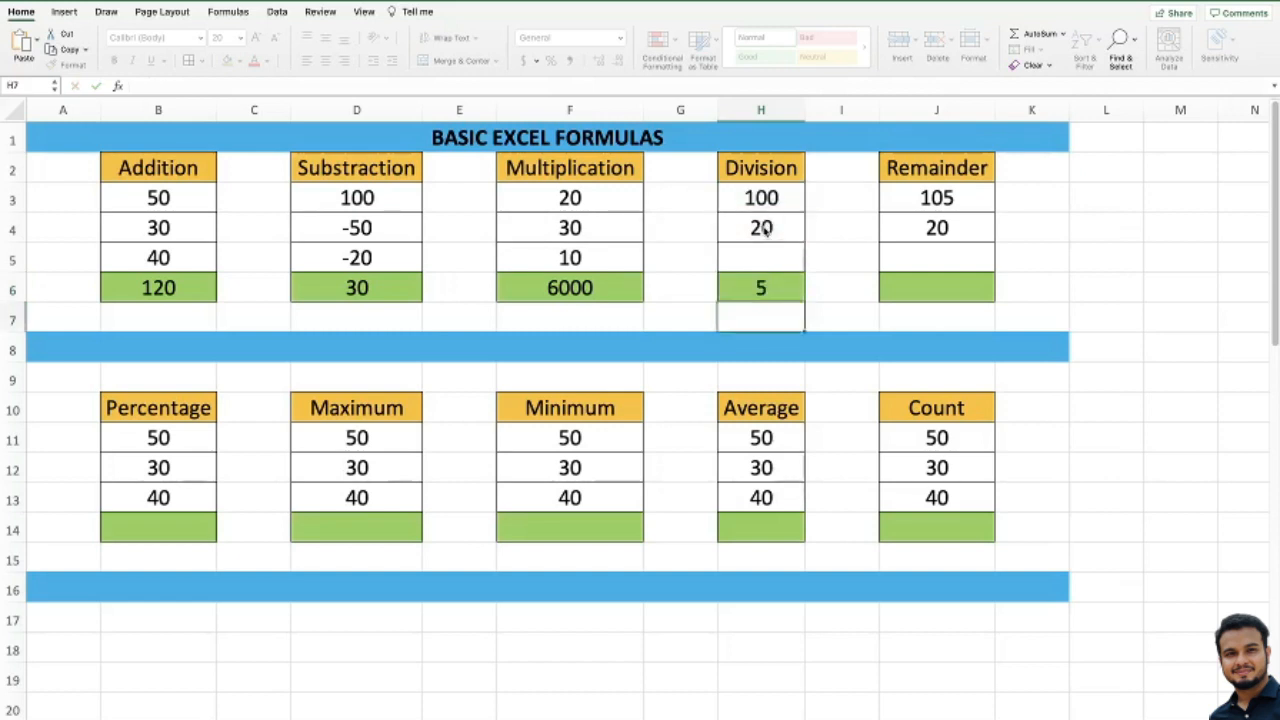
pyautogui.press('Up')
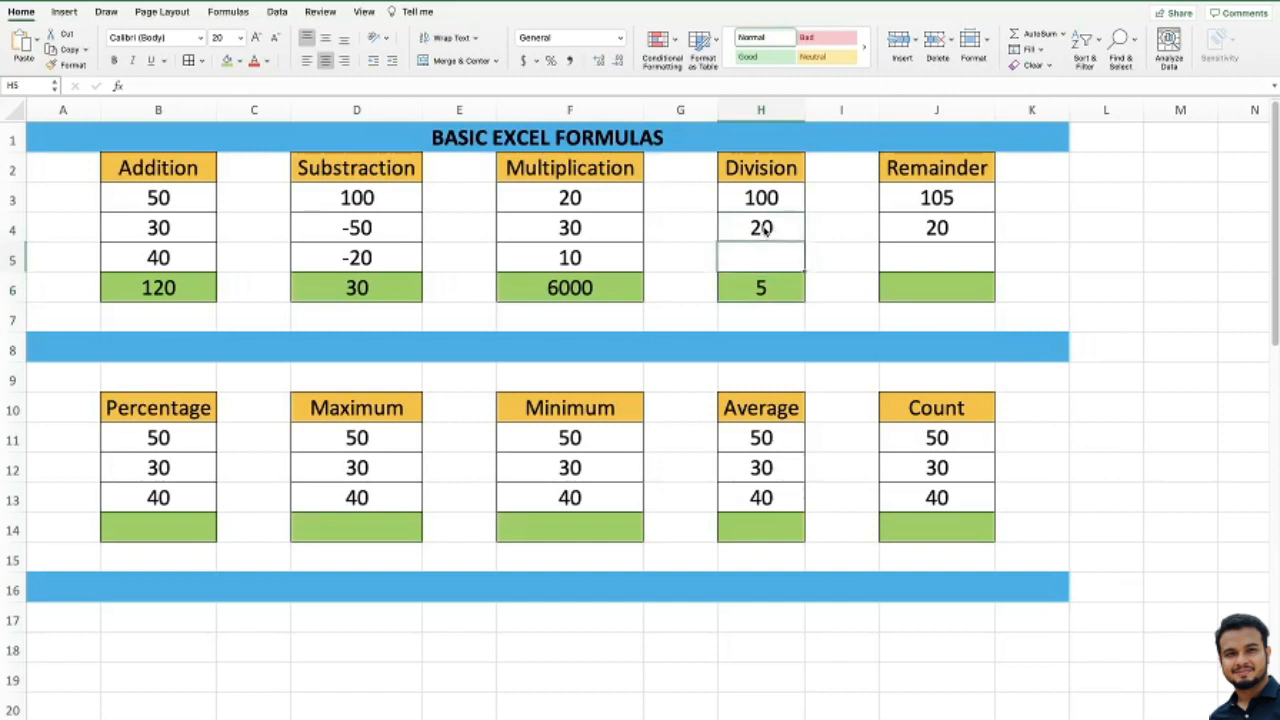
# Change the divisor in H4 of the Division column to 30.
pyautogui.press('Up')
pyautogui.press('Up')
pyautogui.press('Up')
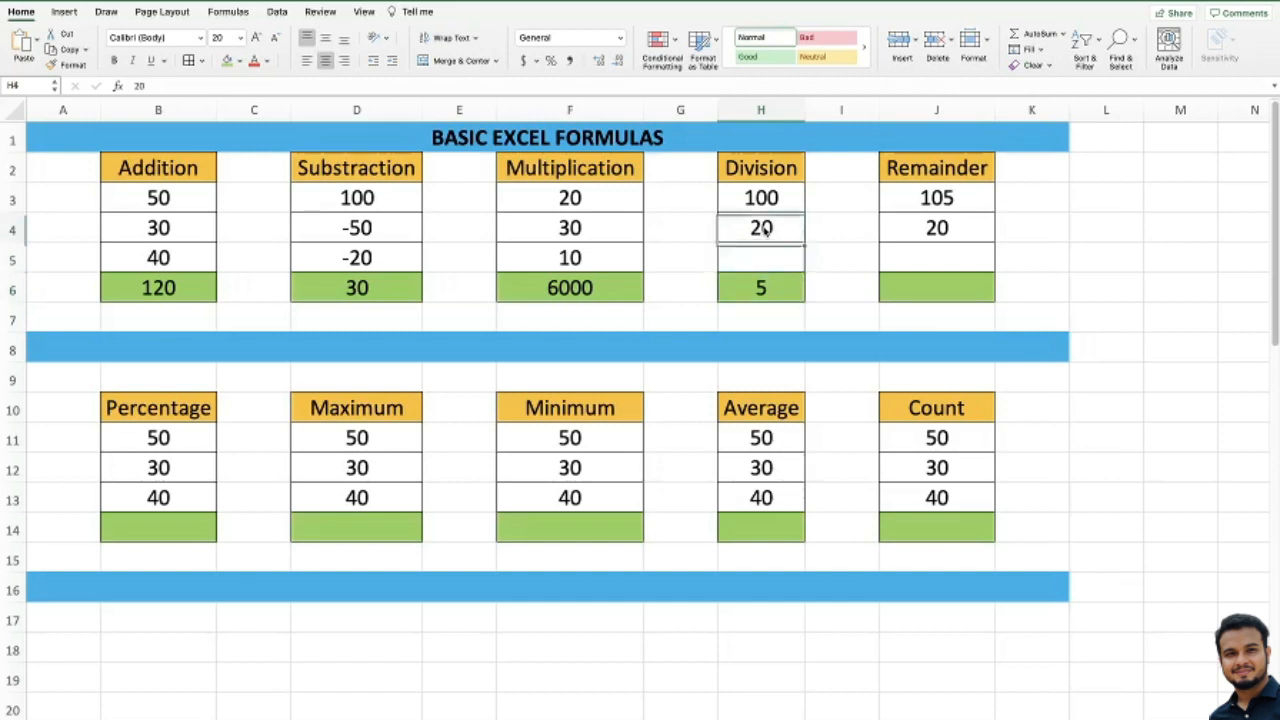
pyautogui.press('Down')
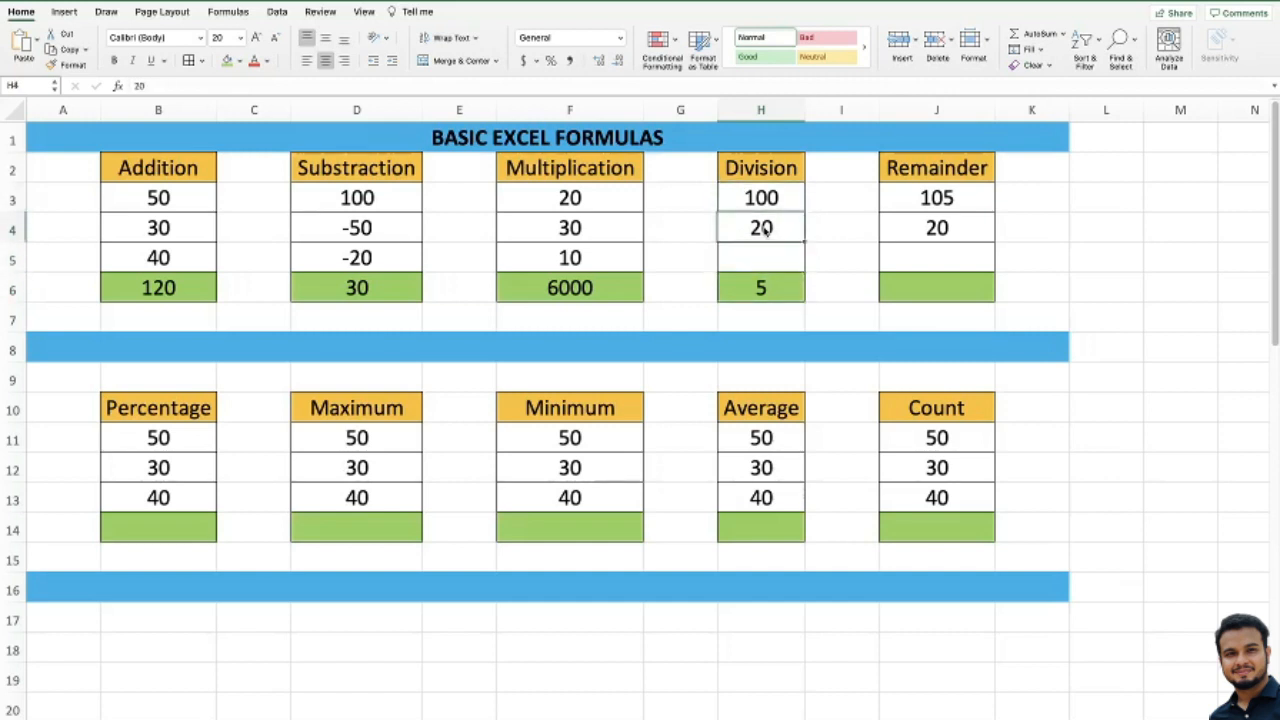
pyautogui.write('30')
pyautogui.press('Return')
pyautogui.press('Down')
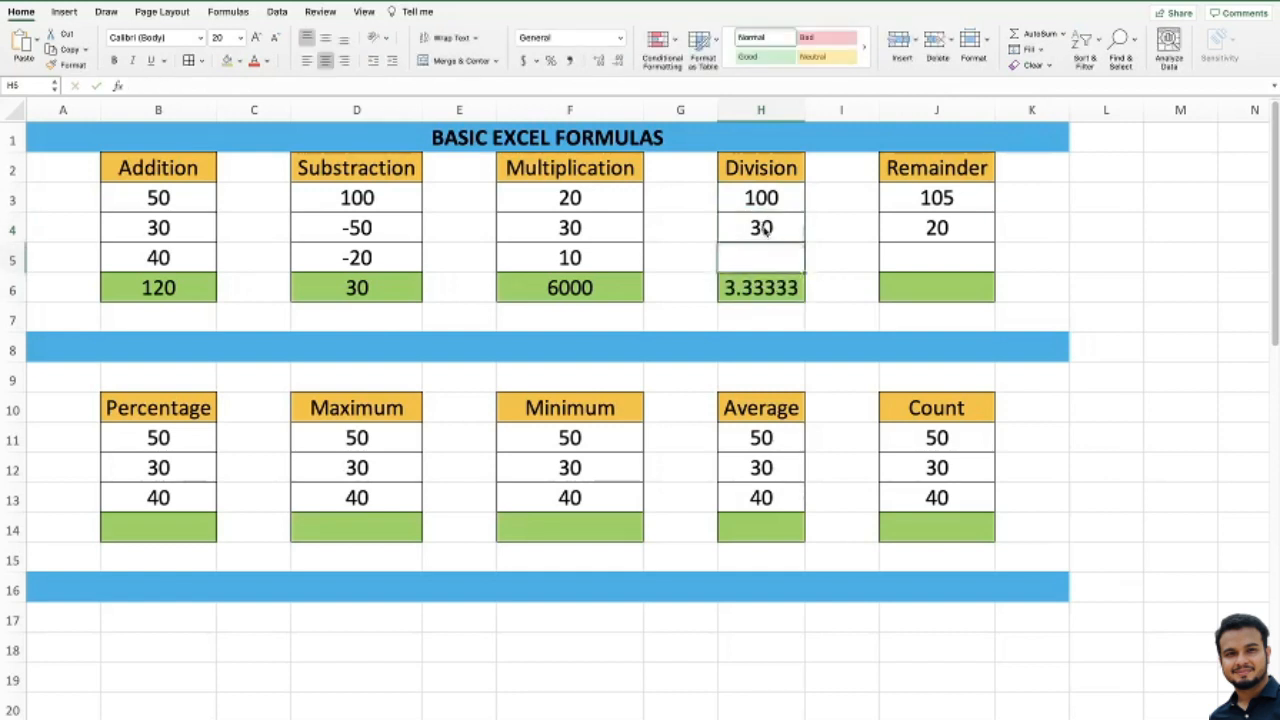
# Set the divisor in H4 of the Division column back to 20.
pyautogui.press('Up')
pyautogui.press('Up')
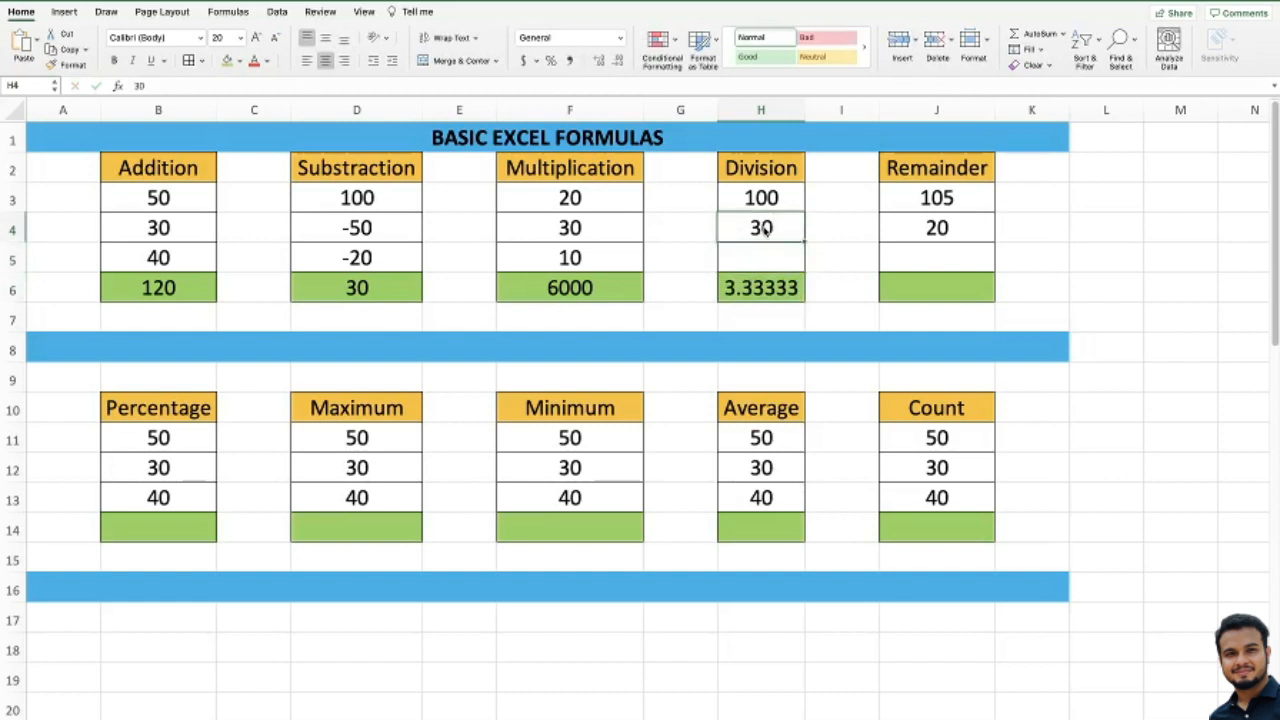
pyautogui.write('20')
pyautogui.press('Return')
pyautogui.press('Down')
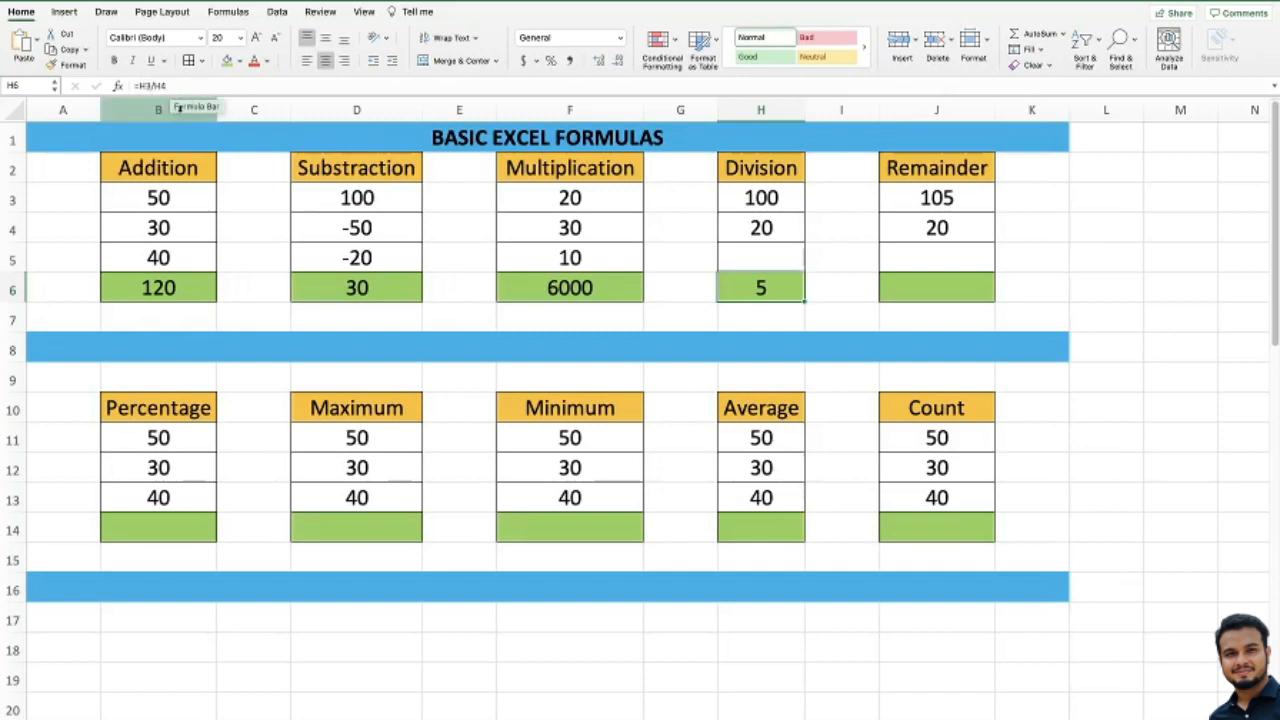
pyautogui.click(760, 198)
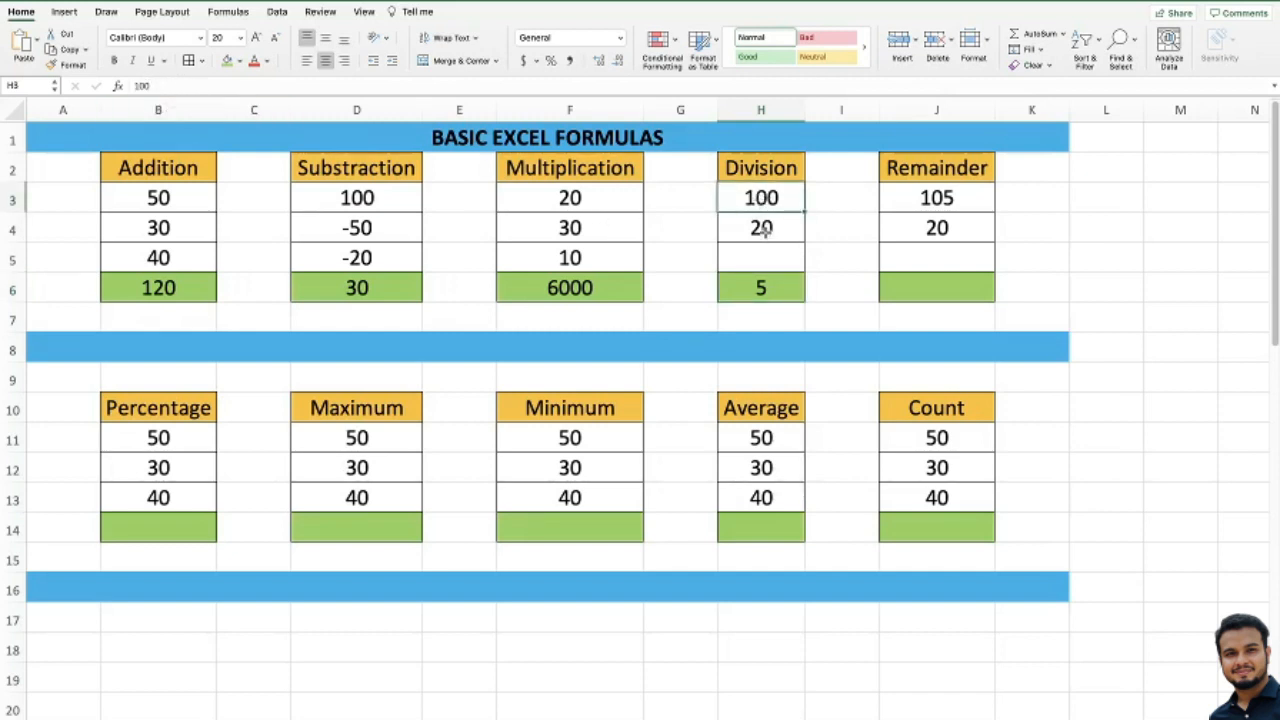
pyautogui.click(765, 232)
pyautogui.press('Return')
pyautogui.click(773, 291)
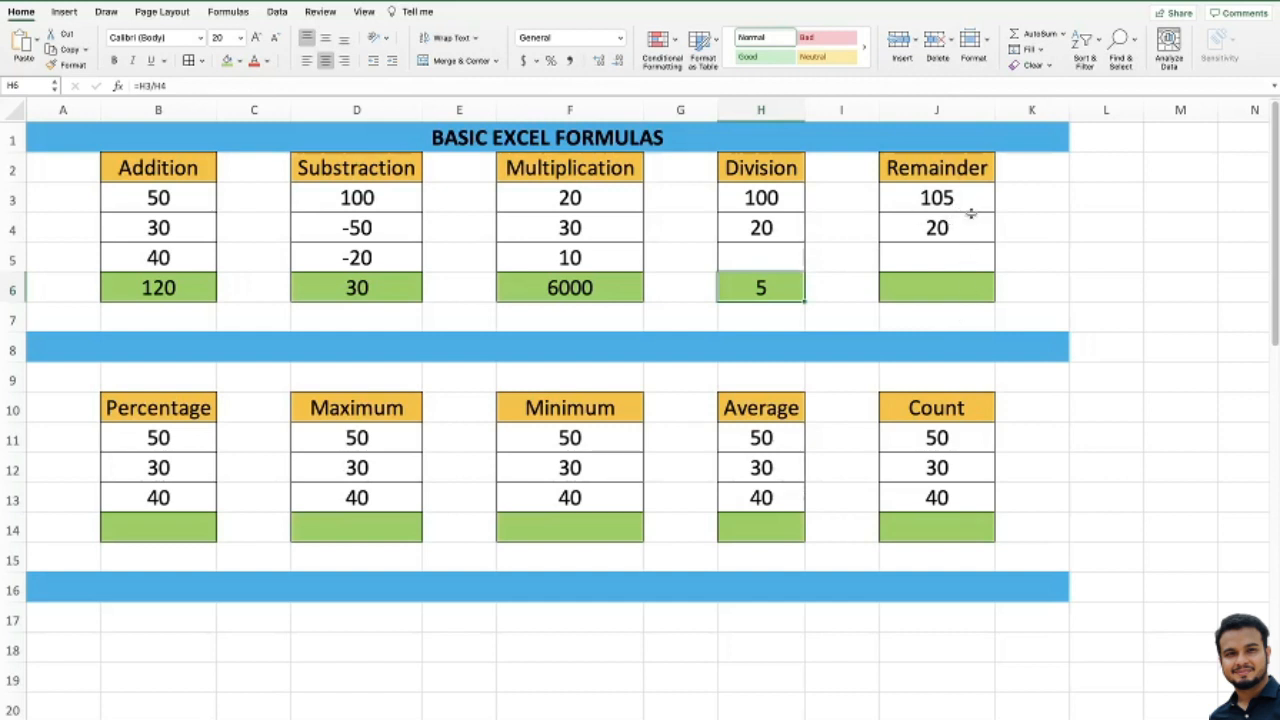
# Calculate the remainder of the two Remainder values by entering =MOD(J3,J4) in J6.
pyautogui.click(954, 288)
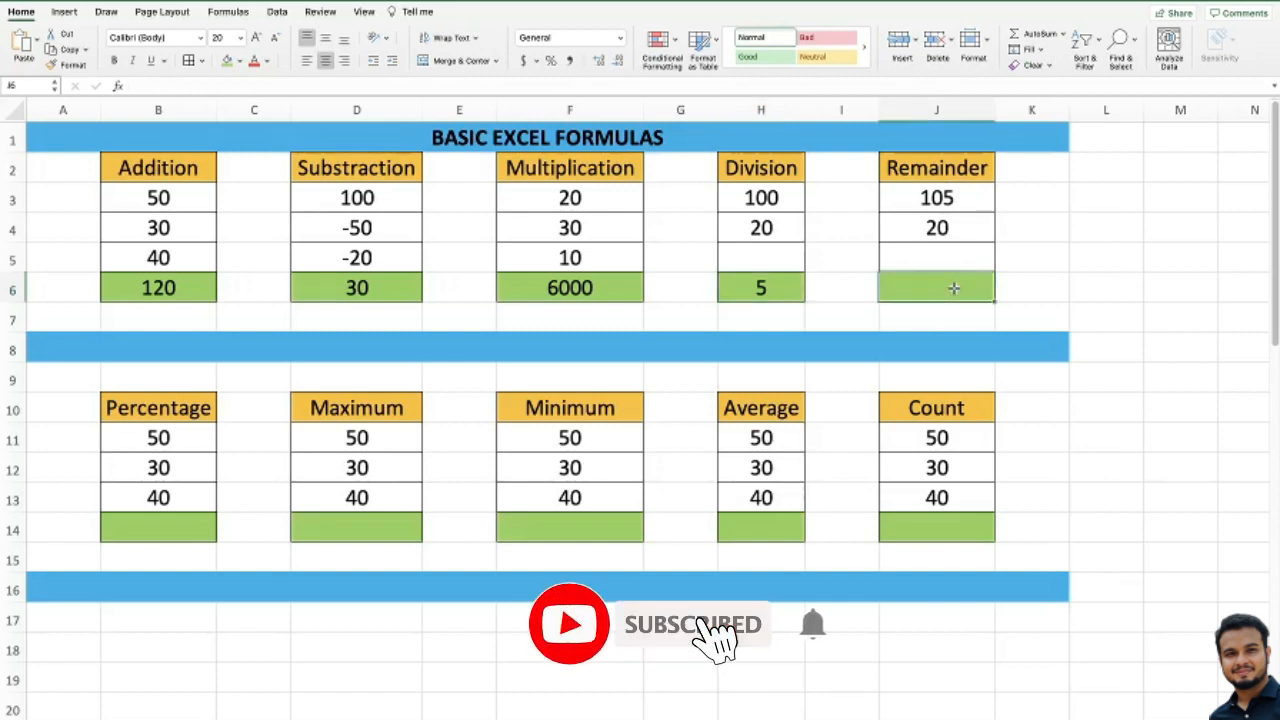
pyautogui.write('=MOD')
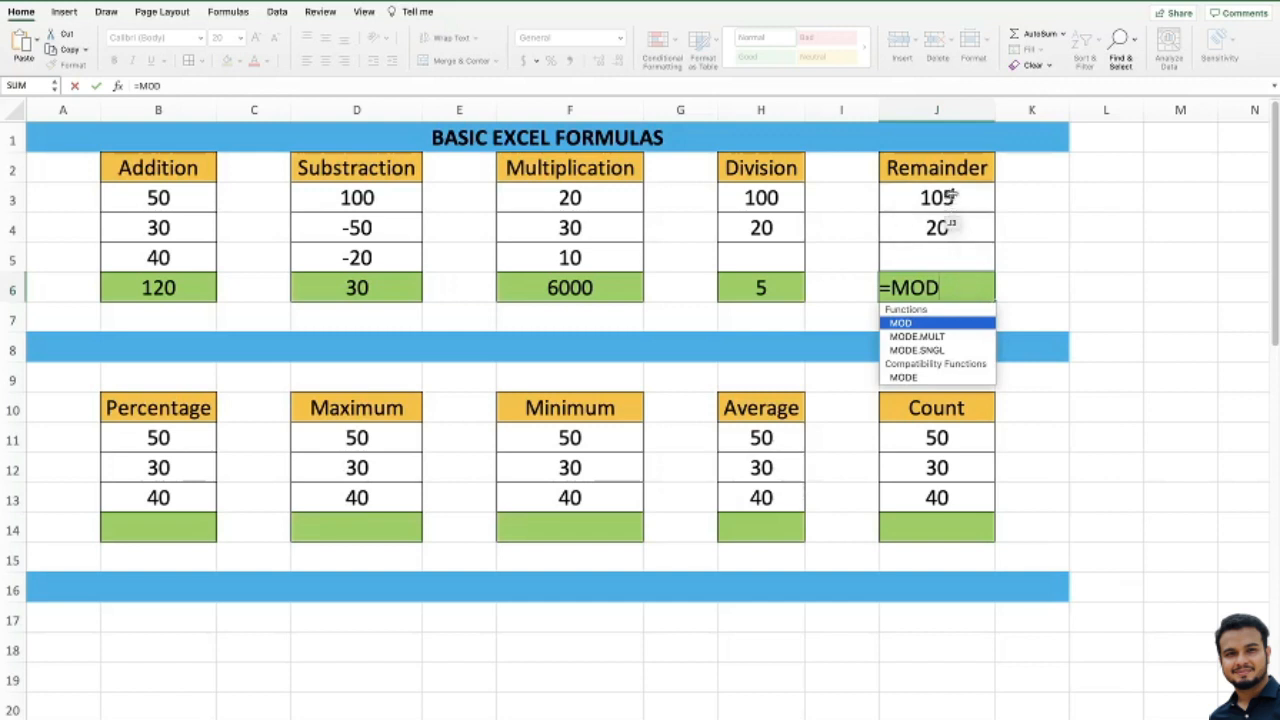
pyautogui.write('(')
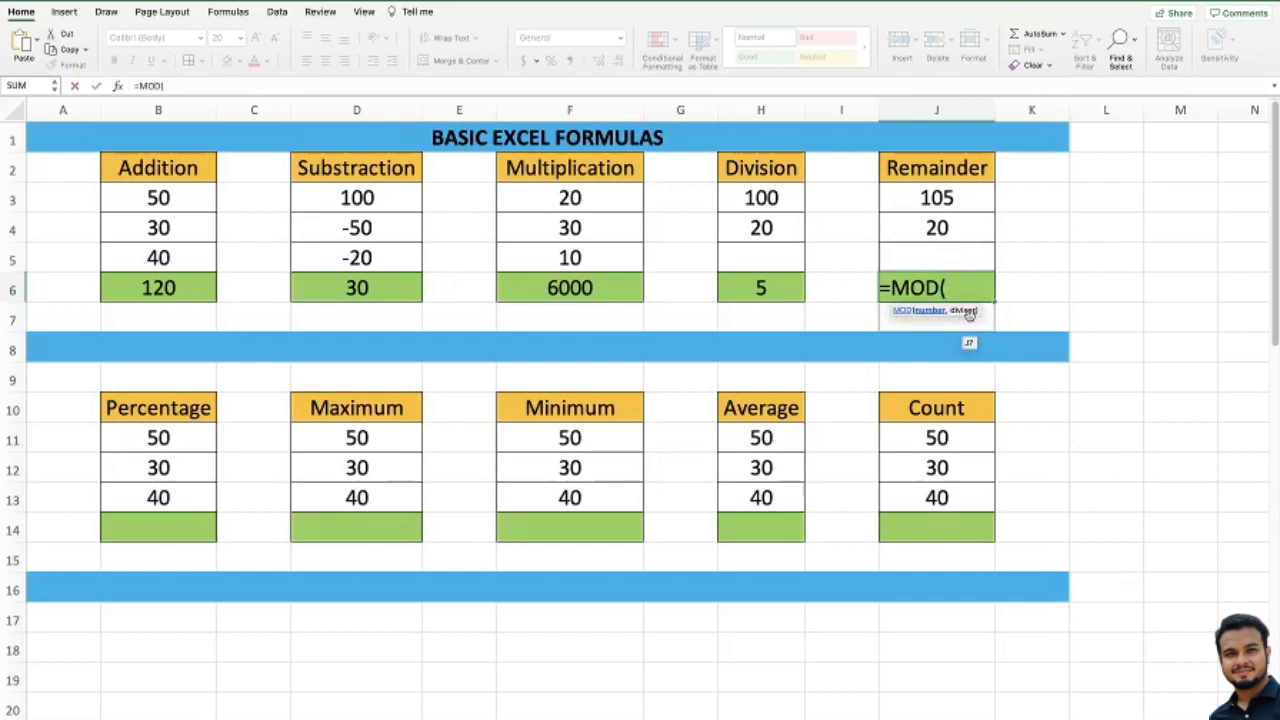
pyautogui.click(946, 199)
pyautogui.write(',')
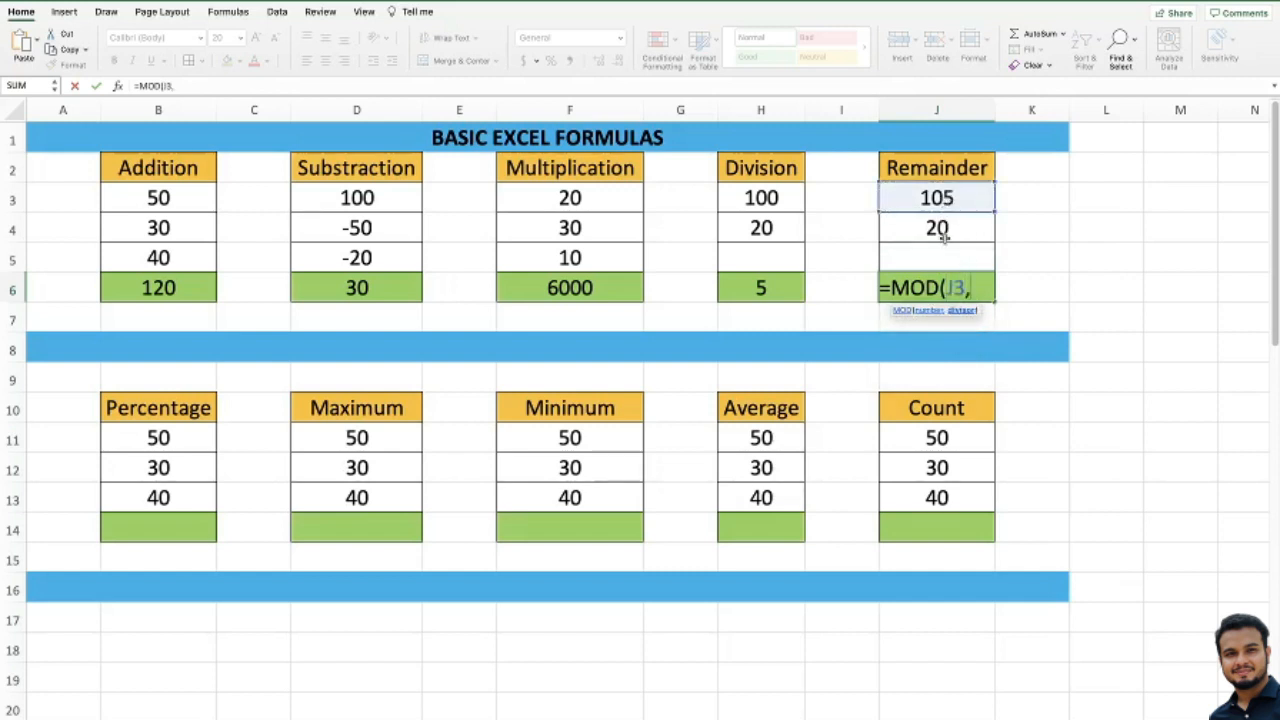
pyautogui.click(944, 229)
pyautogui.write(')')
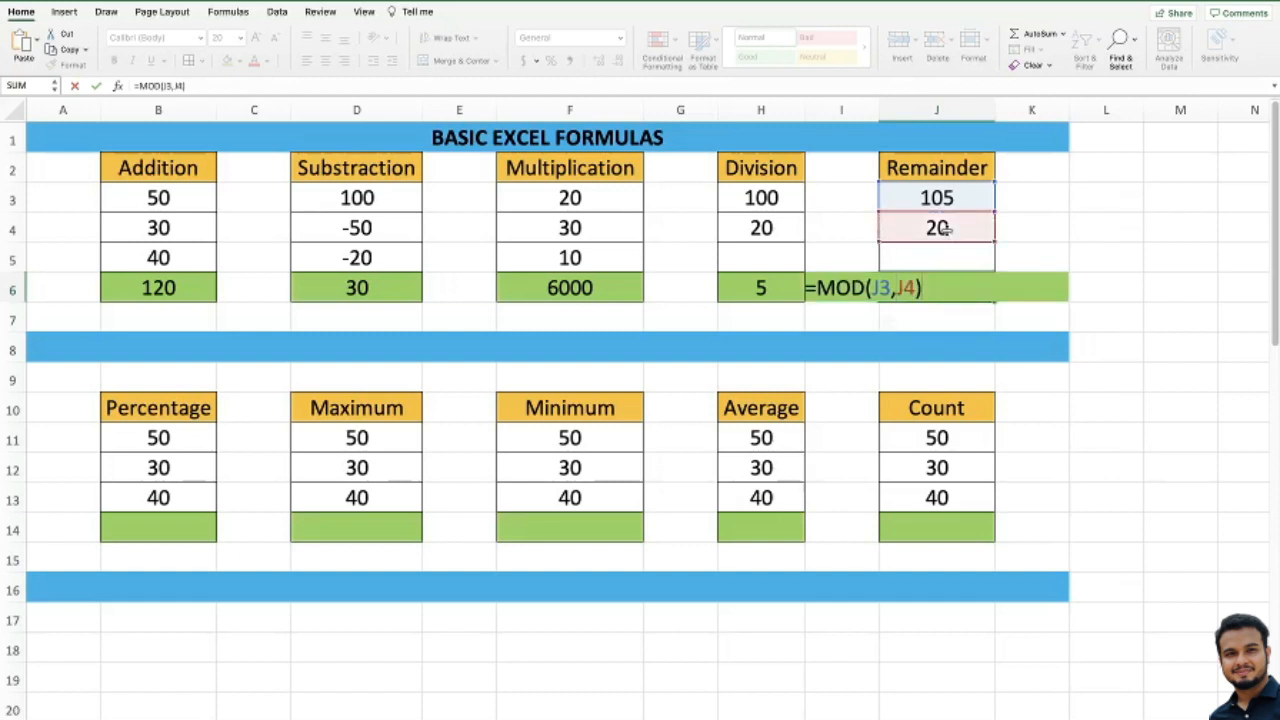
pyautogui.press('Return')
pyautogui.press('Up')
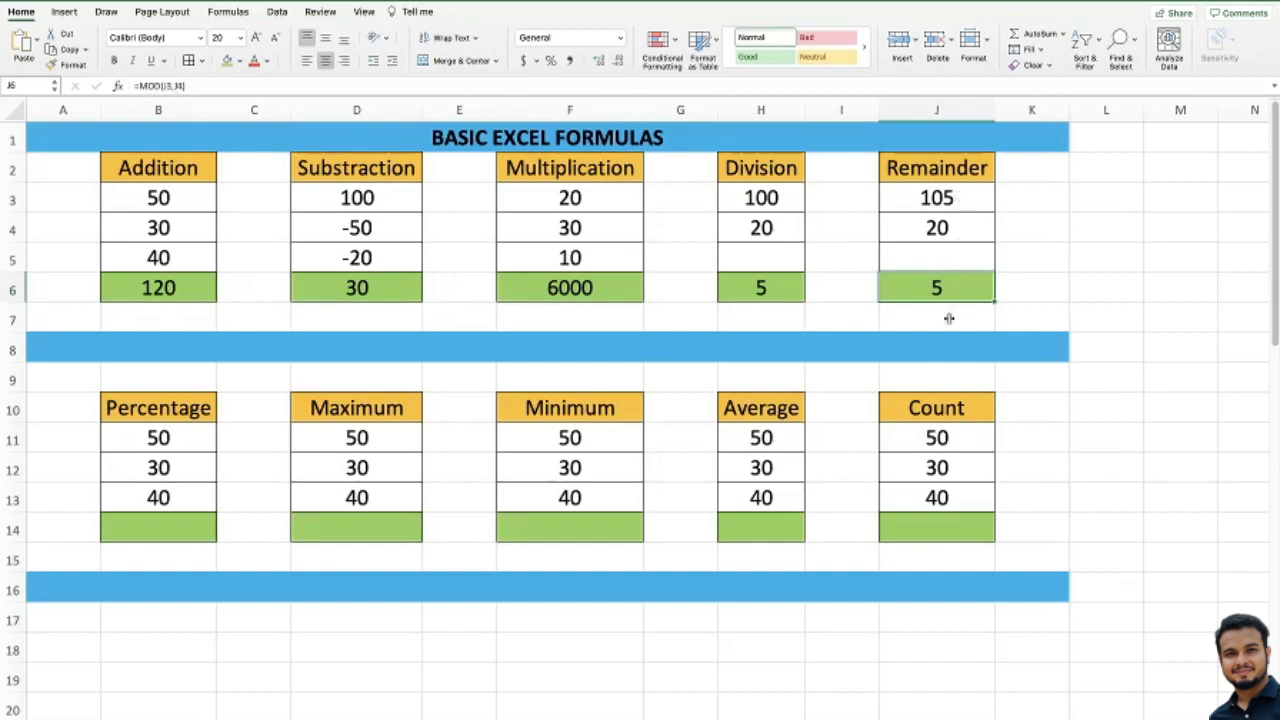
# Change the first Remainder value in J3 to 103.
pyautogui.click(971, 197)
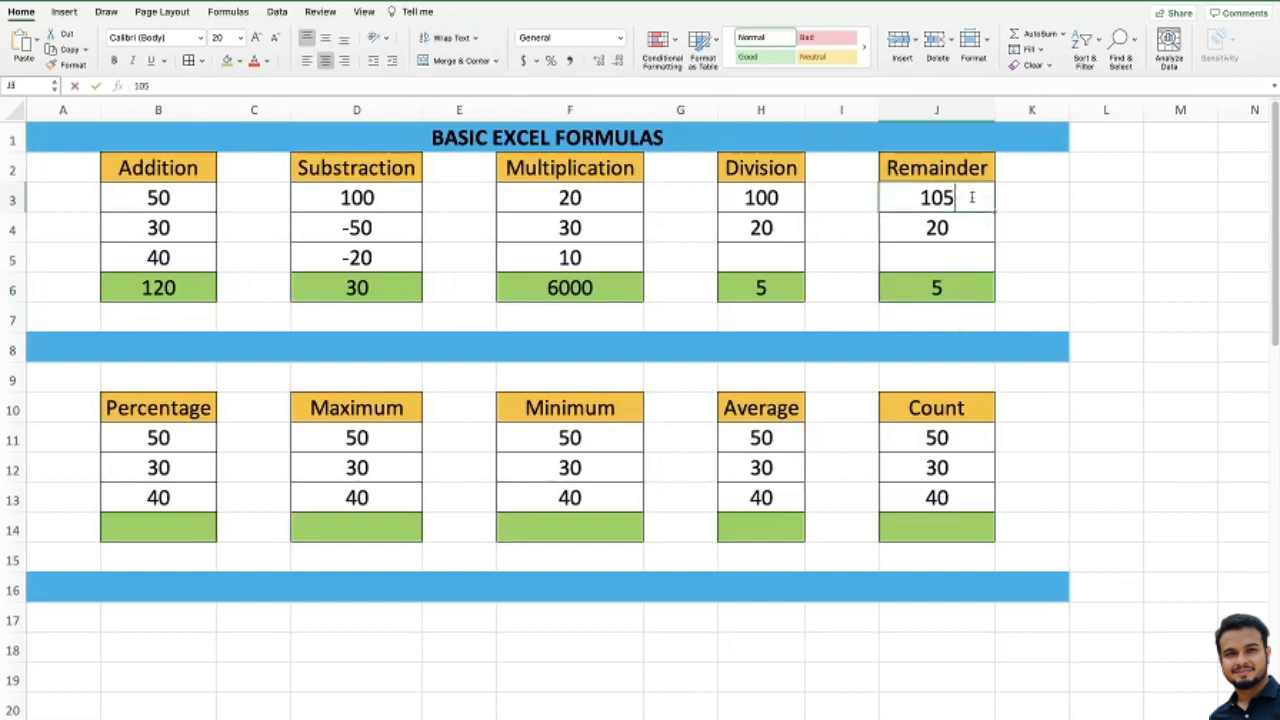
pyautogui.doubleClick(971, 197)
pyautogui.press('BackSpace')
pyautogui.write('3')
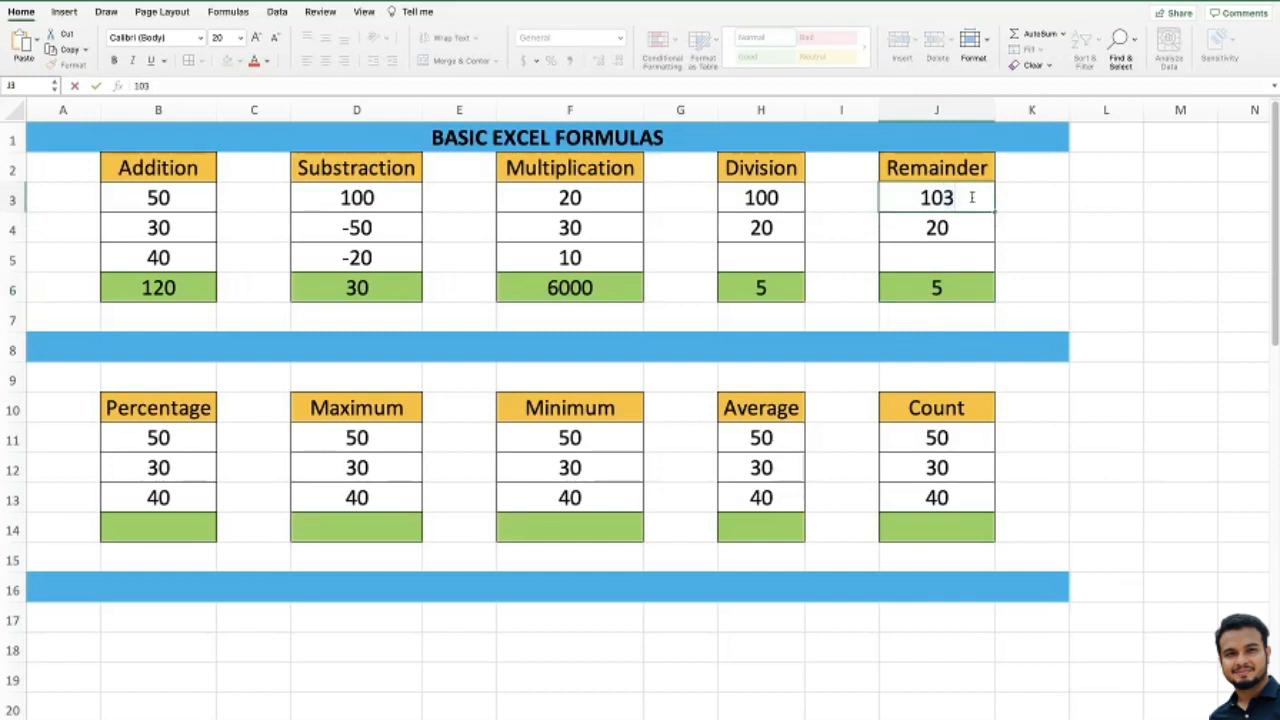
pyautogui.press('Return')
pyautogui.press('Down')
pyautogui.press('Down')
pyautogui.press('Left')
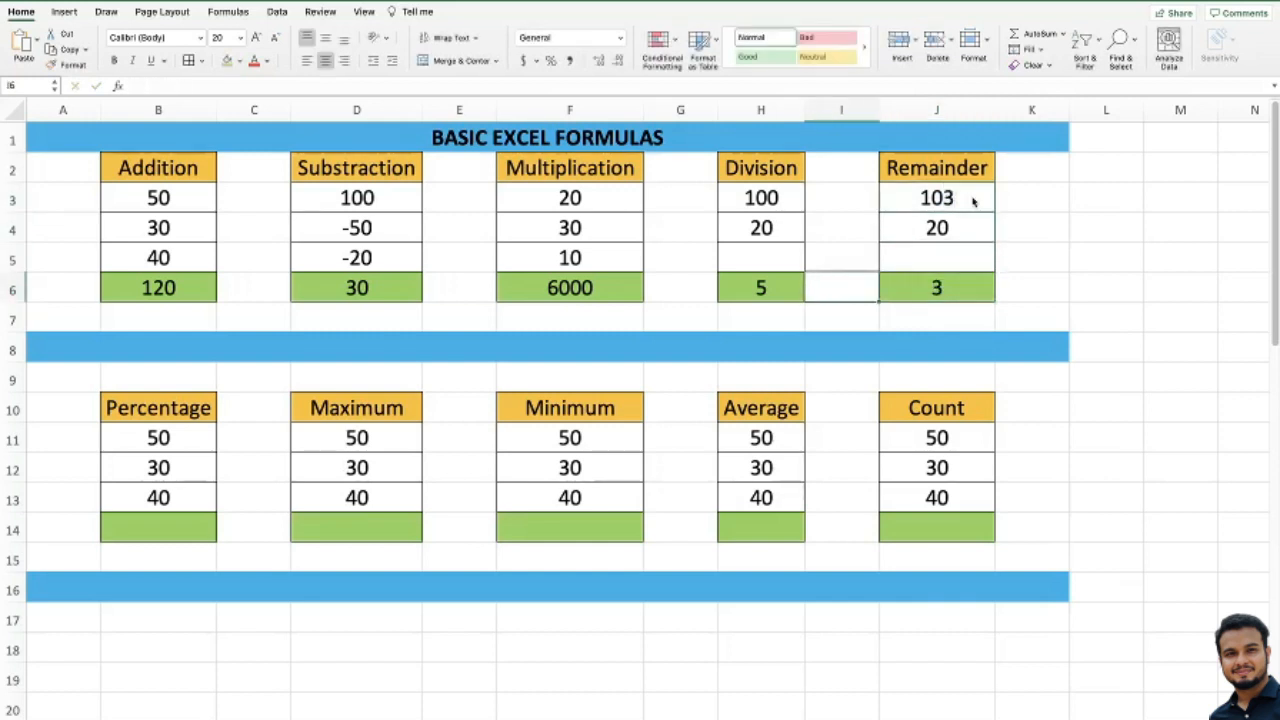
pyautogui.press('Right')
pyautogui.press('Right')
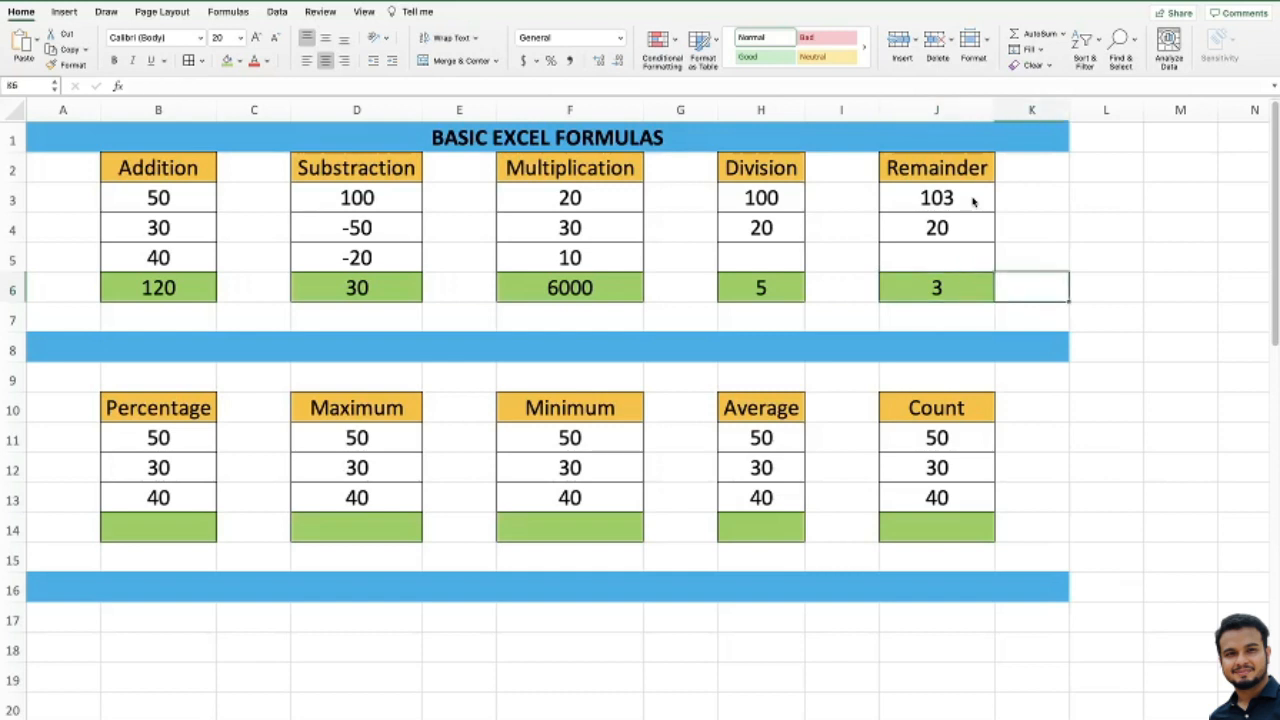
pyautogui.press('Left')
pyautogui.press('Up')
pyautogui.press('Up')
pyautogui.press('Up')
pyautogui.press('Up')
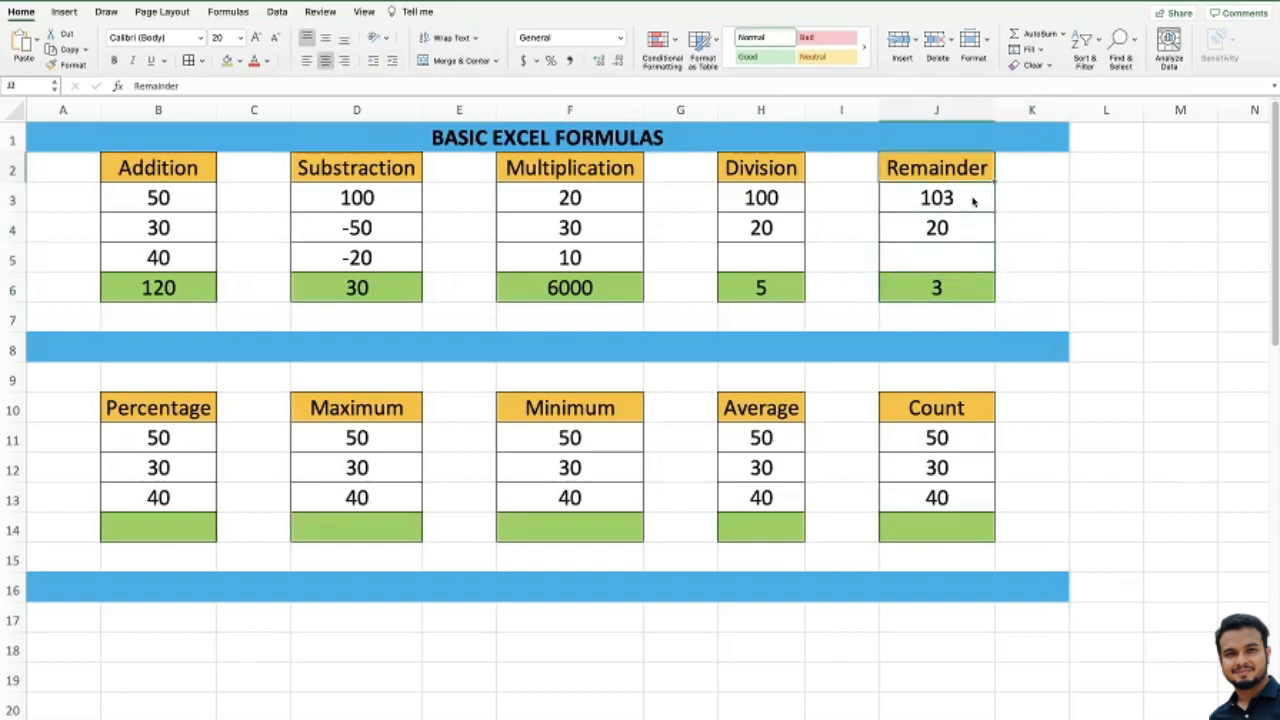
pyautogui.click(169, 409)
pyautogui.press('Down')
pyautogui.press('Down')
pyautogui.press('Down')
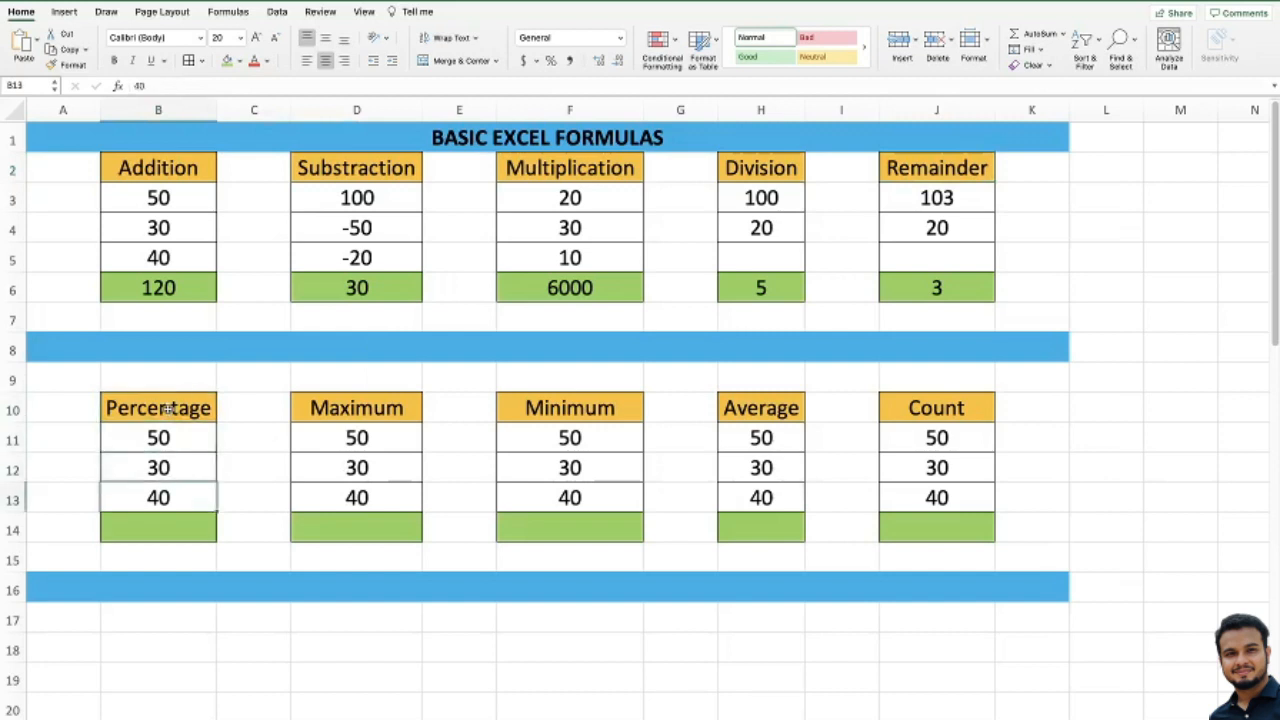
pyautogui.press('Up')
pyautogui.press('Up')
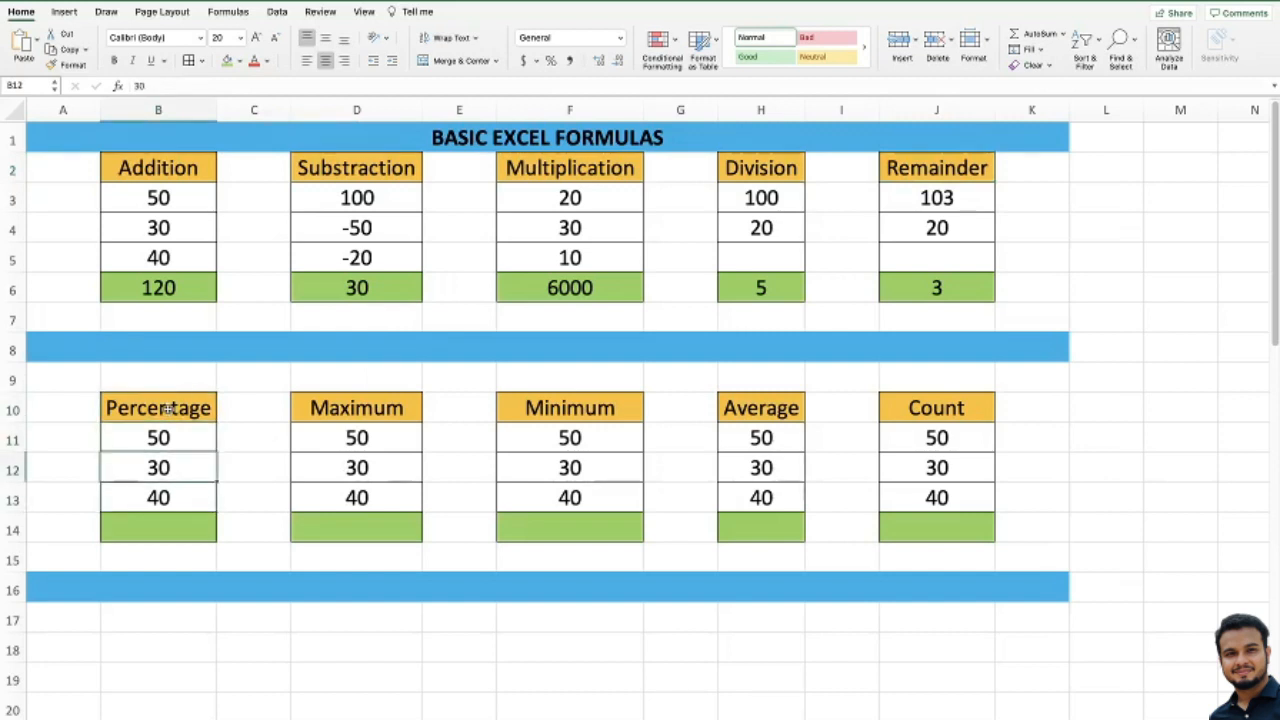
# Go through the three values listed under the Percentage heading in B11:B13.
pyautogui.press('Up')
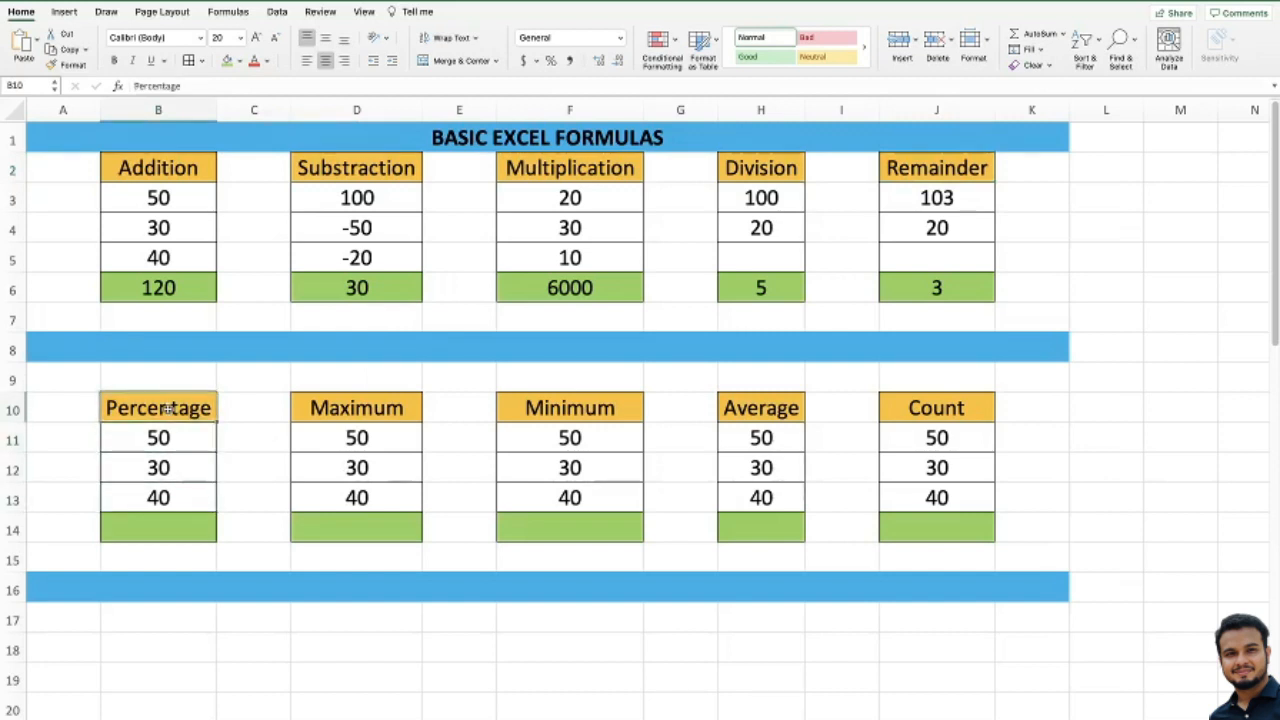
pyautogui.press('Down')
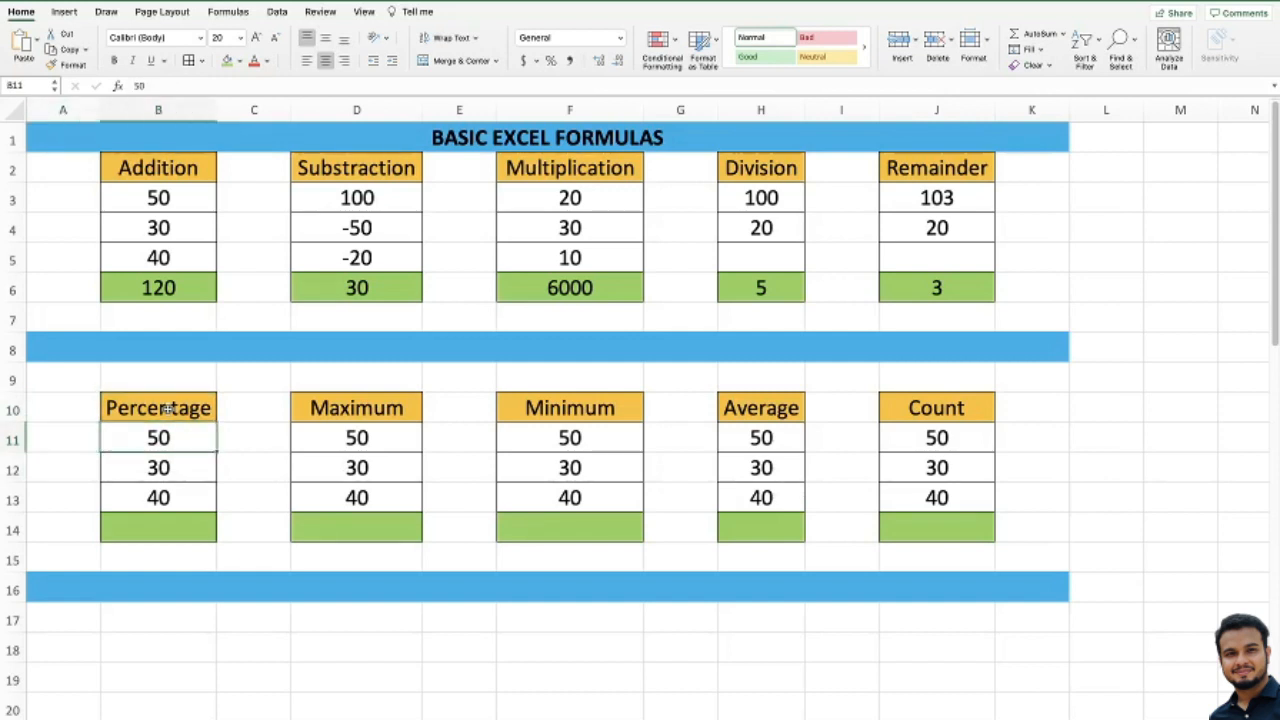
pyautogui.press('Down')
pyautogui.press('Down')
pyautogui.press('Down')
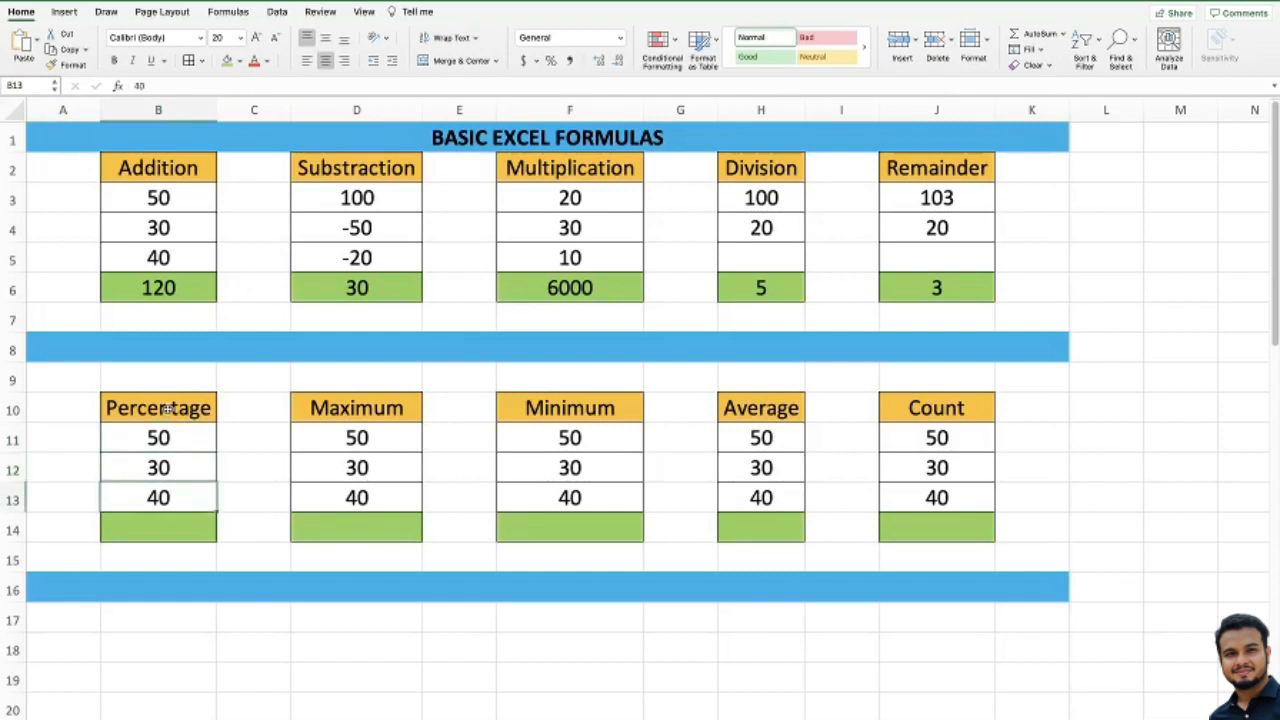
pyautogui.press('Up')
pyautogui.press('Up')
pyautogui.press('Up')
pyautogui.press('Up')
pyautogui.press('Up')
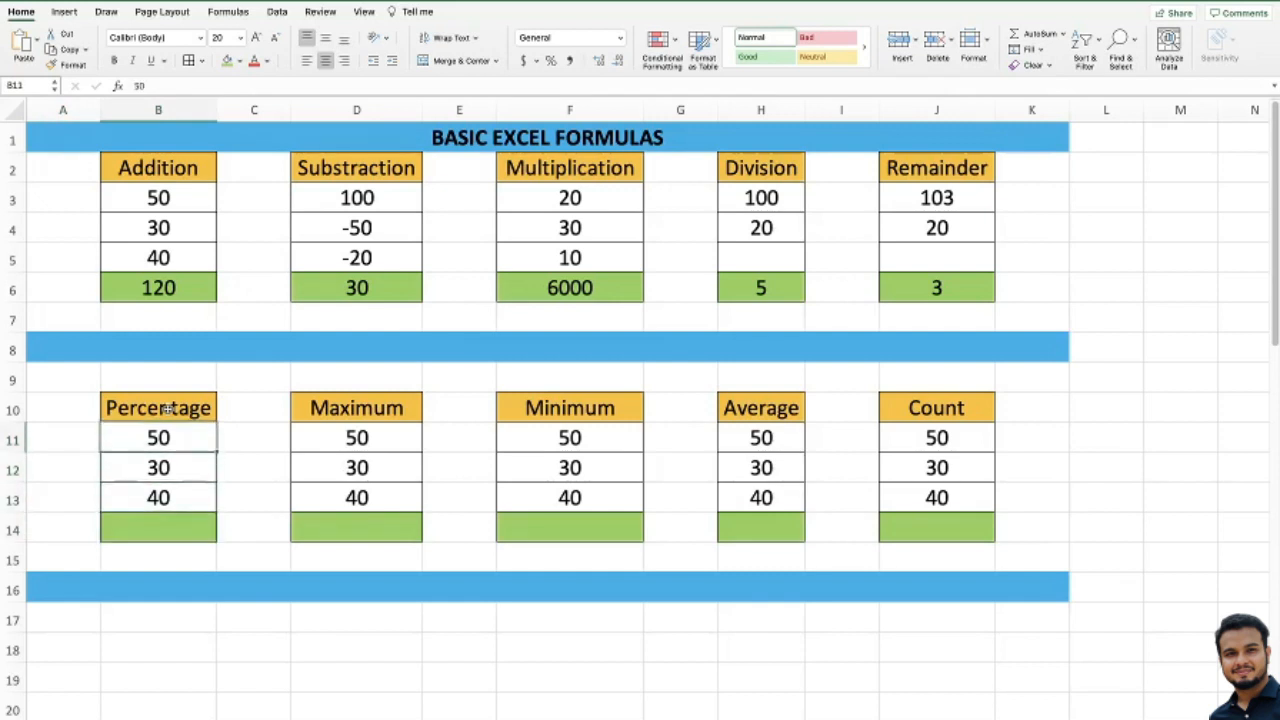
# Review the Addition values in B3:B5 and their SUM formula in B6, returning to the first Percentage value in B11.
pyautogui.press('Up')
pyautogui.press('Up')
pyautogui.press('Up')
pyautogui.press('Up')
pyautogui.press('Up')
pyautogui.press('Up')
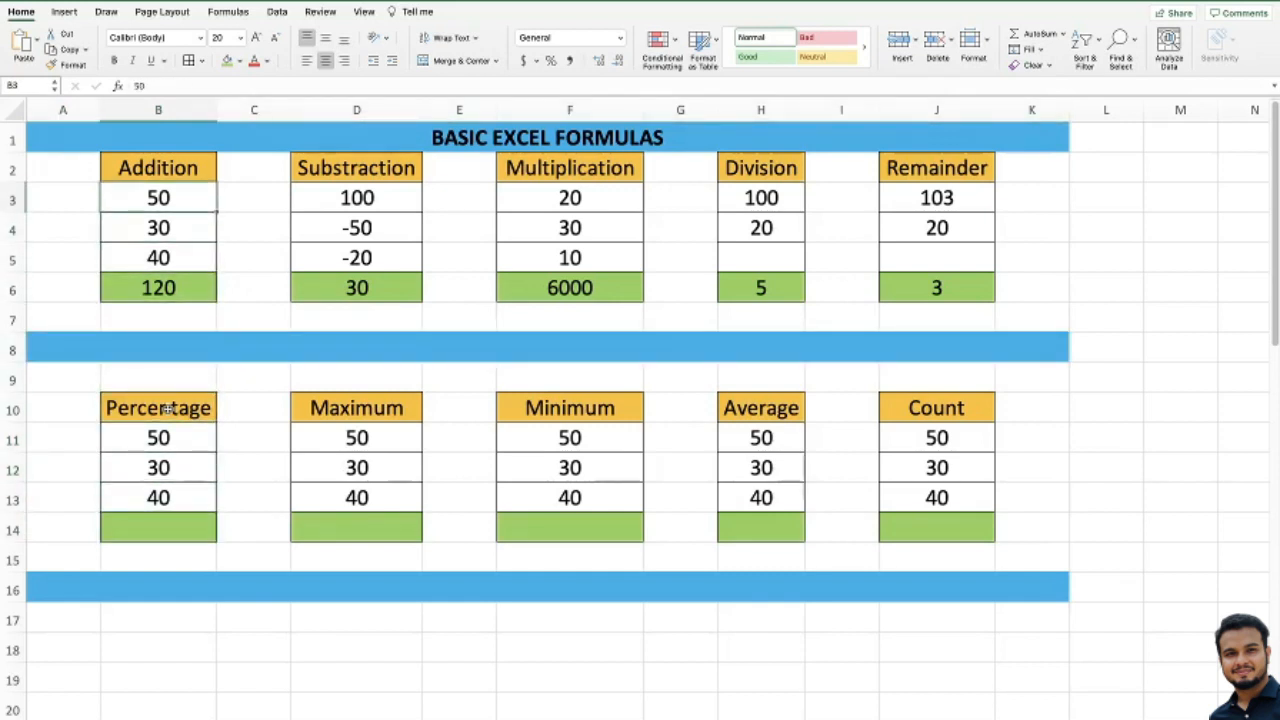
pyautogui.hotkey('shift', 'Down')
pyautogui.hotkey('shift', 'Down')
pyautogui.press('Up')
pyautogui.press('Down')
pyautogui.press('Down')
pyautogui.press('Down')
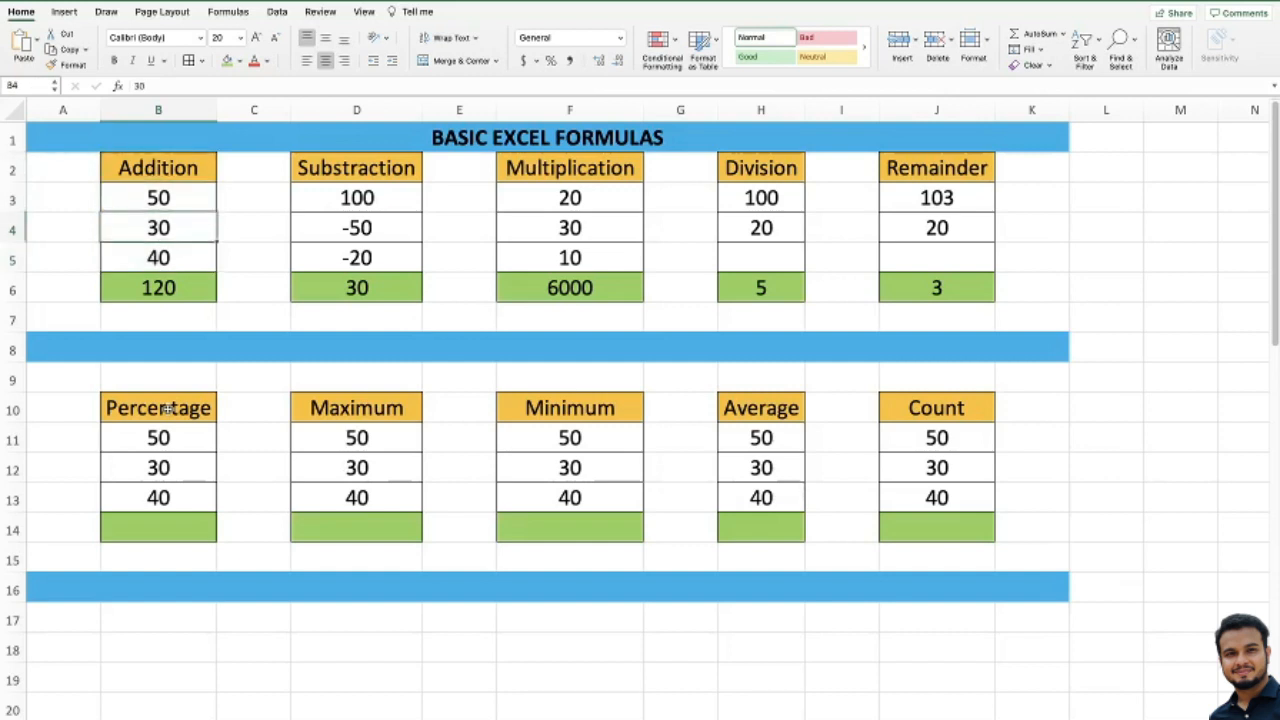
pyautogui.press('Down')
pyautogui.press('Down')
pyautogui.press('Up')
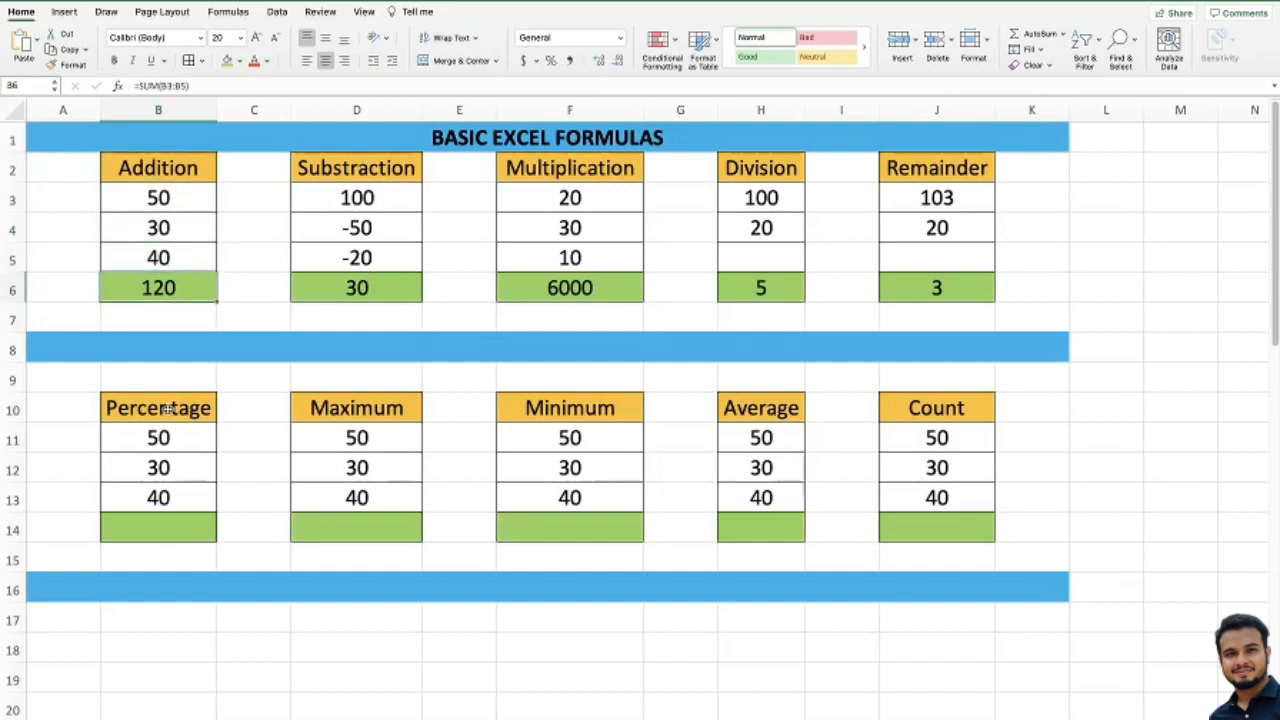
pyautogui.press('Up')
pyautogui.press('Down')
pyautogui.press('Down')
pyautogui.press('Down')
pyautogui.press('Down')
pyautogui.press('Down')
pyautogui.press('Down')
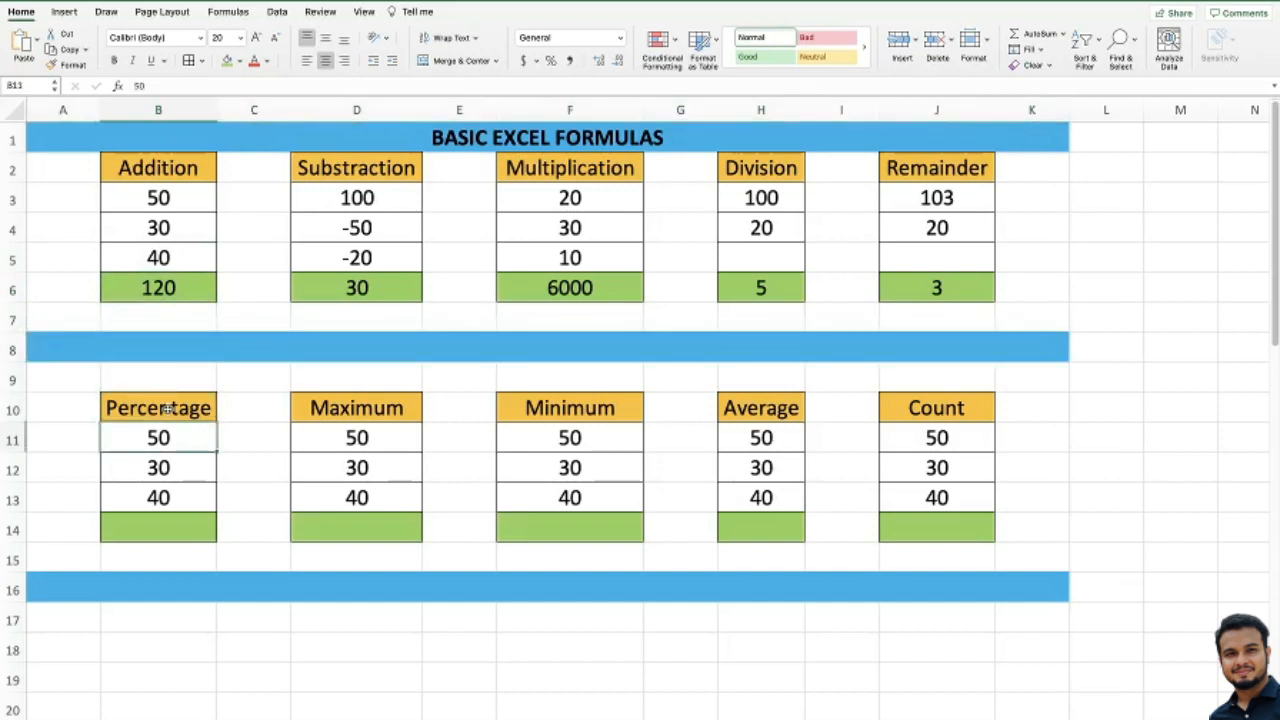
# Calculate the percentage of the Addition total out of 300 by entering =(B6/300)*100 in B14.
pyautogui.press('Left')
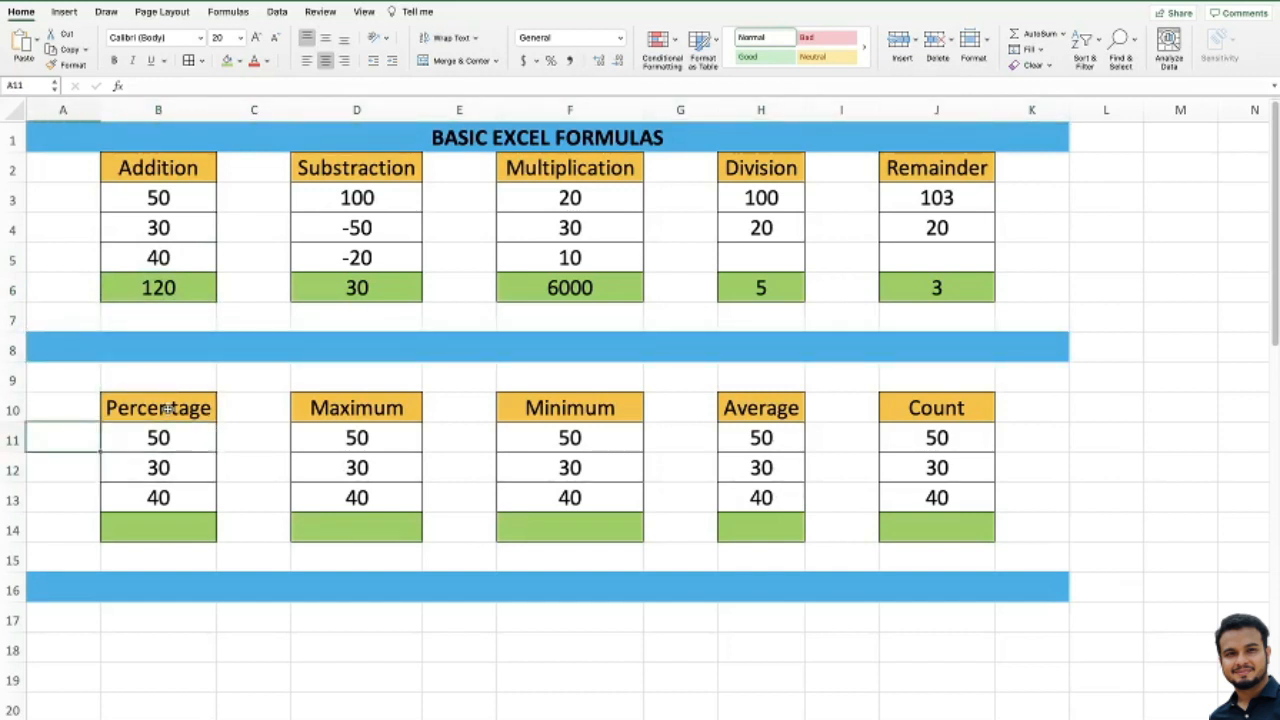
pyautogui.press('Down')
pyautogui.press('Right')
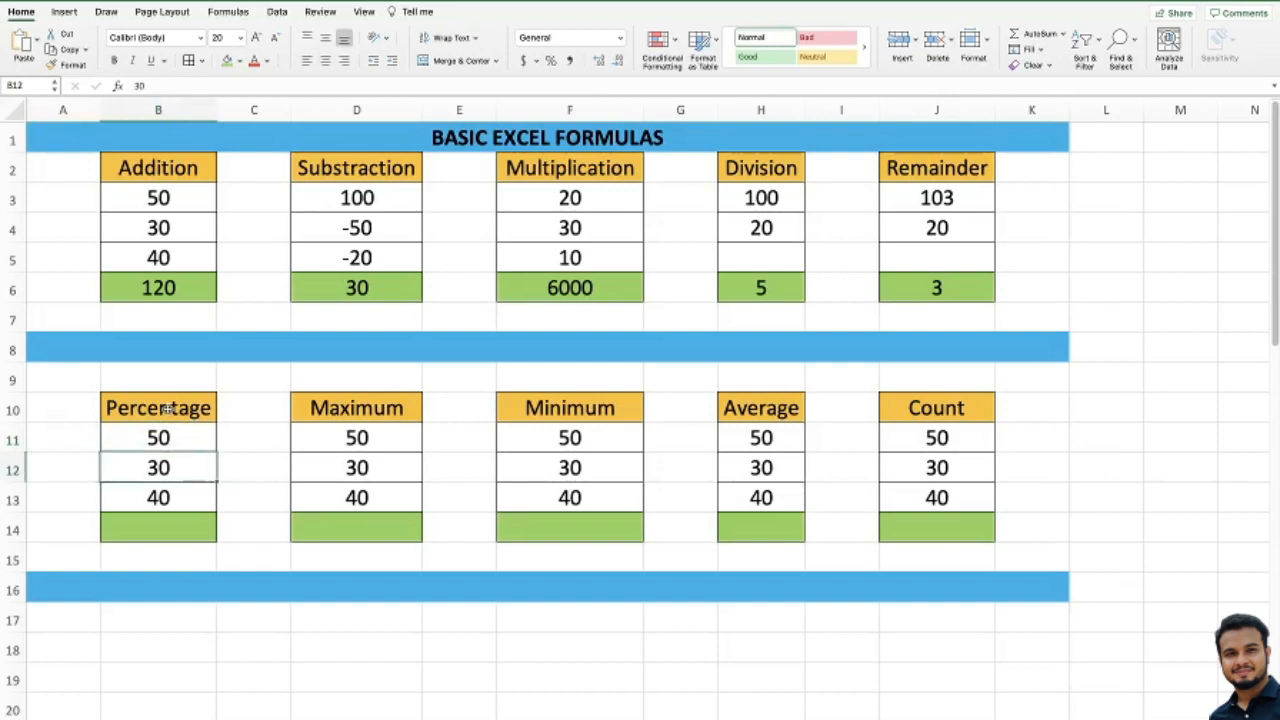
pyautogui.press('Down')
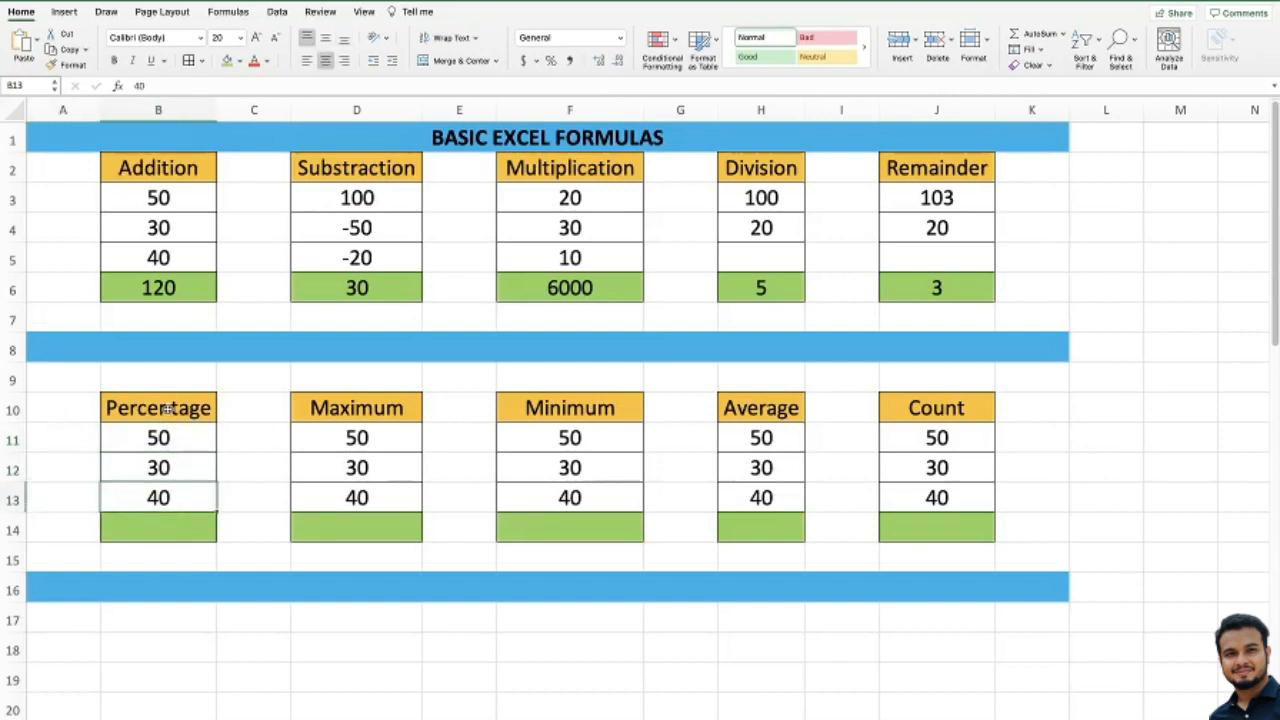
pyautogui.press('Down')
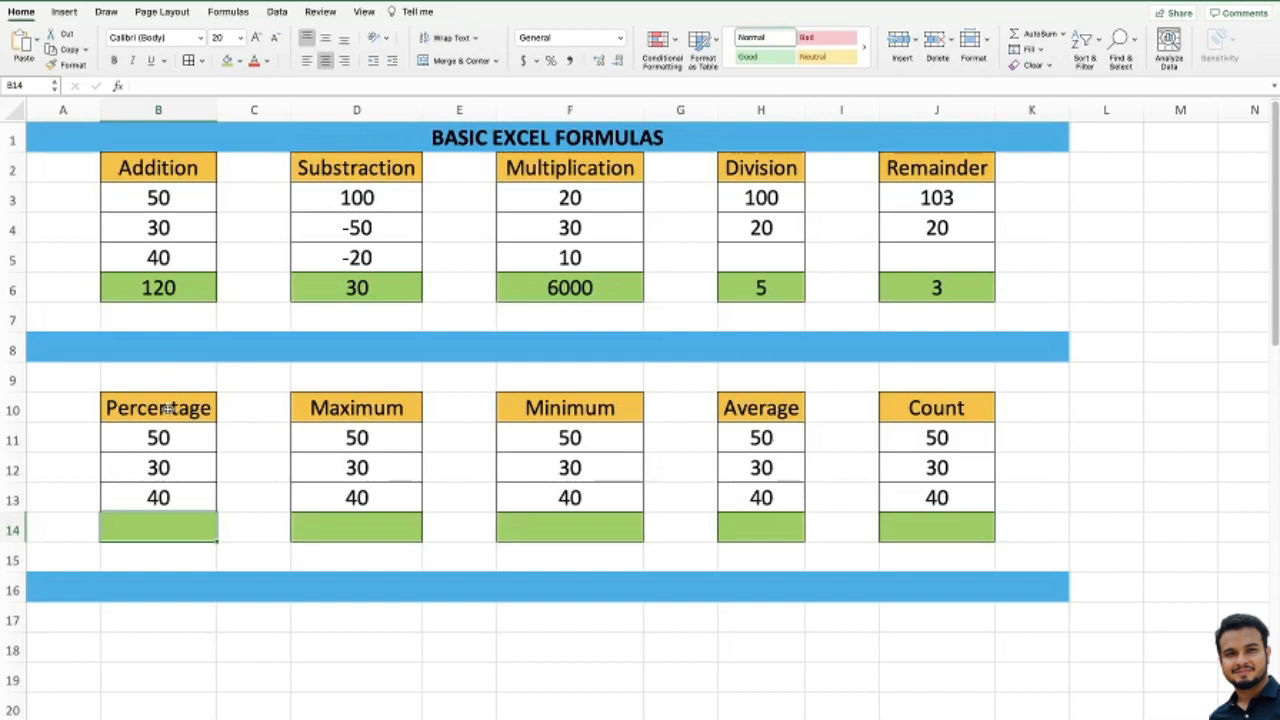
pyautogui.write('=')
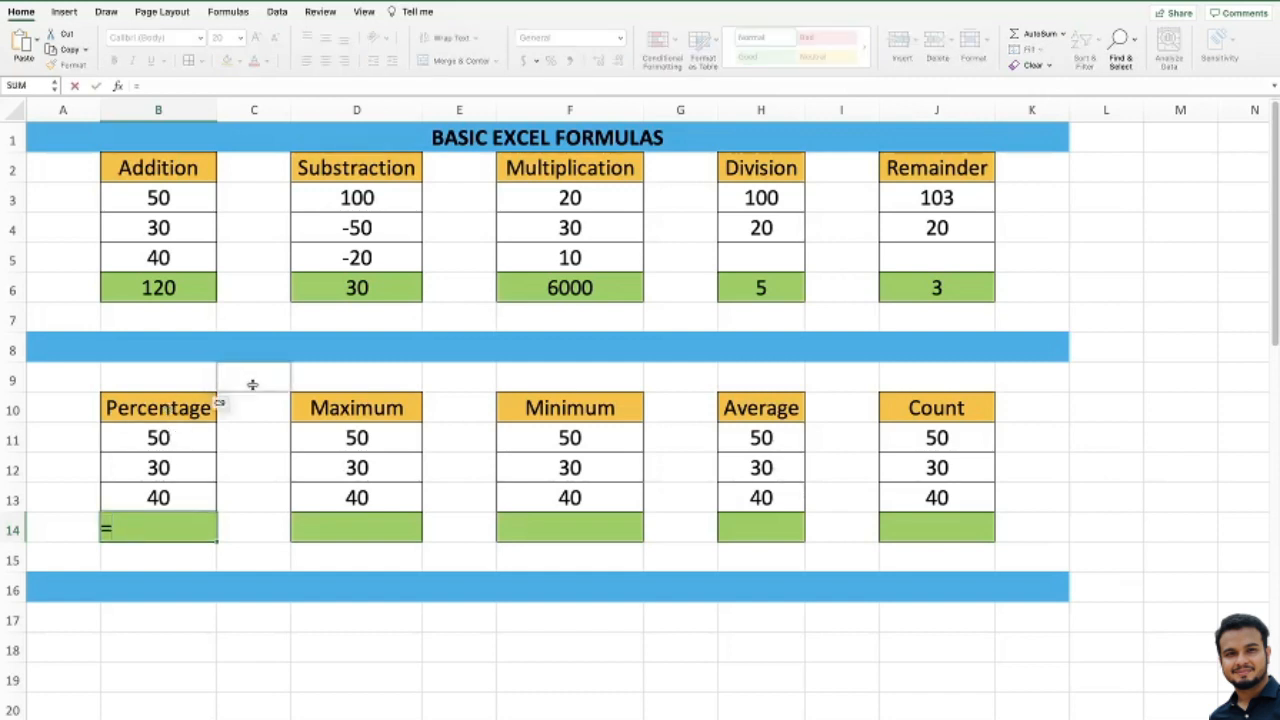
pyautogui.click(170, 287)
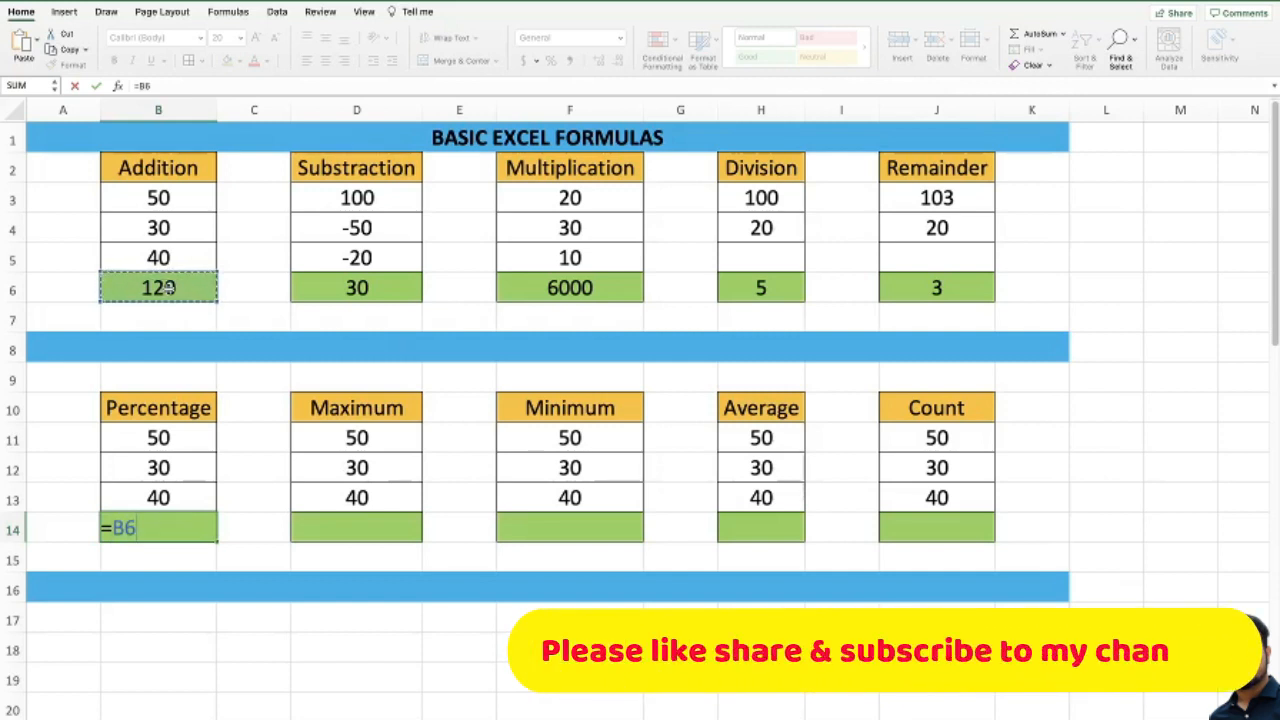
pyautogui.write('/')
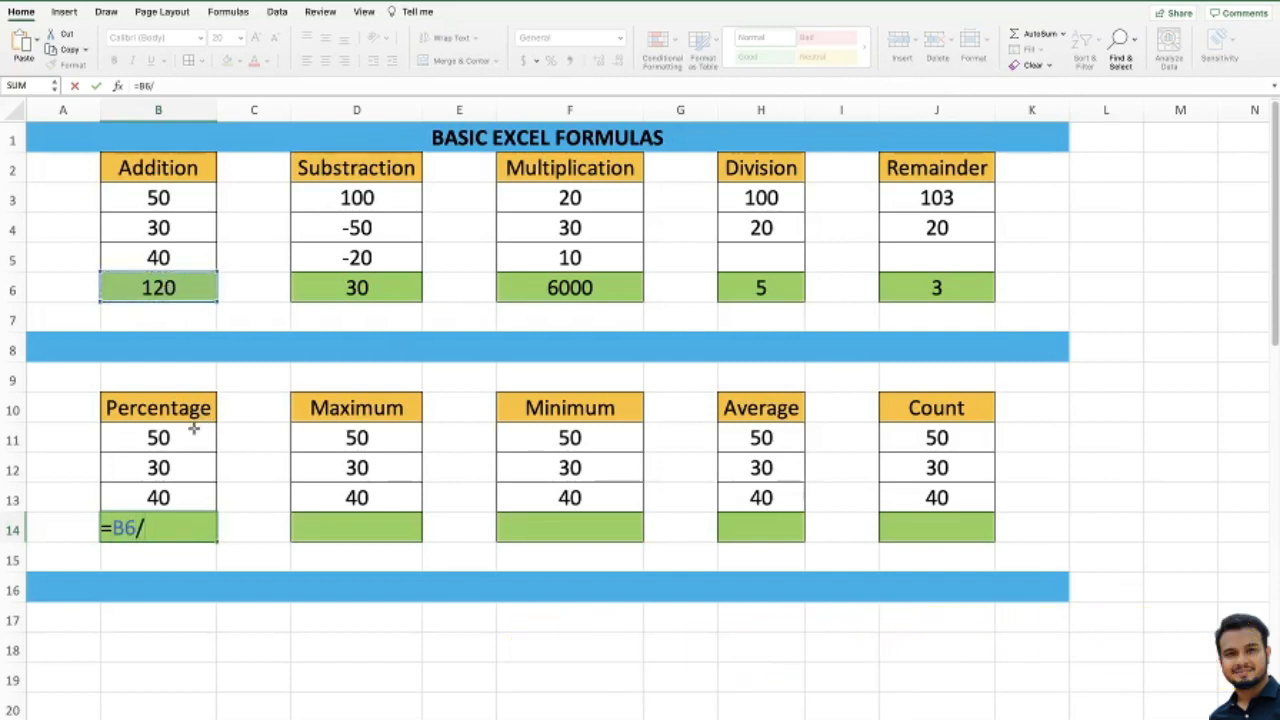
pyautogui.write('300')
pyautogui.write(')')
pyautogui.click(113, 528)
pyautogui.write('(')
pyautogui.click(190, 530)
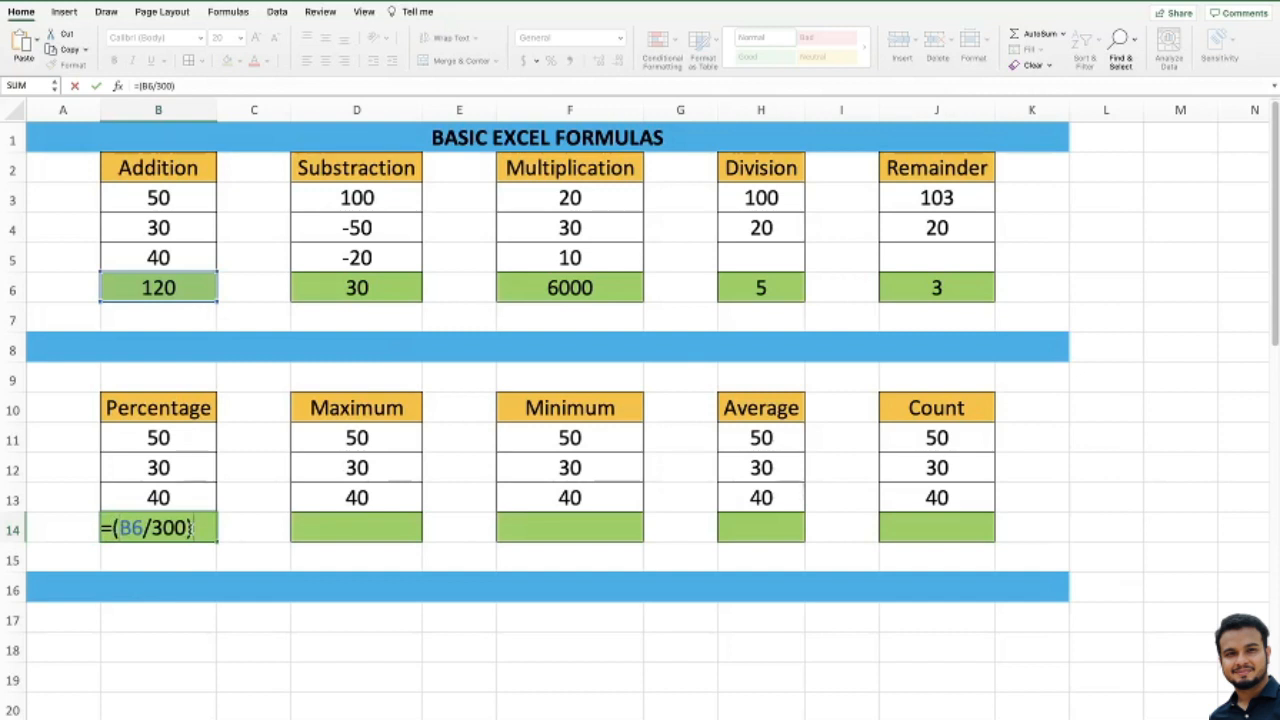
pyautogui.write('*100')
pyautogui.press('Return')
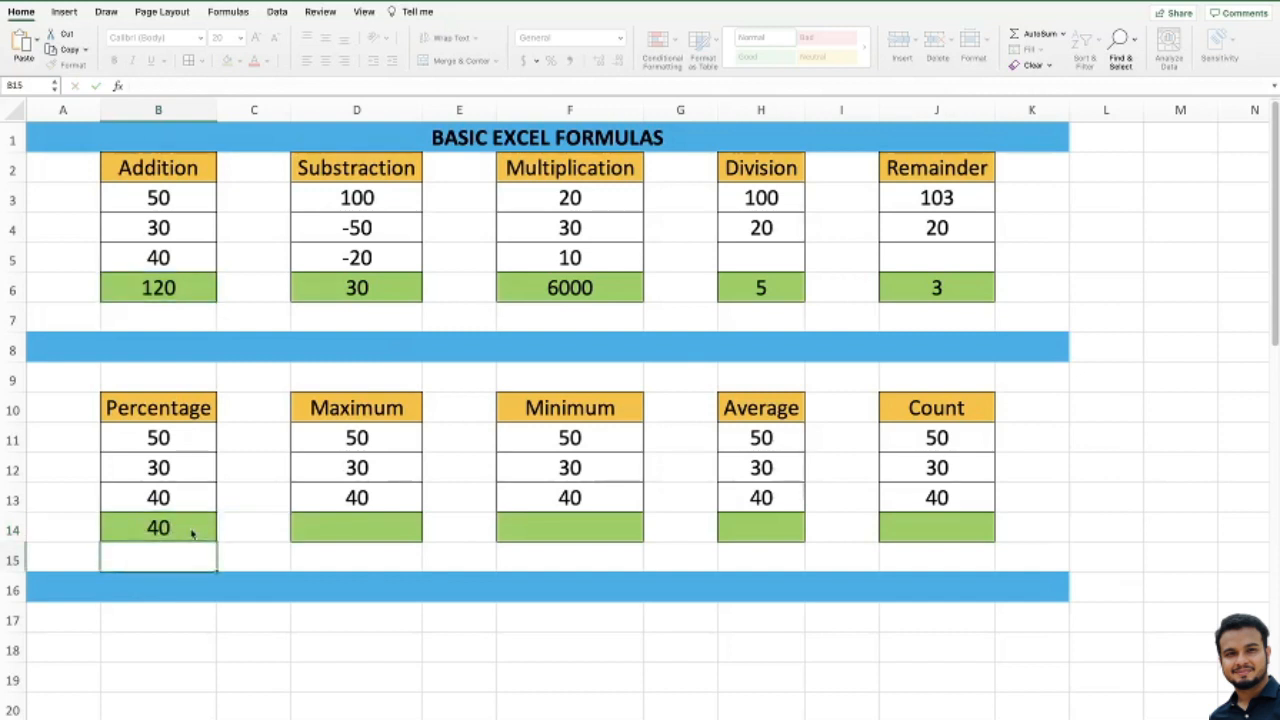
pyautogui.press('Up')
pyautogui.press('Left')
pyautogui.press('Right')
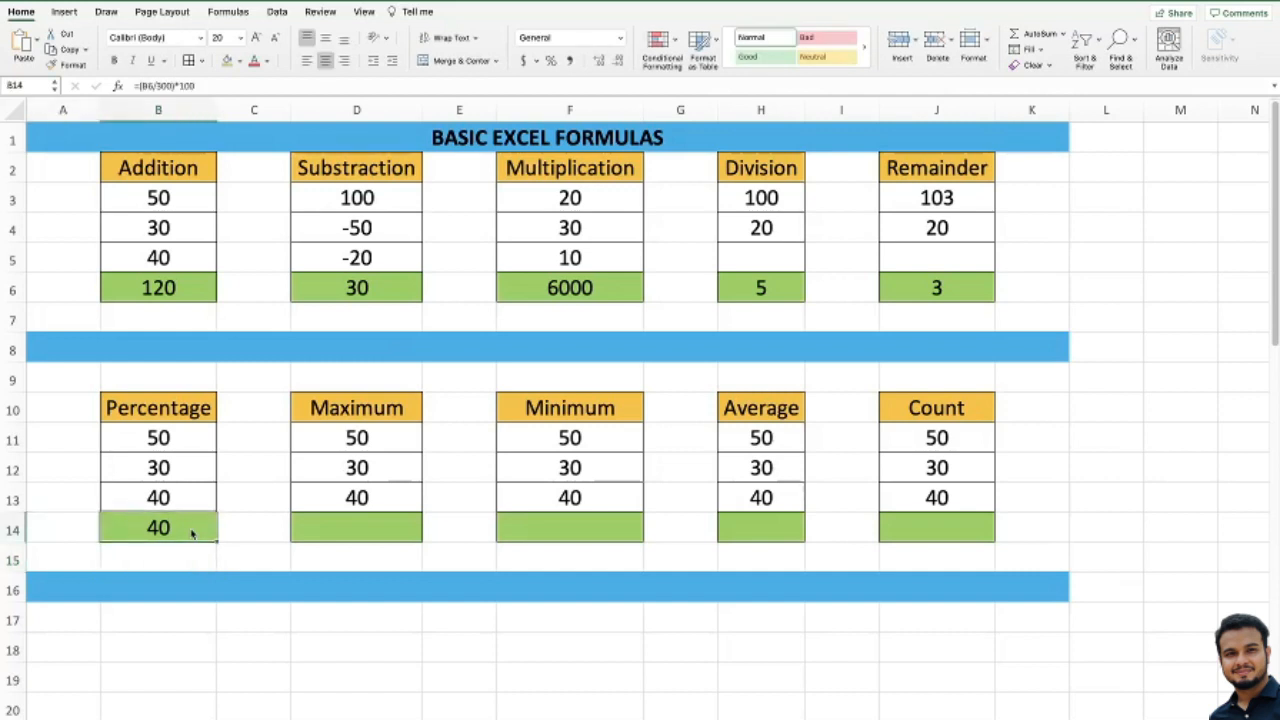
pyautogui.press('Left')
pyautogui.press('Right')
pyautogui.press('Left')
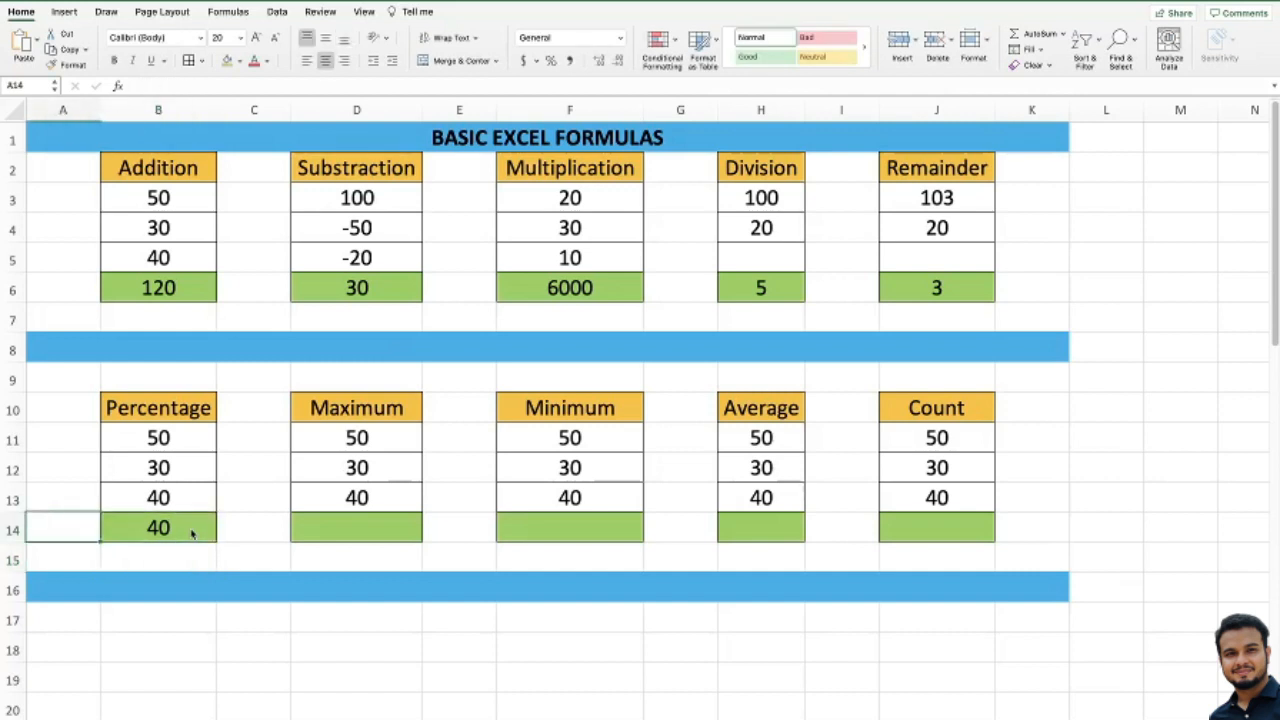
pyautogui.press('Right')
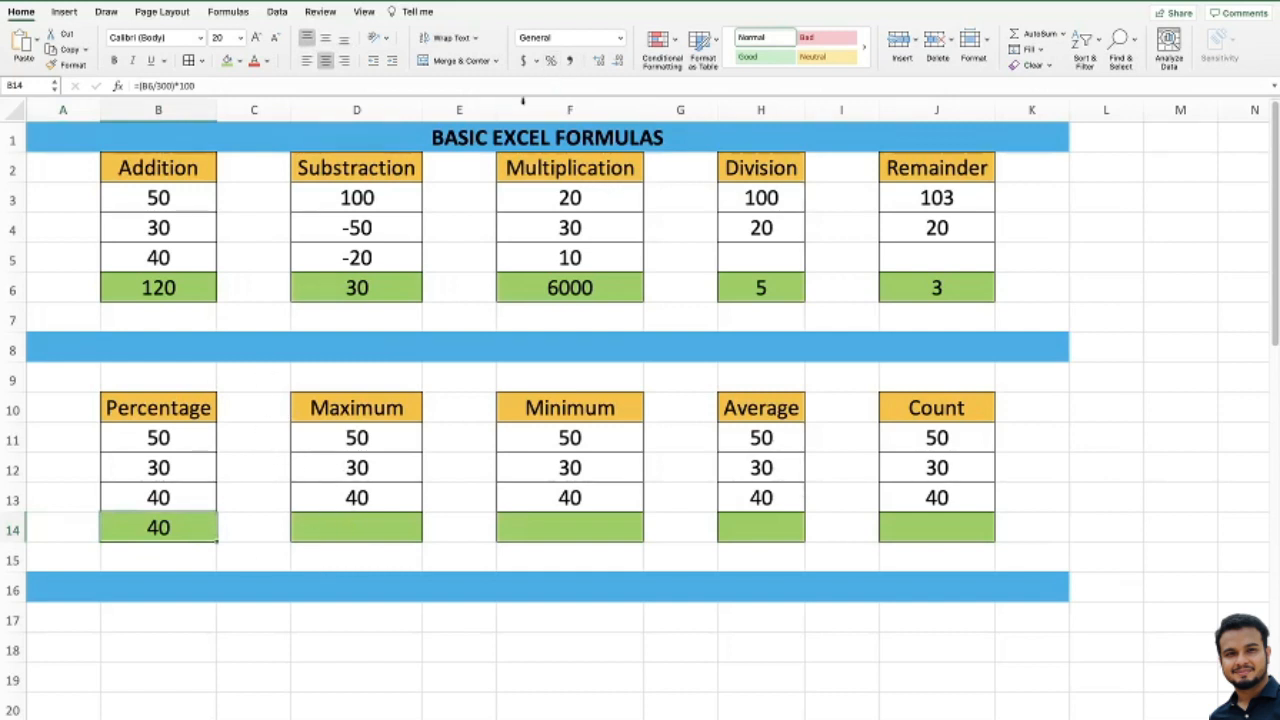
# Replace the formula in B14 with =B6/300 and format the cell as a percentage.
pyautogui.click(238, 530)
pyautogui.click(186, 528)
pyautogui.write('=')
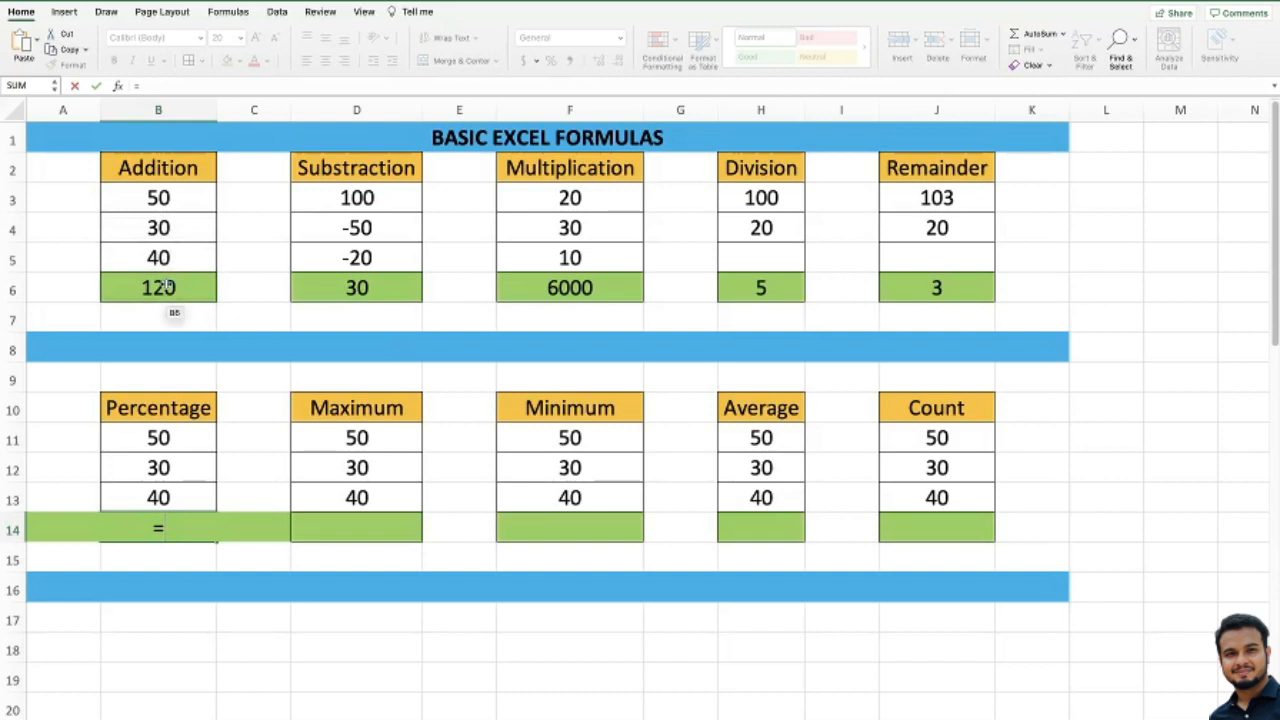
pyautogui.click(167, 287)
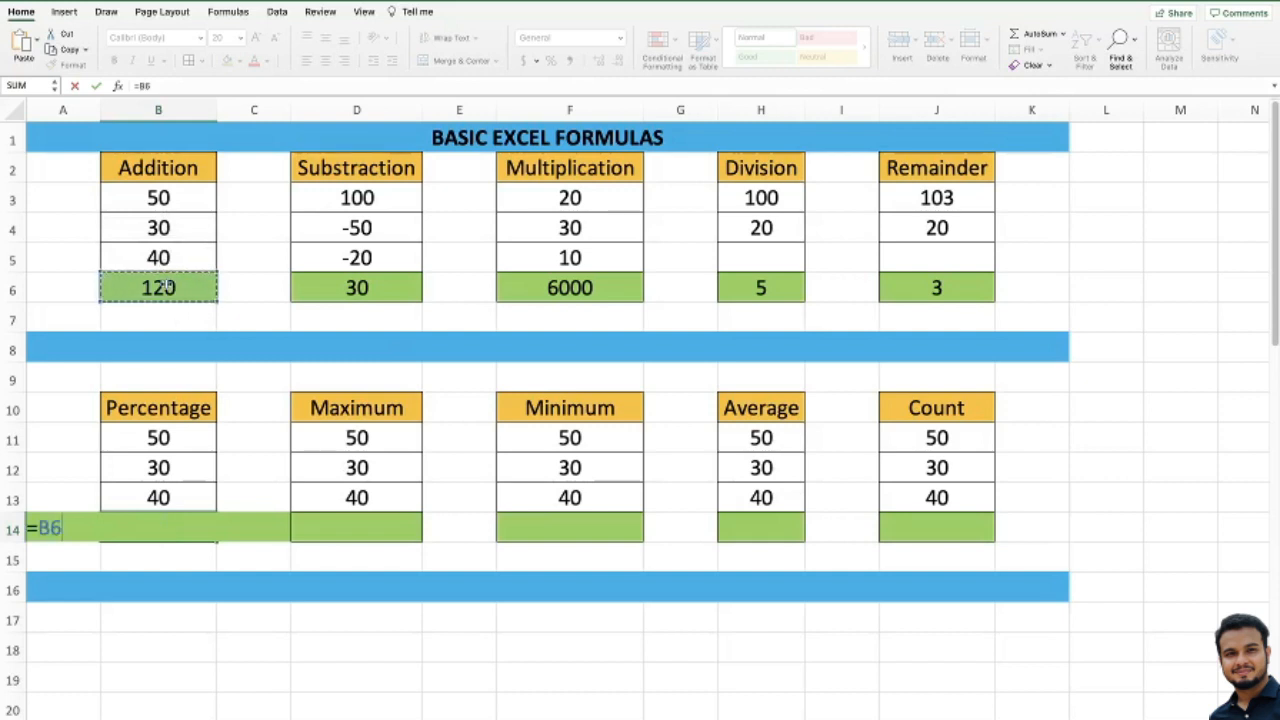
pyautogui.write('/300')
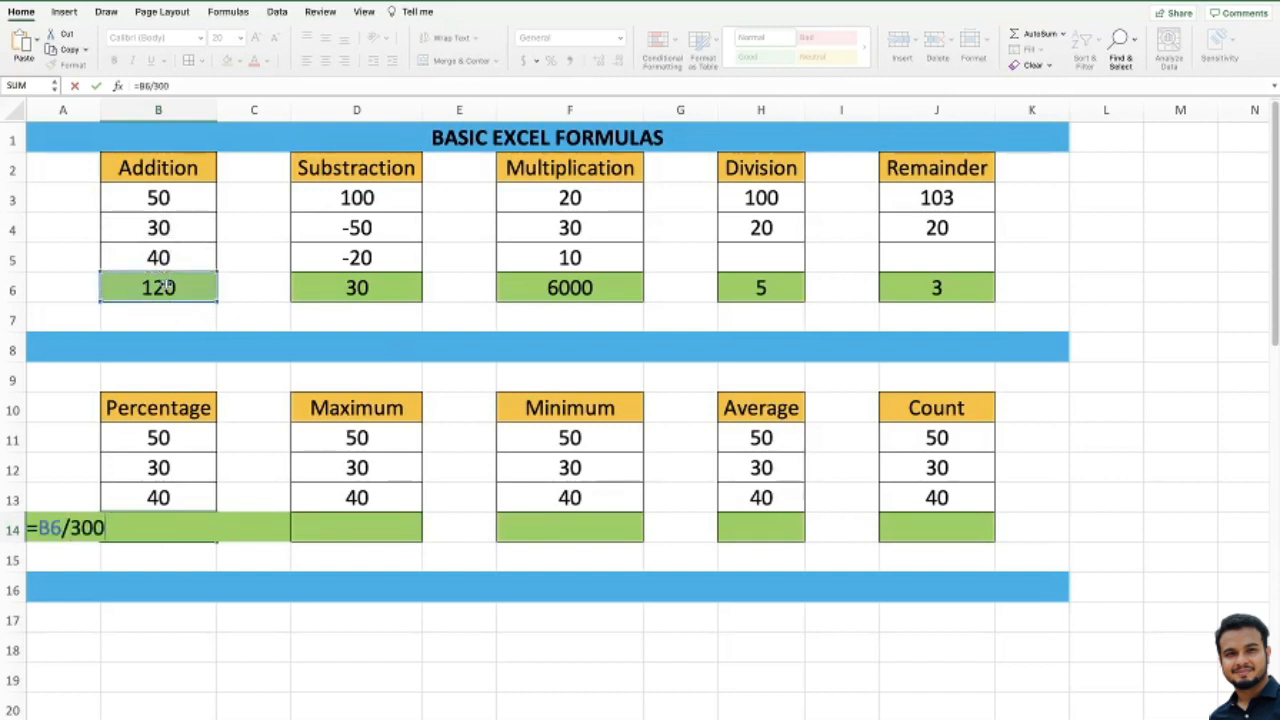
pyautogui.press('Return')
pyautogui.press('Up')
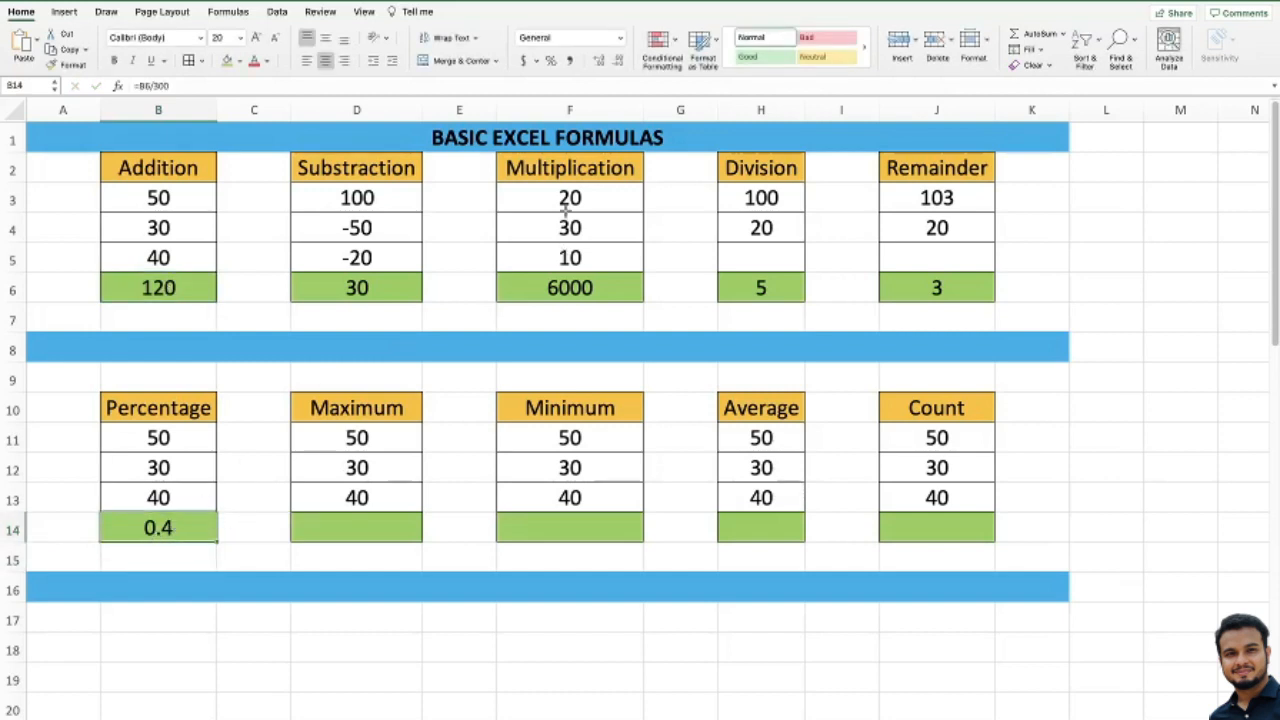
pyautogui.click(551, 60)
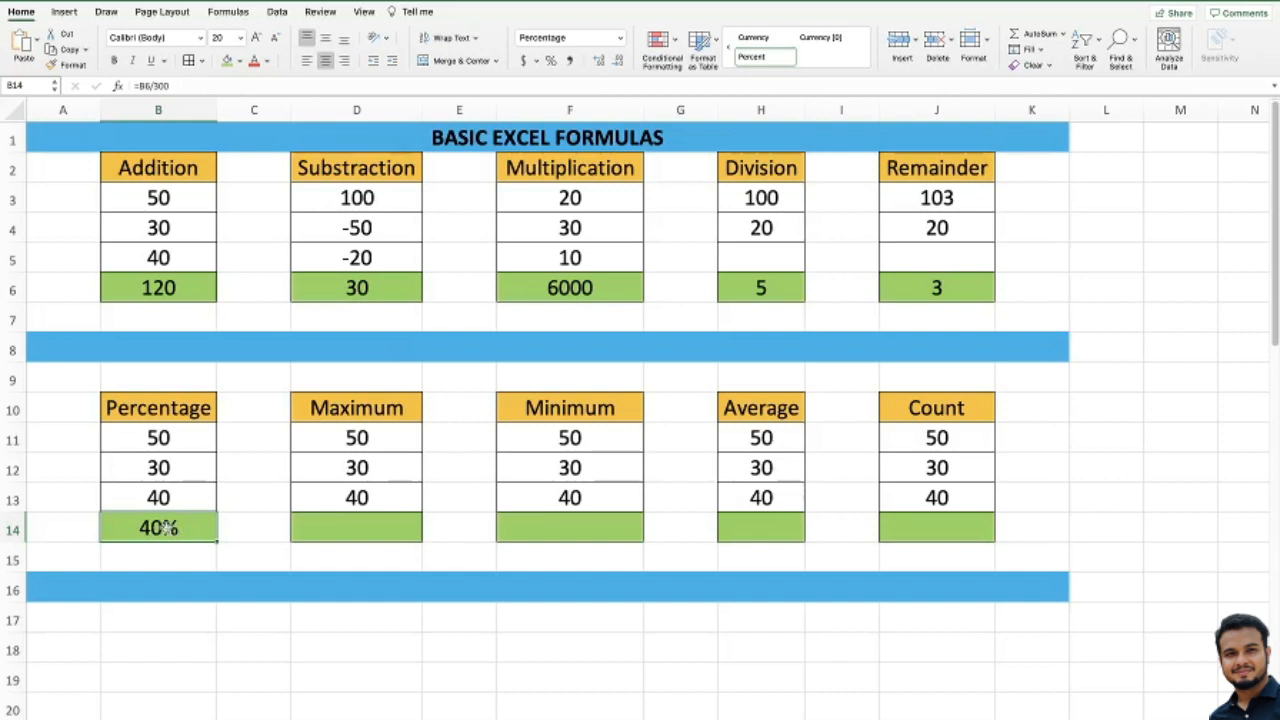
# Change the second Addition value in B4 to 60 and check the total in B6 and the percentage in B14.
pyautogui.doubleClick(165, 230)
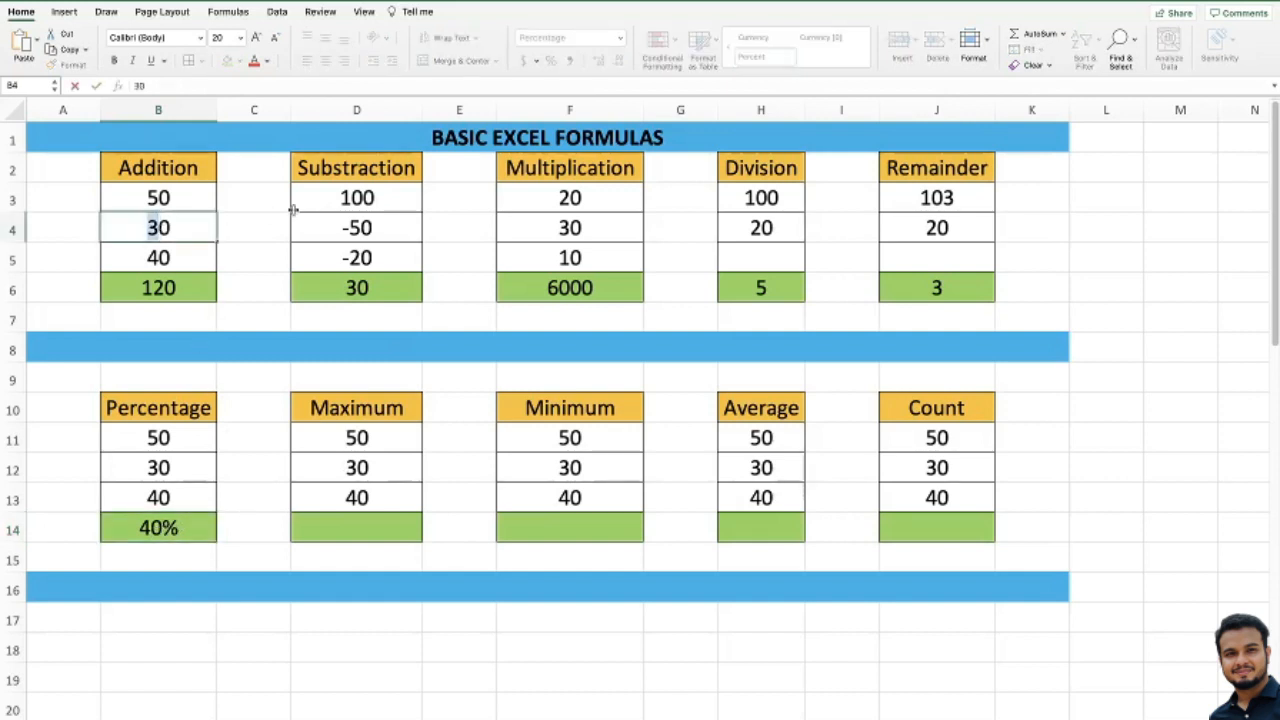
pyautogui.write('600')
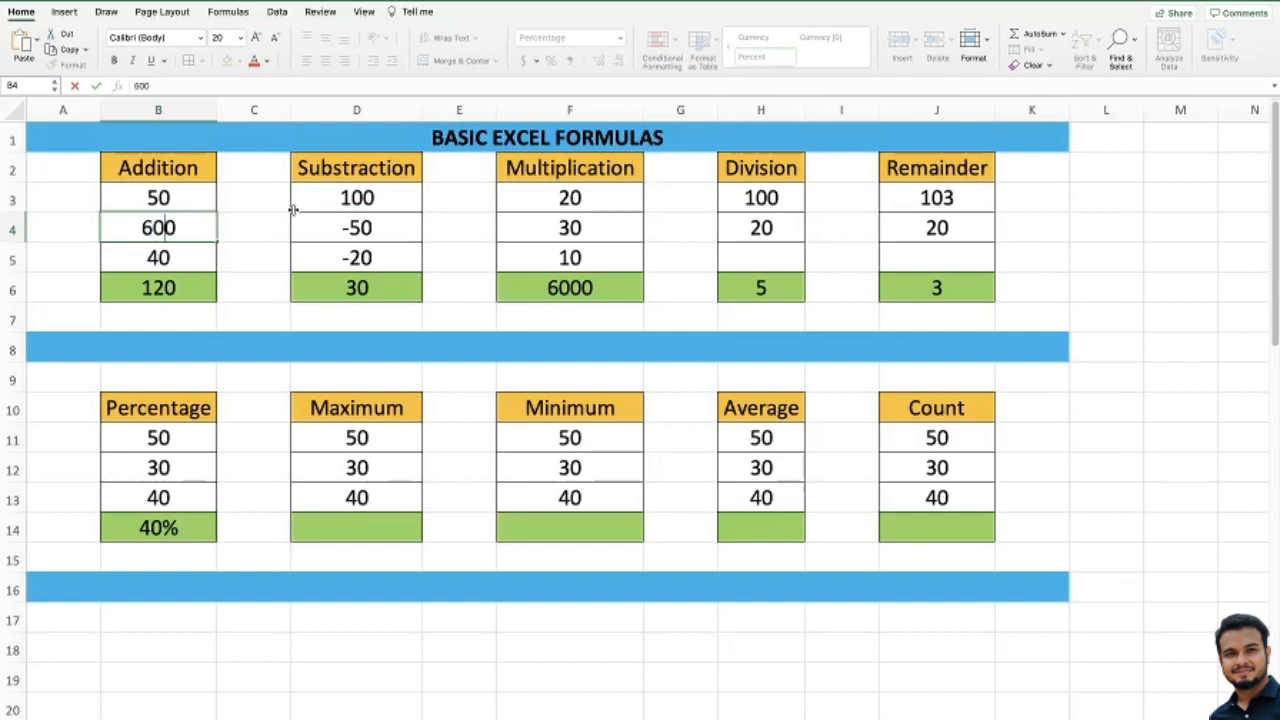
pyautogui.press('Delete')
pyautogui.press('Return')
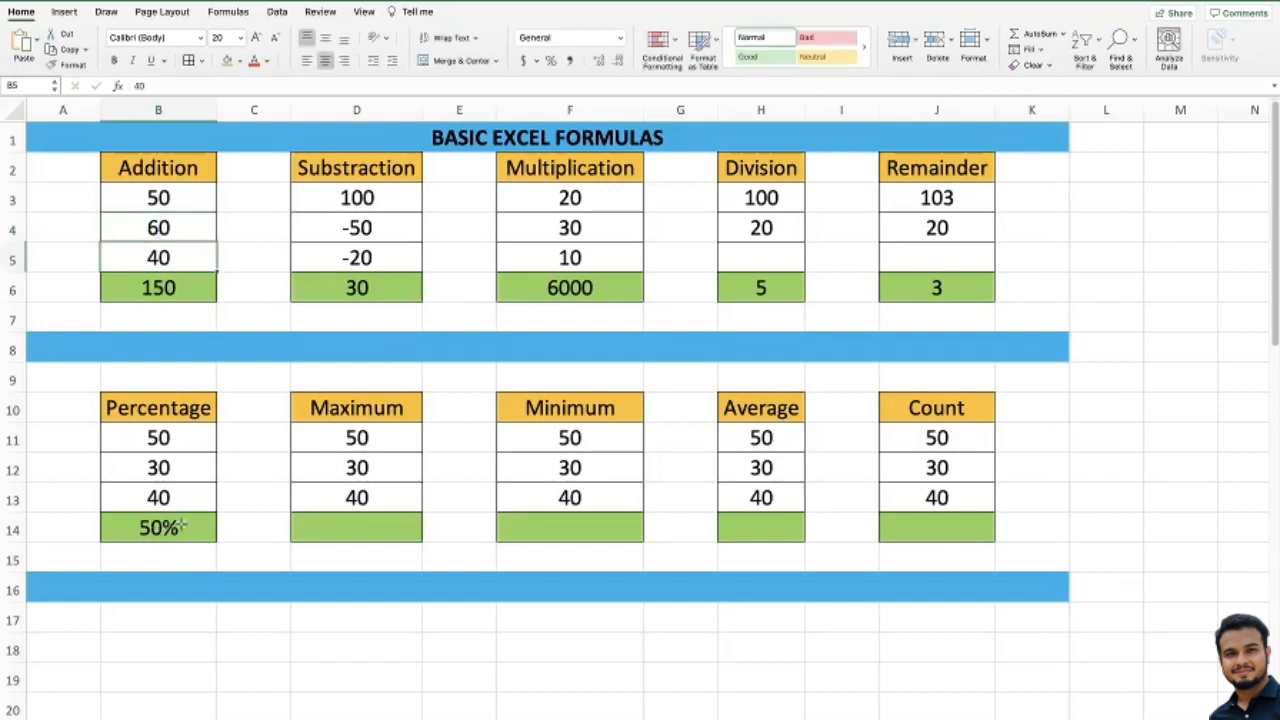
pyautogui.click(166, 288)
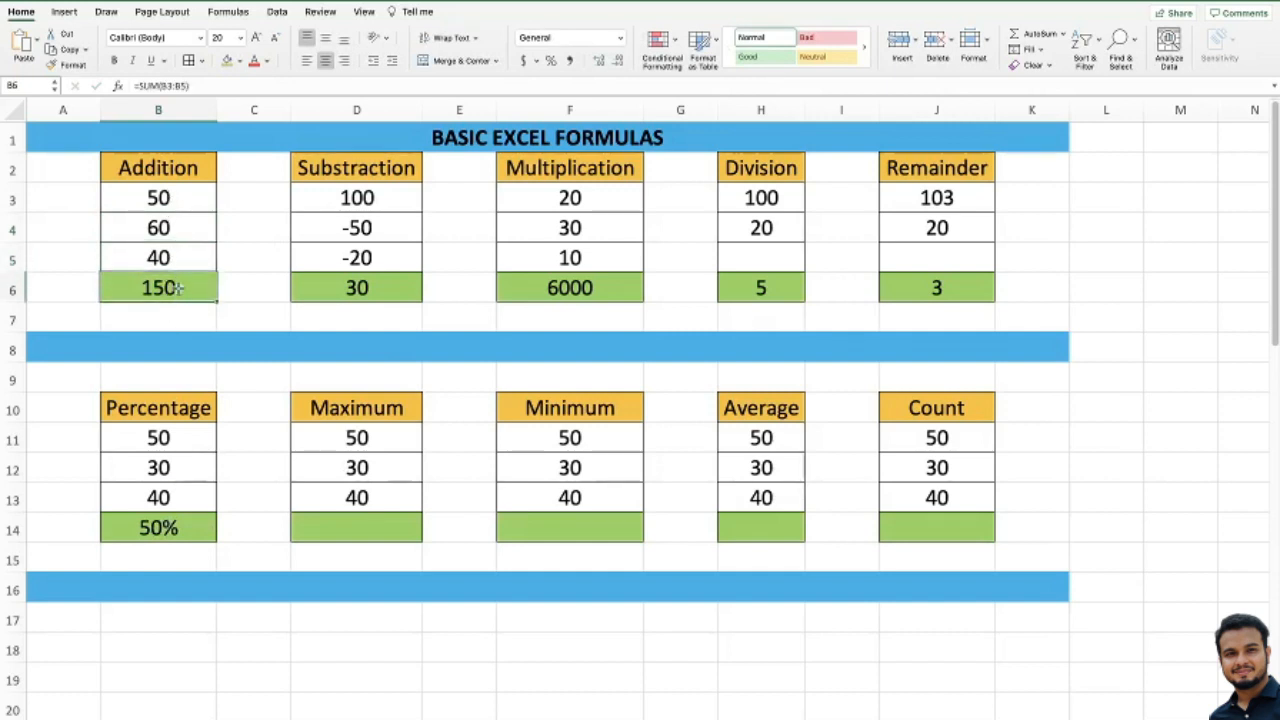
pyautogui.click(160, 527)
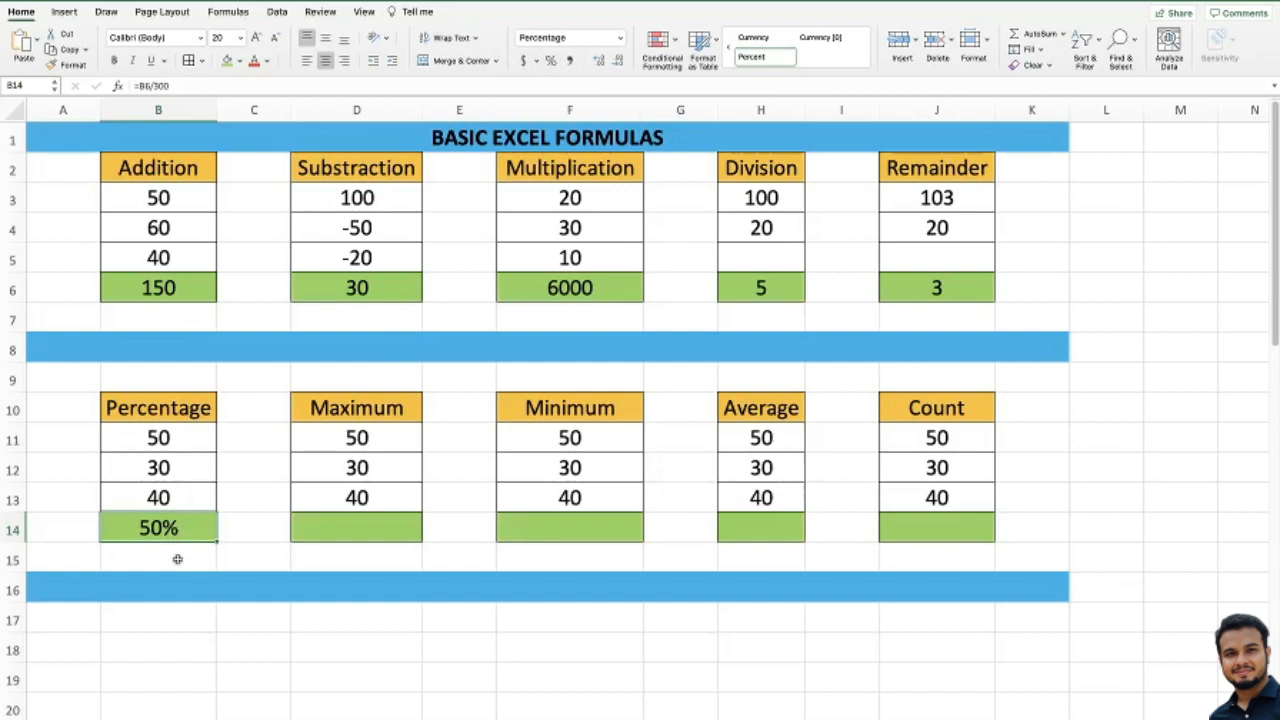
# Set the second Addition value in B4 back to 30 and recheck the percentage in B14.
pyautogui.click(172, 233)
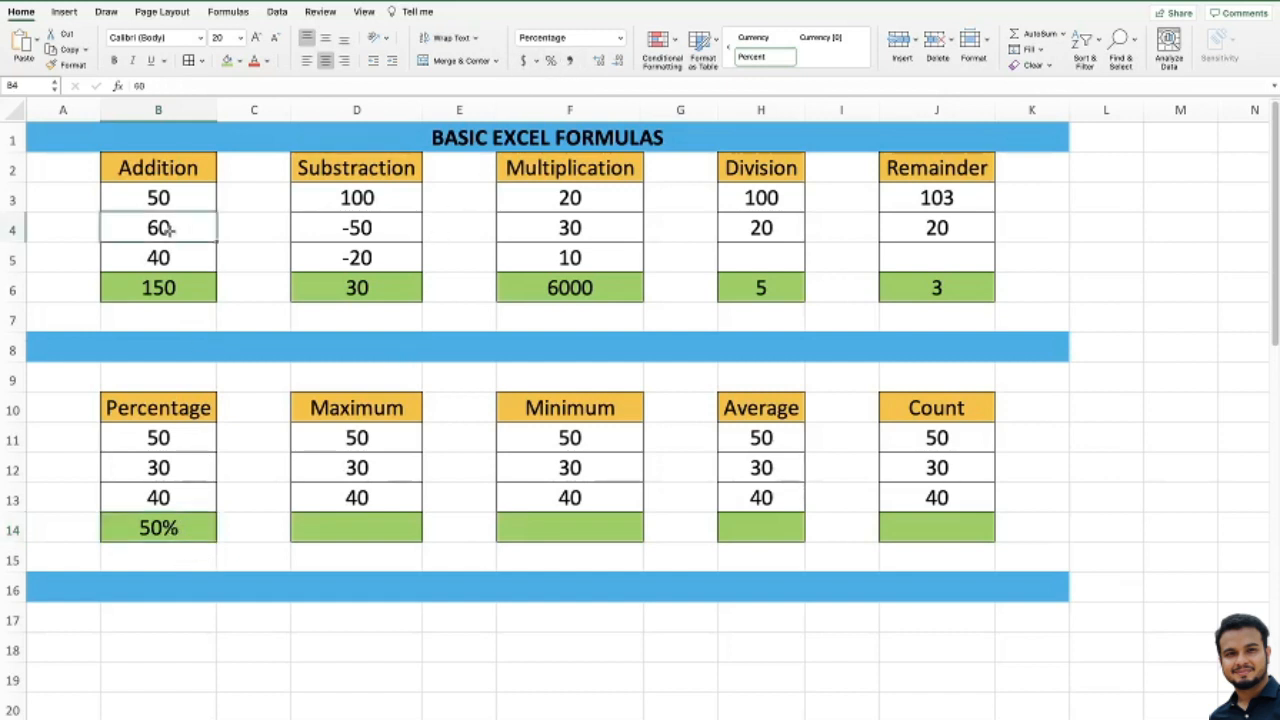
pyautogui.write('30')
pyautogui.press('Return')
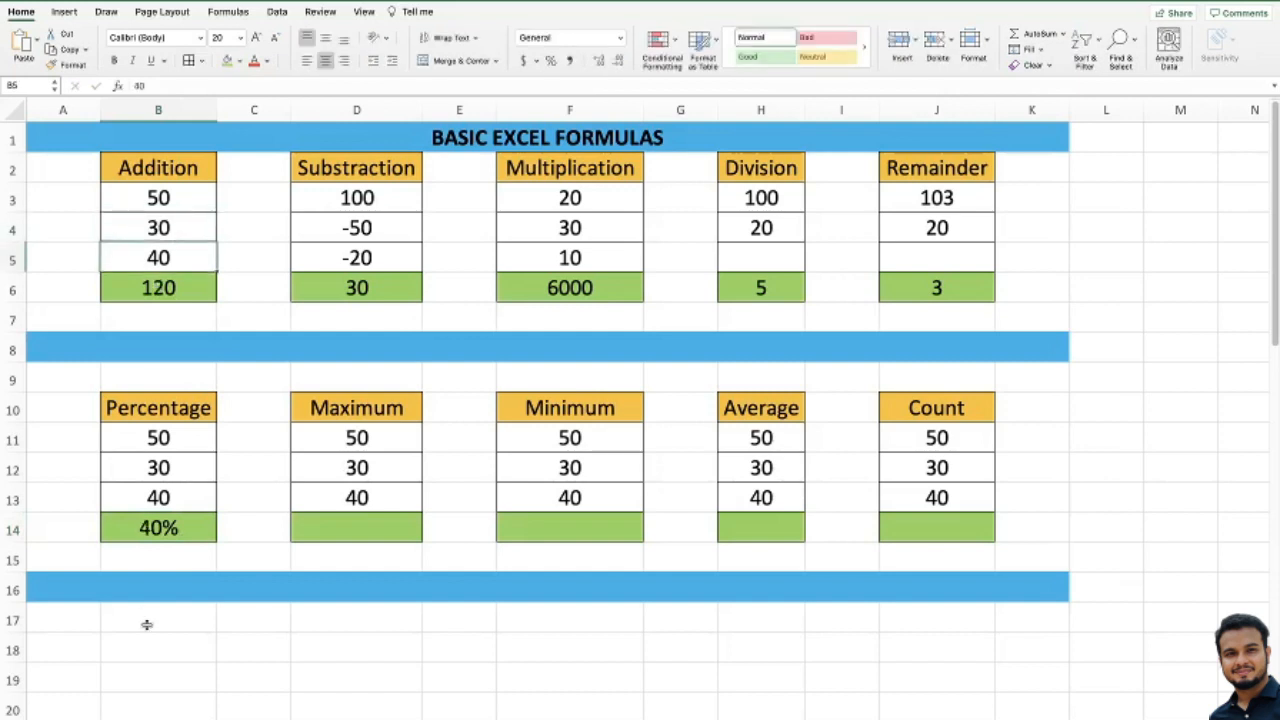
pyautogui.click(173, 528)
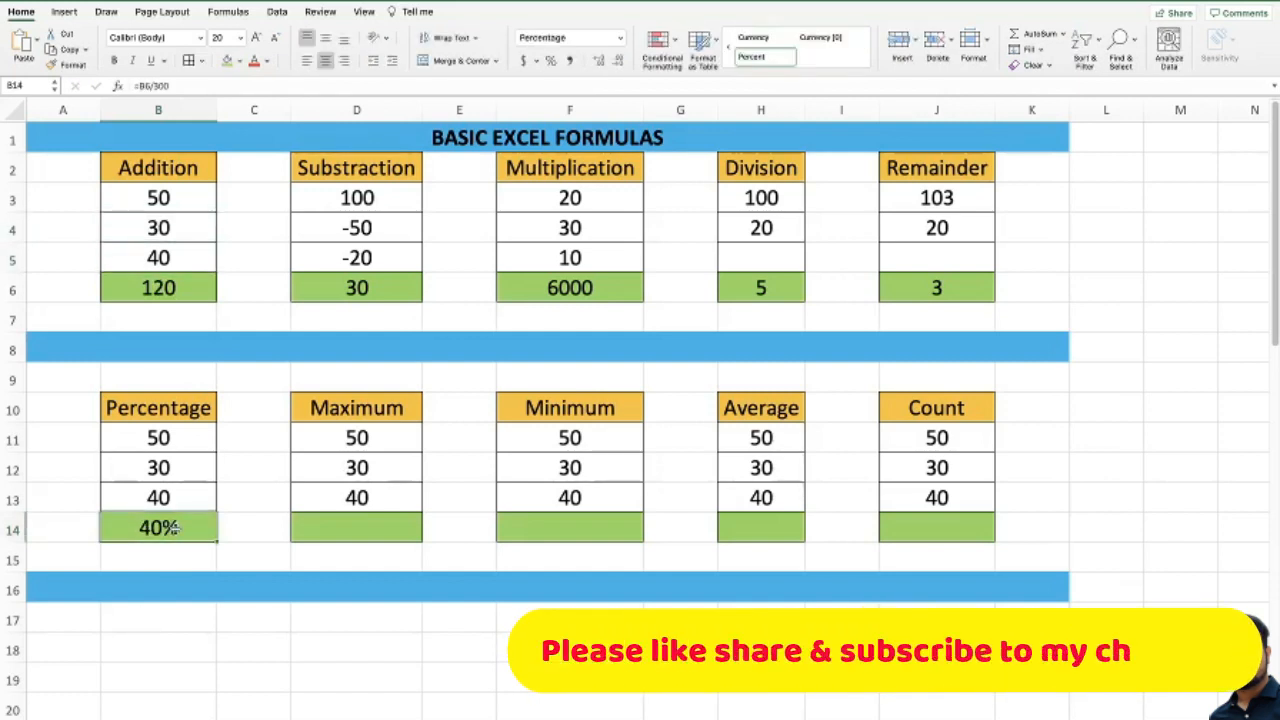
# Calculate the maximum of D11:D13 in D14 with the AutoSum Max function and review the resulting formula.
pyautogui.click(406, 493)
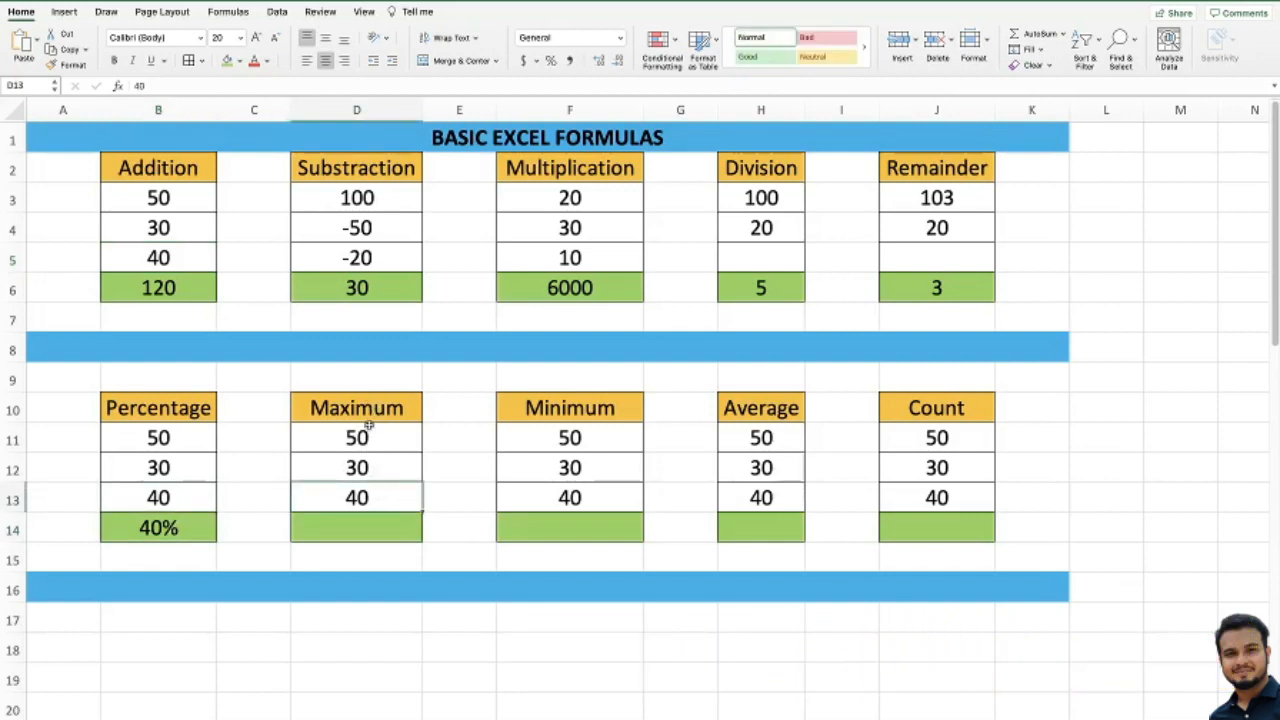
pyautogui.click(395, 440)
pyautogui.moveTo(361, 435); pyautogui.dragTo(362, 492)
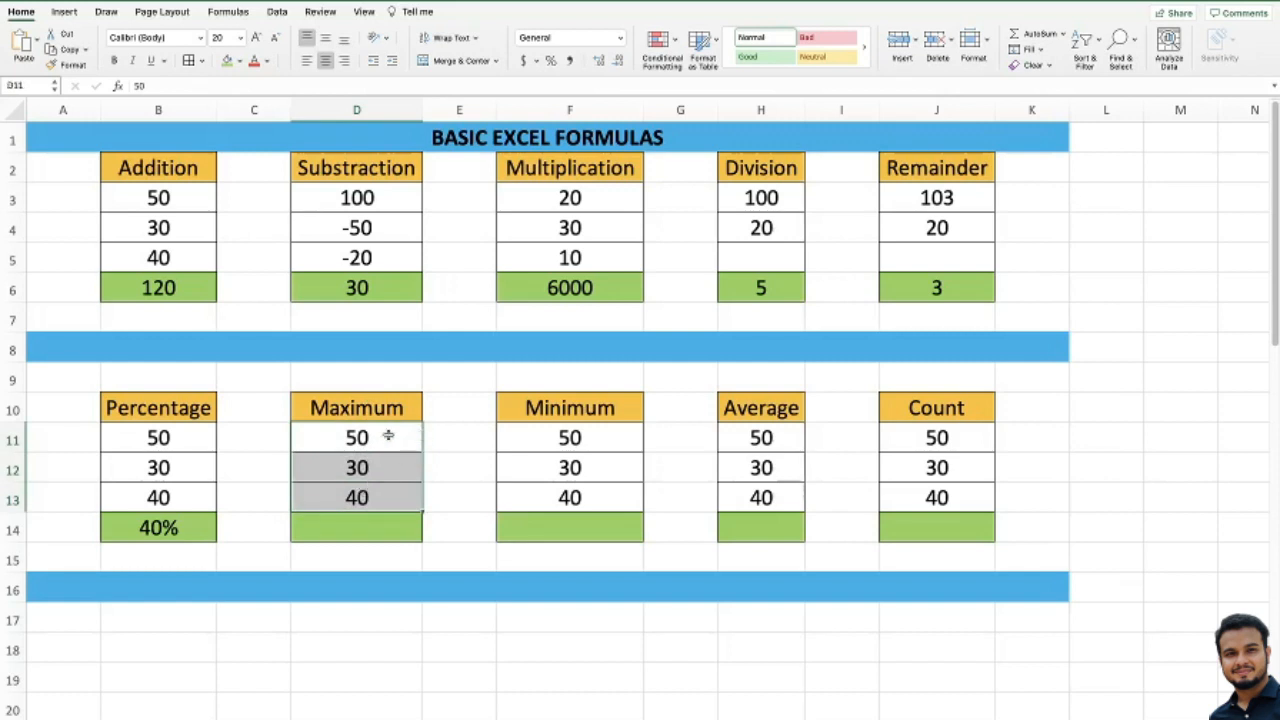
pyautogui.click(445, 448)
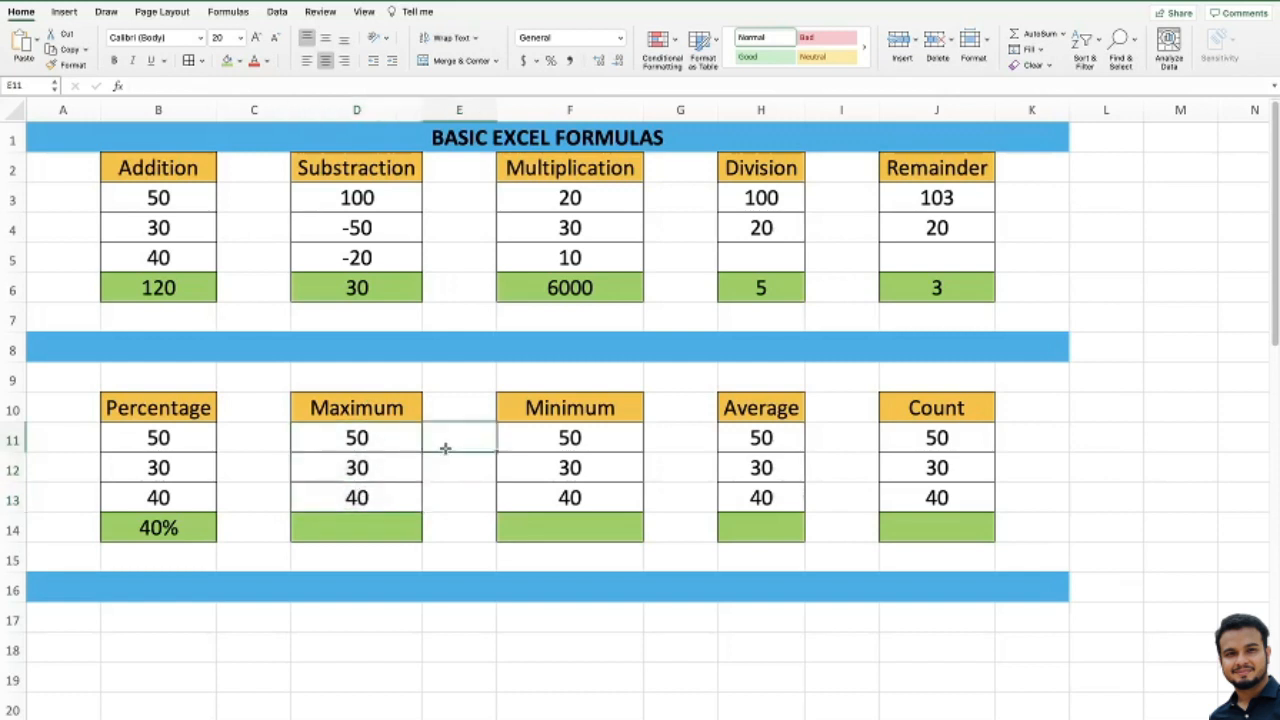
pyautogui.click(368, 530)
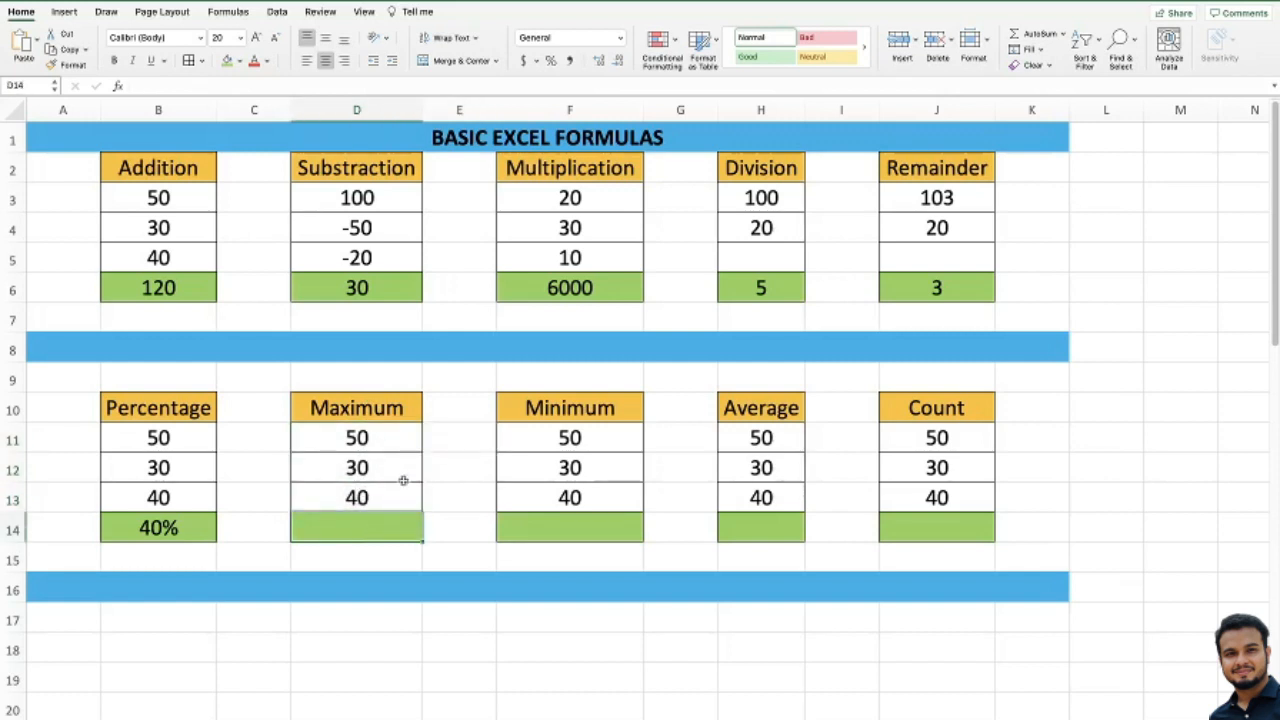
pyautogui.moveTo(372, 434); pyautogui.dragTo(371, 492)
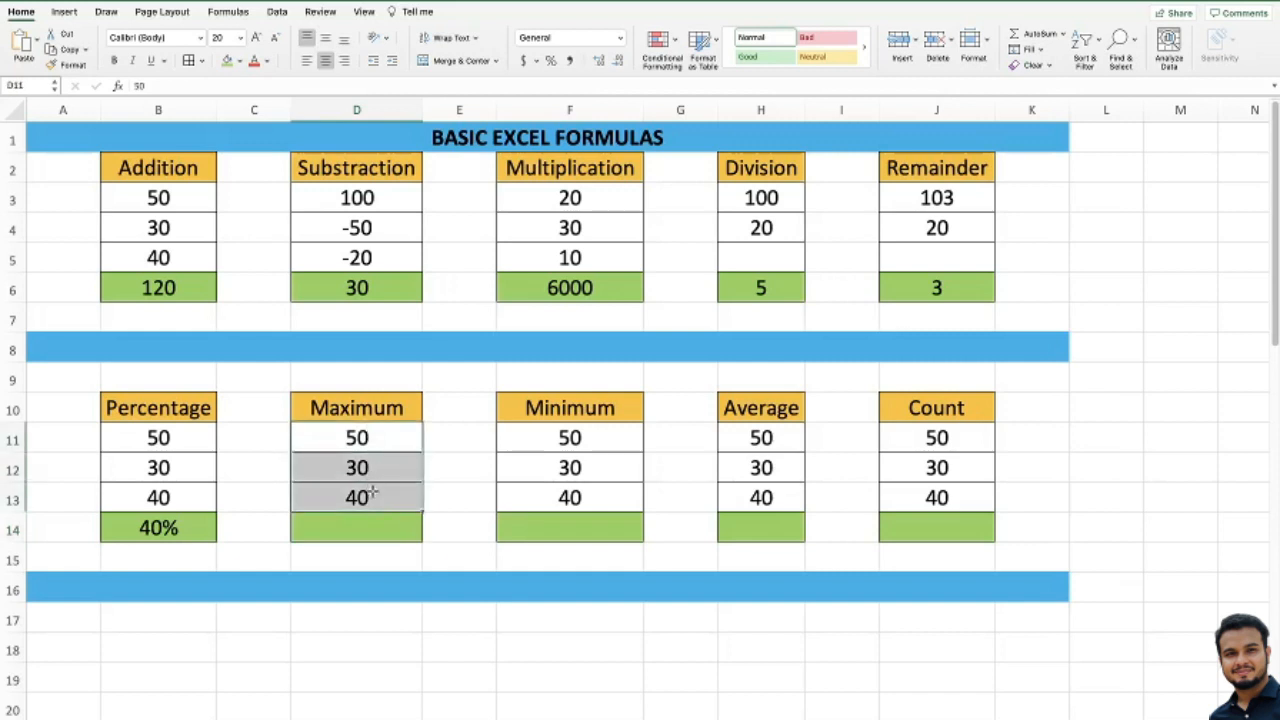
pyautogui.click(1062, 35)
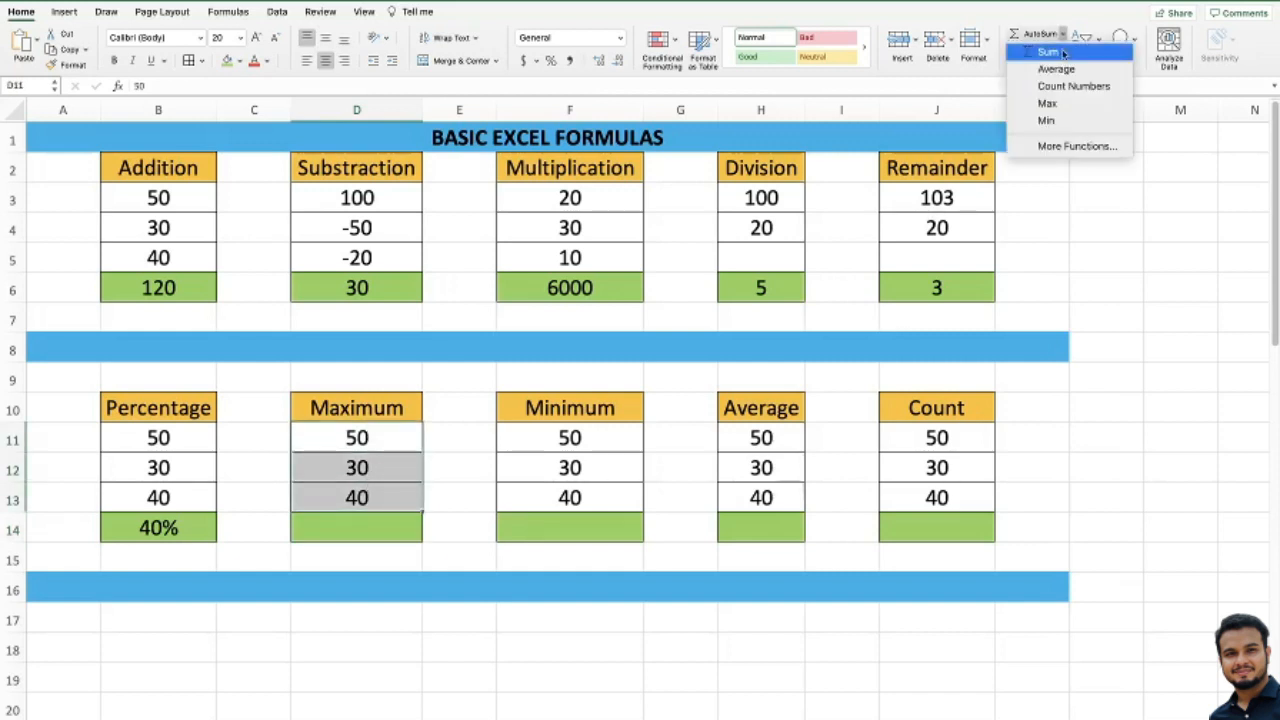
pyautogui.click(1046, 103)
pyautogui.click(376, 527)
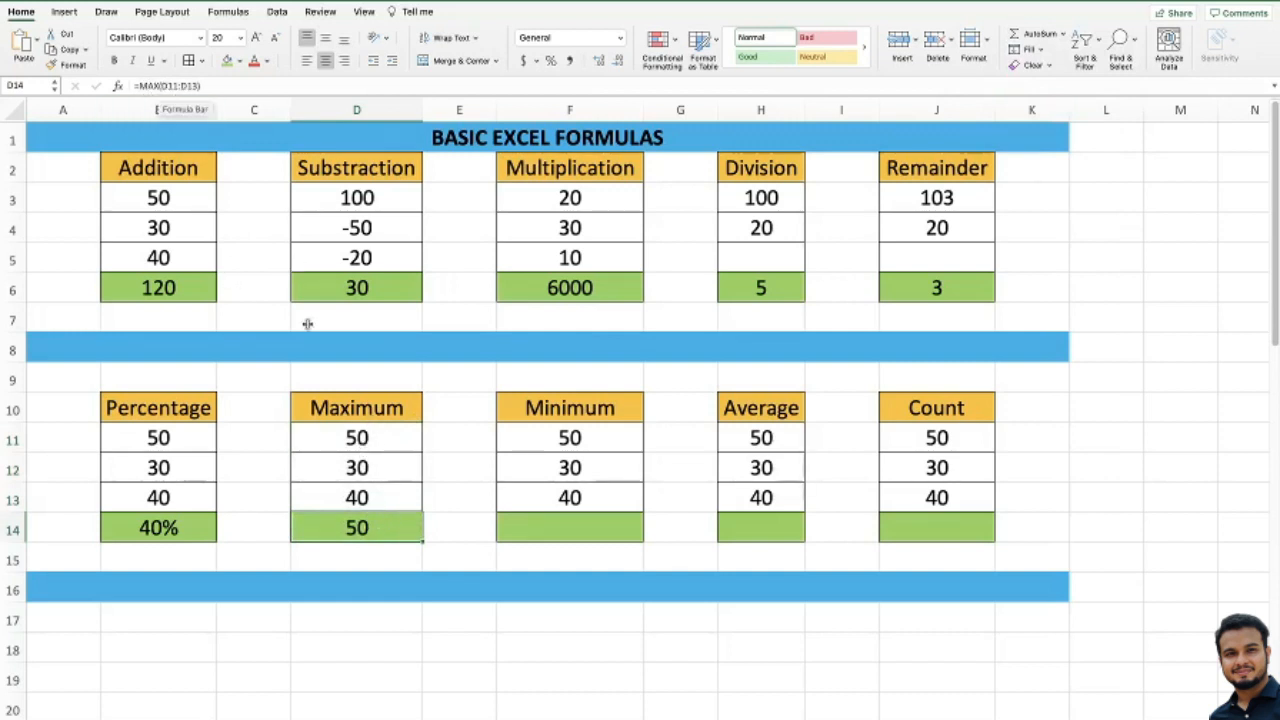
pyautogui.click(349, 437)
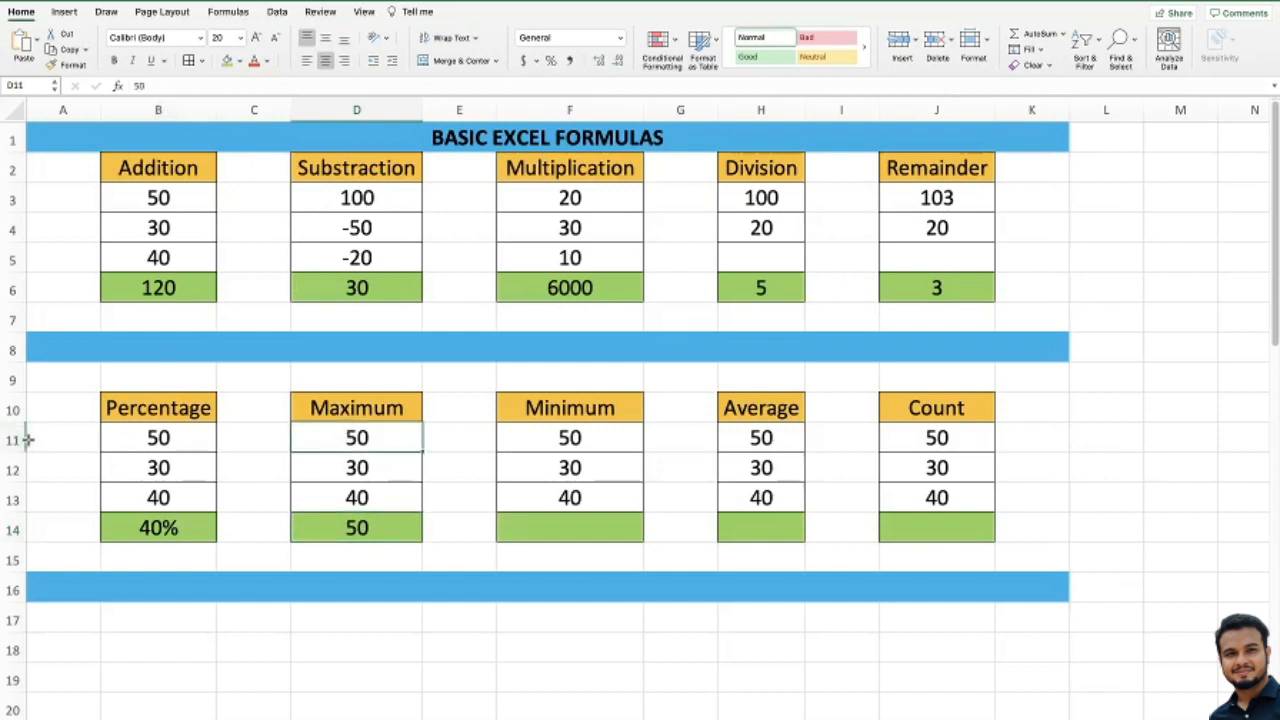
pyautogui.click(373, 502)
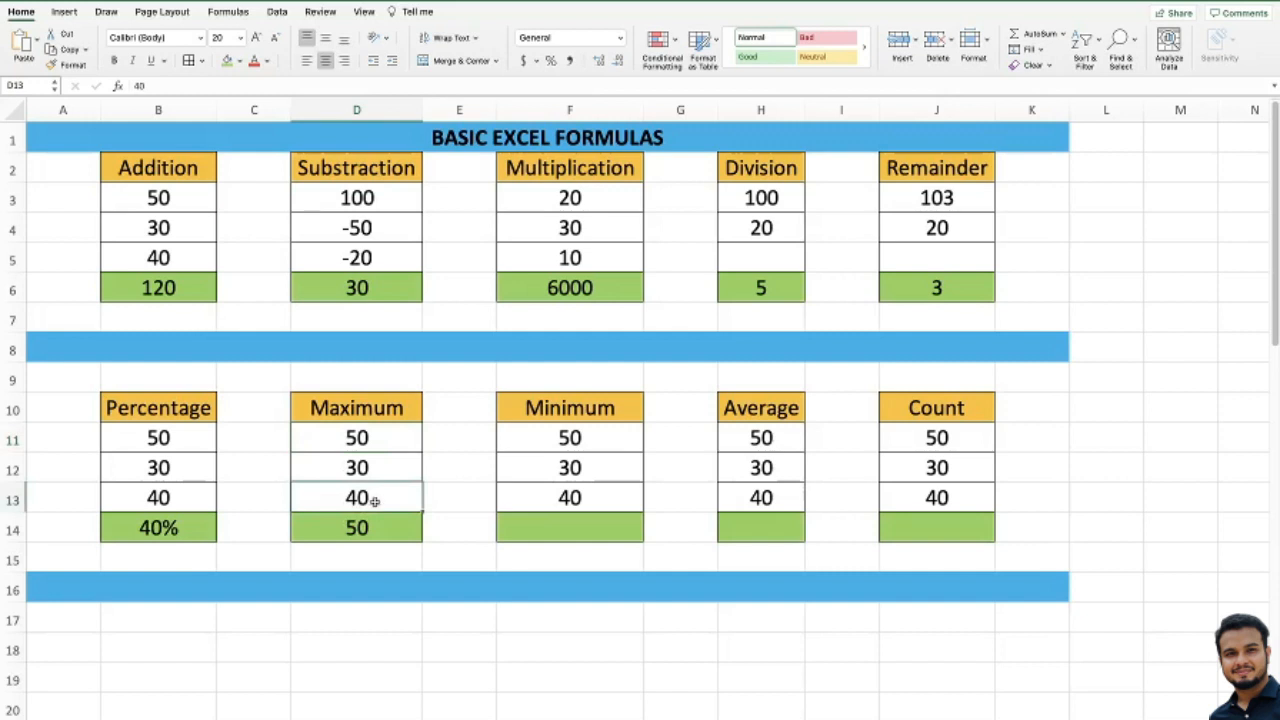
pyautogui.click(357, 527)
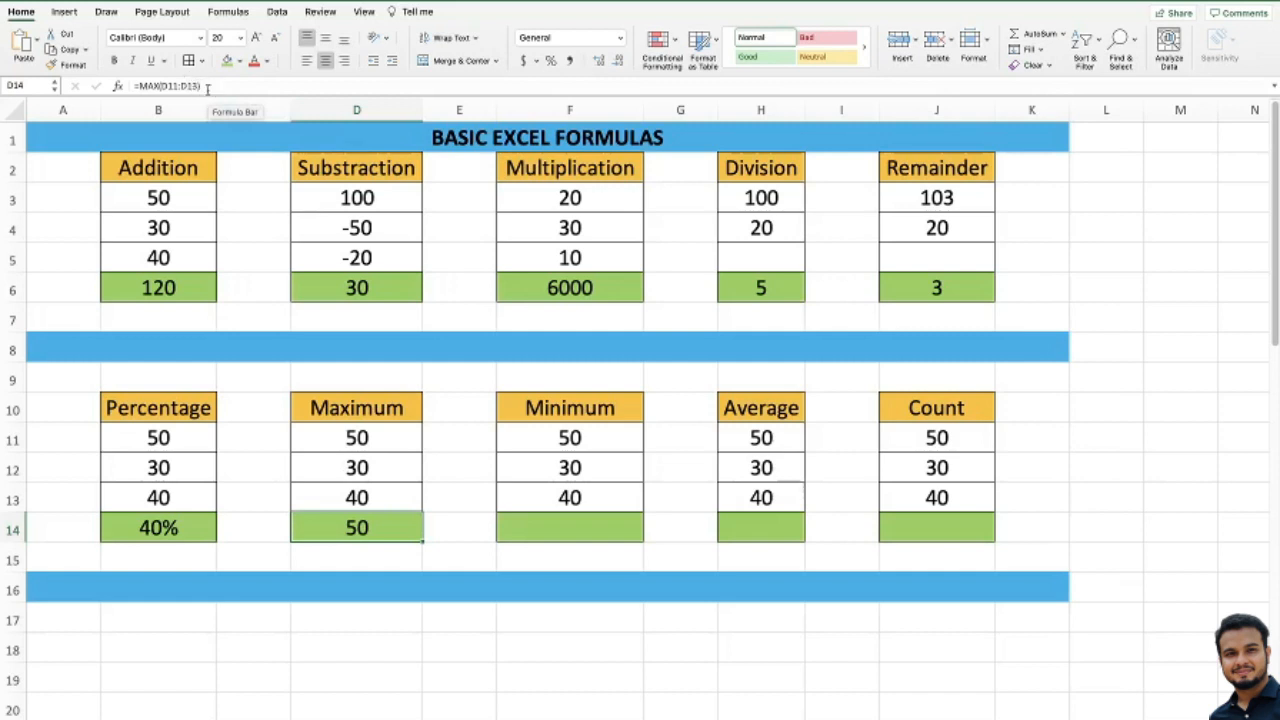
# Calculate the minimum of F11:F13 in F14 with the AutoSum Min function and check its formula.
pyautogui.click(571, 524)
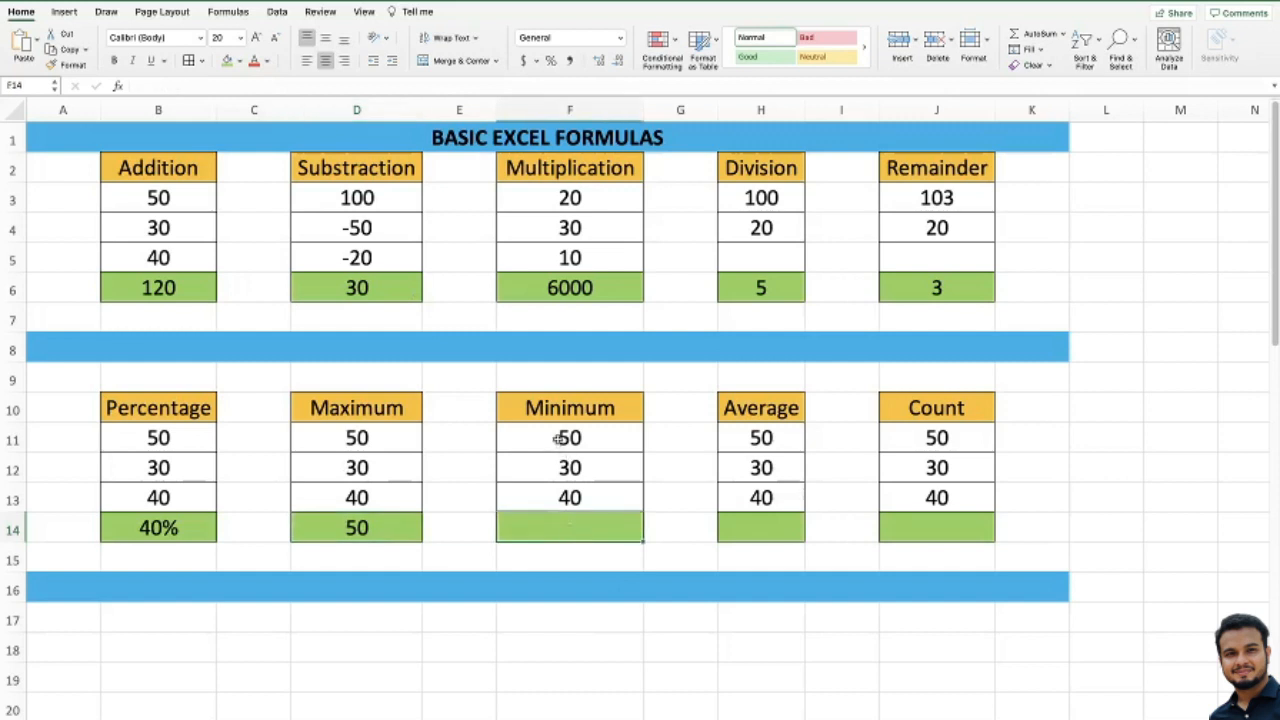
pyautogui.moveTo(560, 437); pyautogui.dragTo(563, 491)
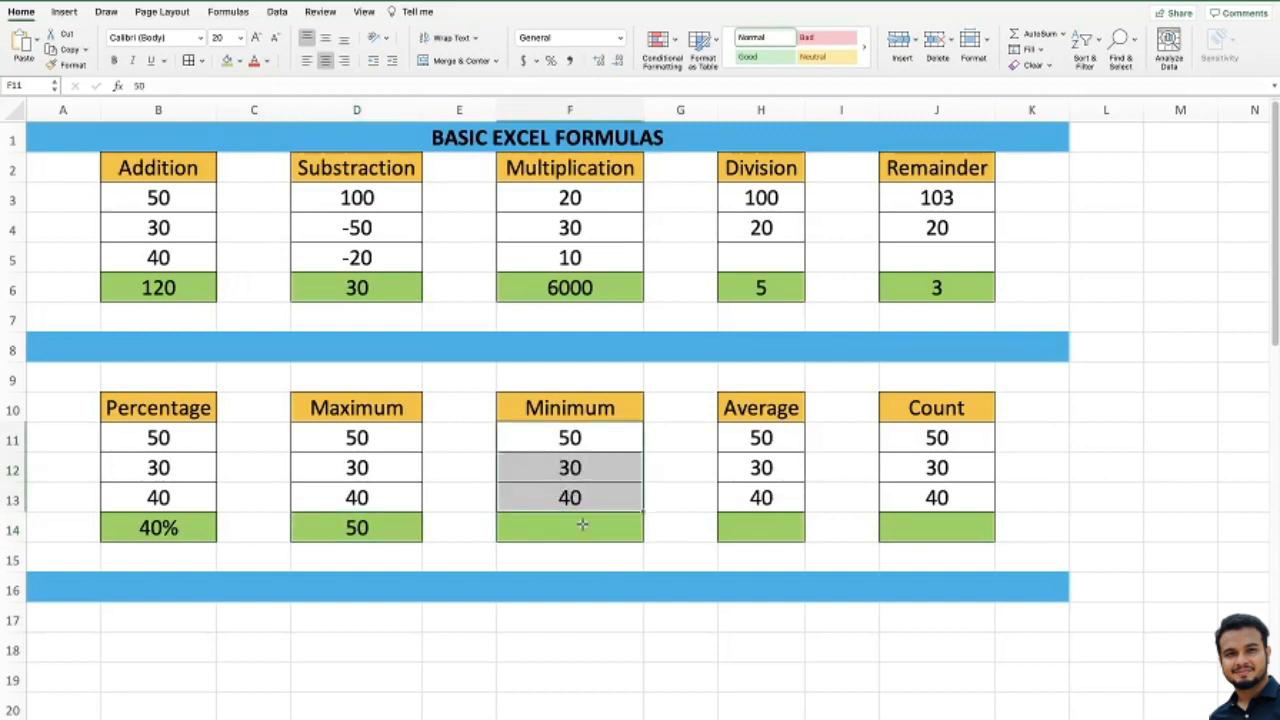
pyautogui.click(582, 524)
pyautogui.click(567, 454)
pyautogui.moveTo(562, 437); pyautogui.dragTo(561, 495)
pyautogui.click(1063, 34)
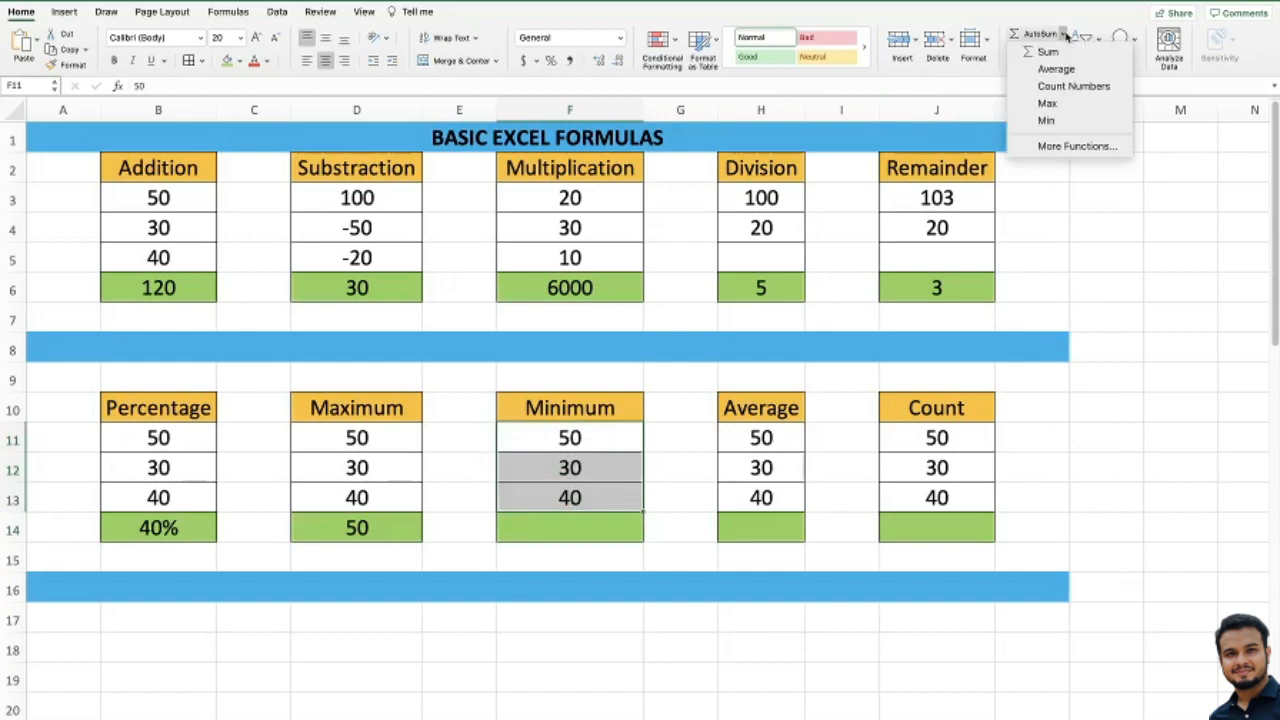
pyautogui.click(1048, 121)
pyautogui.click(676, 504)
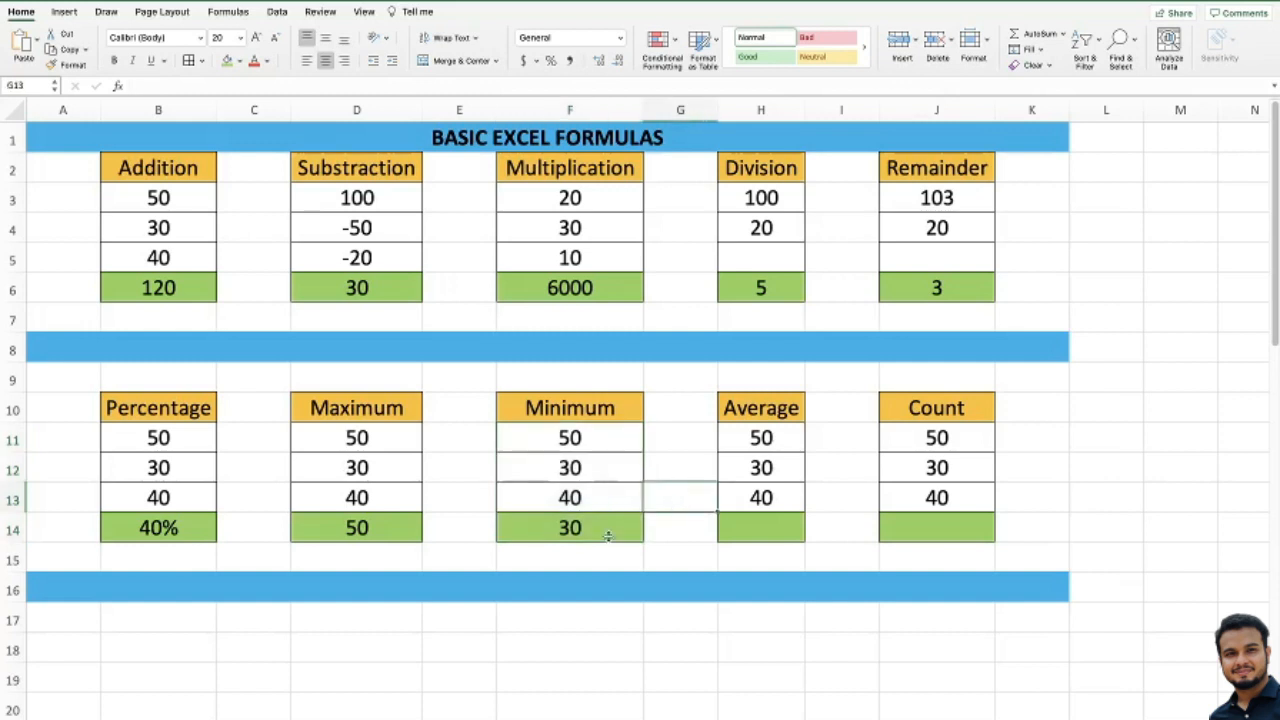
pyautogui.click(588, 530)
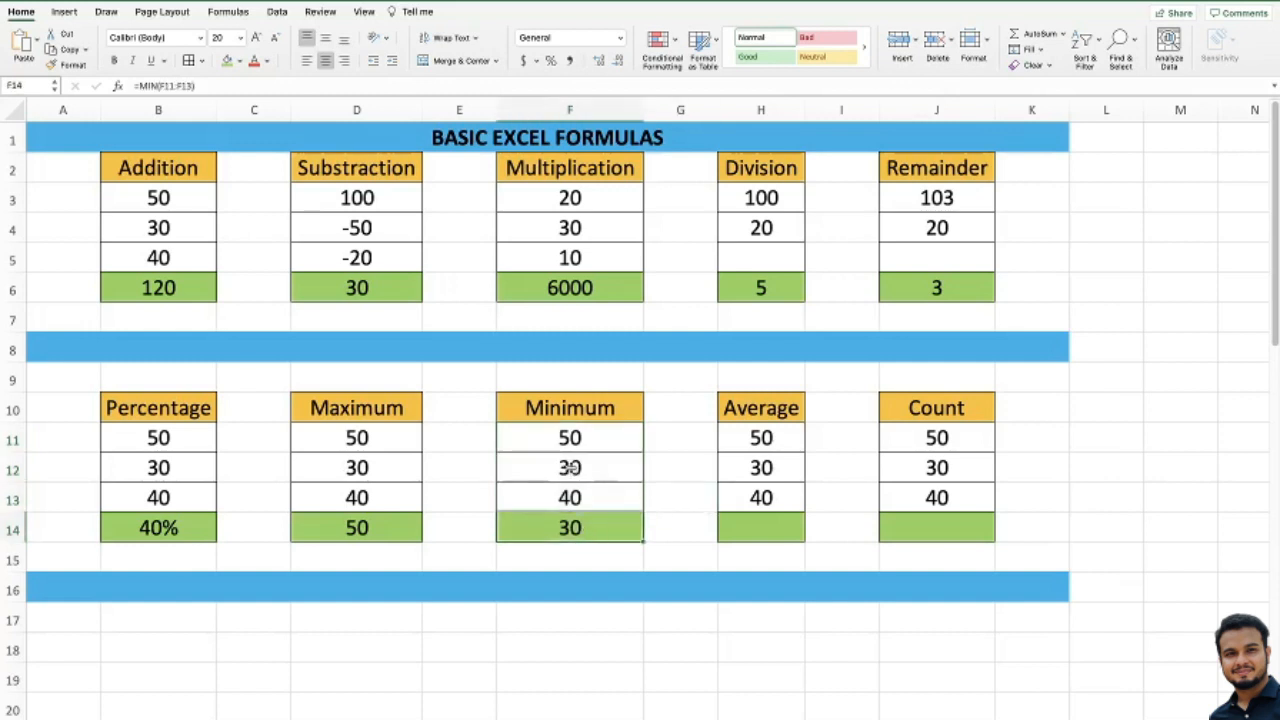
# Change the third Minimum value in F13 to 15 and recheck the minimum in F14.
pyautogui.doubleClick(567, 497)
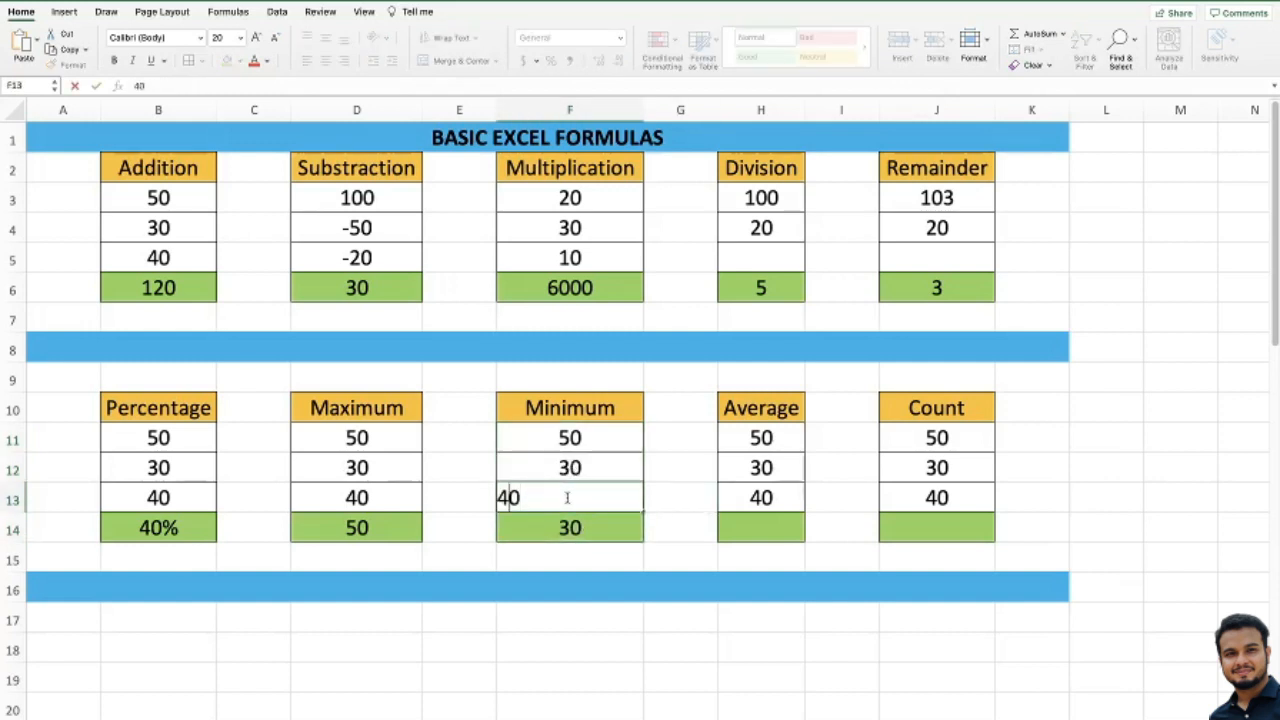
pyautogui.doubleClick(567, 497)
pyautogui.write('15')
pyautogui.press('Return')
pyautogui.press('Return')
pyautogui.press('Up')
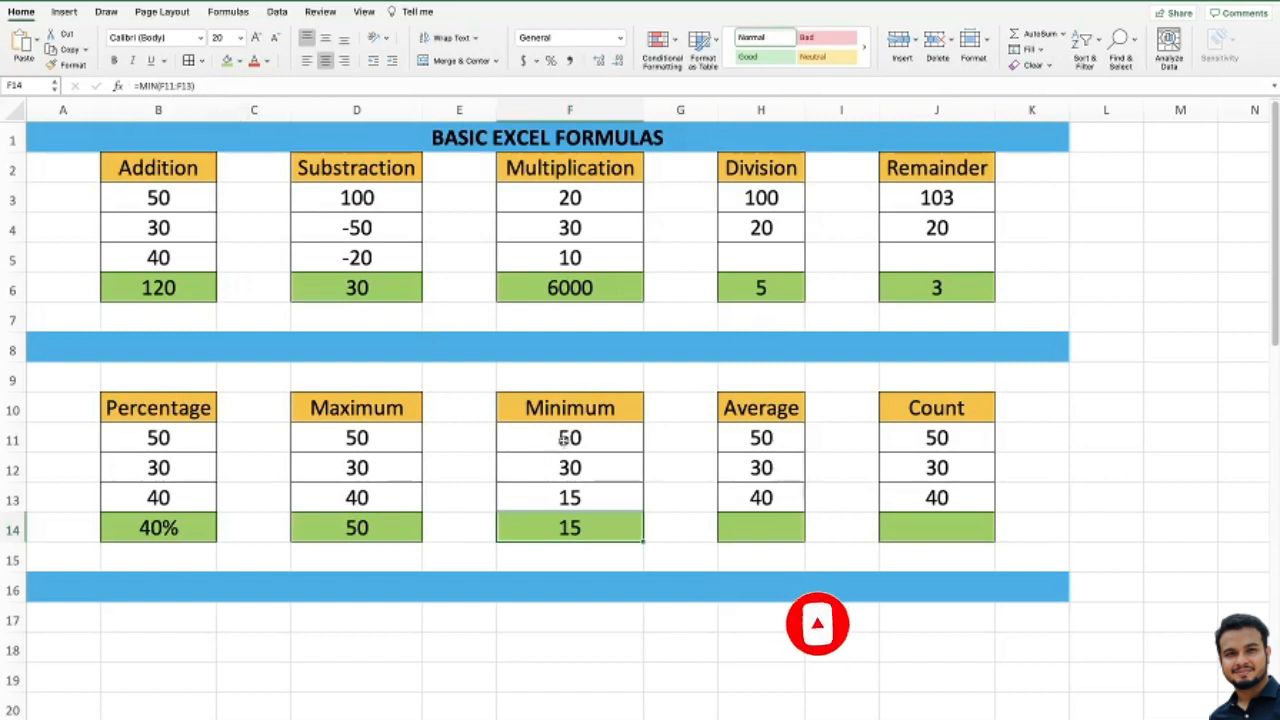
pyautogui.click(769, 538)
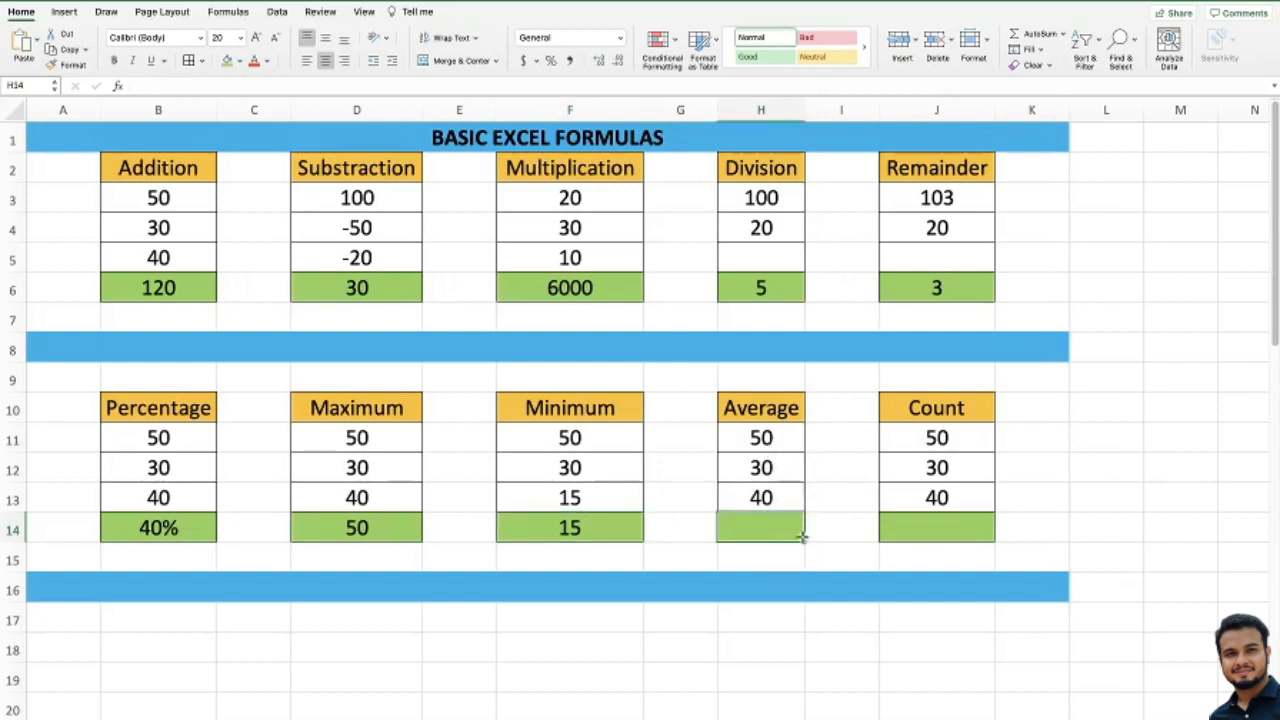
pyautogui.write('=')
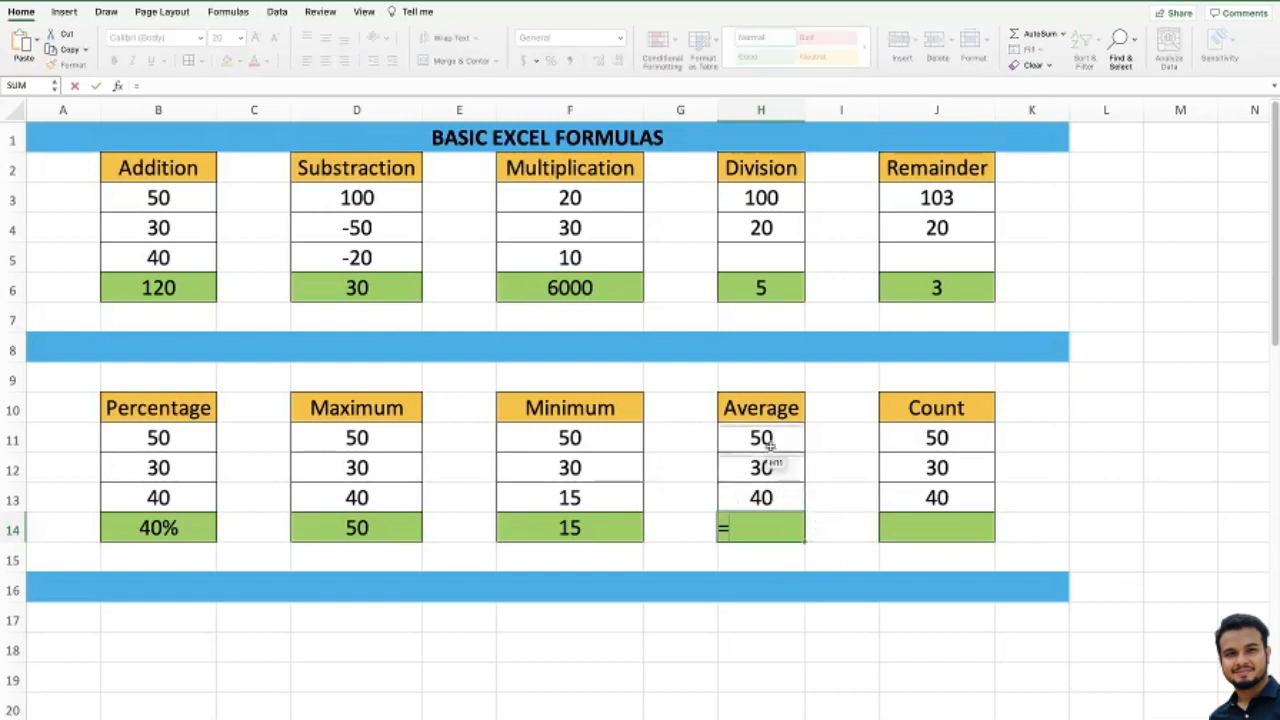
pyautogui.moveTo(767, 438)
pyautogui.mouseDown()
pyautogui.moveTo(771, 486)
pyautogui.moveTo(767, 438)
pyautogui.mouseUp()
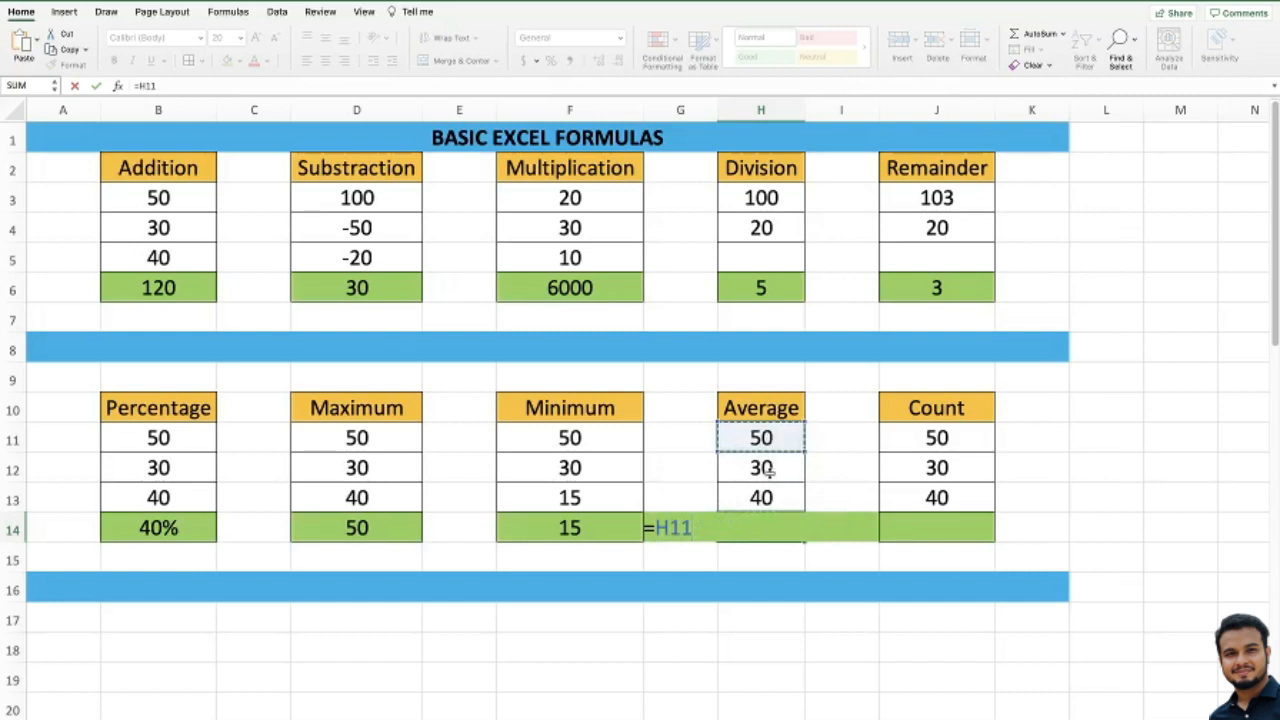
pyautogui.click(825, 560)
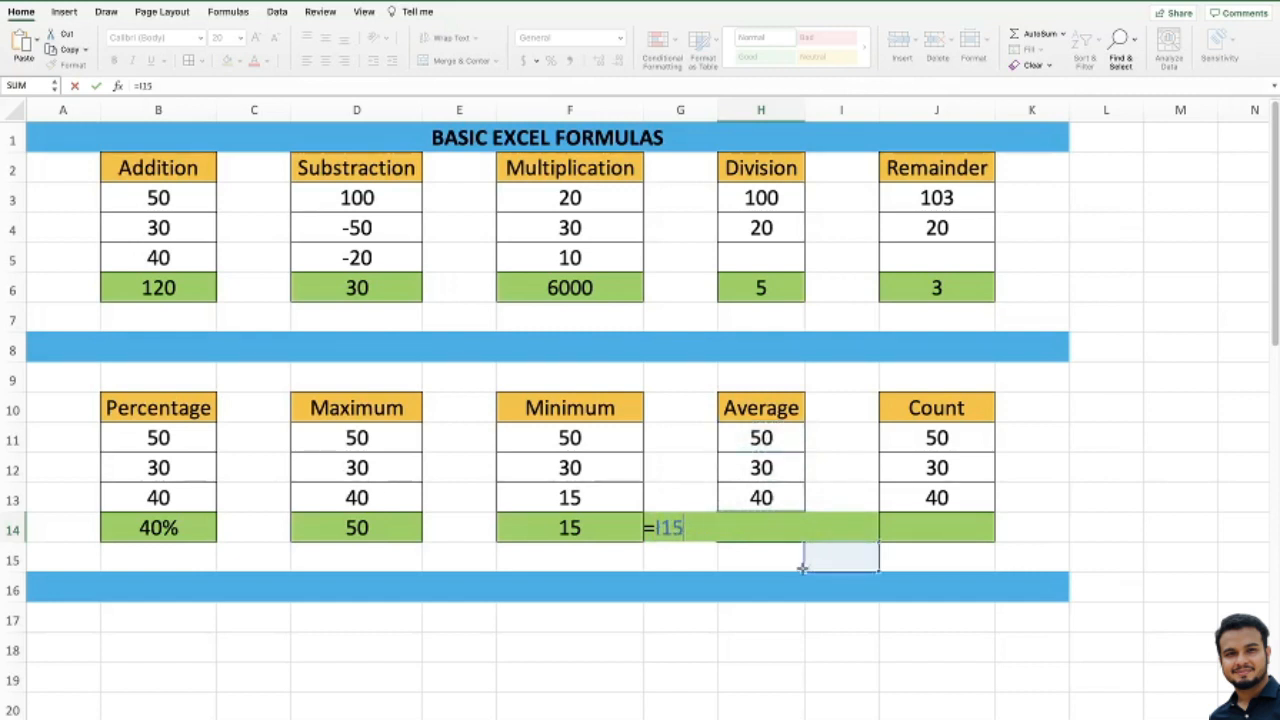
pyautogui.press('Escape')
# Add up the three Average values in H14 with the formula =H11+H12+H13.
pyautogui.write('=')
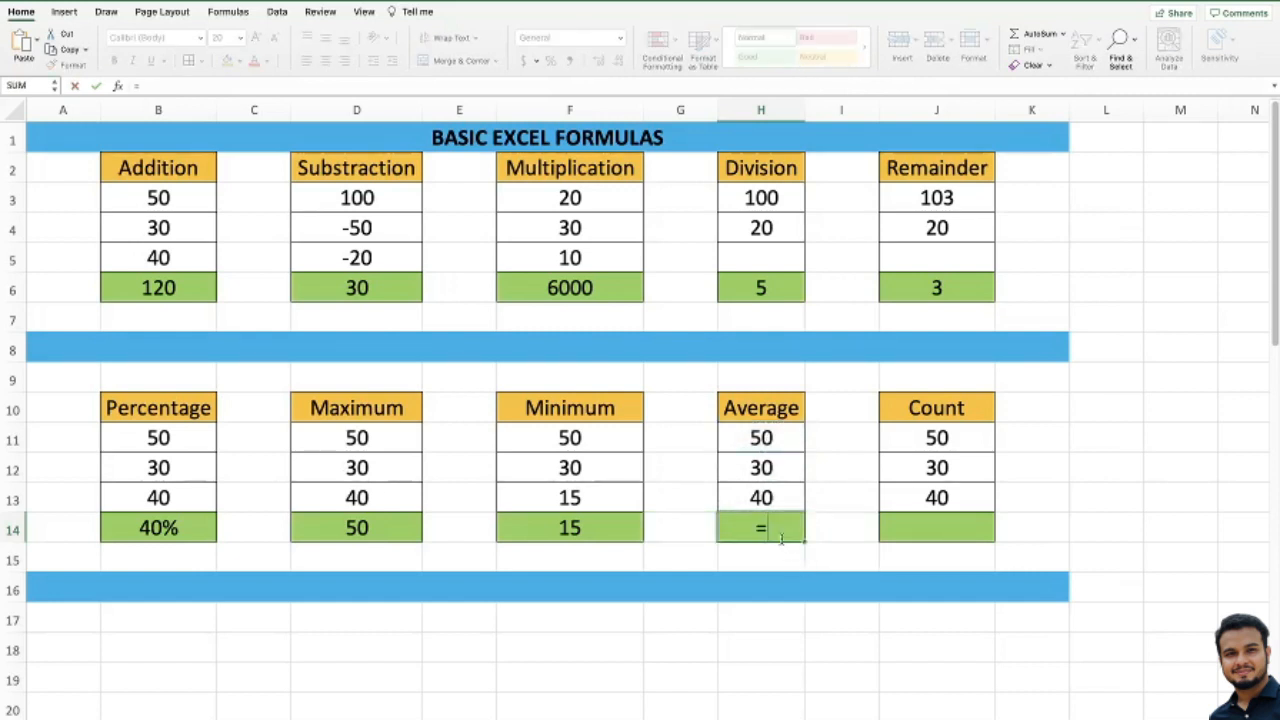
pyautogui.click(775, 440)
pyautogui.write('+')
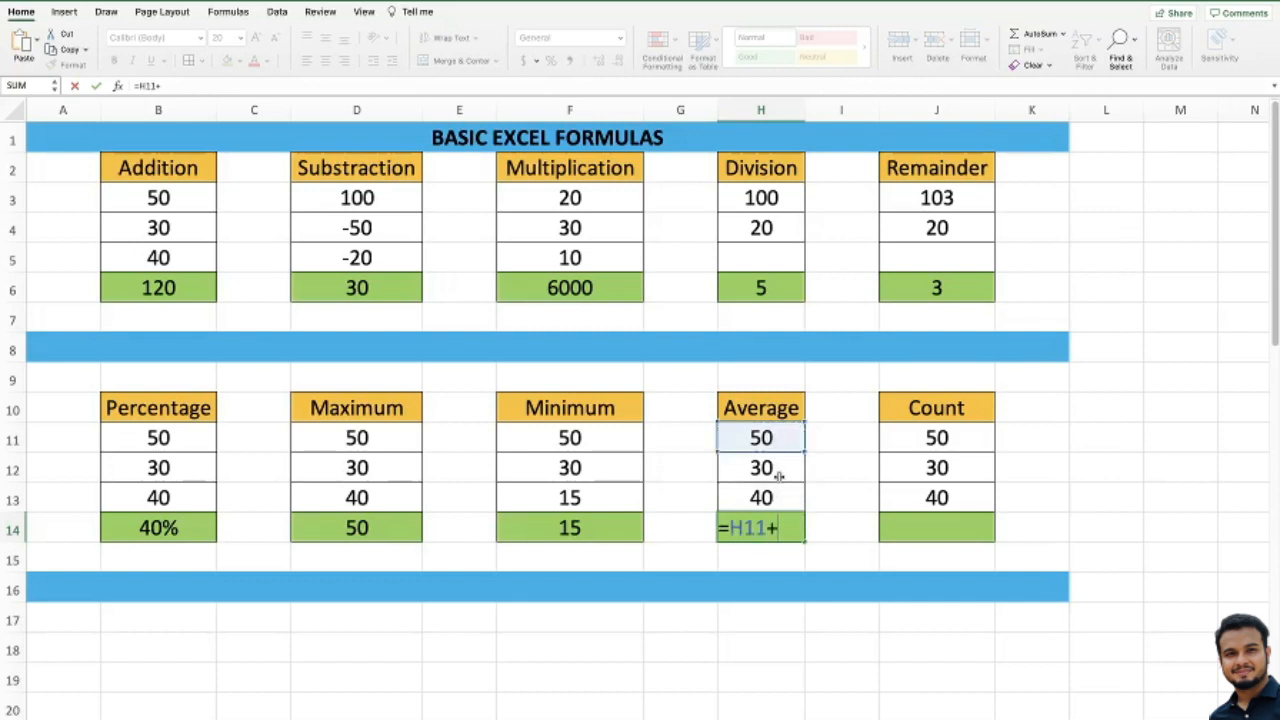
pyautogui.click(779, 470)
pyautogui.write('+')
pyautogui.click(777, 498)
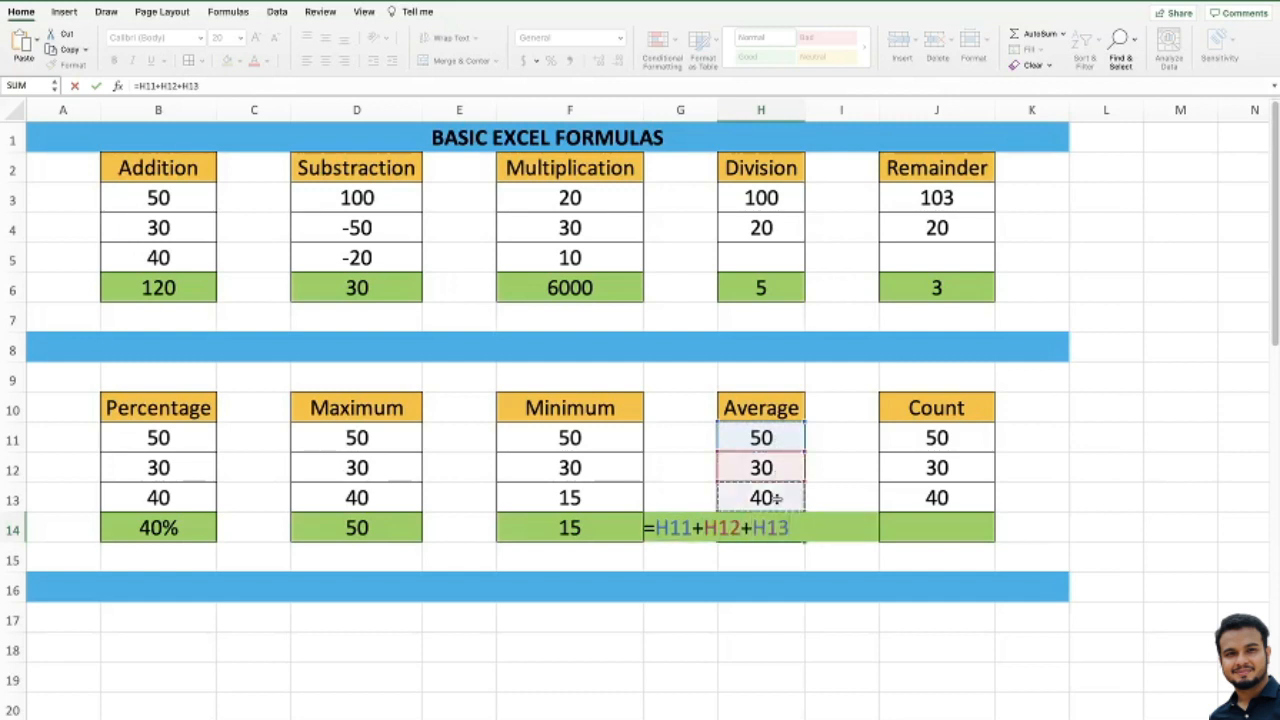
pyautogui.press('Return')
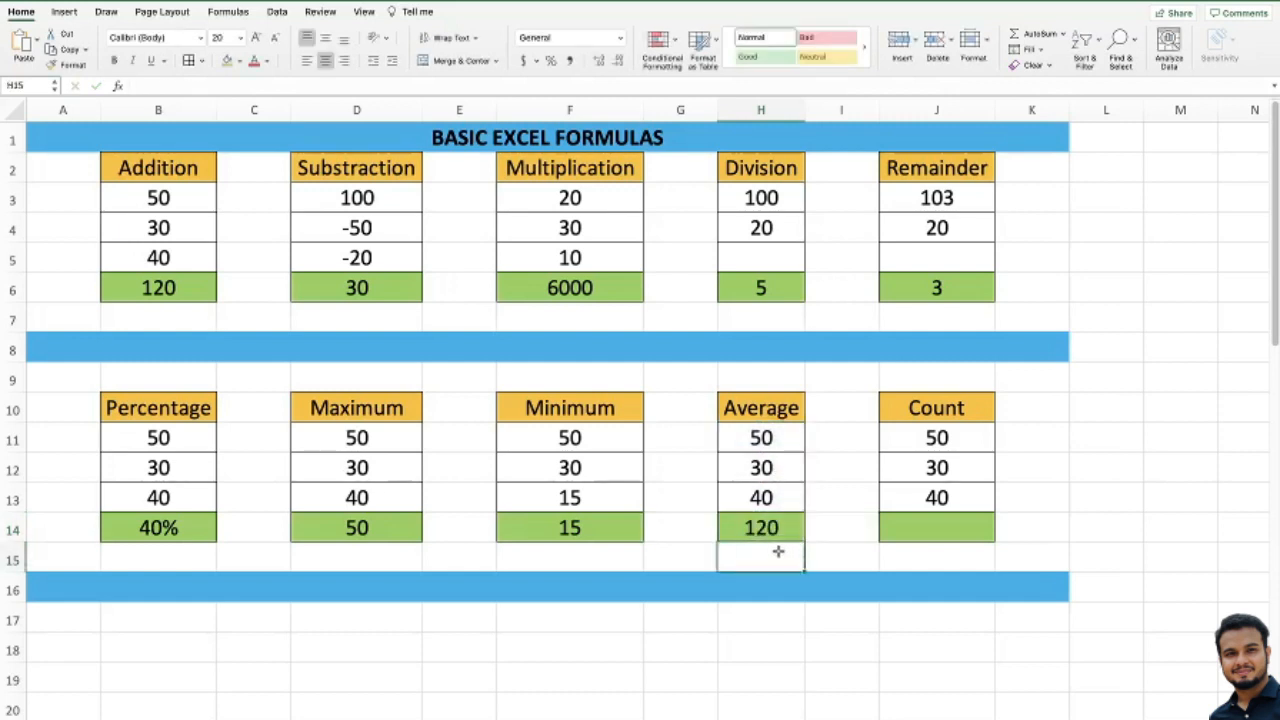
# Edit the formula in H14 to =(H11+H12+H13)/3 to average the three values manually and review it.
pyautogui.click(781, 533)
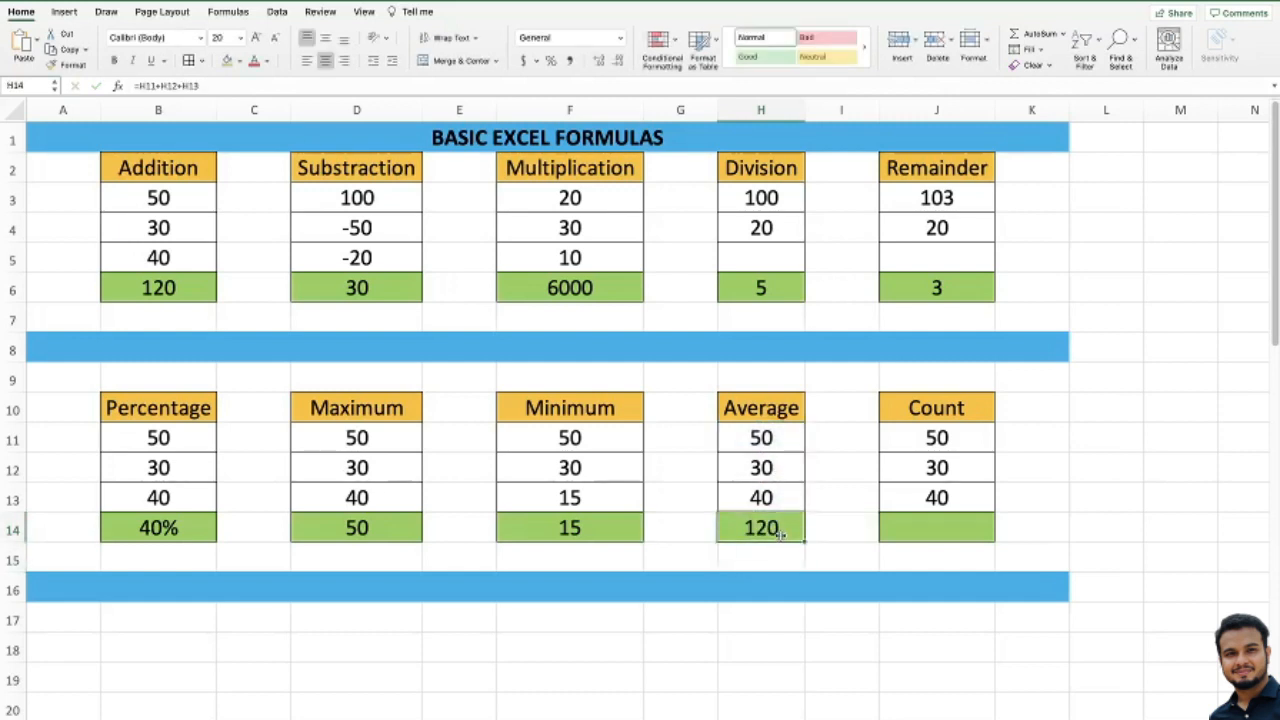
pyautogui.click(143, 86)
pyautogui.write('(')
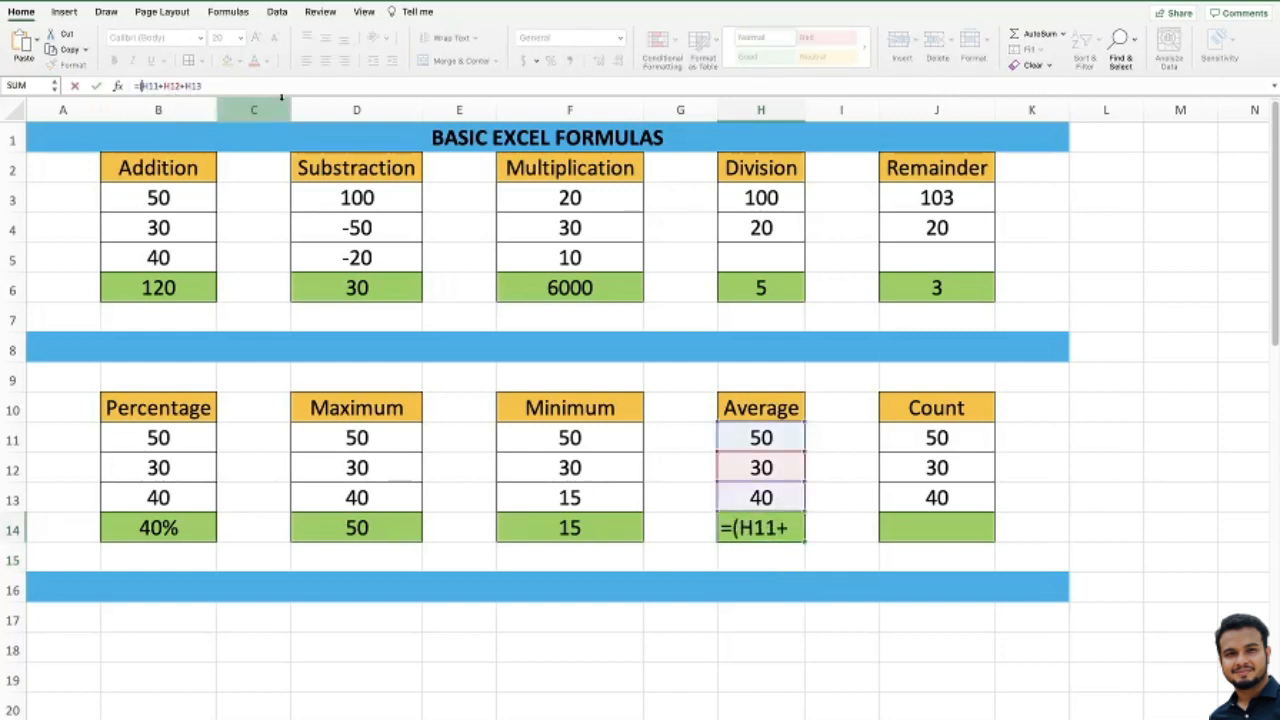
pyautogui.click(228, 87)
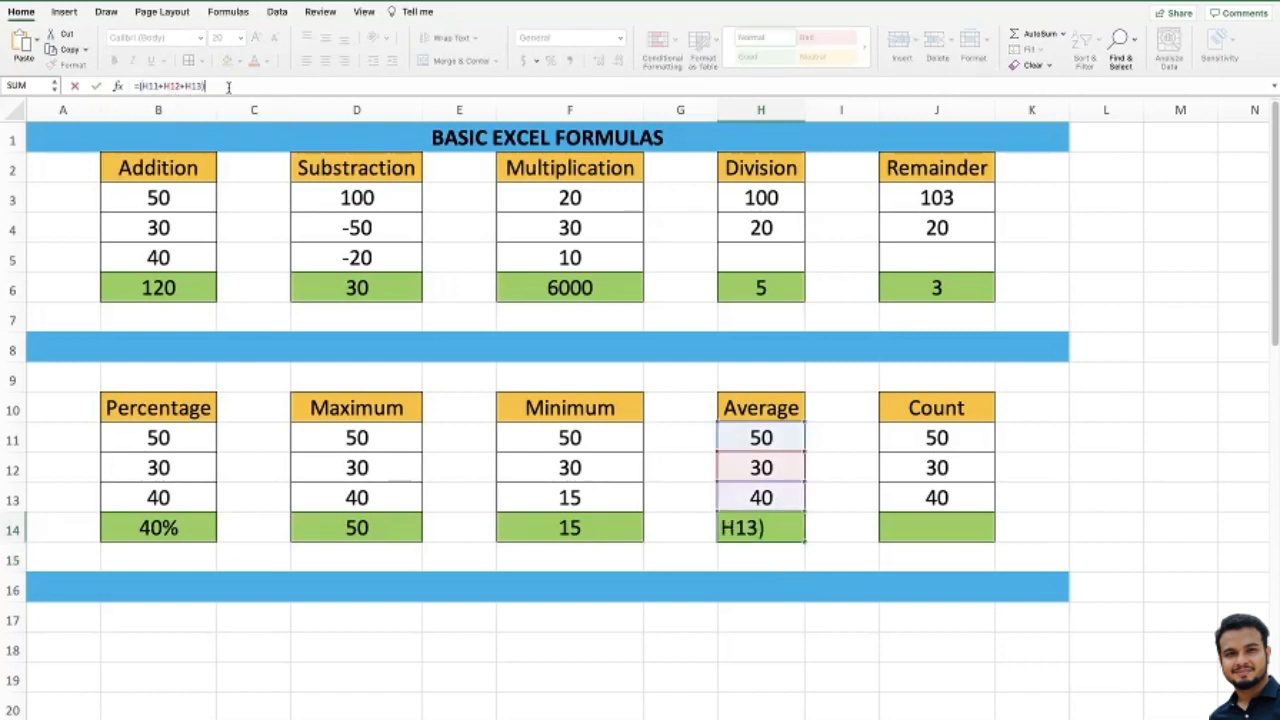
pyautogui.write(')/3')
pyautogui.press('Return')
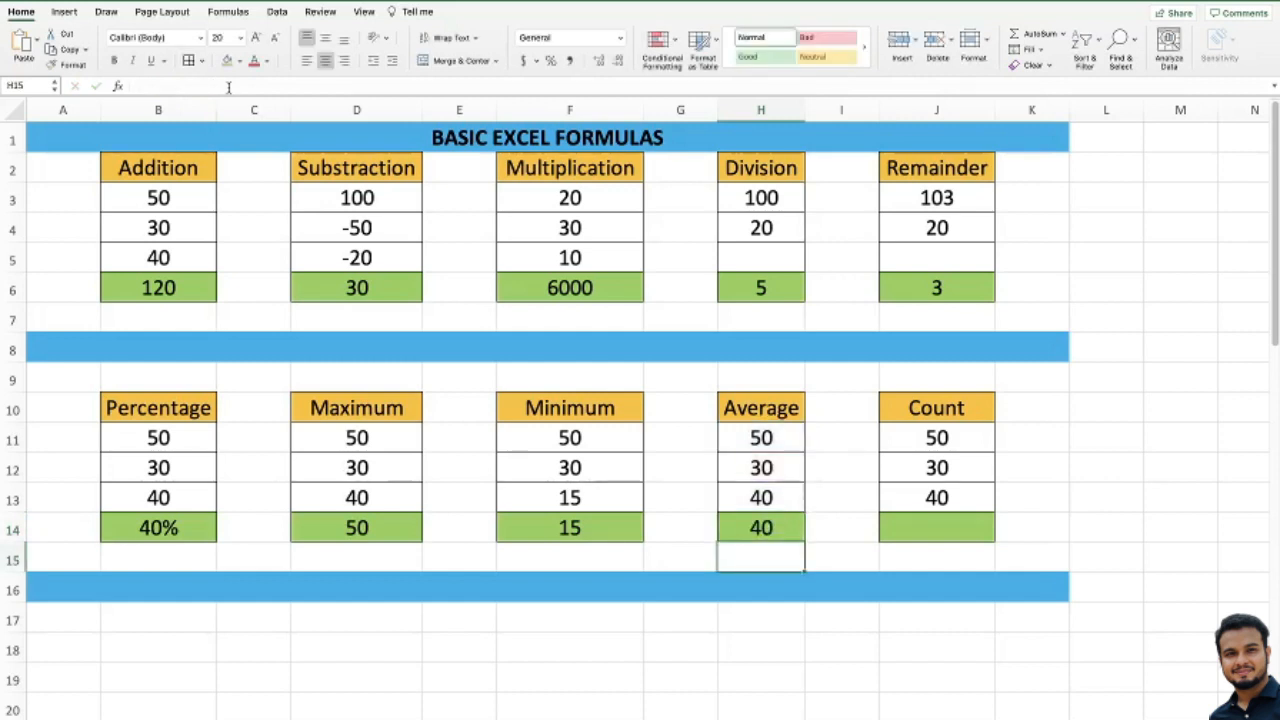
pyautogui.press('Up')
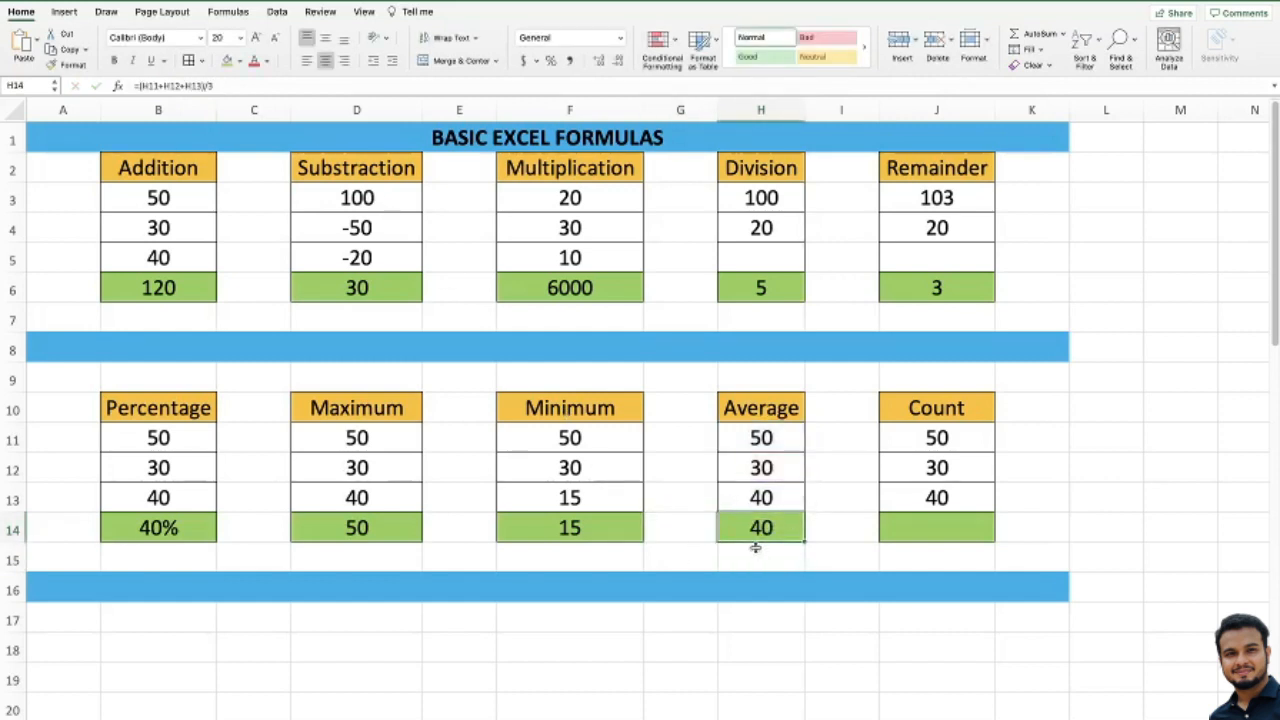
pyautogui.click(834, 516)
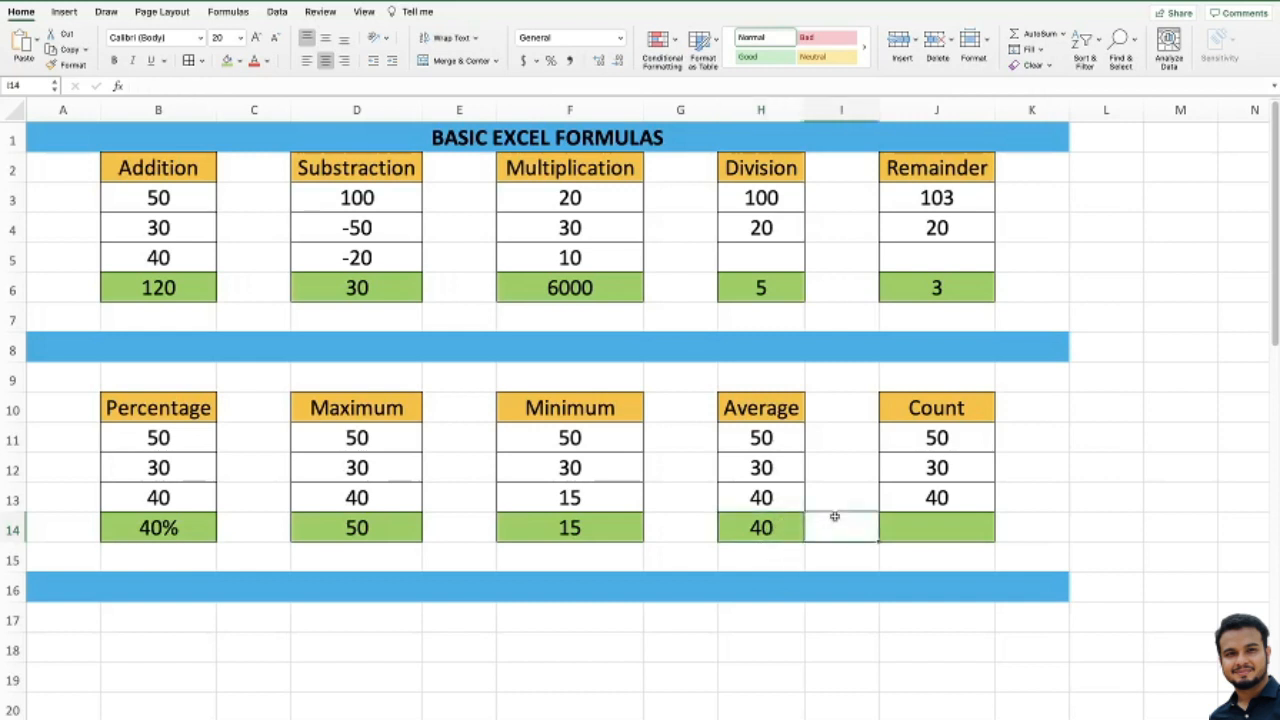
pyautogui.click(759, 530)
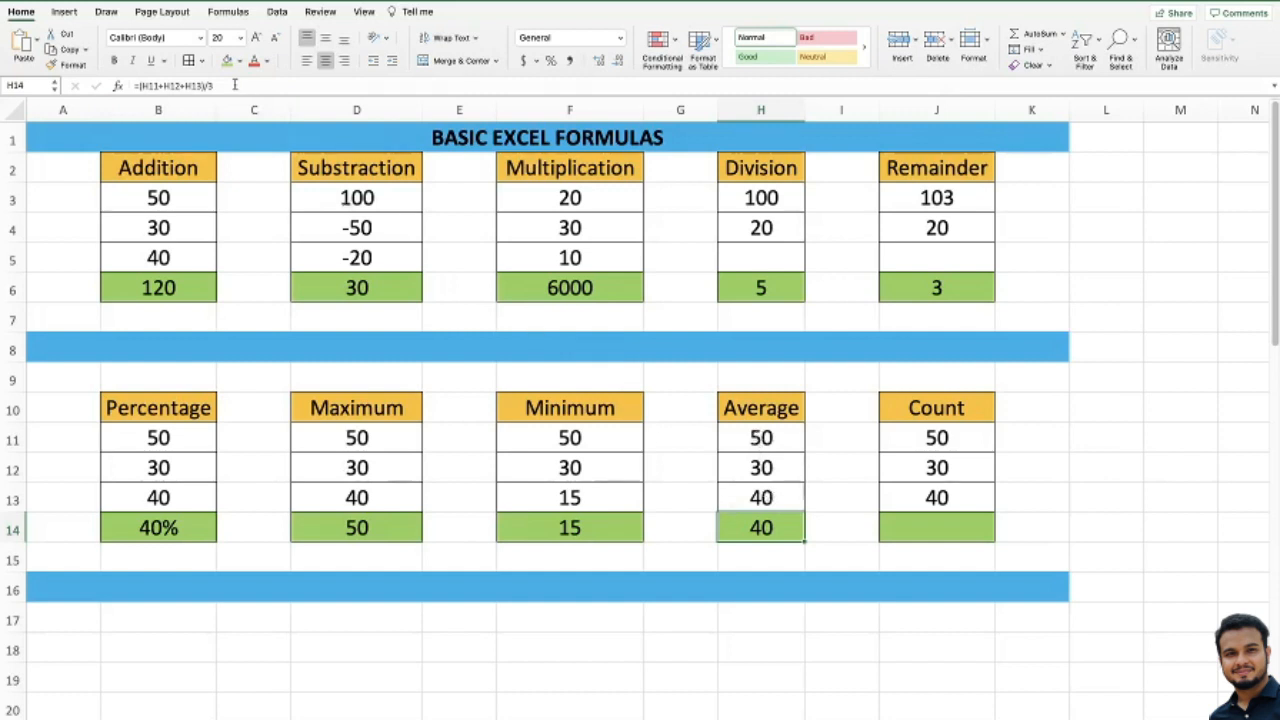
pyautogui.click(836, 527)
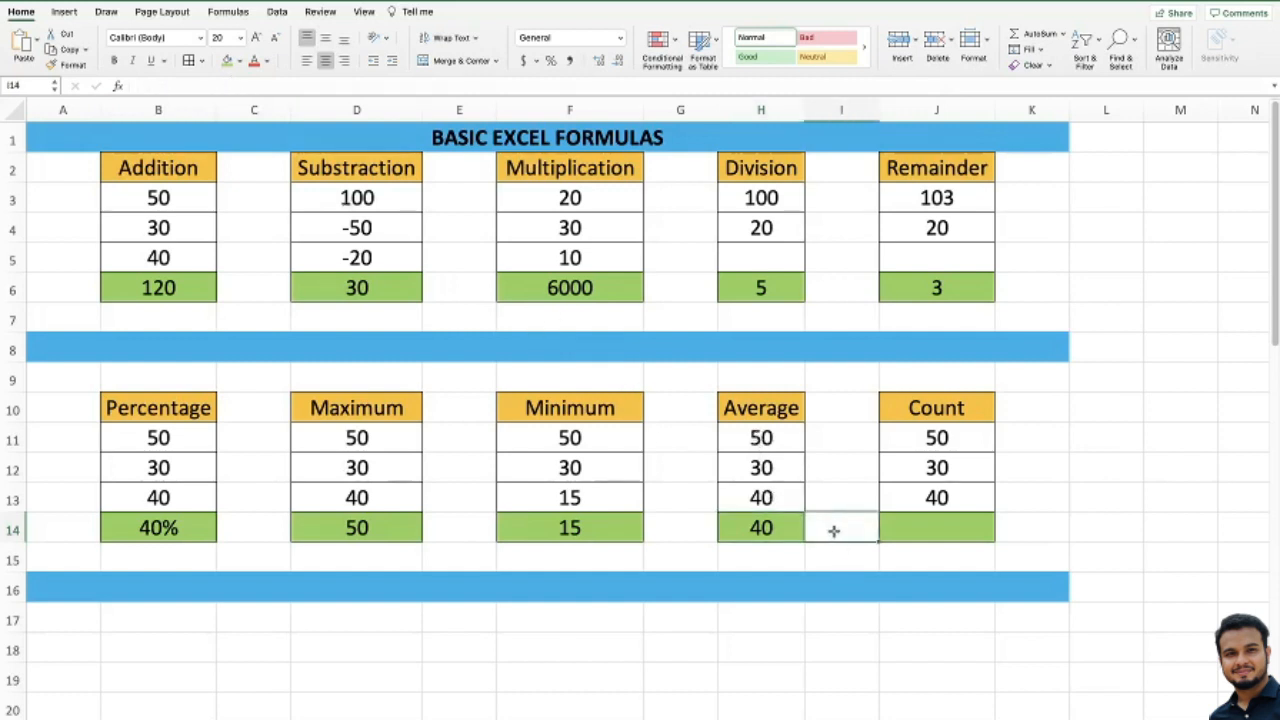
# Clear the manual average formula from H14.
pyautogui.click(763, 528)
pyautogui.press('Delete')
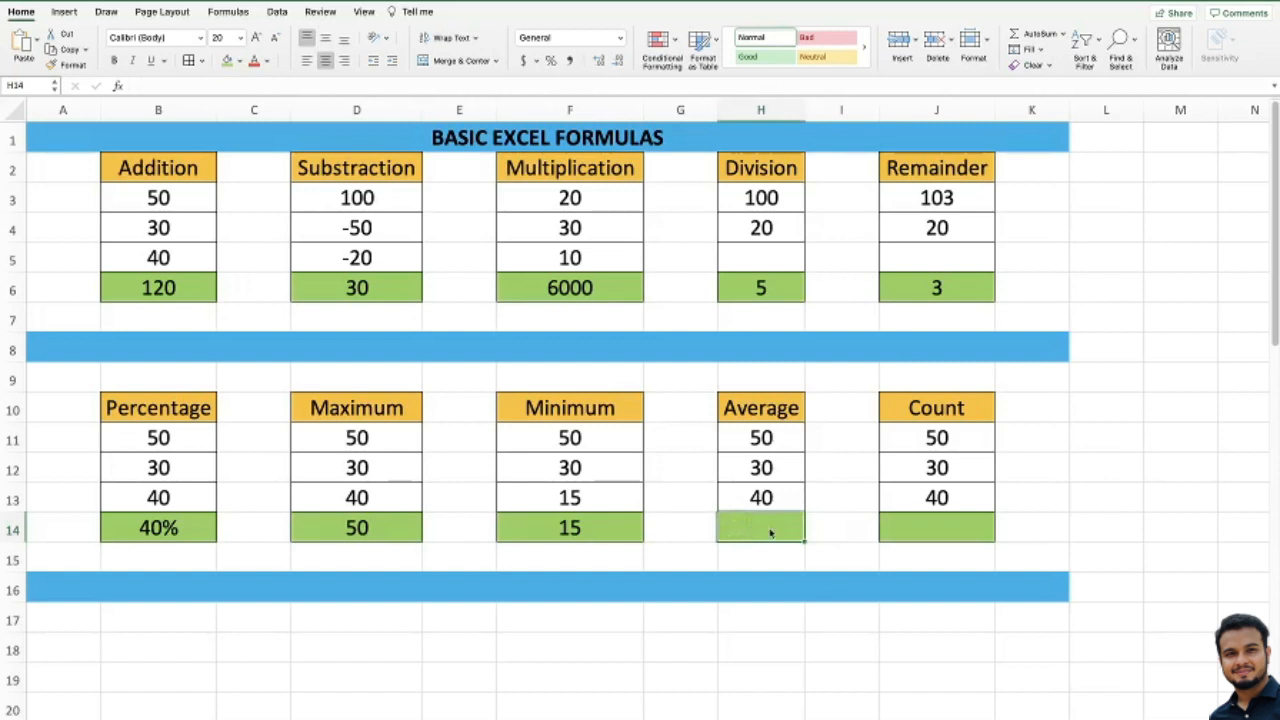
pyautogui.click(844, 536)
pyautogui.click(752, 521)
pyautogui.click(820, 429)
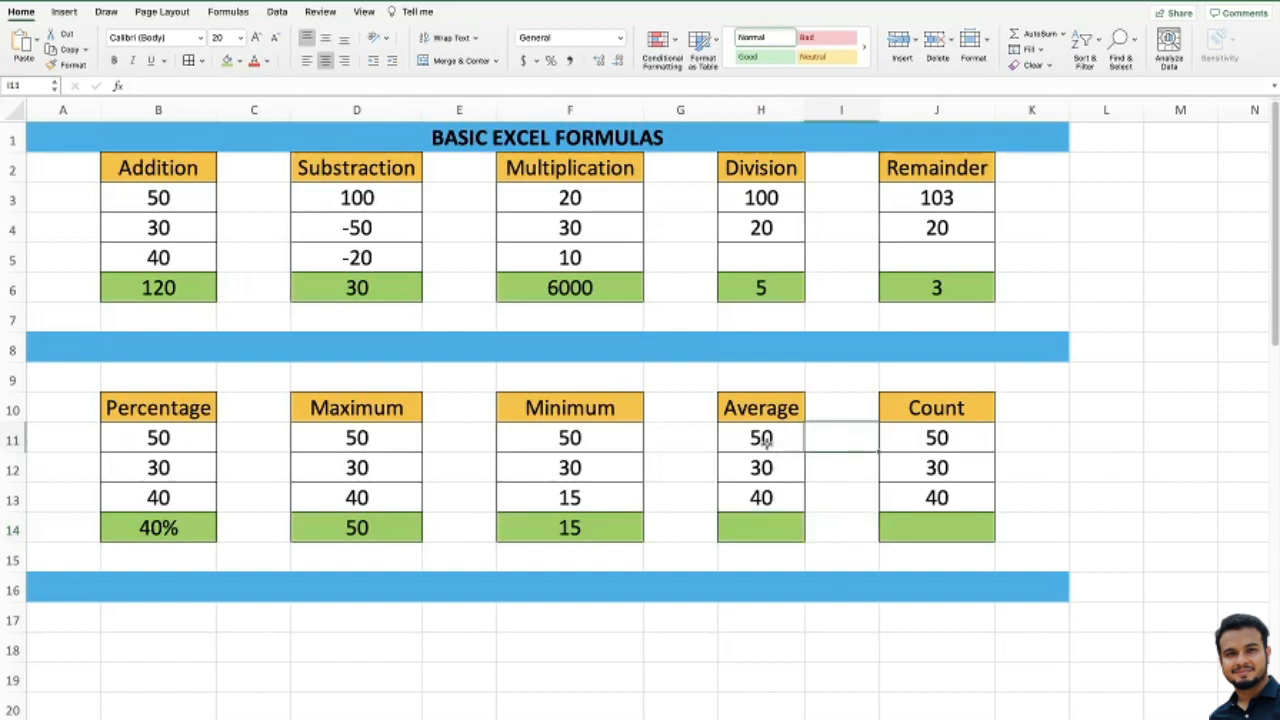
# Average the three values in H11:H13 into H14 with the built-in Average function and review the resulting formula.
pyautogui.moveTo(767, 445); pyautogui.dragTo(762, 497)
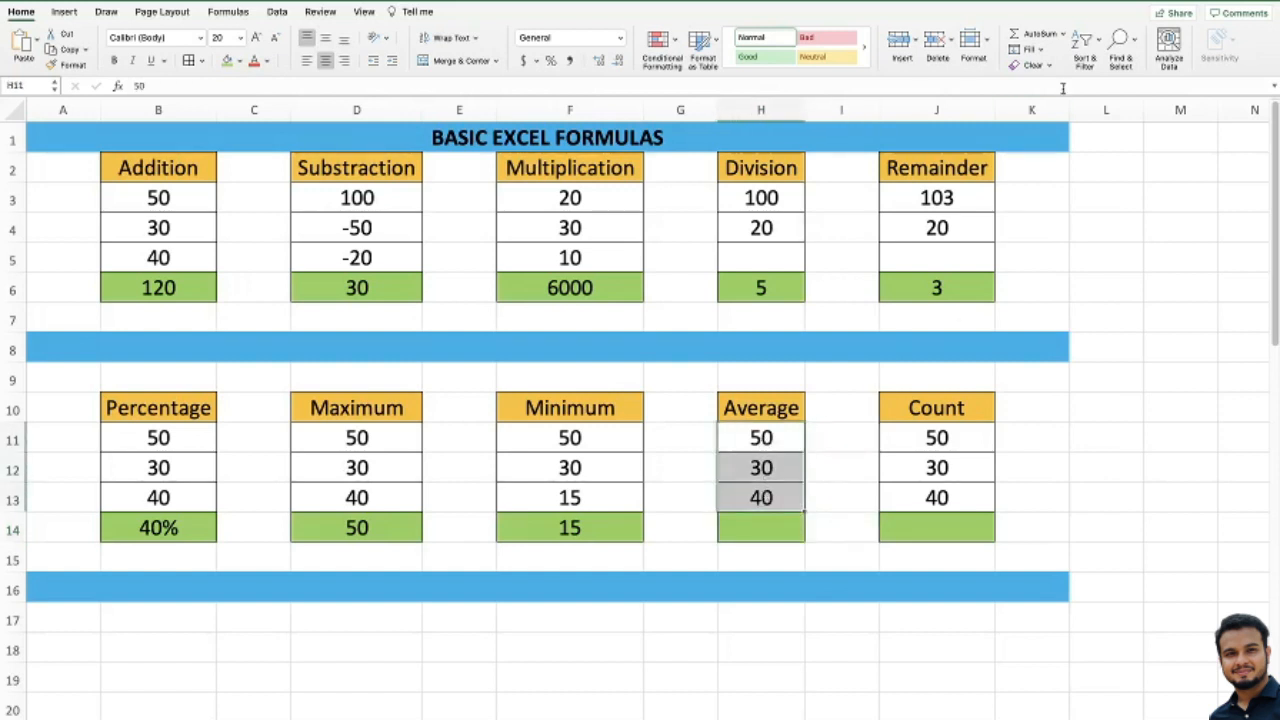
pyautogui.click(1063, 34)
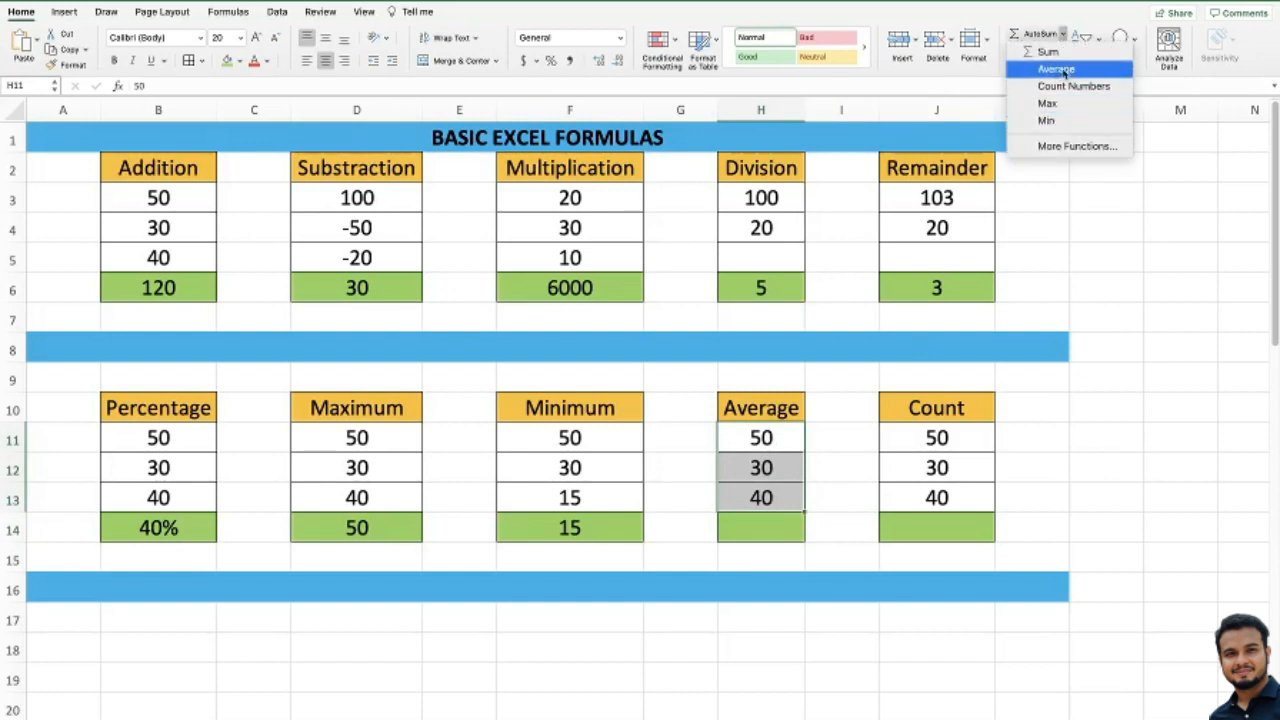
pyautogui.click(1057, 69)
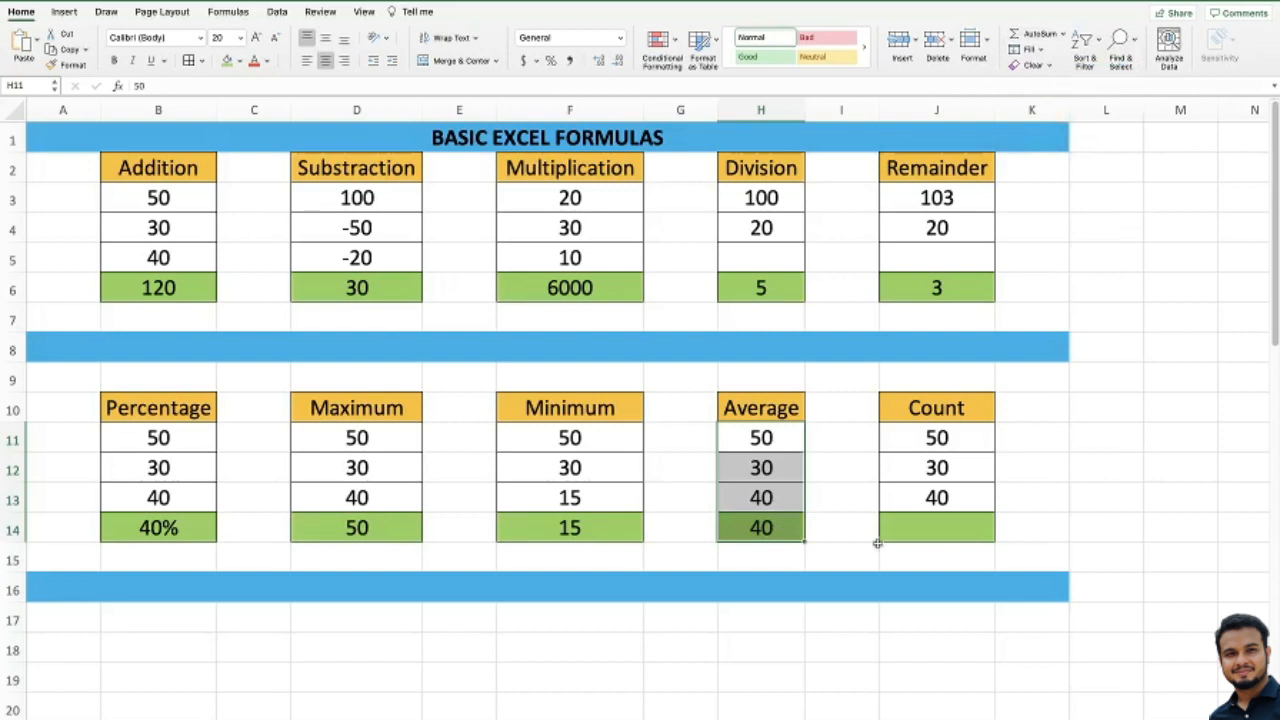
pyautogui.click(831, 527)
pyautogui.click(765, 530)
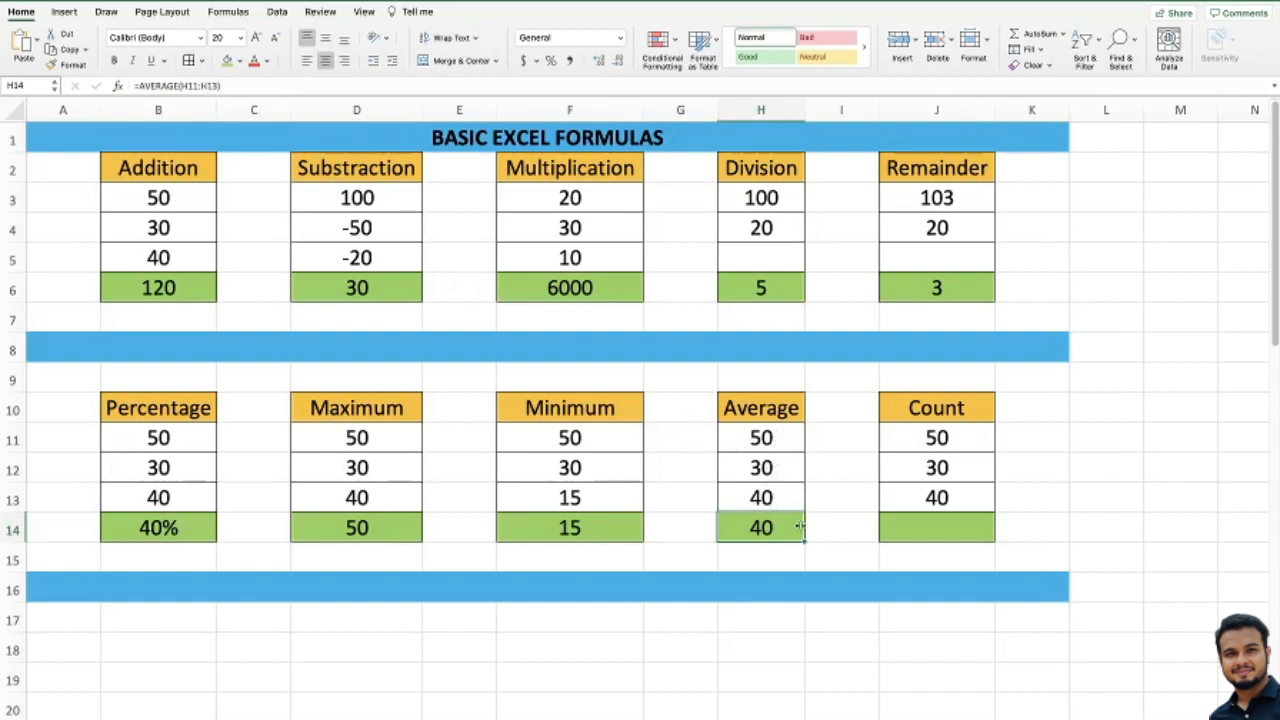
# Examine the three values under Count in J11:J13.
pyautogui.click(901, 479)
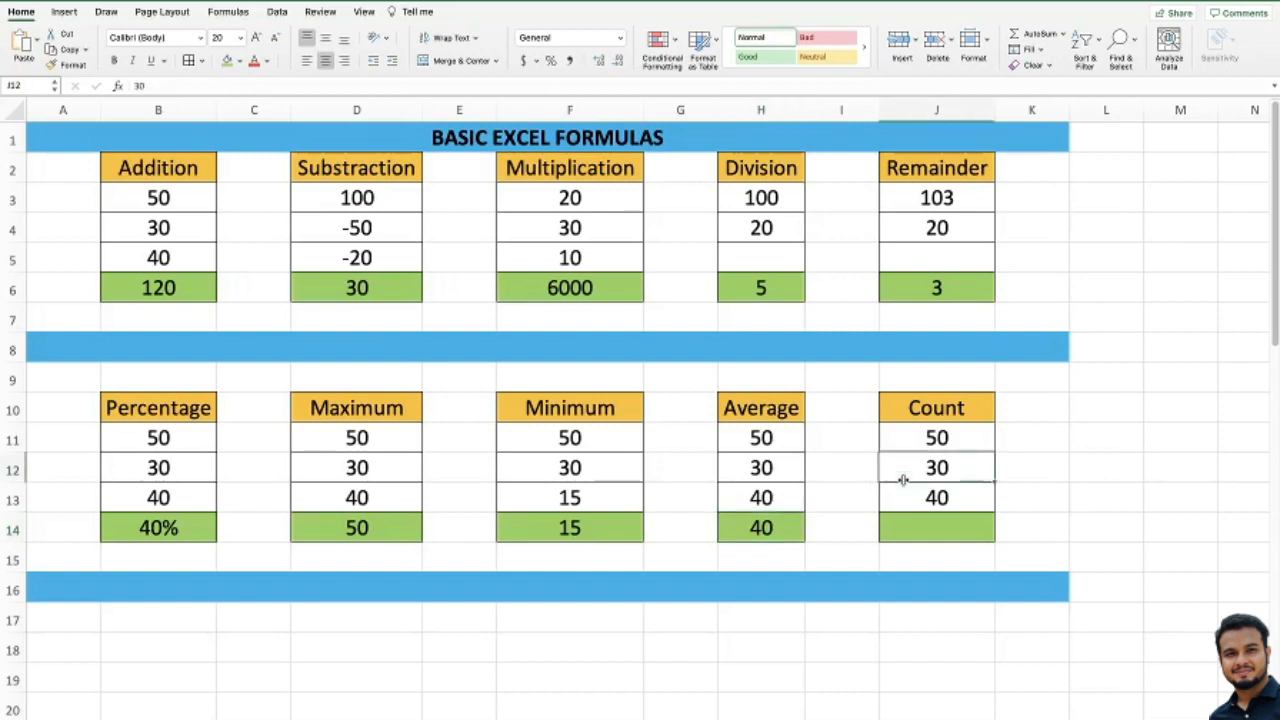
pyautogui.click(973, 435)
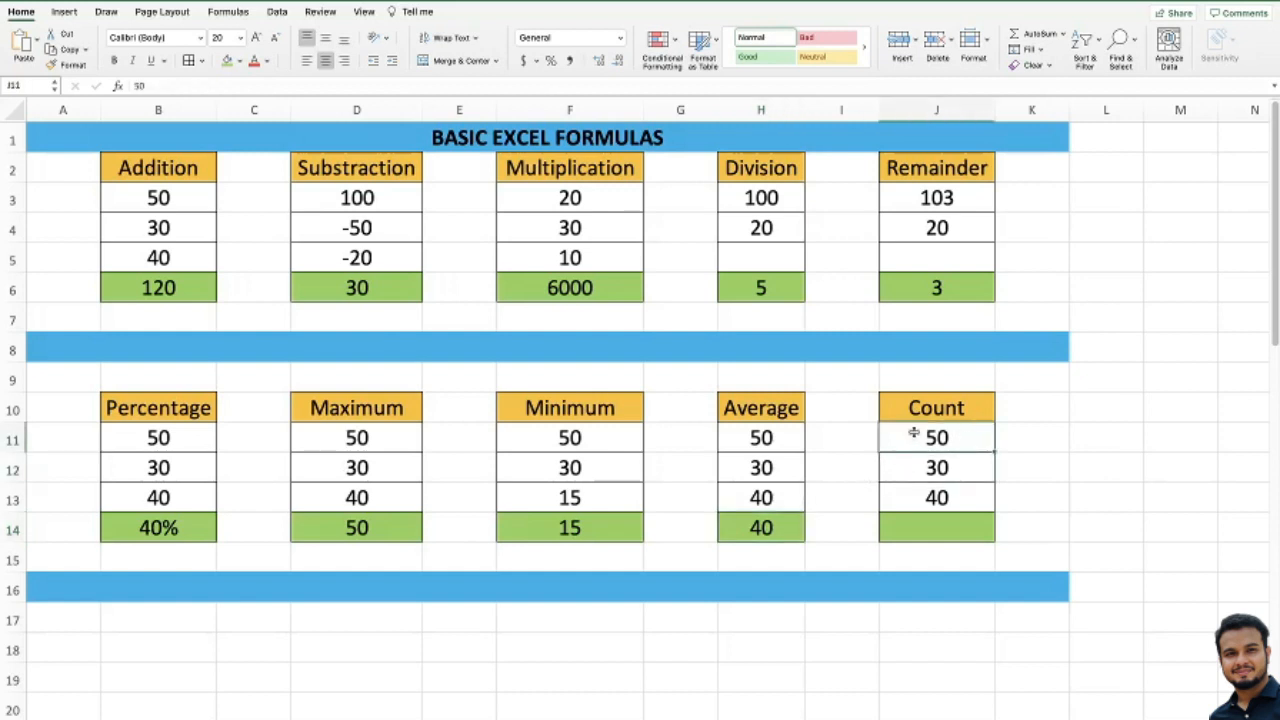
pyautogui.moveTo(913, 432); pyautogui.dragTo(934, 491)
pyautogui.click(1016, 438)
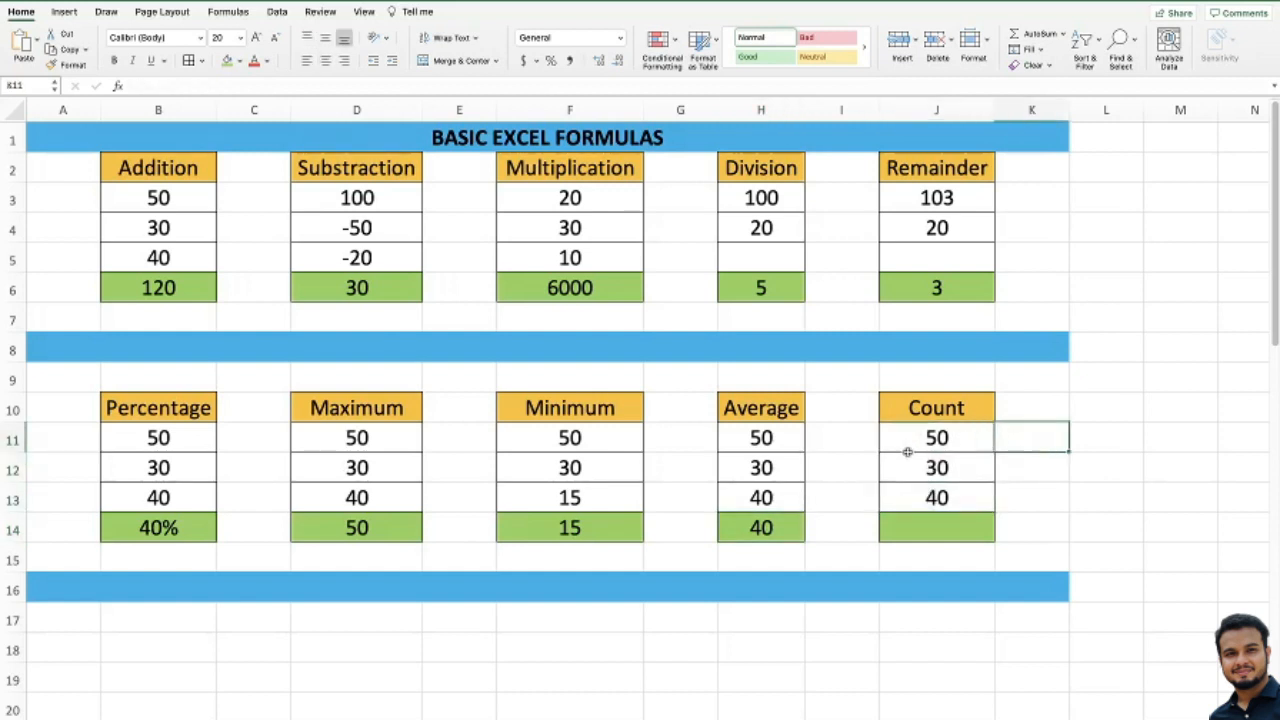
pyautogui.moveTo(906, 435); pyautogui.dragTo(920, 494)
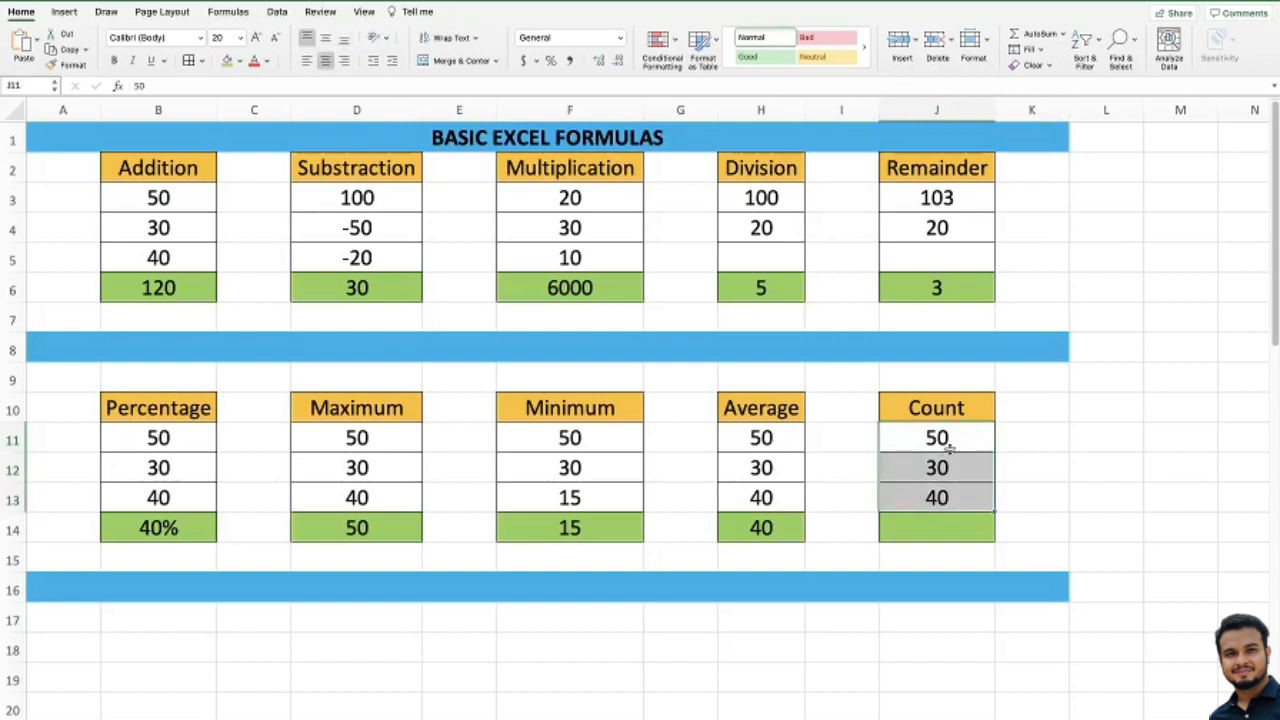
pyautogui.click(1030, 440)
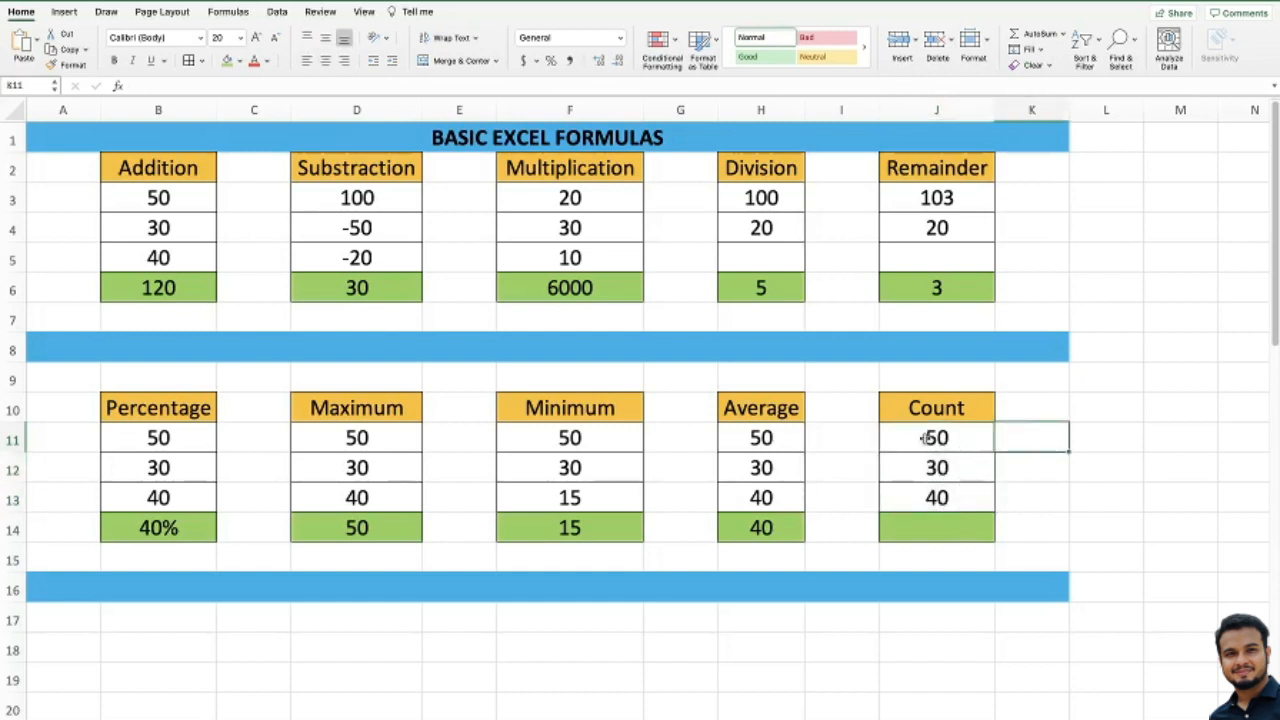
pyautogui.moveTo(926, 437); pyautogui.dragTo(925, 497)
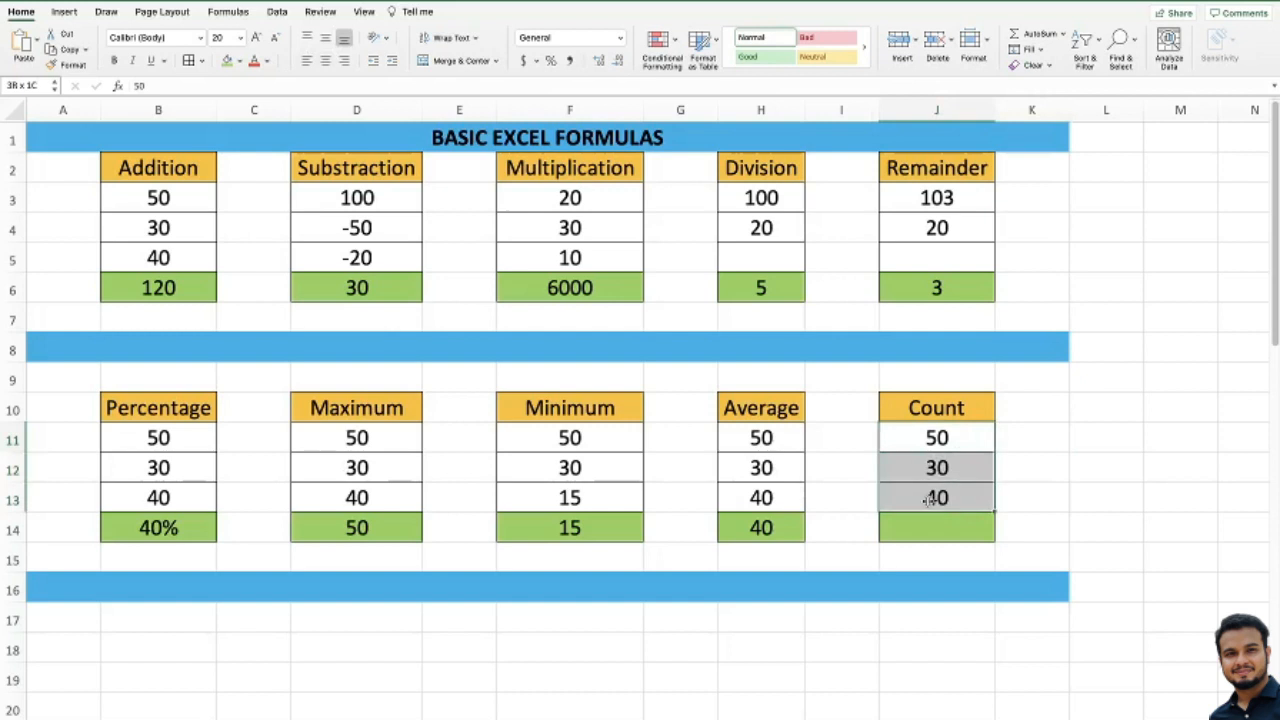
pyautogui.click(1005, 447)
pyautogui.moveTo(955, 438); pyautogui.dragTo(962, 487)
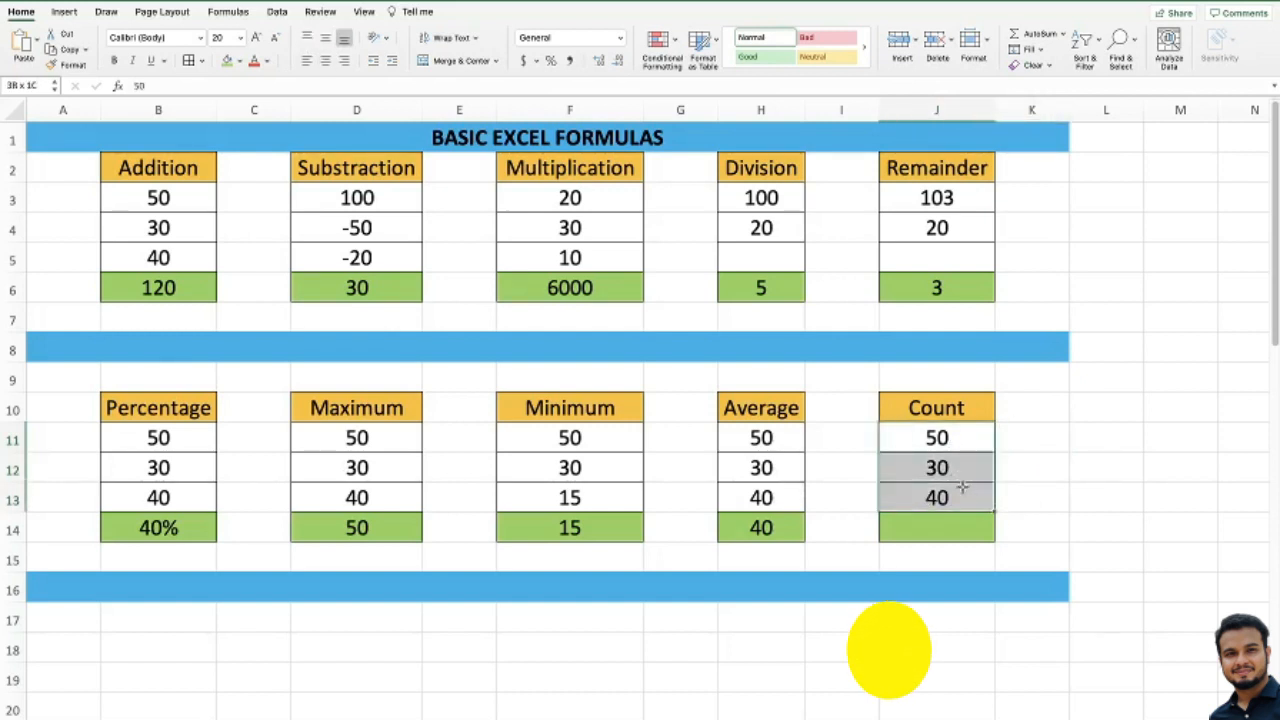
pyautogui.click(1049, 427)
# Count the numbers in J11:J13 into J14 with the built-in Count Numbers function and review the formula.
pyautogui.moveTo(950, 430); pyautogui.dragTo(943, 491)
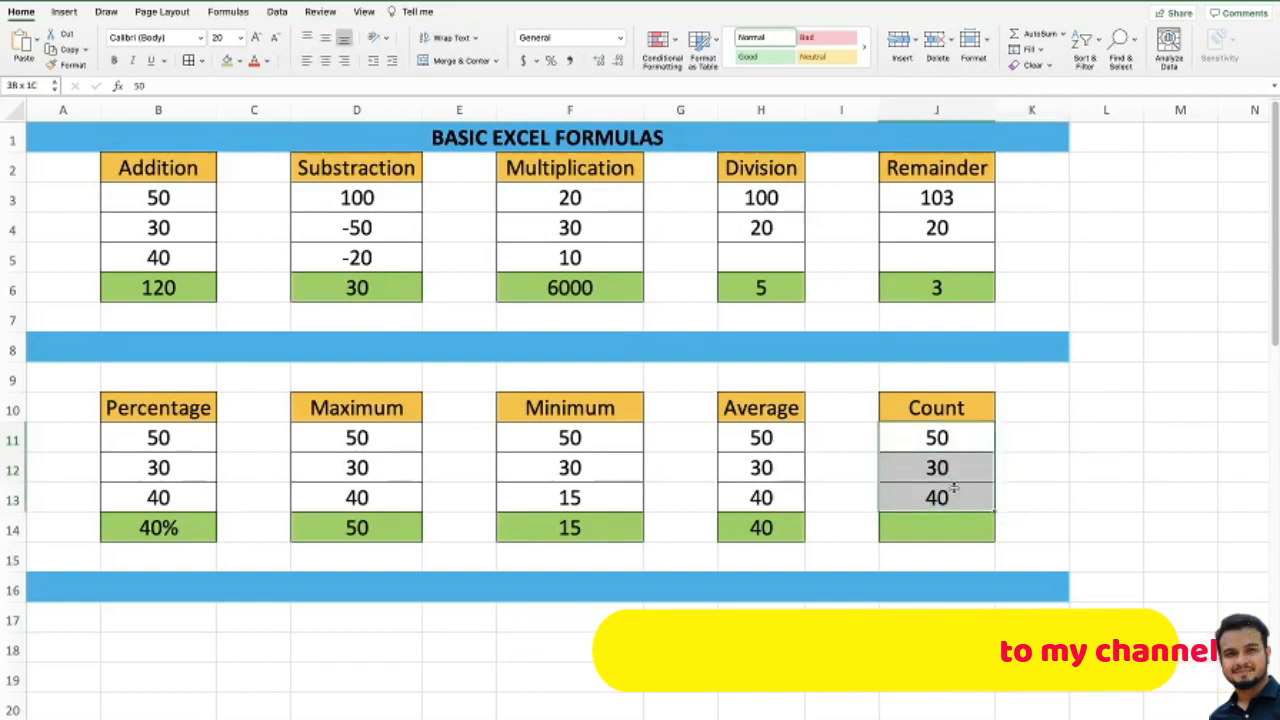
pyautogui.click(1063, 36)
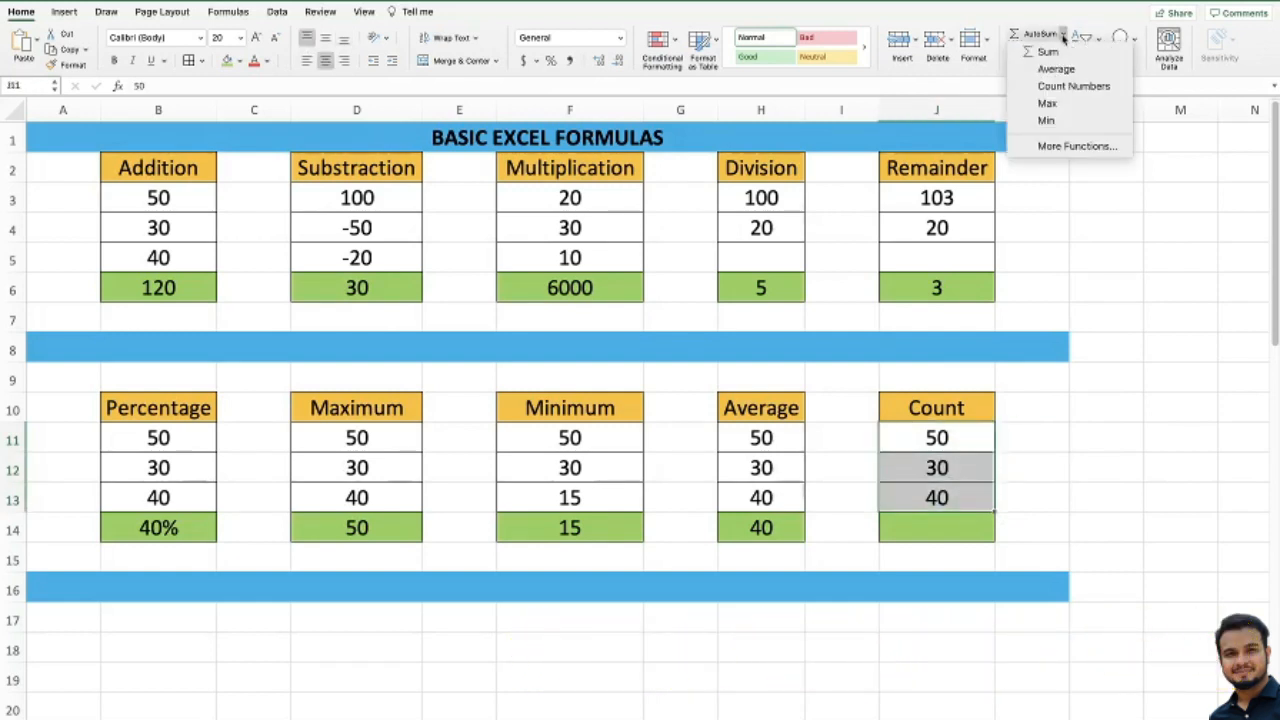
pyautogui.click(1066, 86)
pyautogui.click(1071, 411)
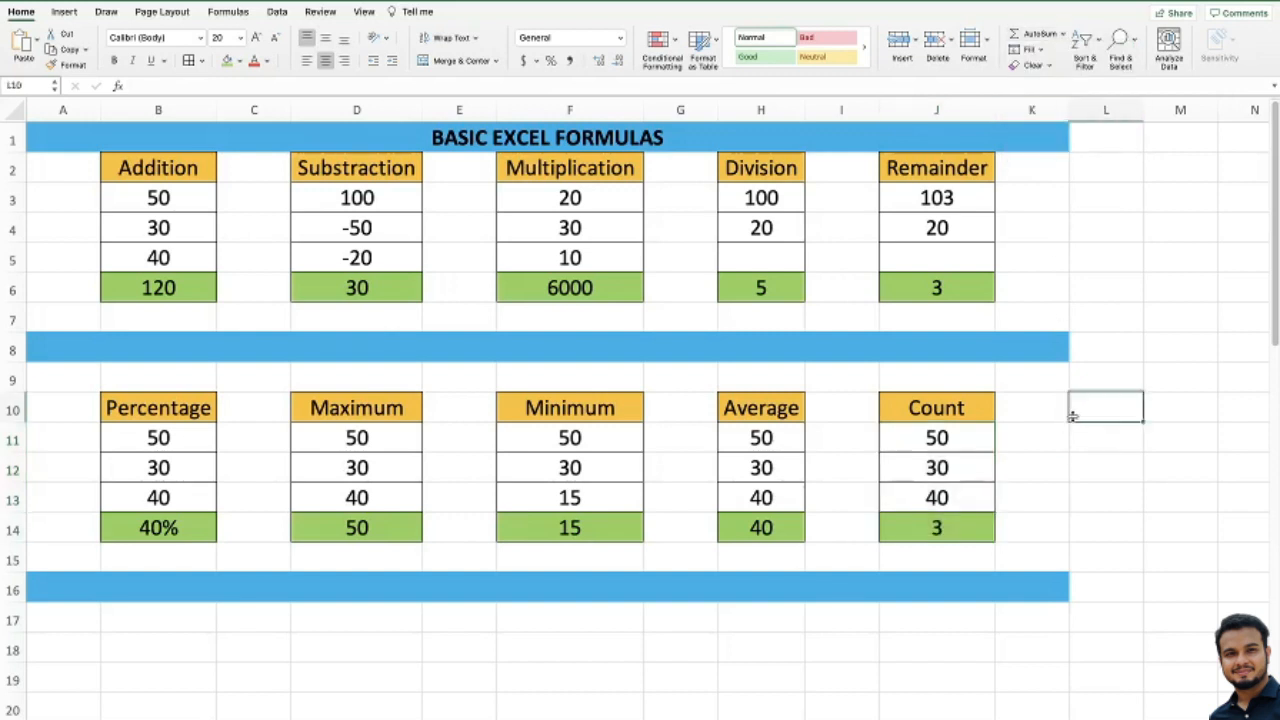
pyautogui.click(940, 528)
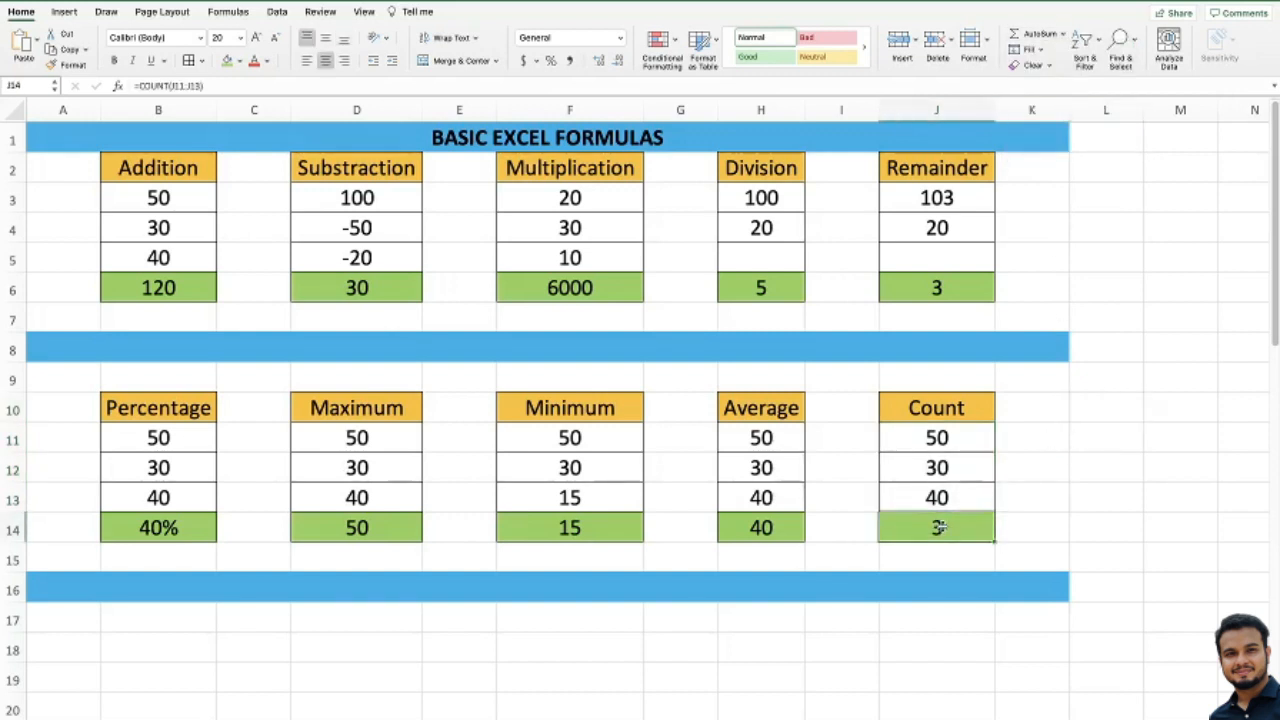
# Clear the third Count value in J13 and recheck the count in J14 against the remaining values.
pyautogui.click(943, 497)
pyautogui.press('Delete')
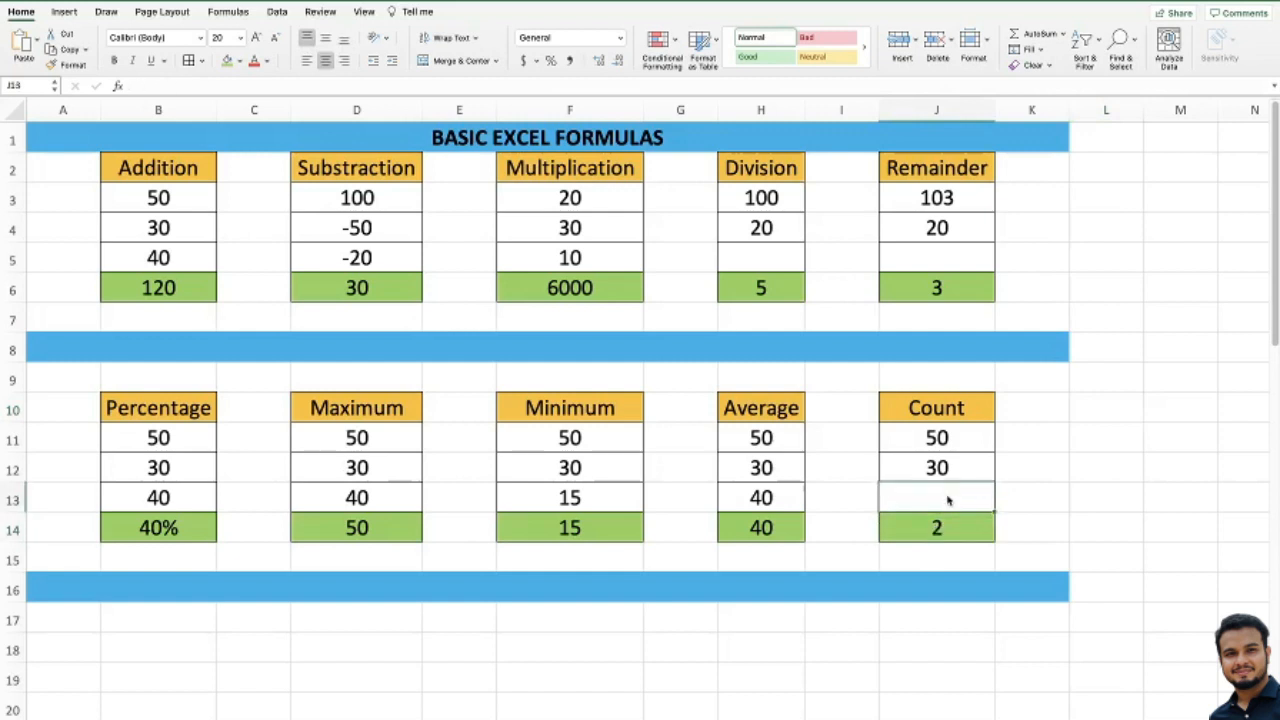
pyautogui.click(1048, 478)
pyautogui.click(1024, 505)
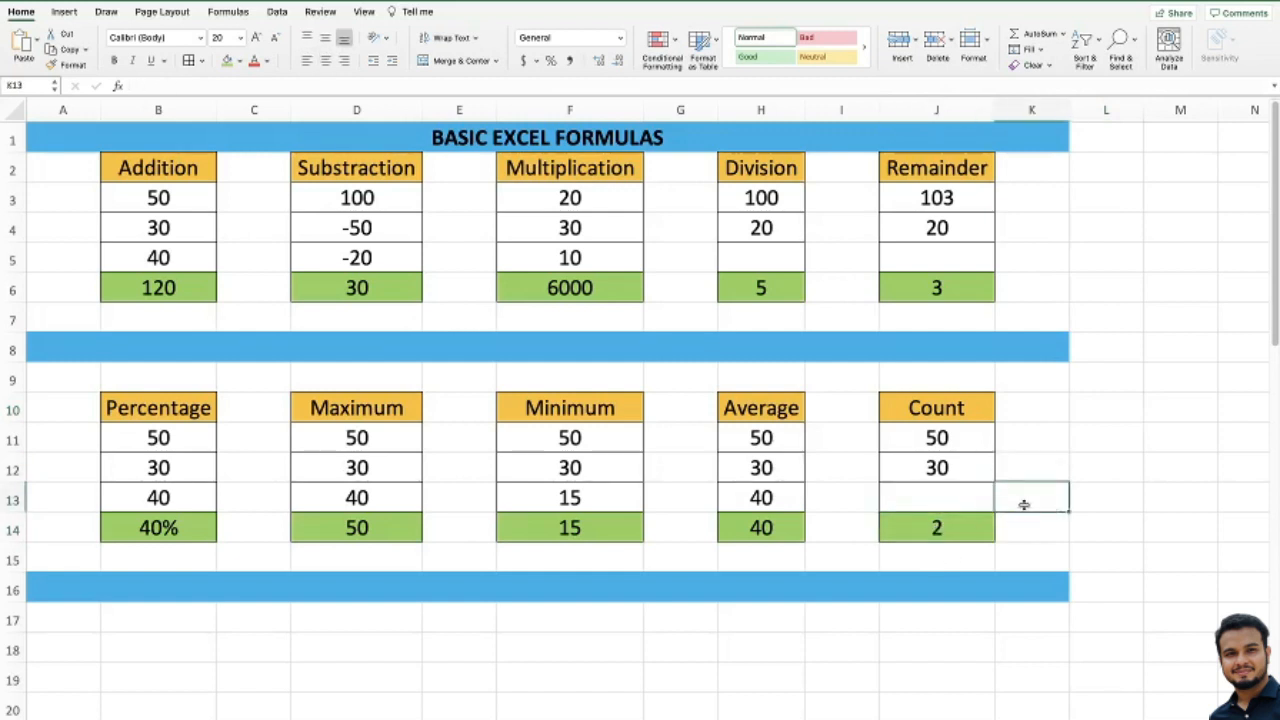
pyautogui.click(941, 528)
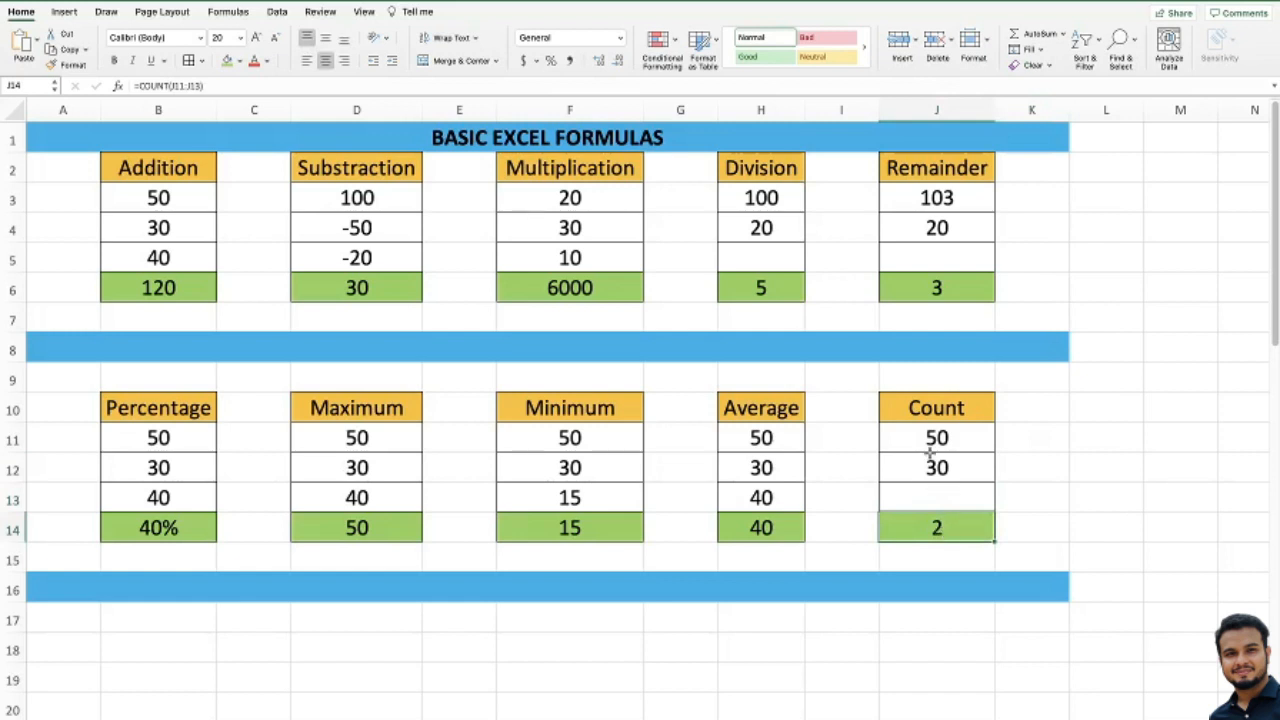
pyautogui.moveTo(929, 452); pyautogui.dragTo(934, 488)
pyautogui.click(1031, 467)
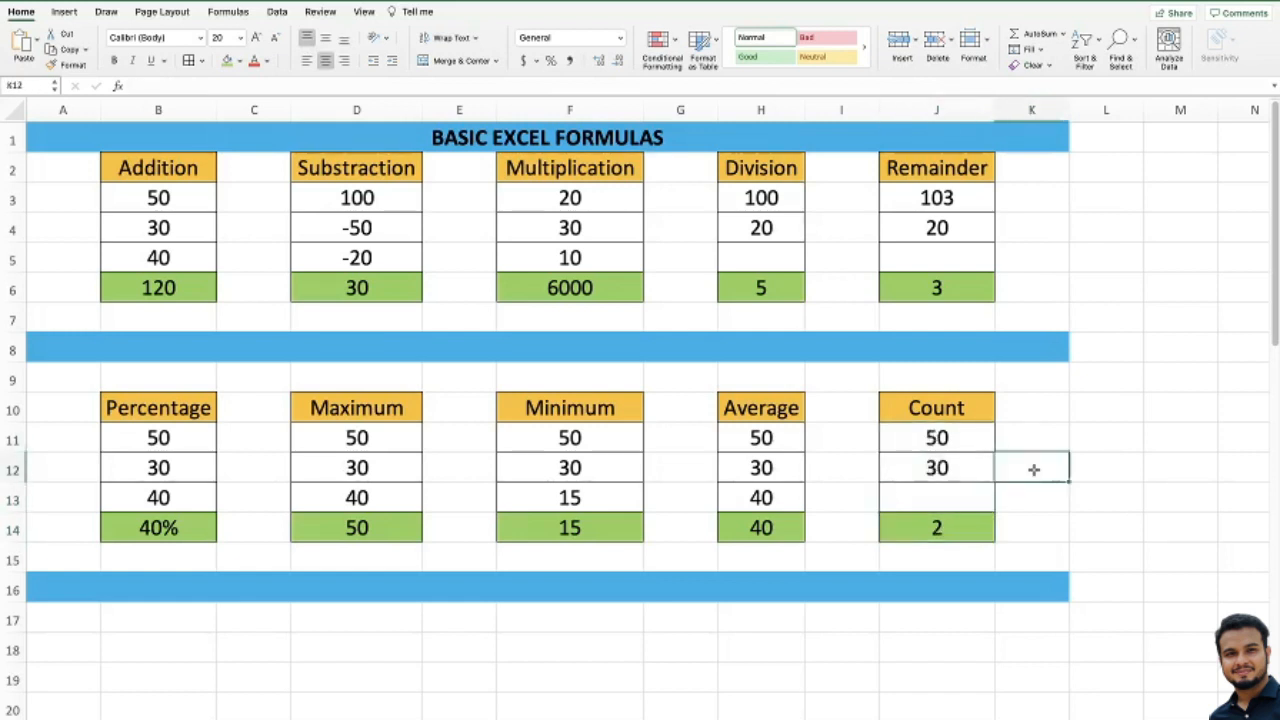
# Enter 40 again as the third Count value in J13 and recheck the count in J14.
pyautogui.click(935, 496)
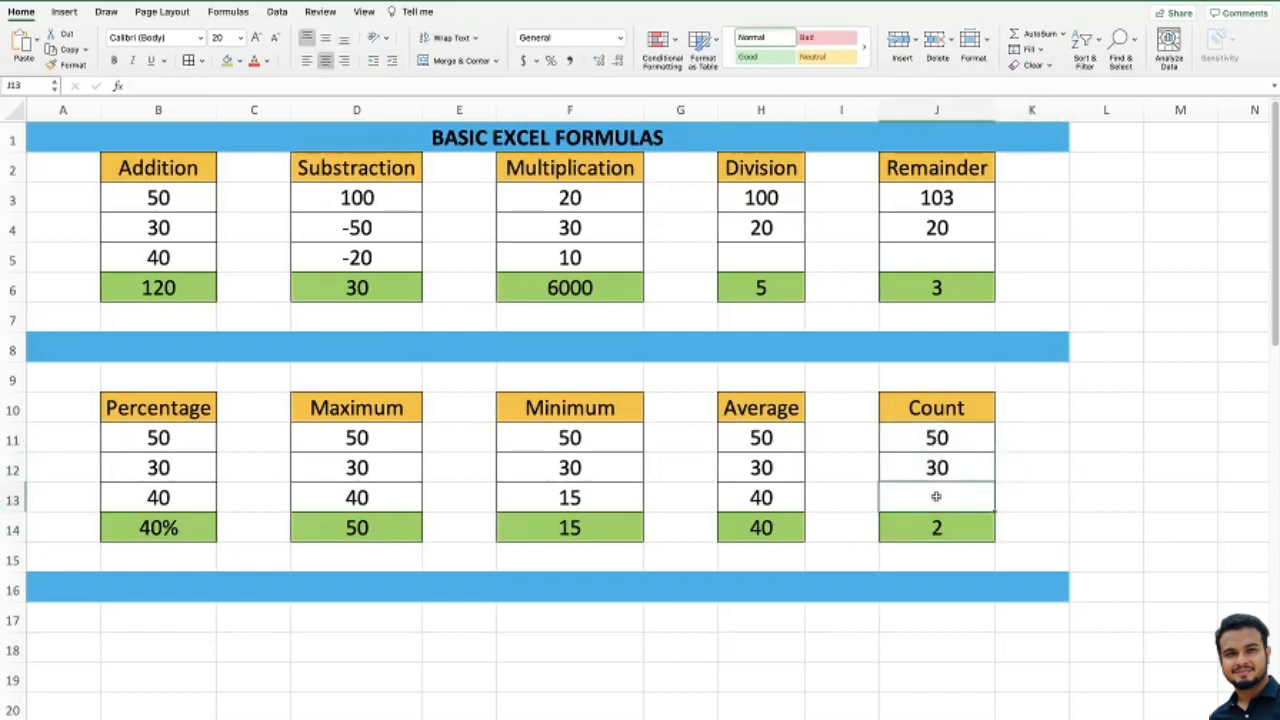
pyautogui.write('40')
pyautogui.click(1034, 493)
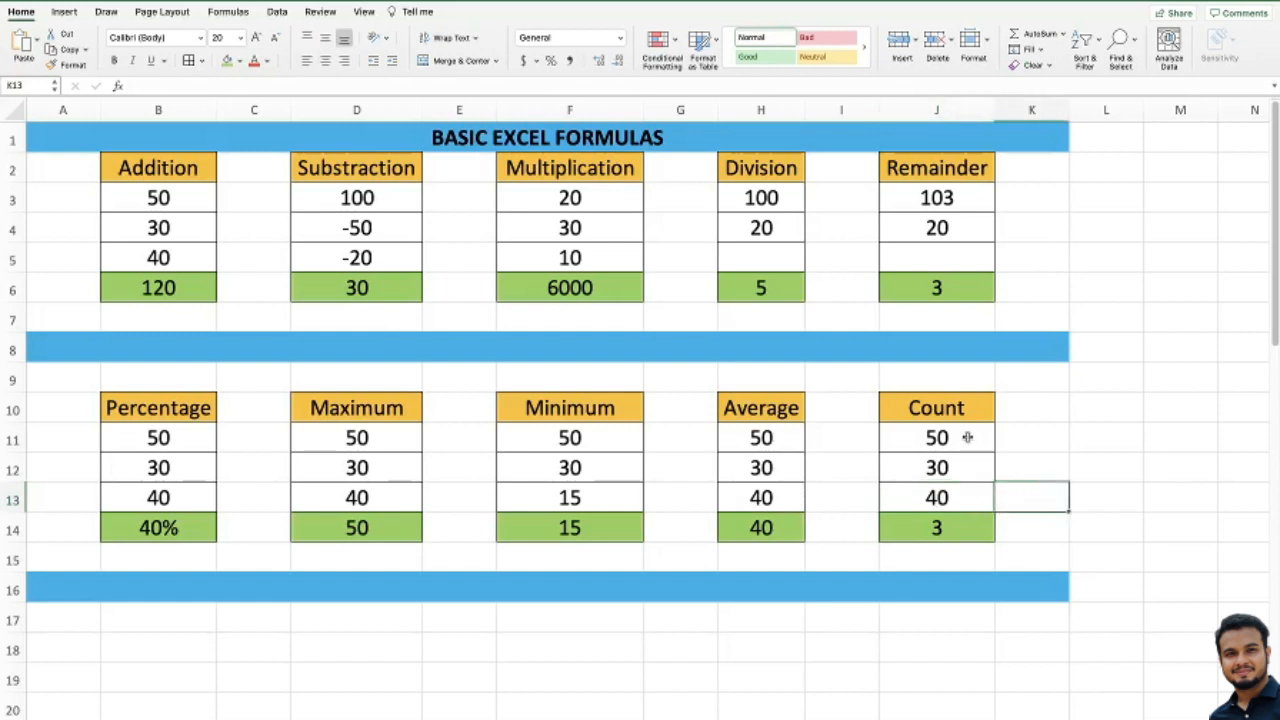
pyautogui.moveTo(967, 437); pyautogui.dragTo(940, 525)
pyautogui.click(1046, 463)
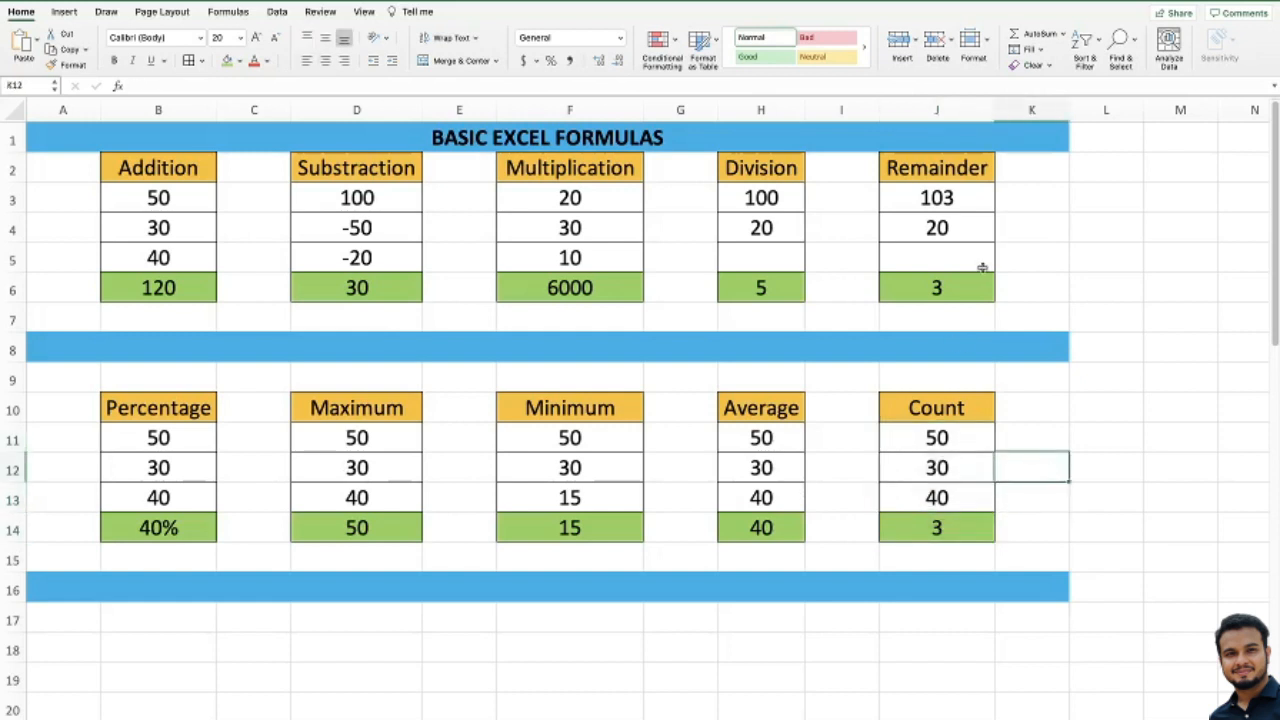
pyautogui.click(922, 518)
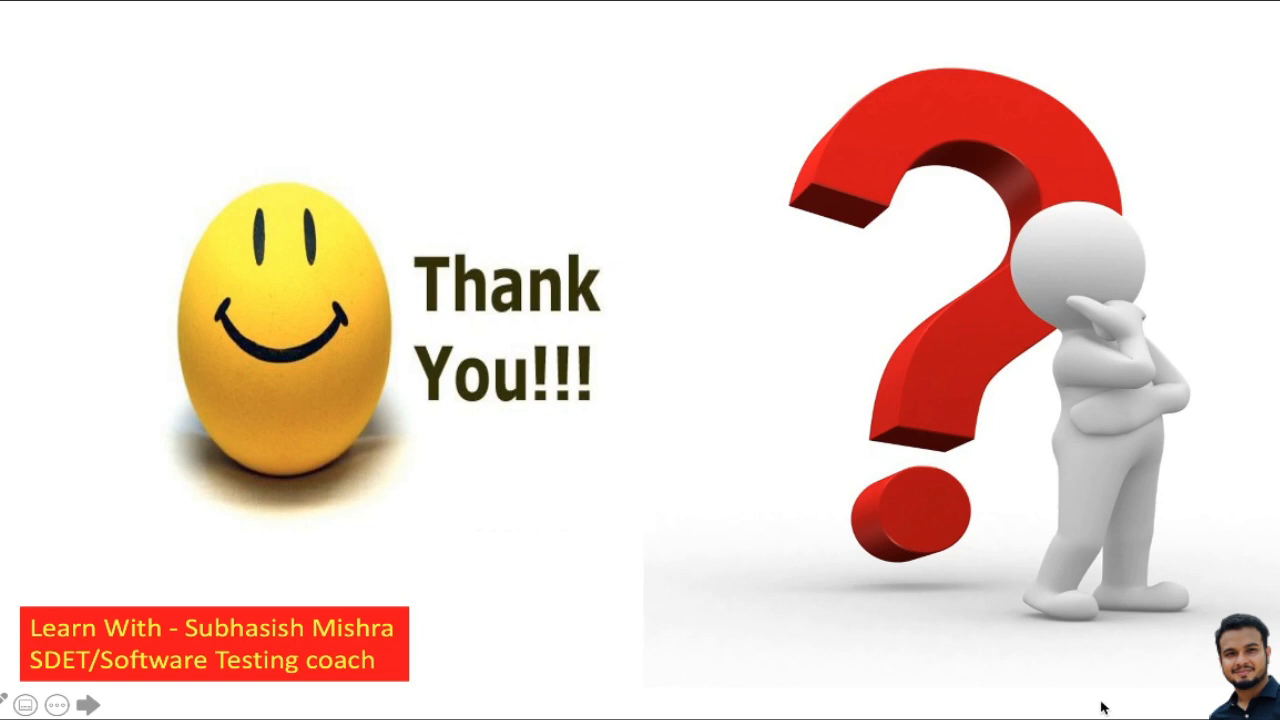
pyautogui.press('Right')
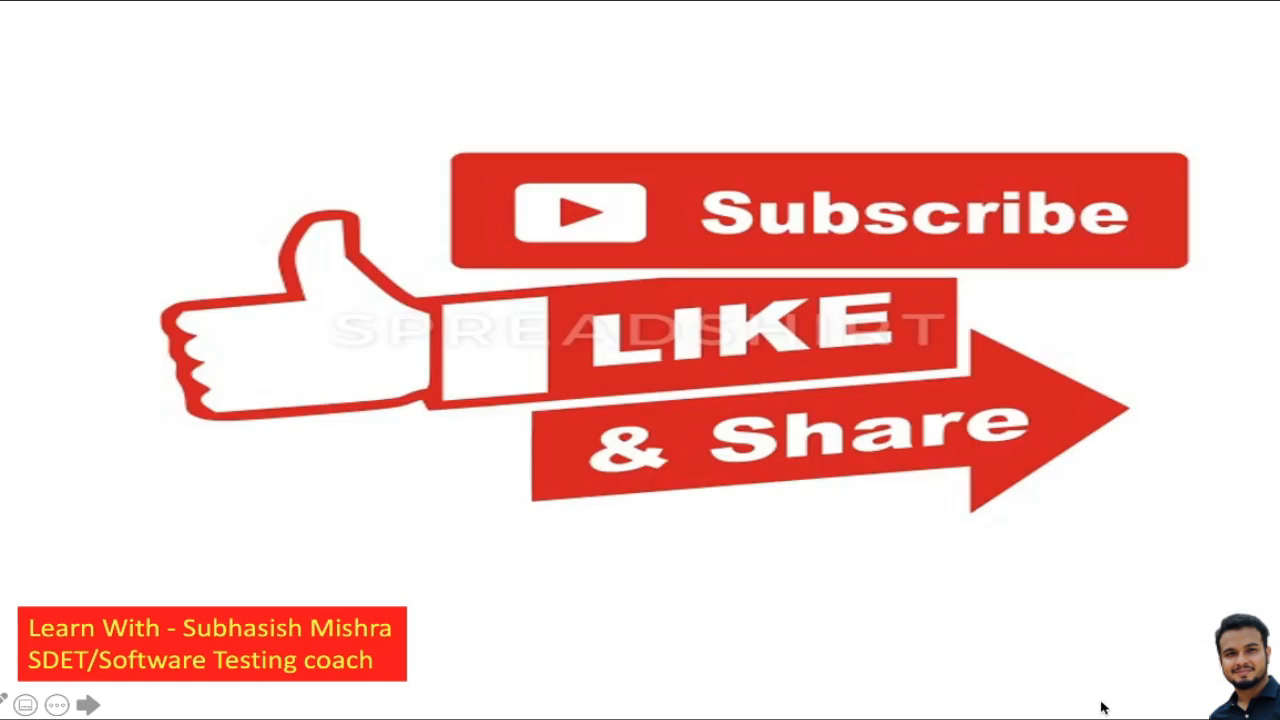